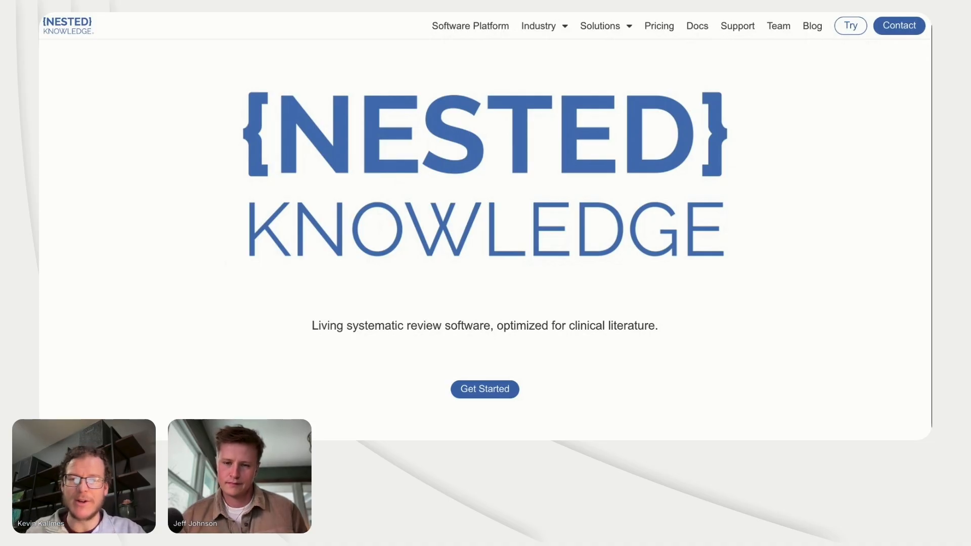
Step: Look over the AutoLit and Synthesis module overview on the Nested Knowledge home page
{"action": "scroll", "coordinate": [486, 227], "scroll_direction": "down", "scroll_amount": 1}
{"action": "scroll", "coordinate": [485, 228], "scroll_direction": "down", "scroll_amount": 5}
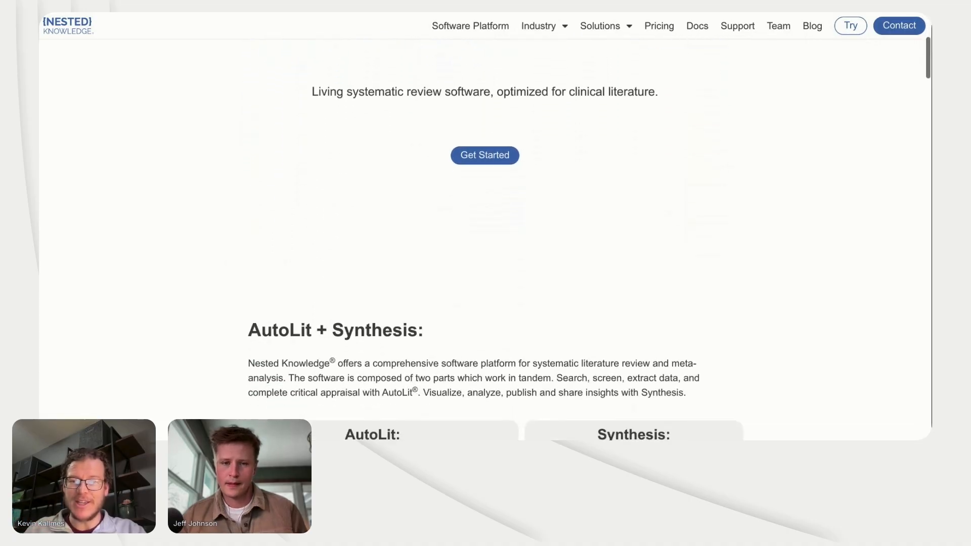
{"action": "scroll", "coordinate": [485, 227], "scroll_direction": "down", "scroll_amount": 2}
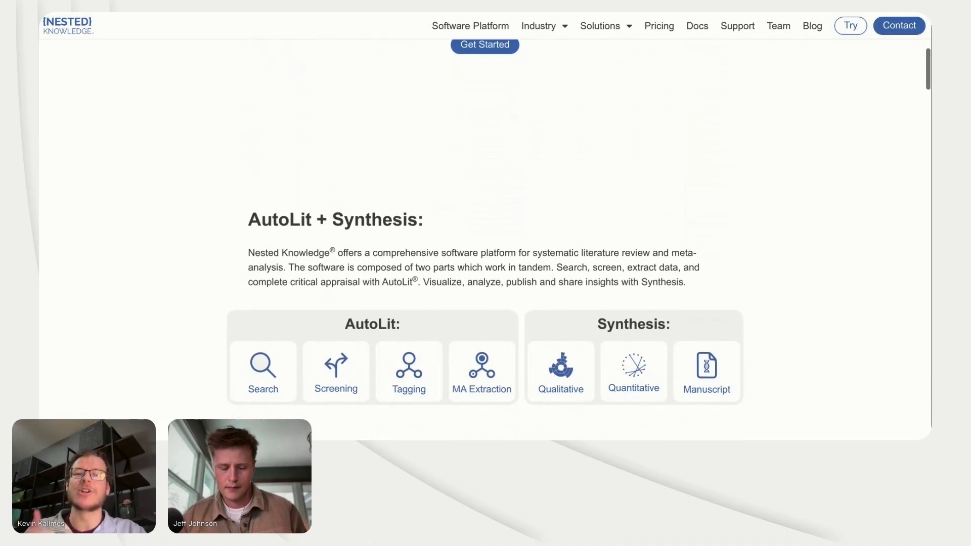
{"action": "scroll", "coordinate": [485, 227], "scroll_direction": "down", "scroll_amount": 1}
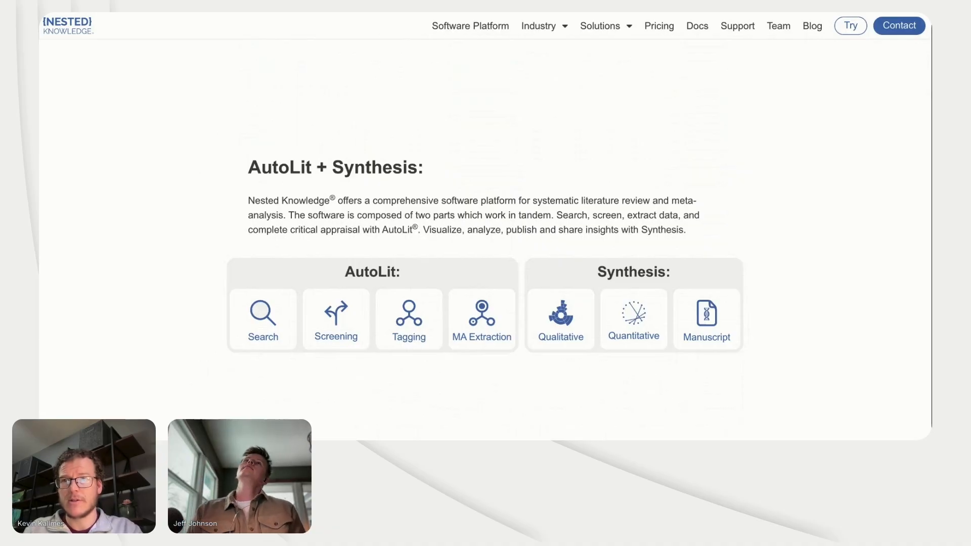
Step: Go to the nest list and create a new nest named "GLP-1 Receptor Agonists for Safety - Muscle Mass Loss"
{"action": "key", "text": "Return"}
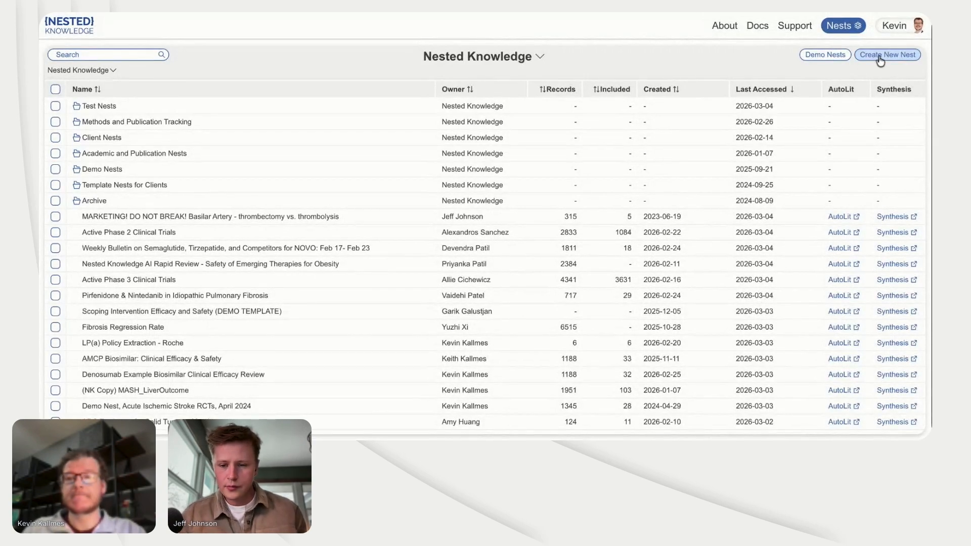
{"action": "left_click", "coordinate": [880, 59]}
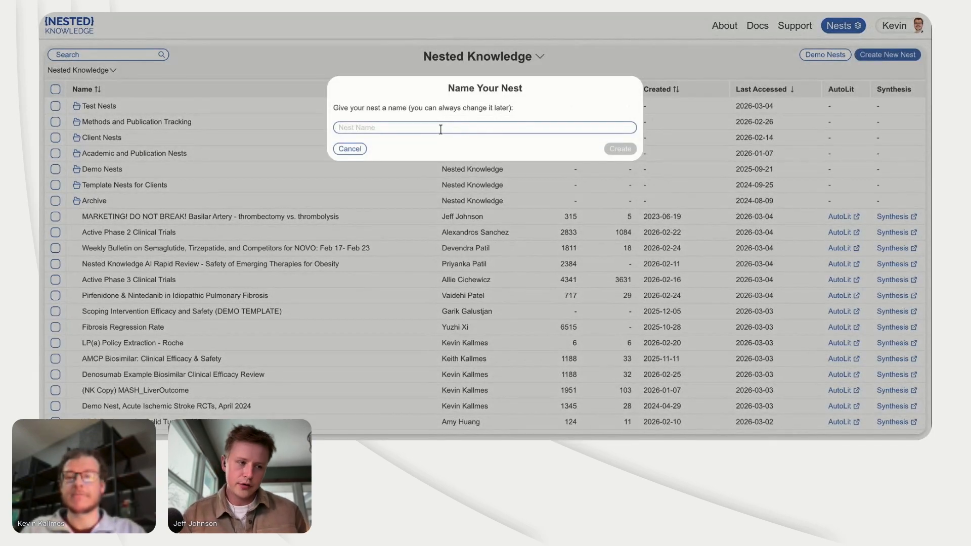
{"action": "type", "text": "GLP-1 Rece"}
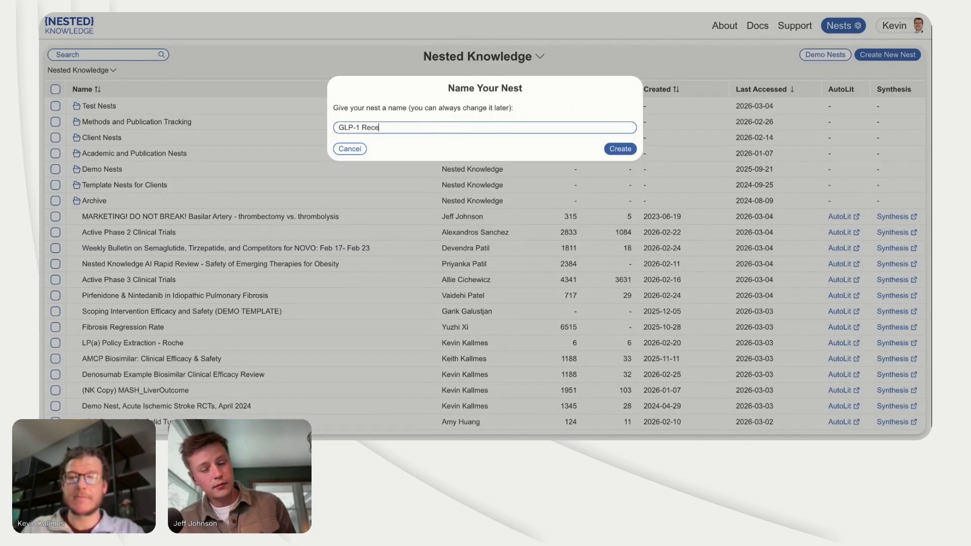
{"action": "type", "text": "ptor Ago"}
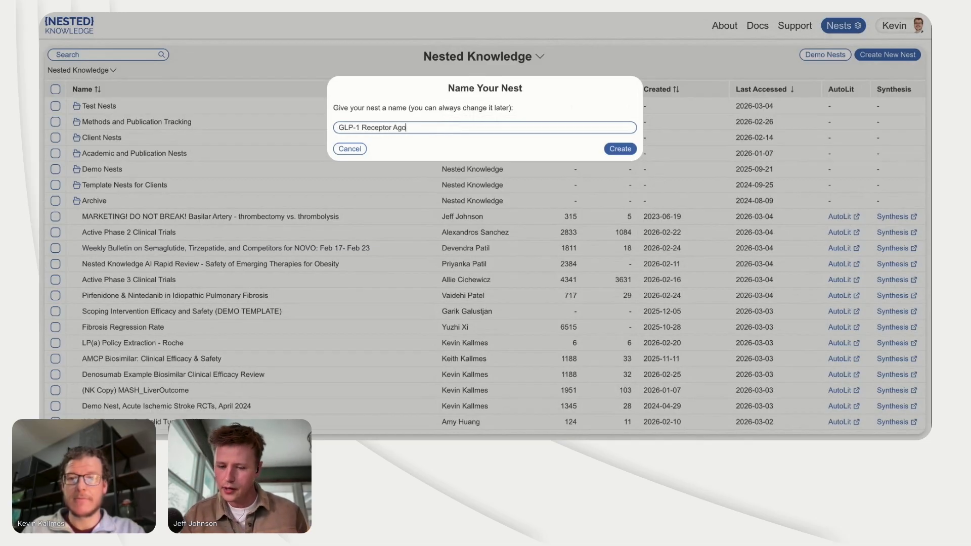
{"action": "type", "text": "nist"}
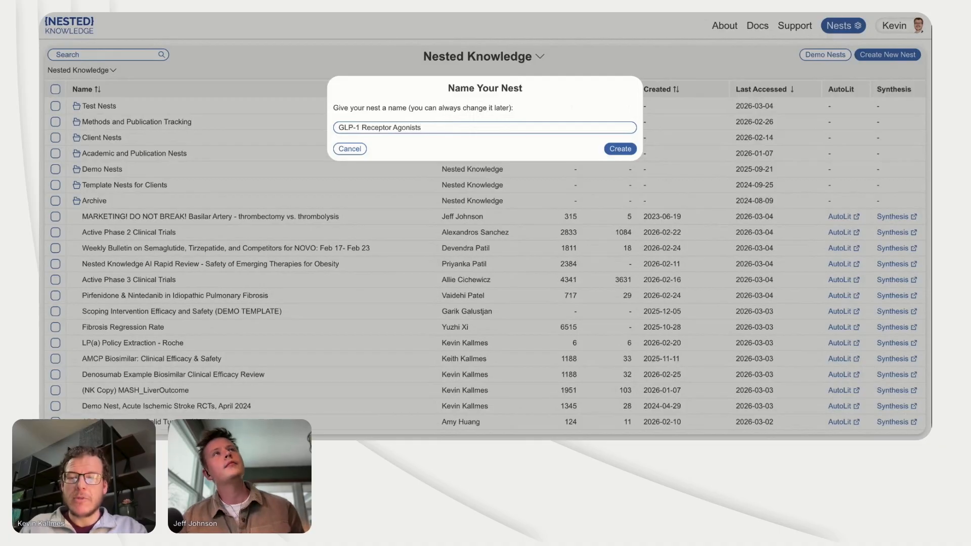
{"action": "type", "text": "s "}
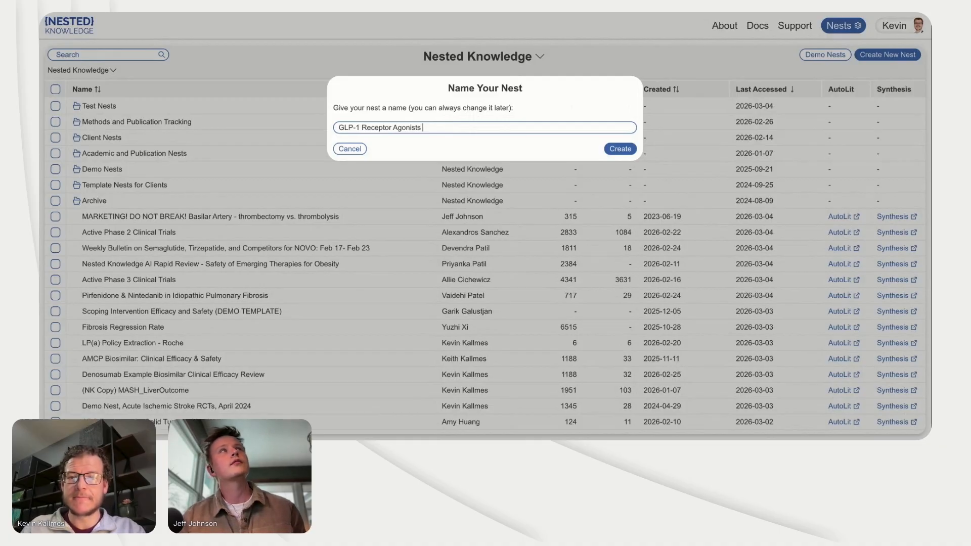
{"action": "type", "text": "for"}
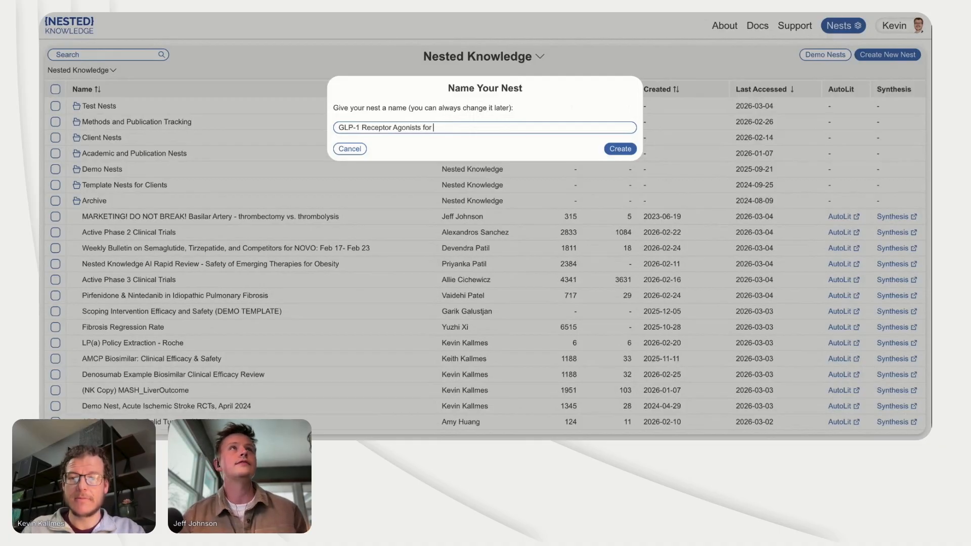
{"action": "type", "text": " Safe"}
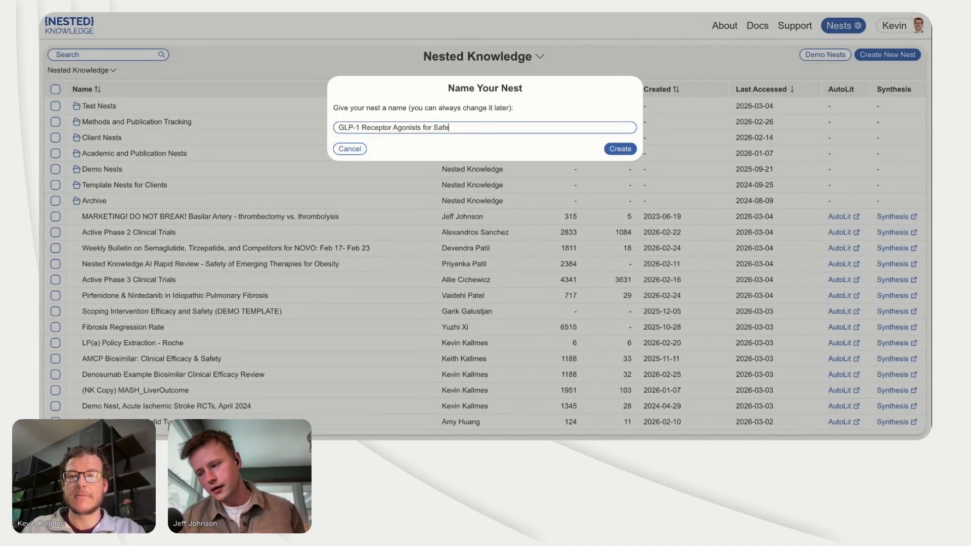
{"action": "type", "text": "ty - "}
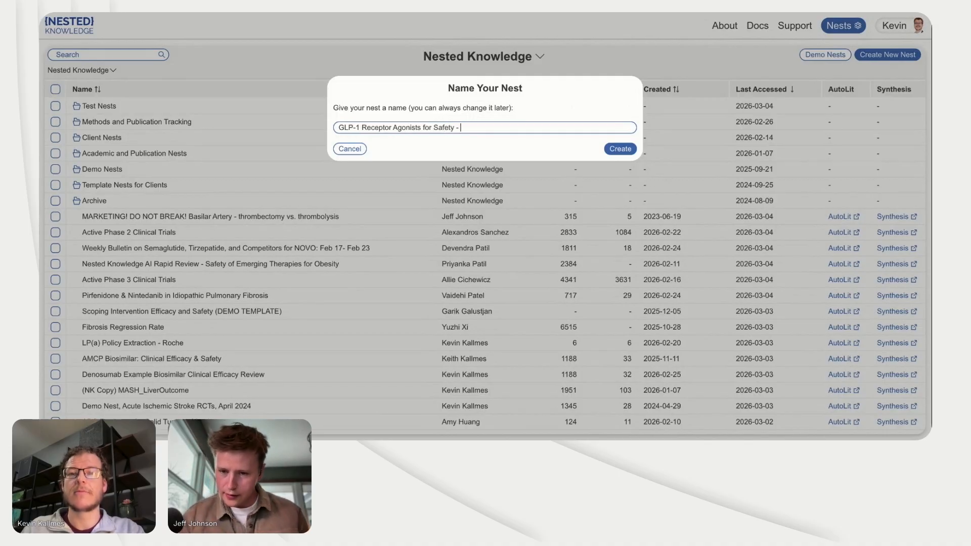
{"action": "type", "text": "Muscle mass"}
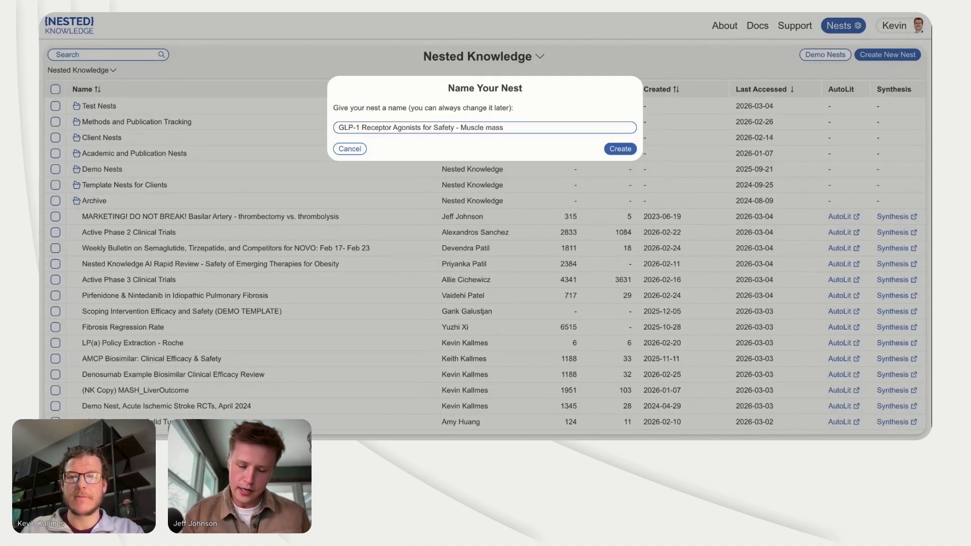
{"action": "key", "text": "BackSpace"}
{"action": "key", "text": "BackSpace"}
{"action": "key", "text": "BackSpace"}
{"action": "key", "text": "BackSpace"}
{"action": "key", "text": "BackSpace"}
{"action": "type", "text": "Mass Loss"}
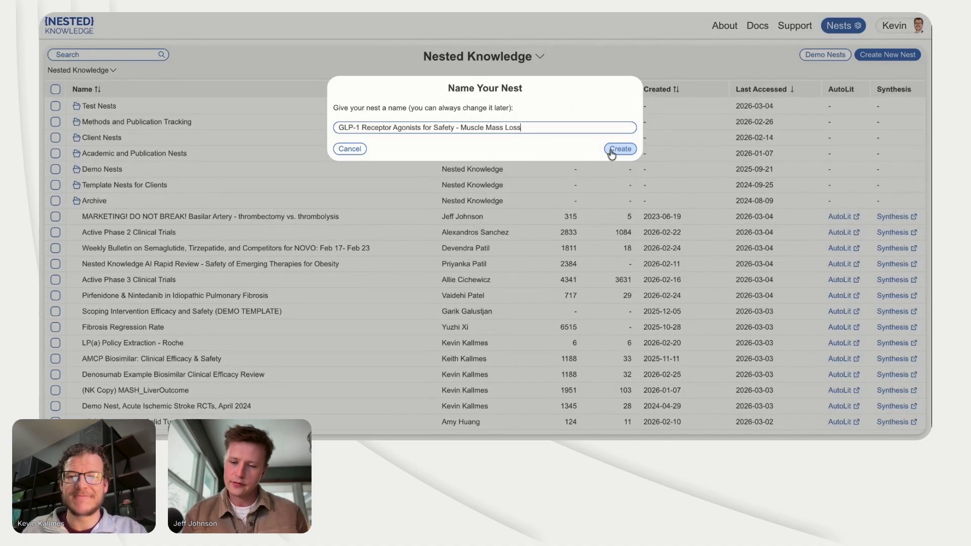
{"action": "left_click", "coordinate": [612, 152]}
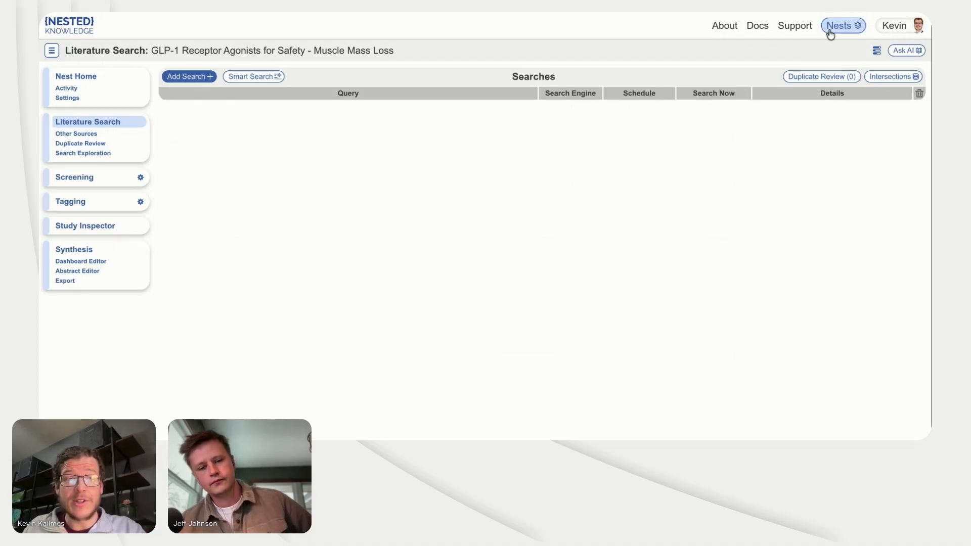
Step: View the new nest's home page with its protocol template from the nest list, and return to its Literature Search
{"action": "left_click", "coordinate": [850, 29]}
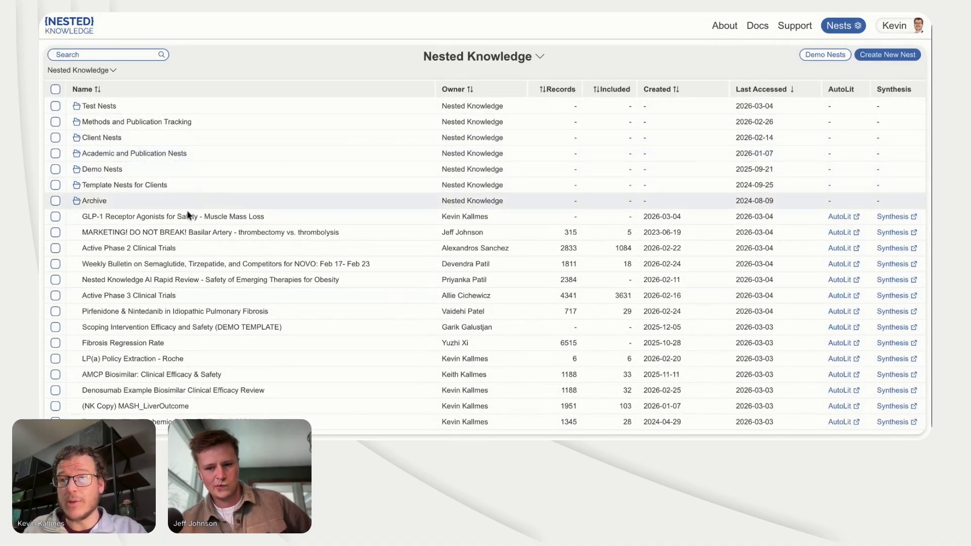
{"action": "left_click", "coordinate": [184, 219]}
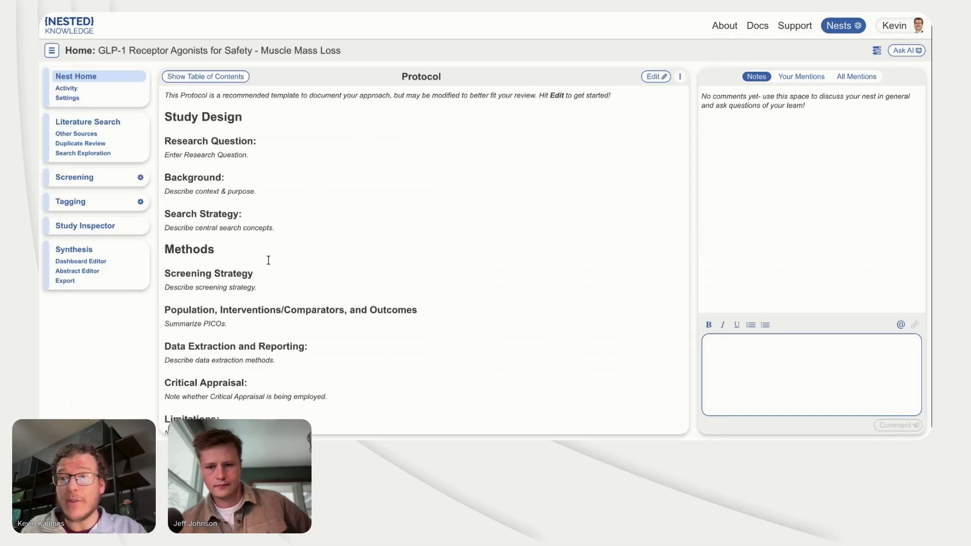
{"action": "left_click", "coordinate": [114, 127]}
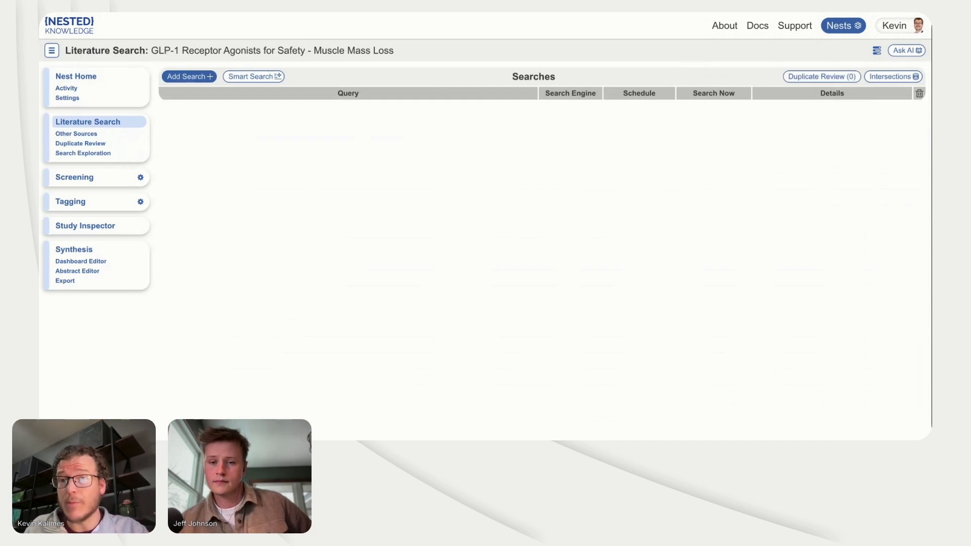
Step: Start a Smart Search with the research question "GLP-1 RAs treatment safety in terms of muscle mass loss"
{"action": "left_click", "coordinate": [257, 79]}
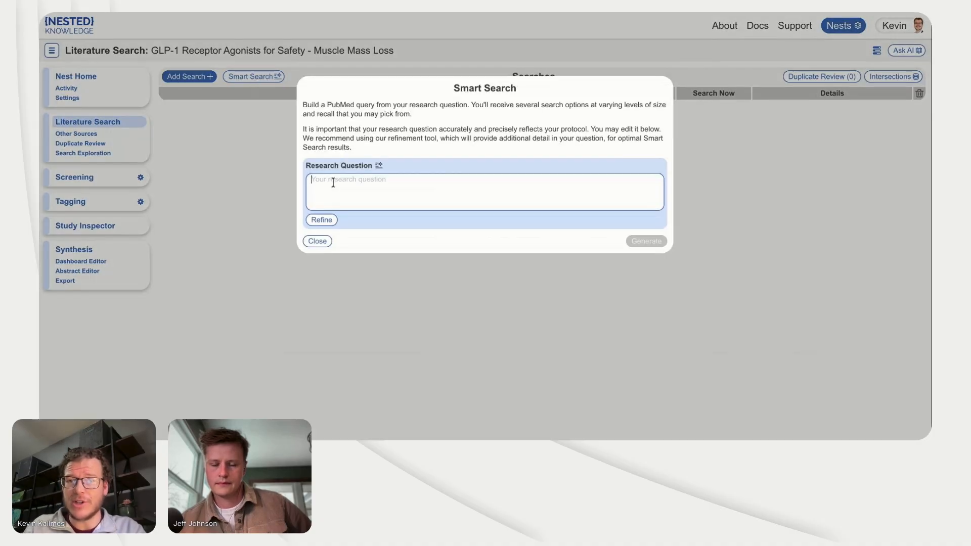
{"action": "type", "text": "GLP"}
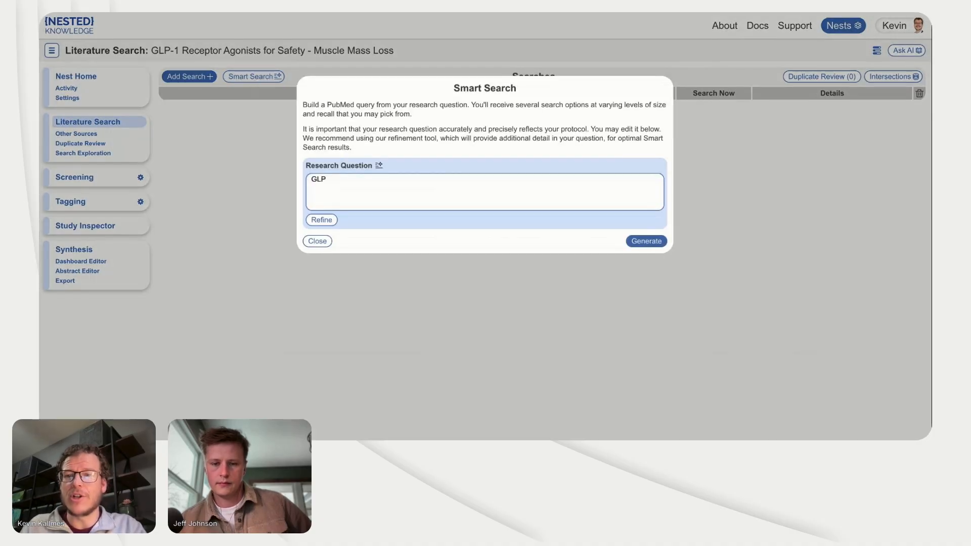
{"action": "type", "text": "-1 RA"}
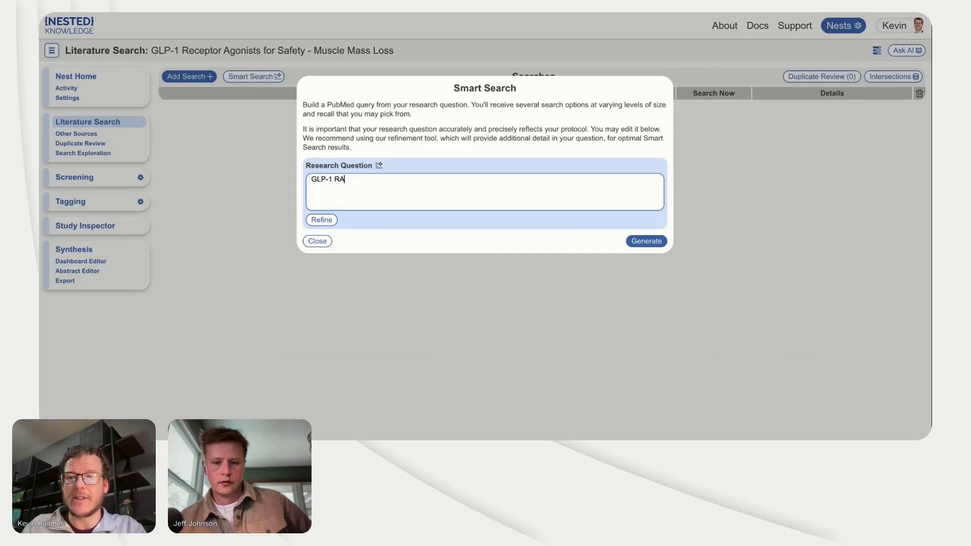
{"action": "type", "text": "s for"}
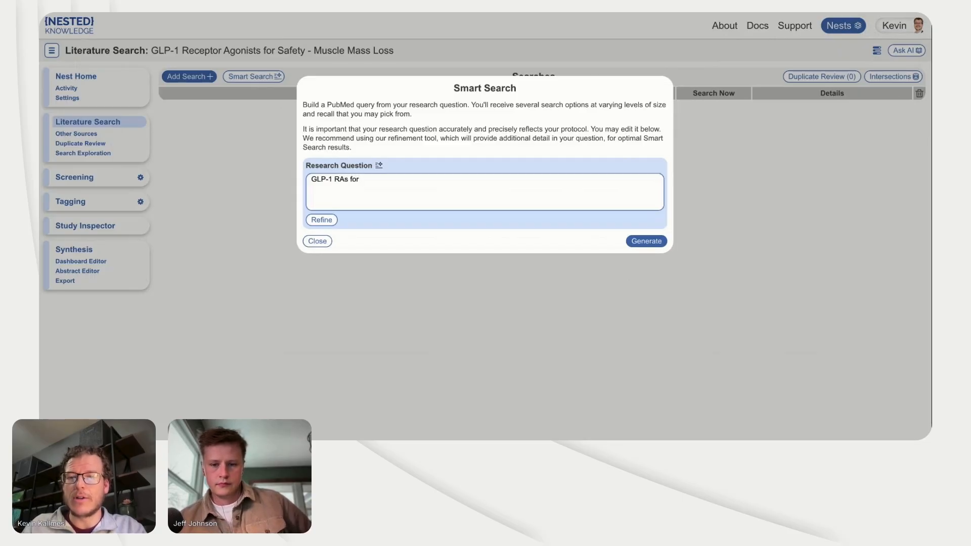
{"action": "key", "text": "BackSpace"}
{"action": "key", "text": "BackSpace"}
{"action": "key", "text": "BackSpace"}
{"action": "key", "text": "BackSpace"}
{"action": "type", "text": "treatme"}
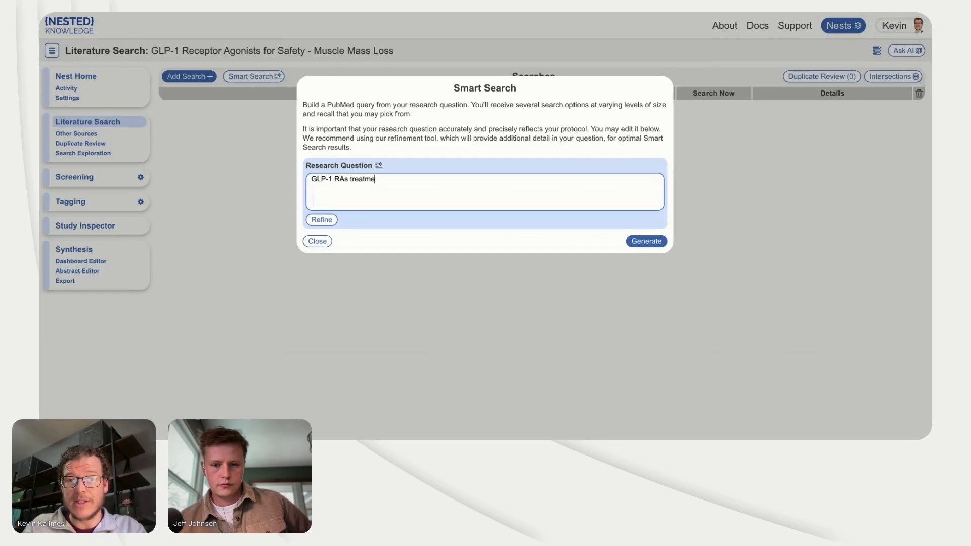
{"action": "type", "text": "nt safety in t"}
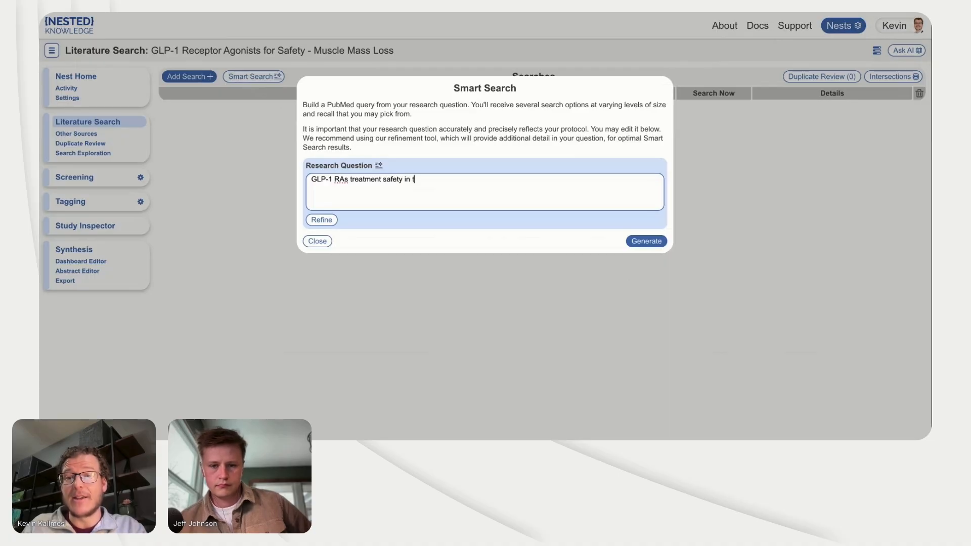
{"action": "type", "text": "erms of muscle mass loss"}
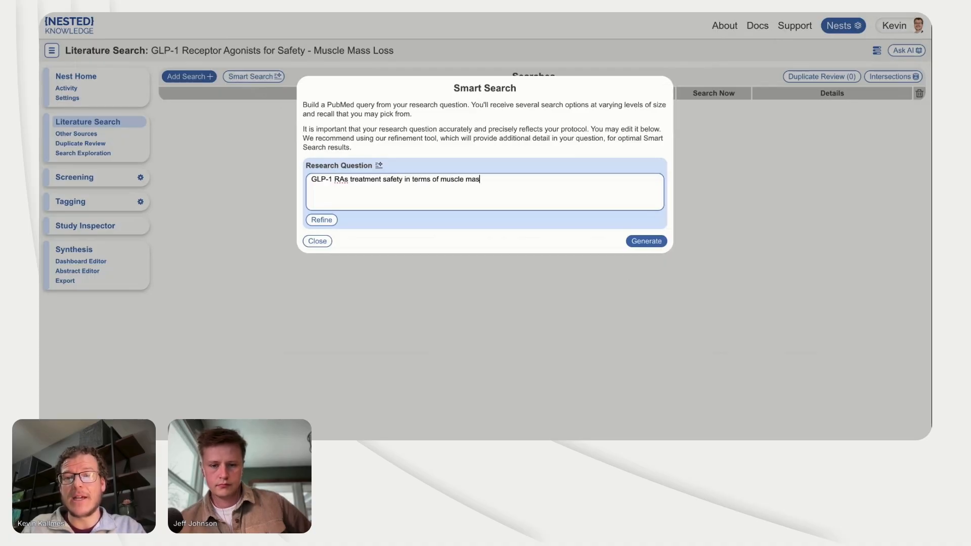
Step: Refine the research question with the answer "no specific disease state, any GLP-1; for safety outcomes, focus on muscle mass loss and sarcopenia"
{"action": "left_click", "coordinate": [315, 221]}
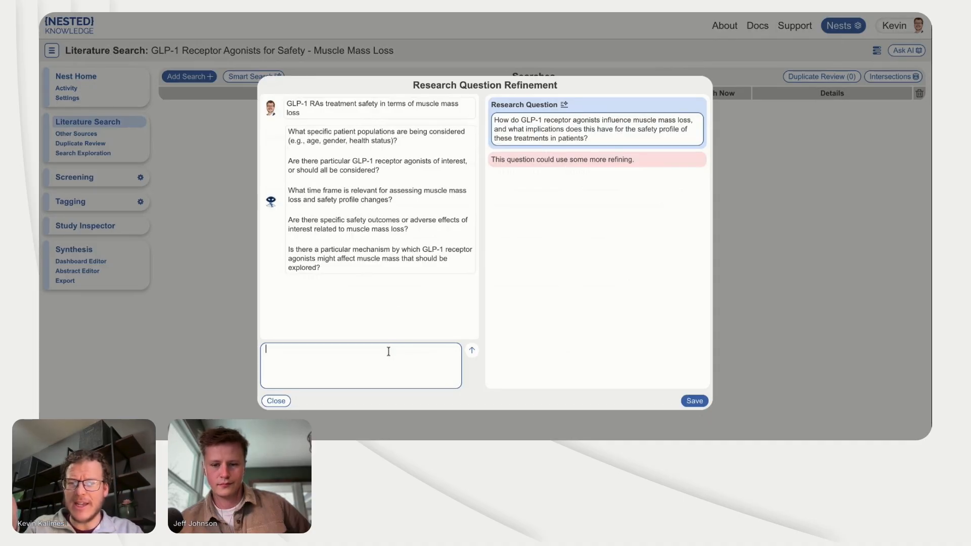
{"action": "type", "text": "no sp"}
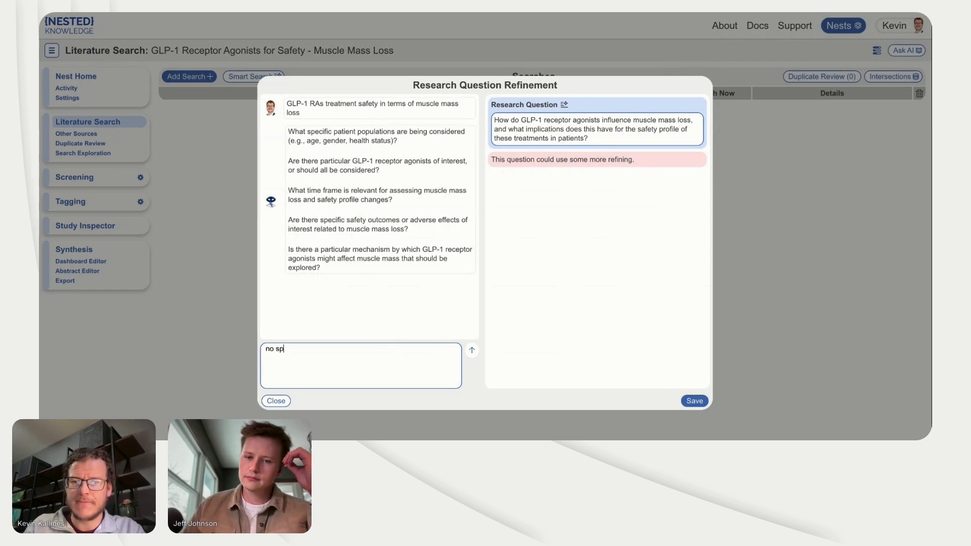
{"action": "type", "text": "ecific disease state"}
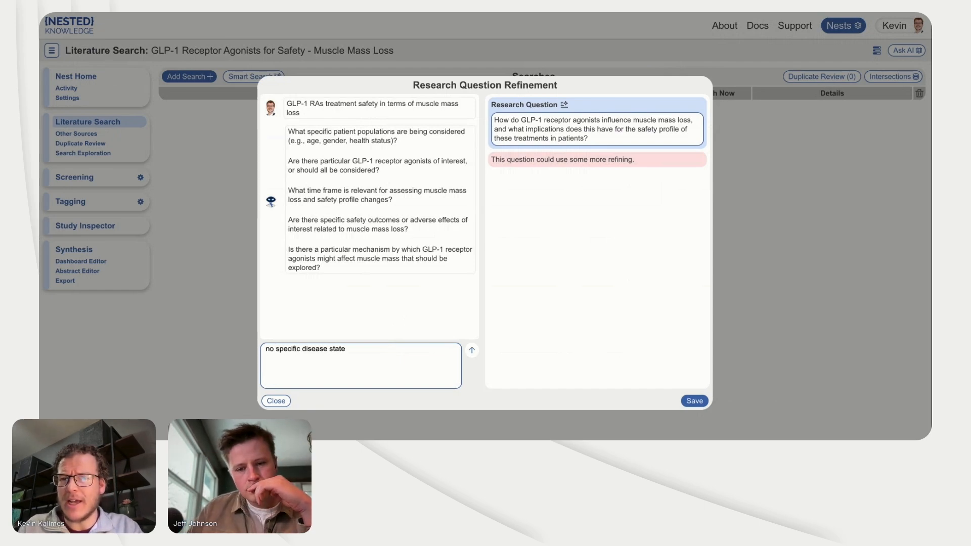
{"action": "type", "text": "."}
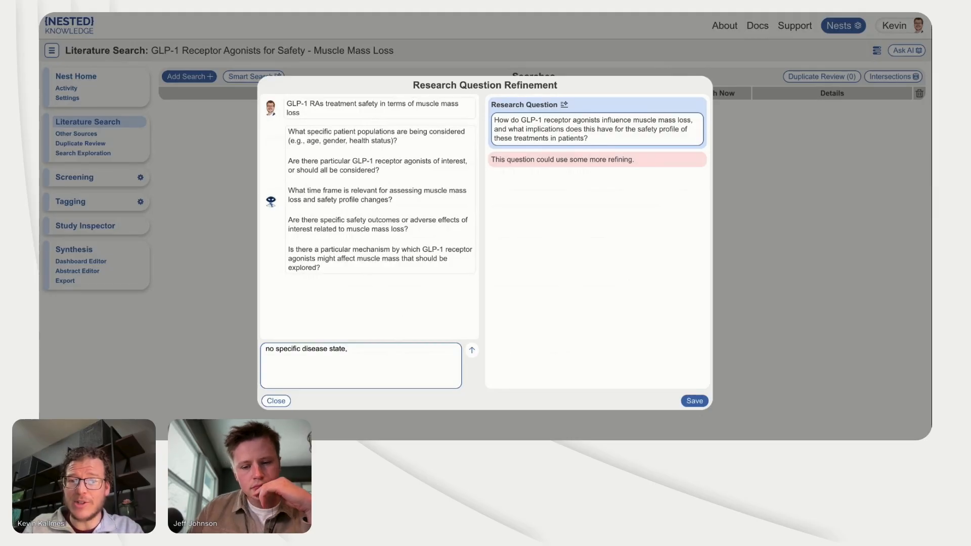
{"action": "type", "text": " any GLP"}
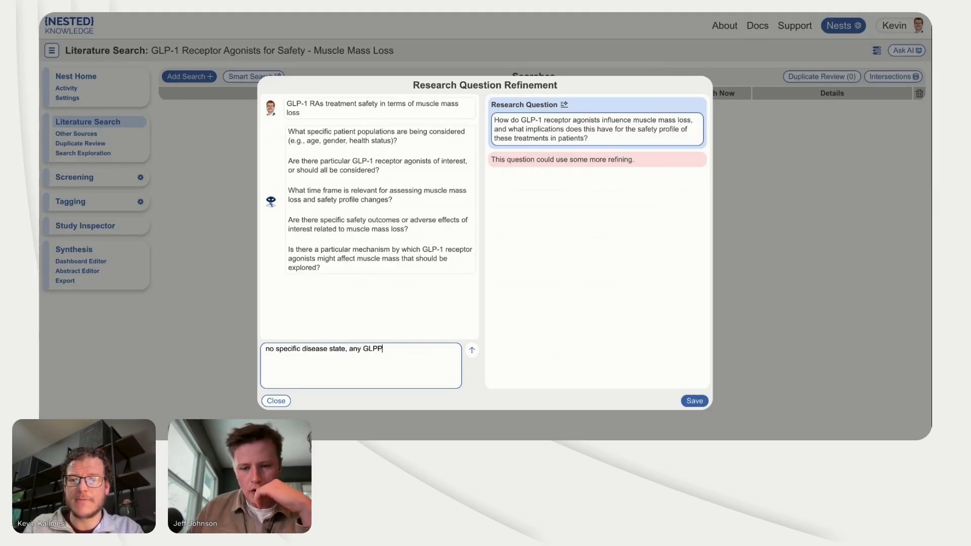
{"action": "type", "text": "-1; "}
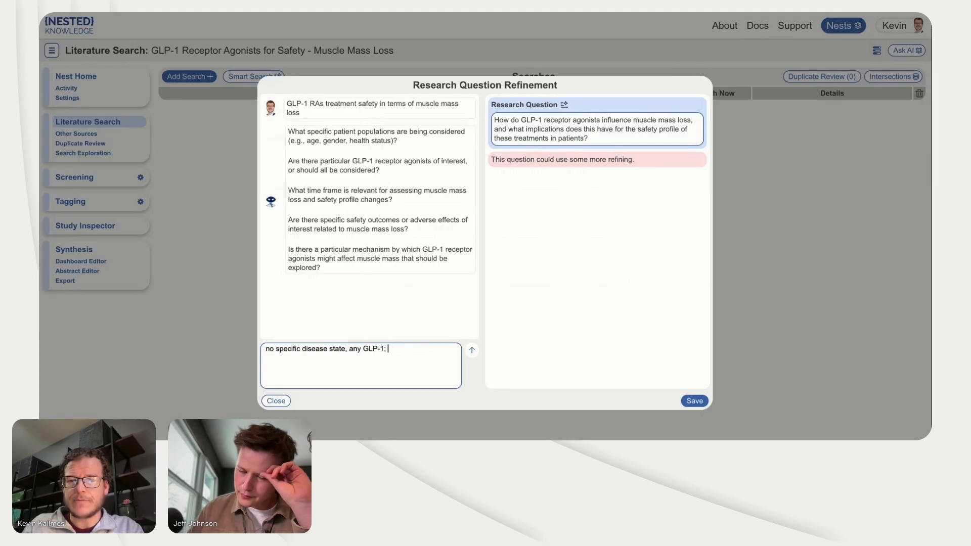
{"action": "type", "text": "for safety outco"}
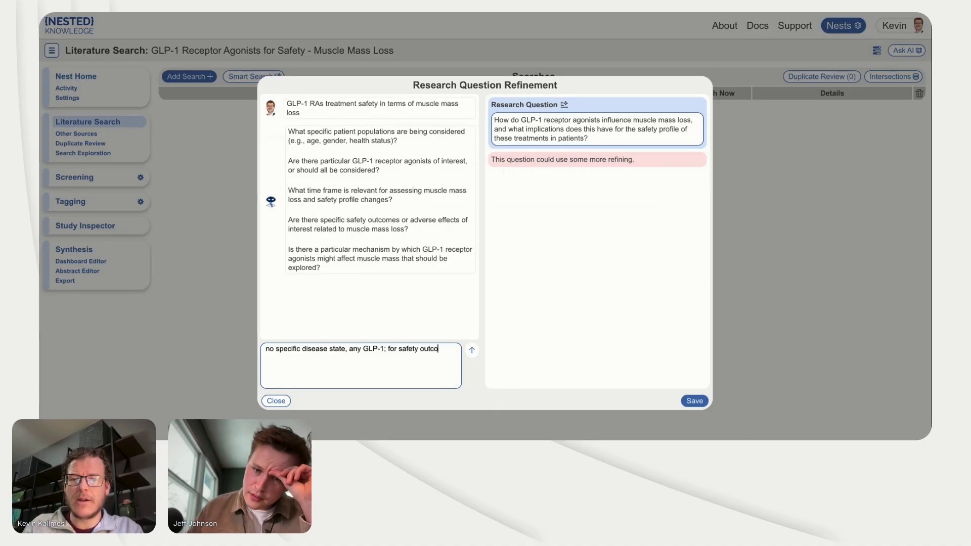
{"action": "type", "text": "mes, focus on"}
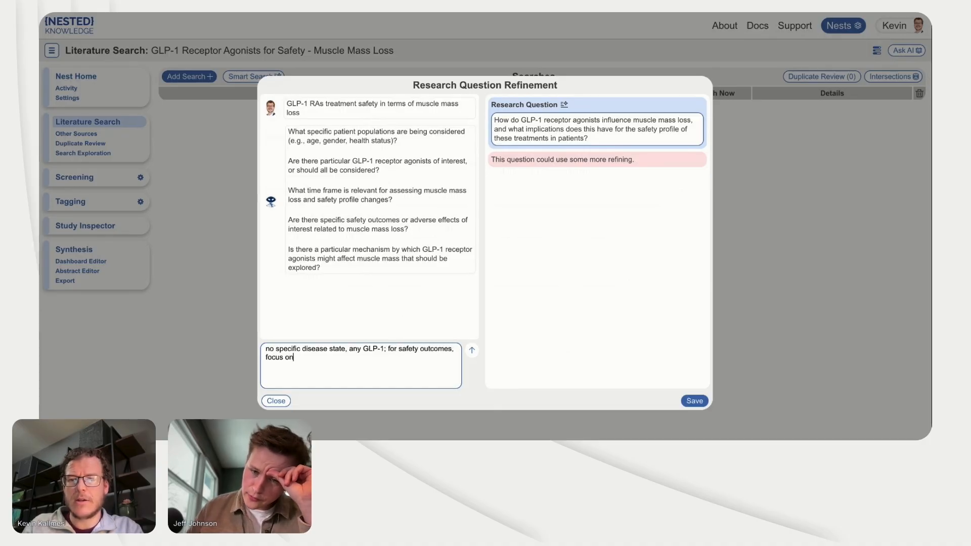
{"action": "type", "text": " muscle mass loss an"}
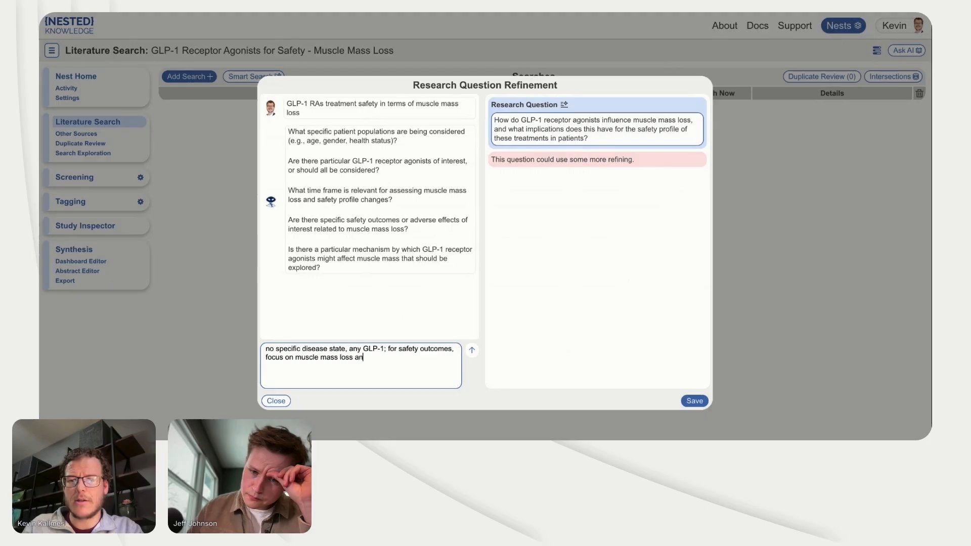
{"action": "type", "text": "d sarc"}
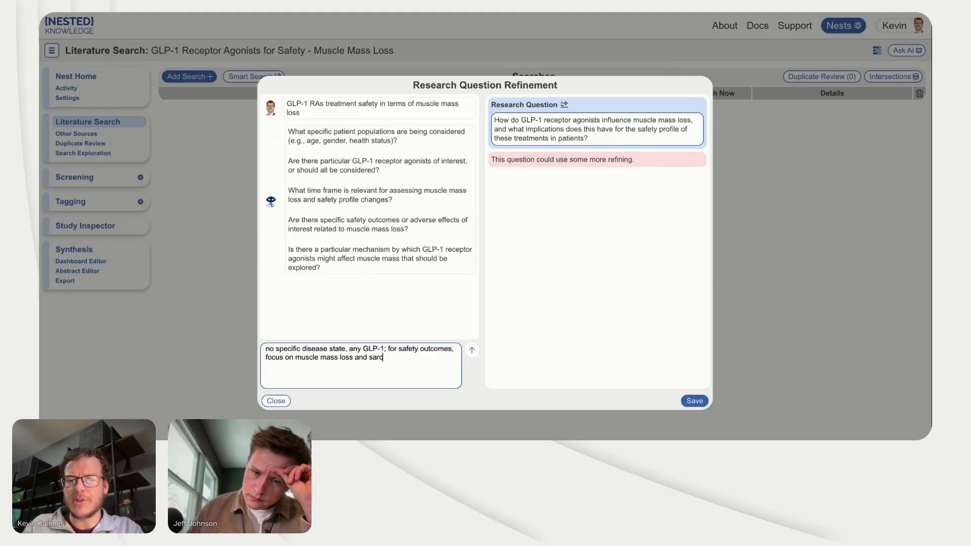
{"action": "type", "text": "openia"}
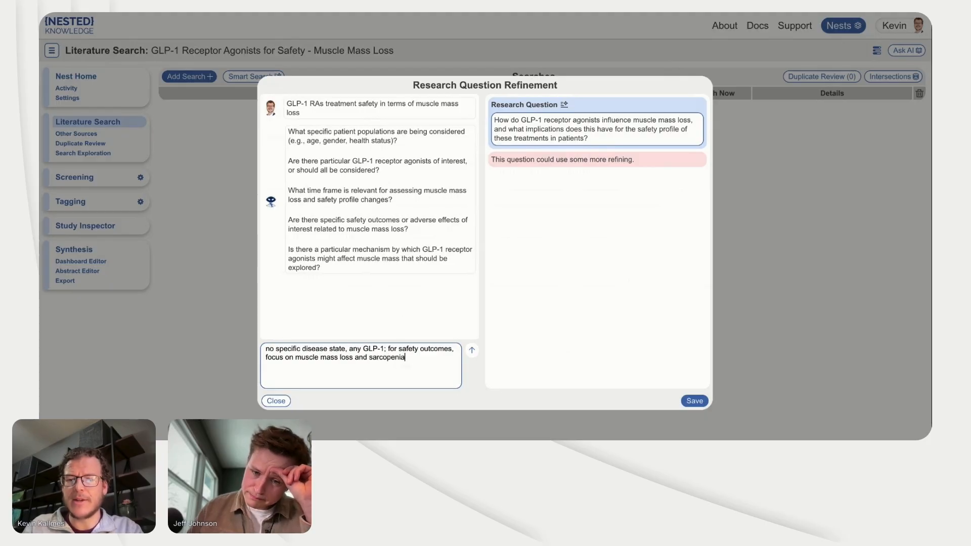
{"action": "left_click", "coordinate": [473, 354]}
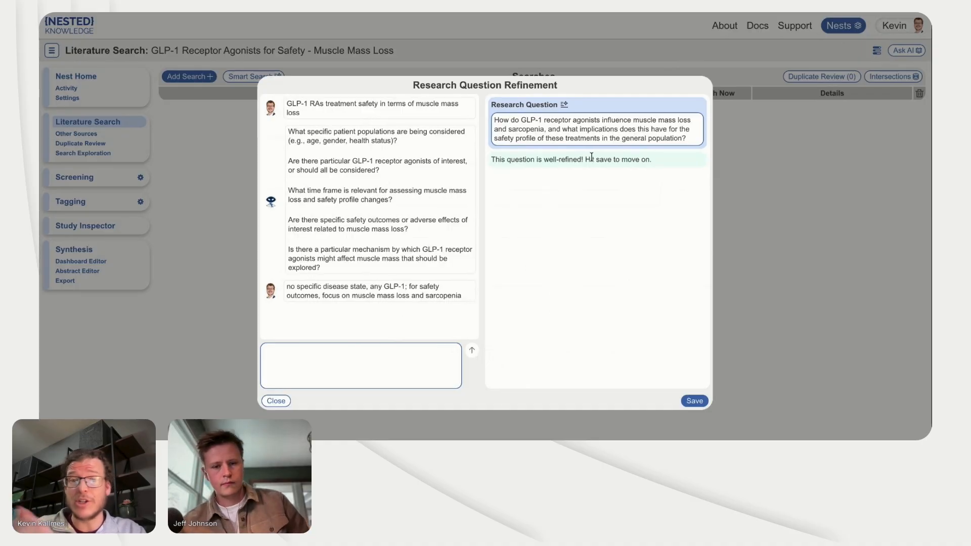
Step: Save the refined research question, generate the Smart Search options from it, and close the dialog while they are being scoped
{"action": "left_click", "coordinate": [694, 401]}
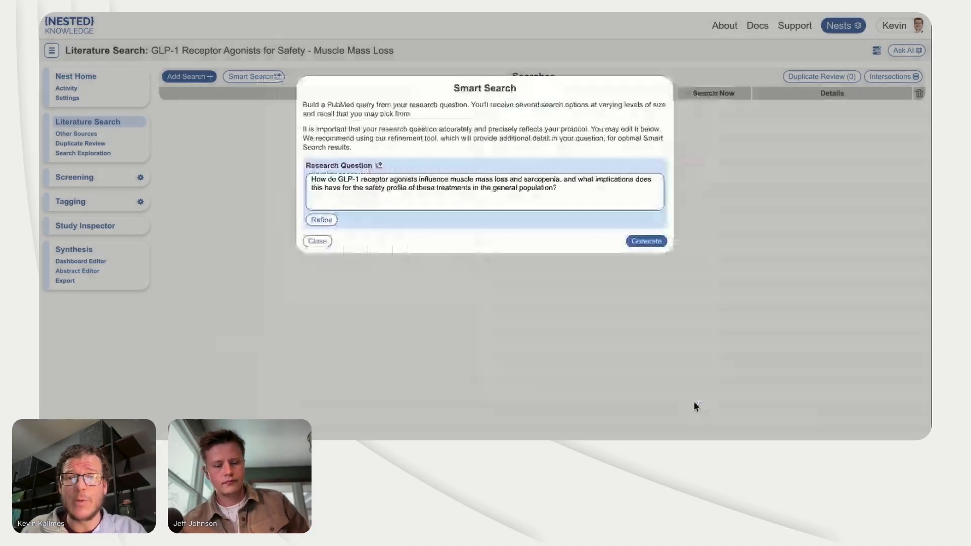
{"action": "left_click", "coordinate": [647, 241]}
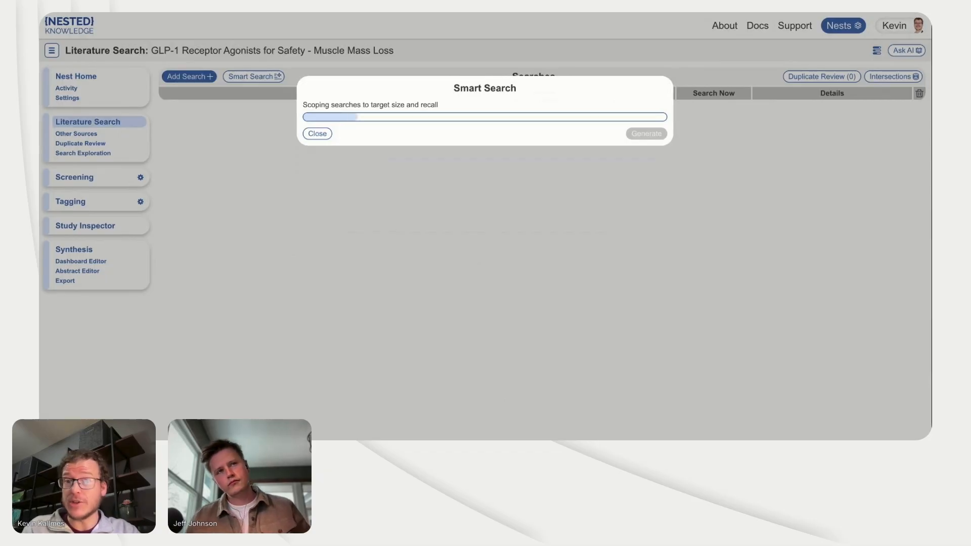
{"action": "left_click", "coordinate": [256, 171]}
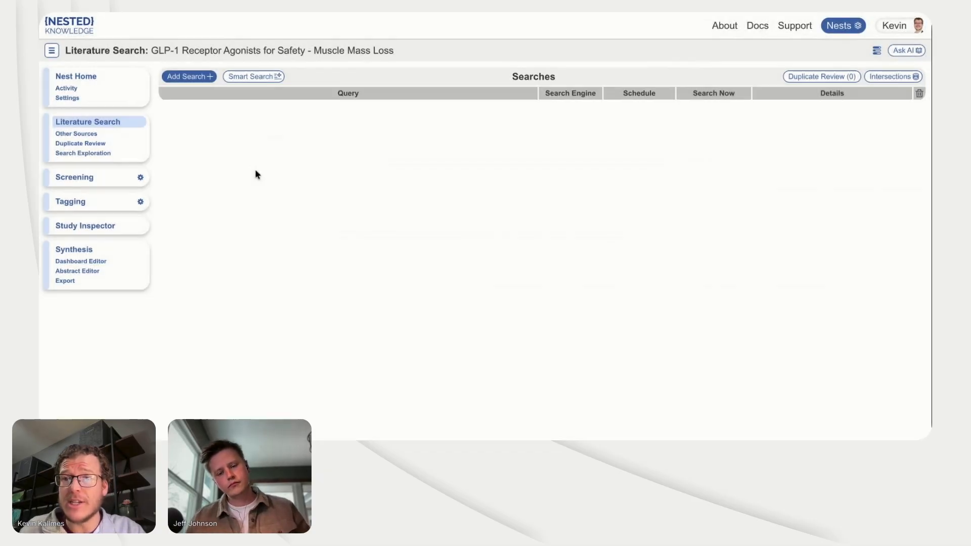
Step: Look over the new search form's query, search engine, schedule and file import options, and the Other Sources page
{"action": "left_click", "coordinate": [205, 85]}
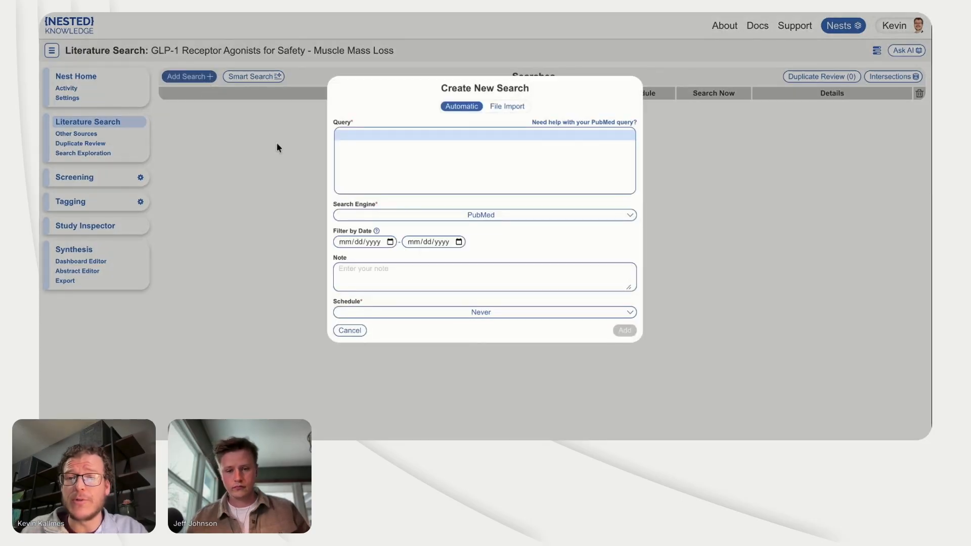
{"action": "left_click", "coordinate": [228, 122]}
{"action": "left_click", "coordinate": [203, 76]}
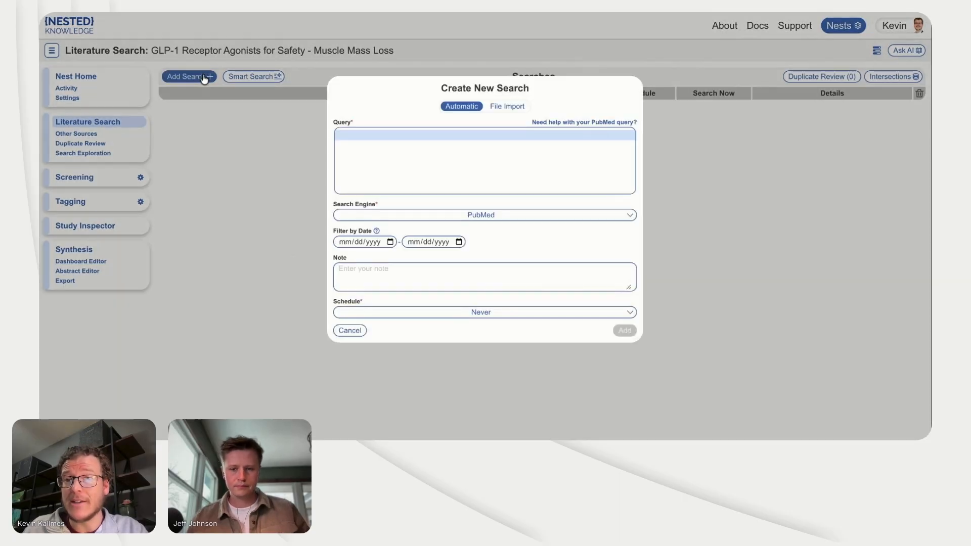
{"action": "left_click_drag", "start_coordinate": [415, 133], "coordinate": [415, 184]}
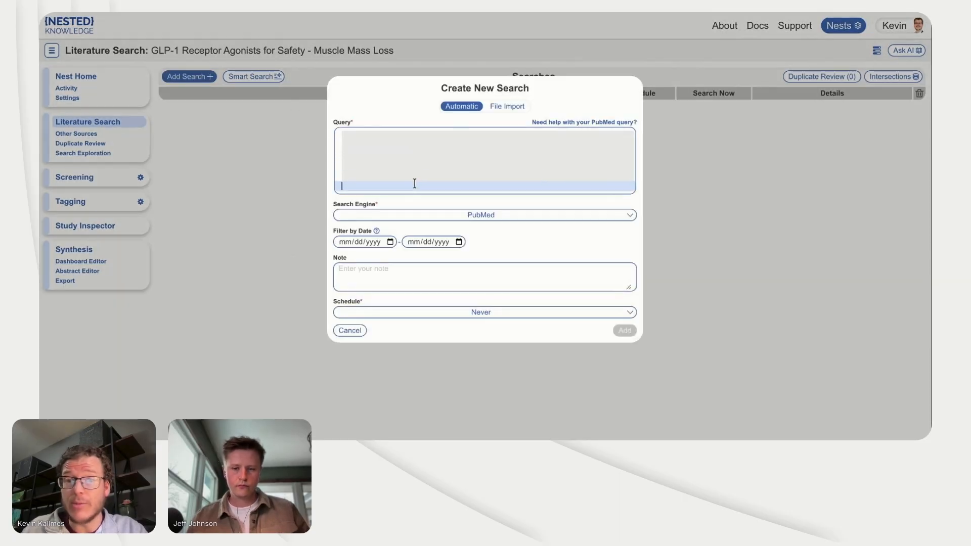
{"action": "left_click", "coordinate": [437, 215]}
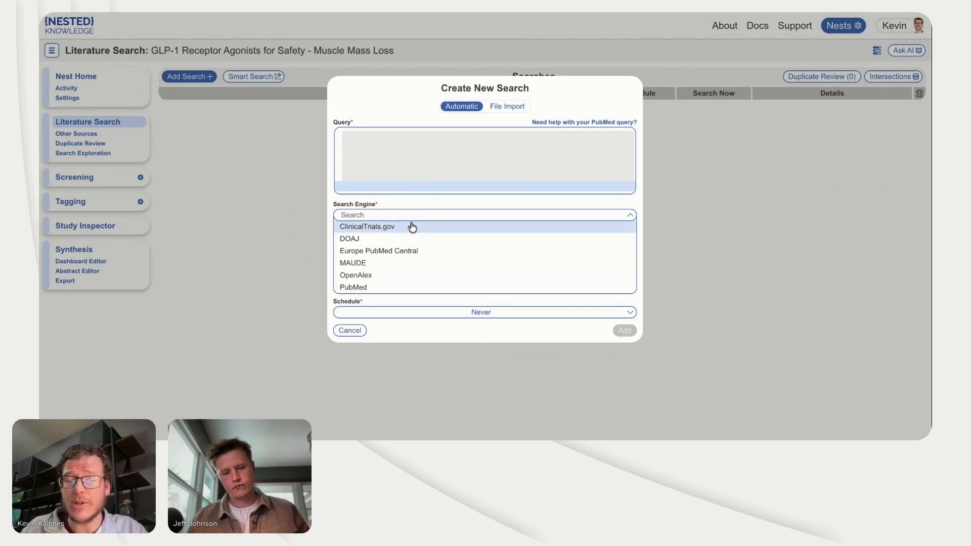
{"action": "left_click", "coordinate": [403, 93]}
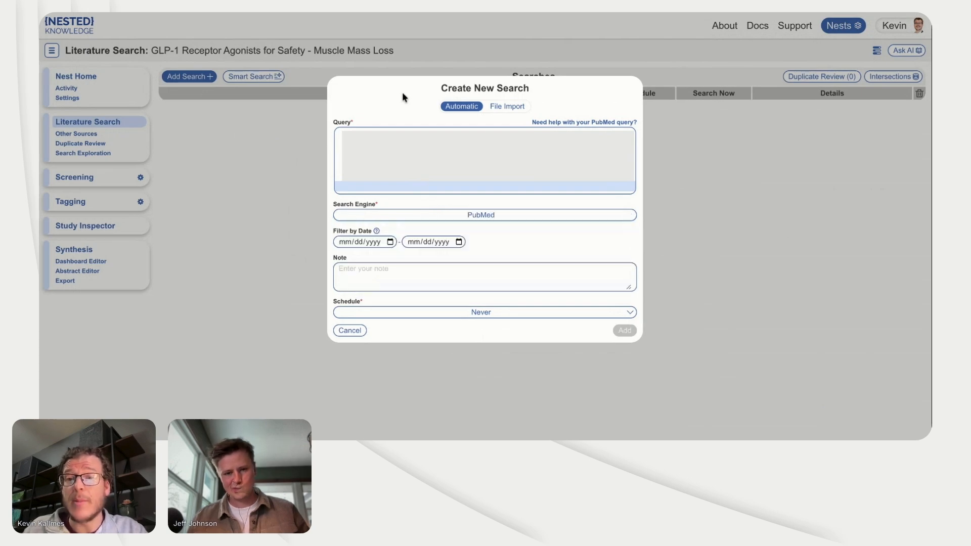
{"action": "left_click", "coordinate": [432, 314]}
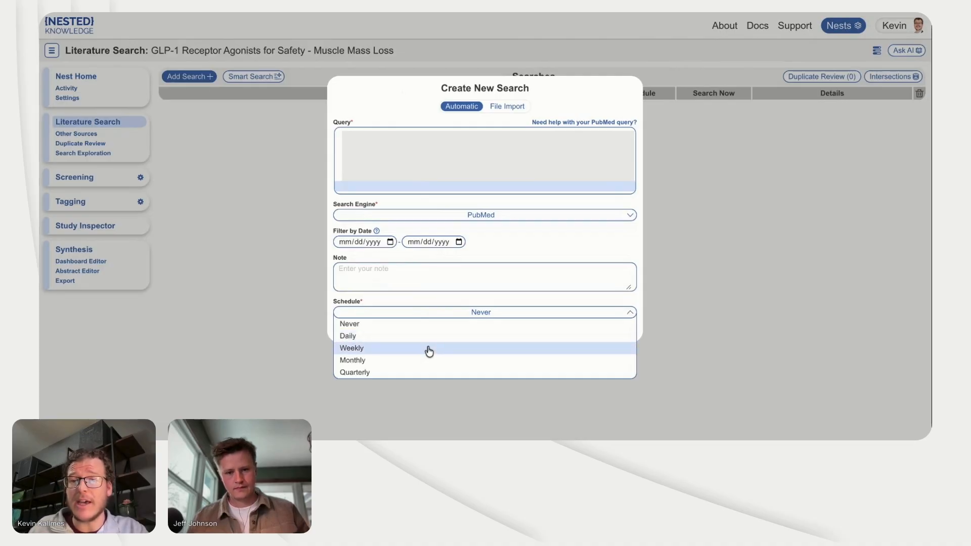
{"action": "left_click", "coordinate": [501, 107]}
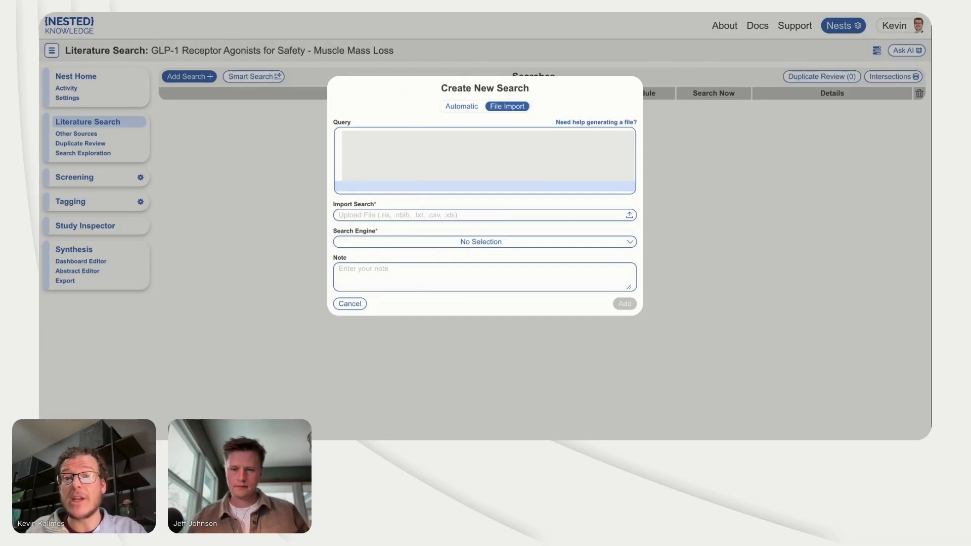
{"action": "left_click", "coordinate": [267, 137]}
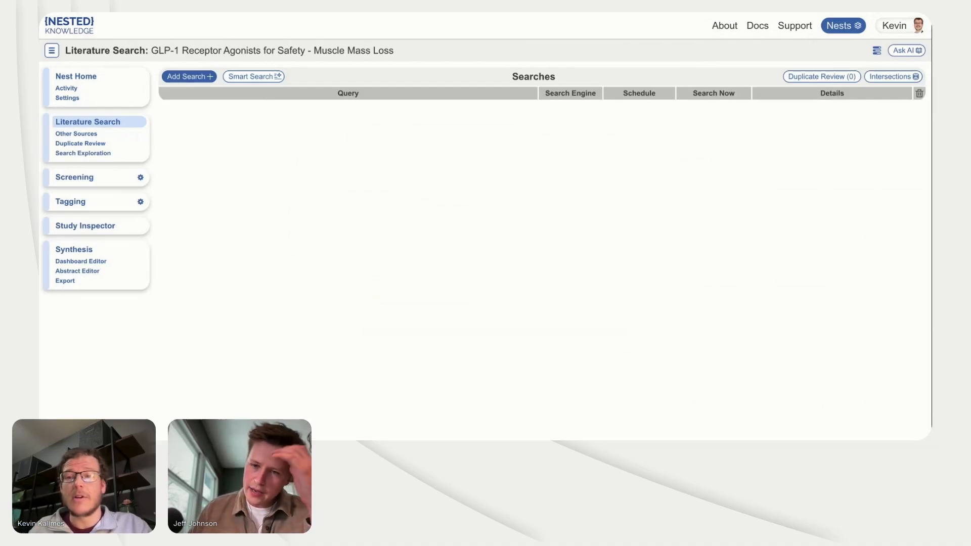
{"action": "left_click", "coordinate": [110, 136]}
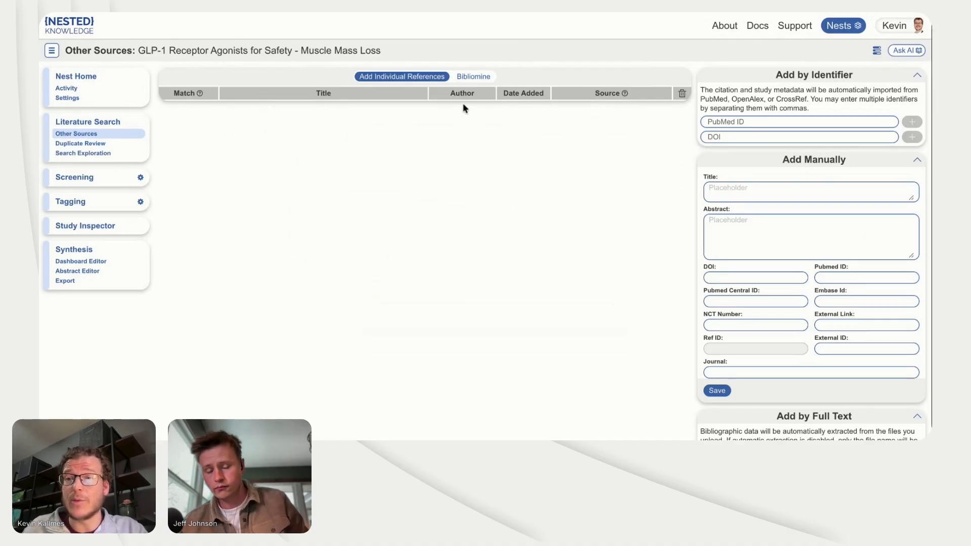
Step: In the nest settings, set screening to use Criteria instead of exclusion reasons and confirm the switch
{"action": "left_click", "coordinate": [104, 101]}
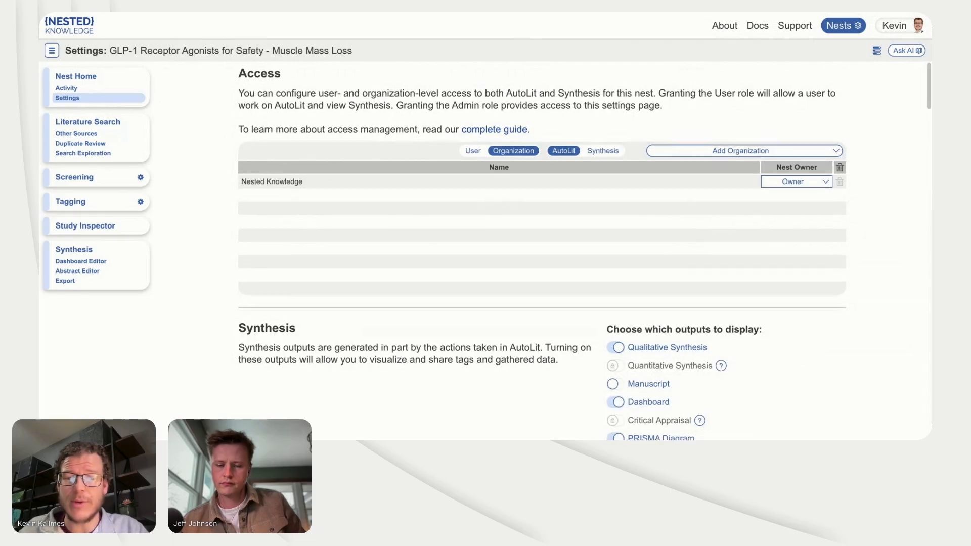
{"action": "scroll", "coordinate": [543, 251], "scroll_direction": "down", "scroll_amount": 3}
{"action": "scroll", "coordinate": [542, 255], "scroll_direction": "down", "scroll_amount": 4}
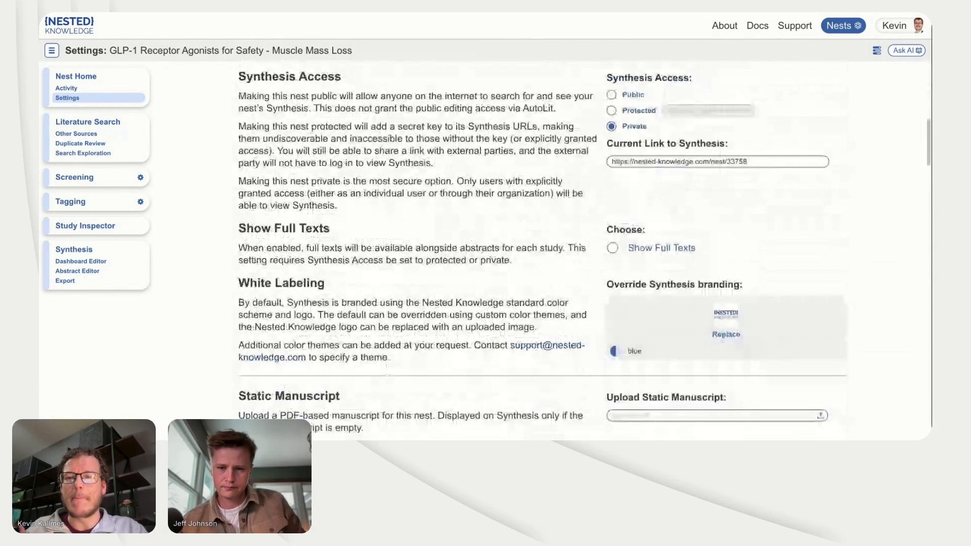
{"action": "scroll", "coordinate": [583, 250], "scroll_direction": "down", "scroll_amount": 1}
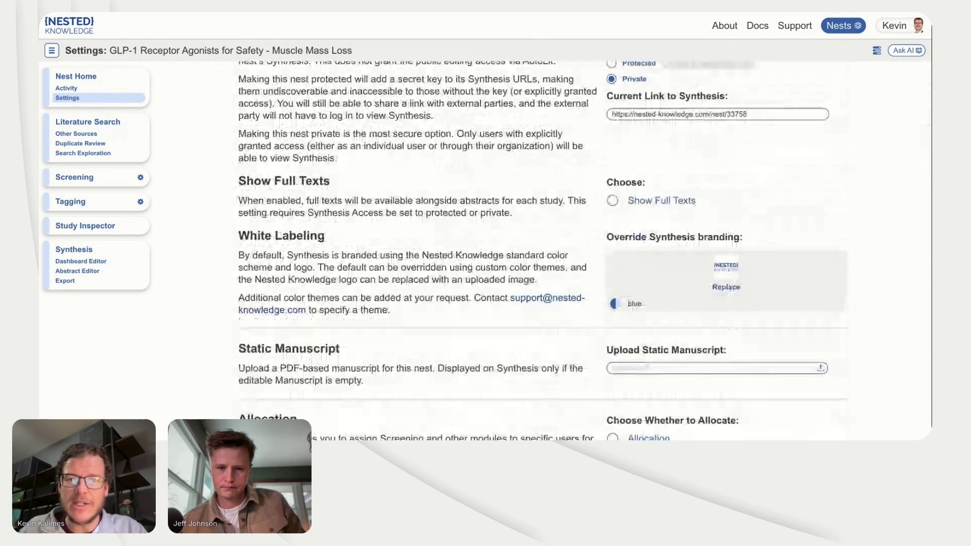
{"action": "scroll", "coordinate": [431, 119], "scroll_direction": "up", "scroll_amount": 6}
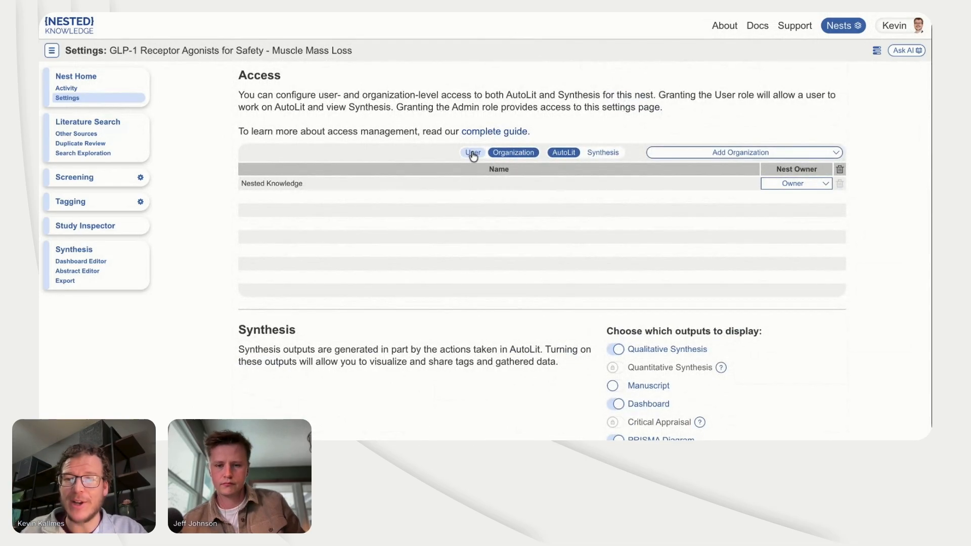
{"action": "scroll", "coordinate": [443, 260], "scroll_direction": "down", "scroll_amount": 6}
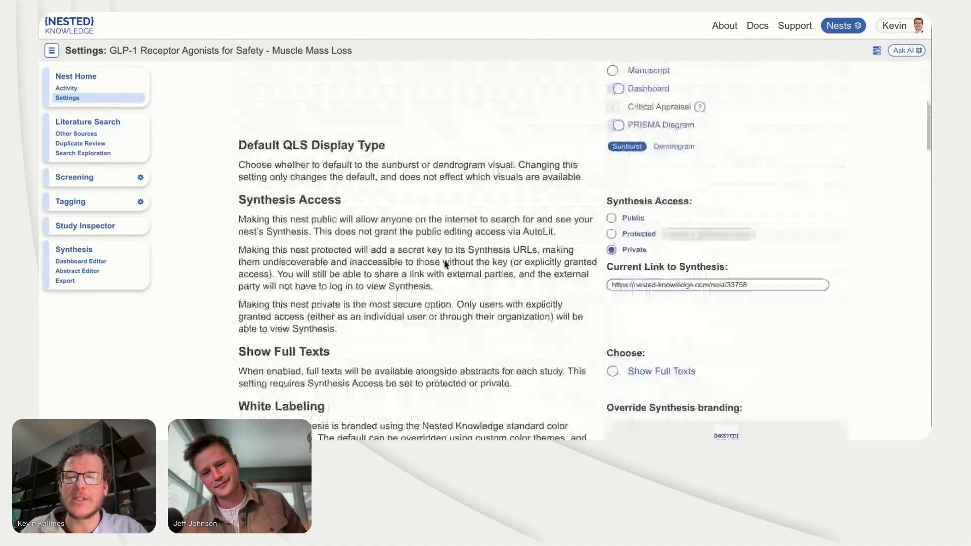
{"action": "scroll", "coordinate": [445, 263], "scroll_direction": "down", "scroll_amount": 6}
{"action": "scroll", "coordinate": [445, 263], "scroll_direction": "down", "scroll_amount": 3}
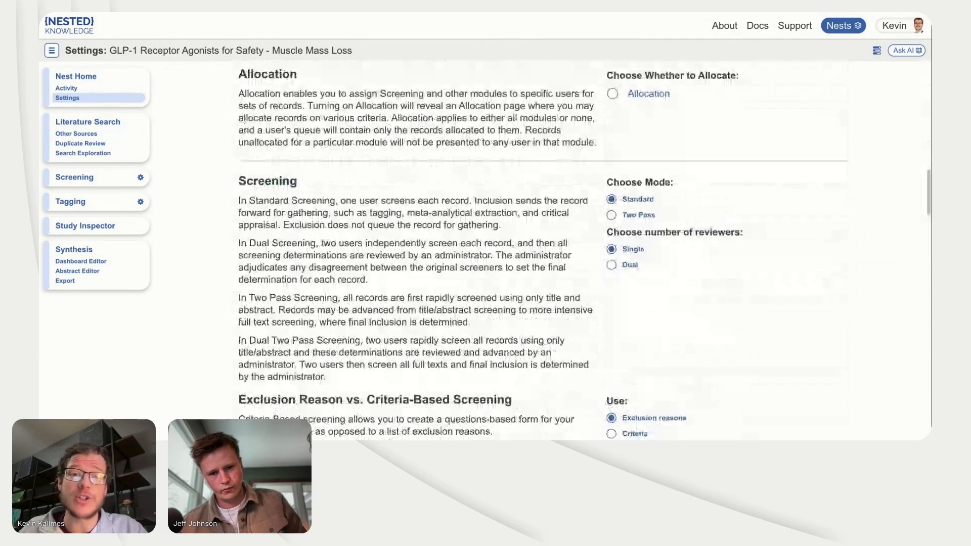
{"action": "scroll", "coordinate": [539, 231], "scroll_direction": "down", "scroll_amount": 2}
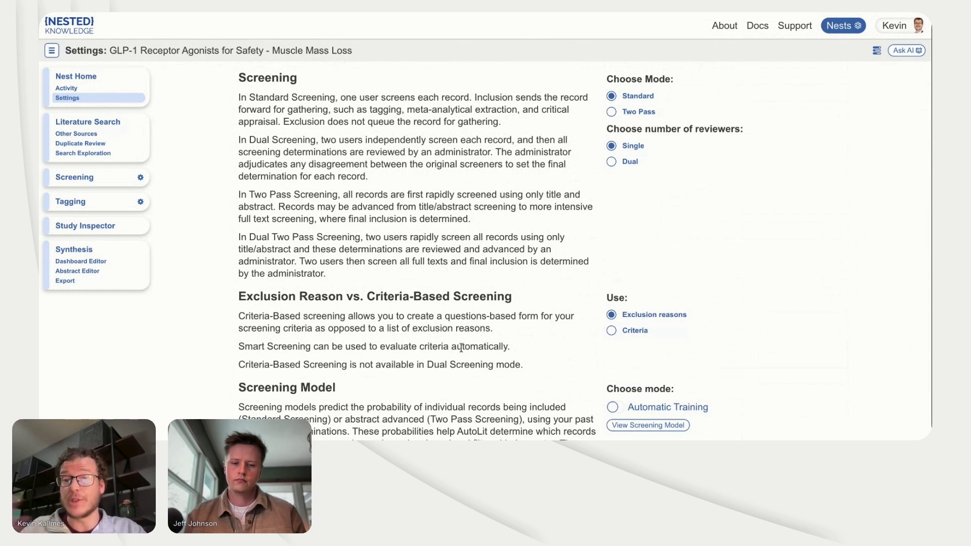
{"action": "left_click", "coordinate": [611, 331]}
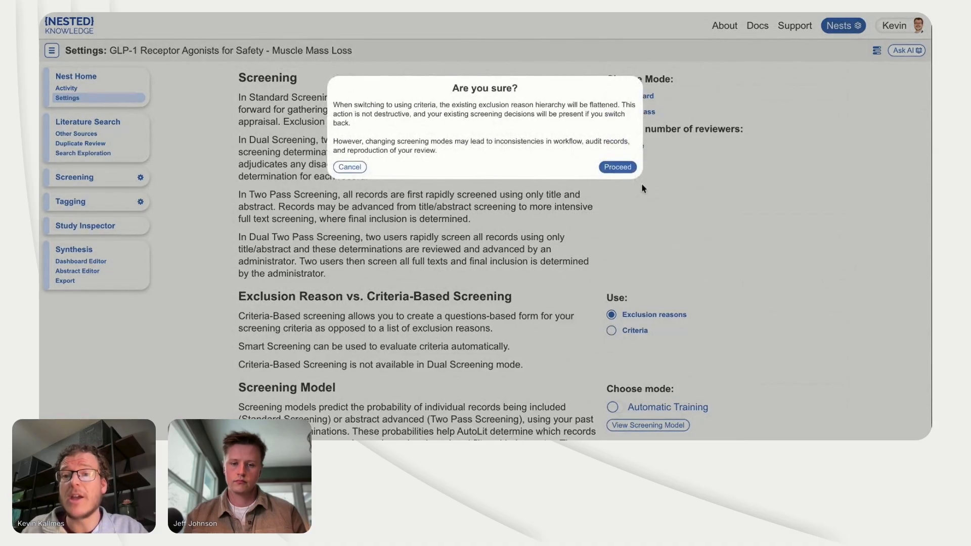
{"action": "left_click", "coordinate": [631, 171]}
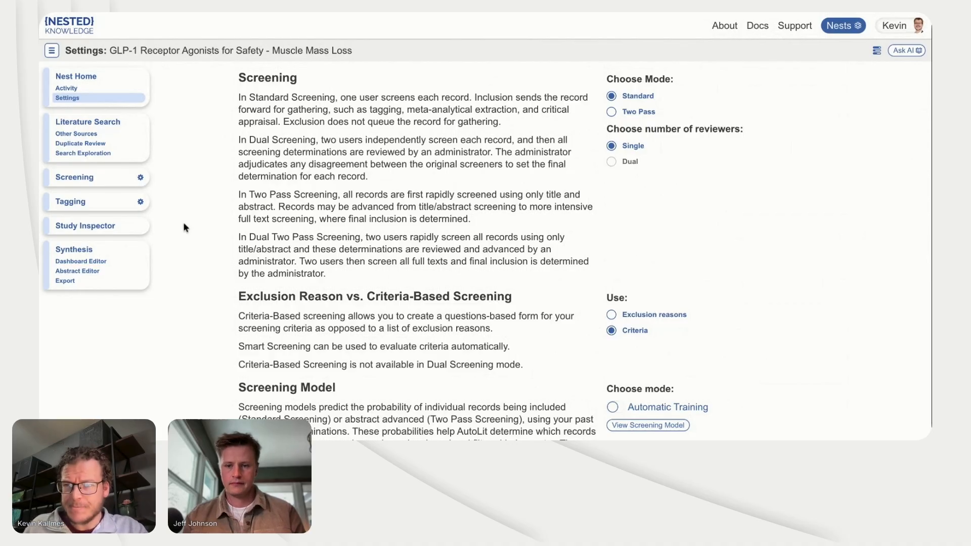
Step: Open the recent Smart Search options for the research question and finalize Query One as a new search
{"action": "left_click", "coordinate": [122, 122]}
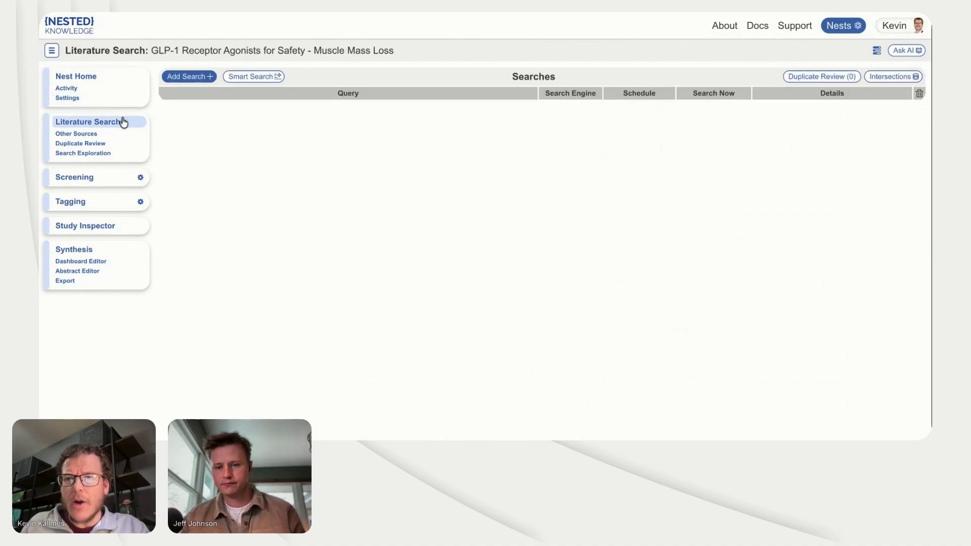
{"action": "left_click", "coordinate": [266, 76]}
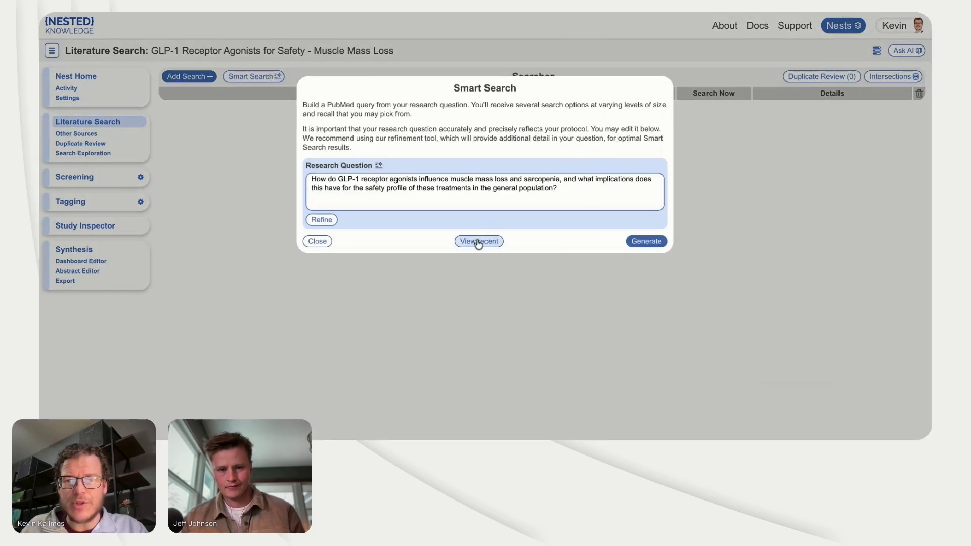
{"action": "left_click", "coordinate": [479, 241]}
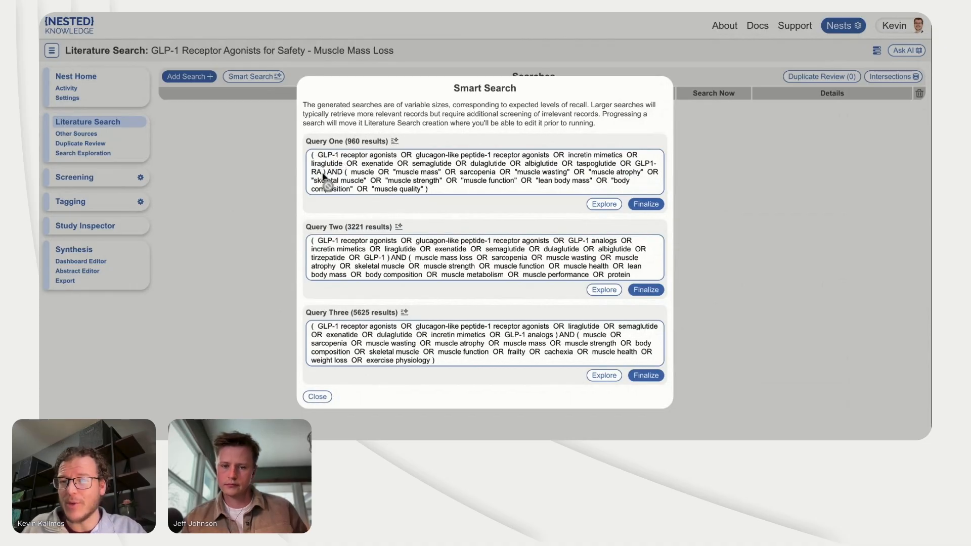
{"action": "left_click", "coordinate": [653, 205]}
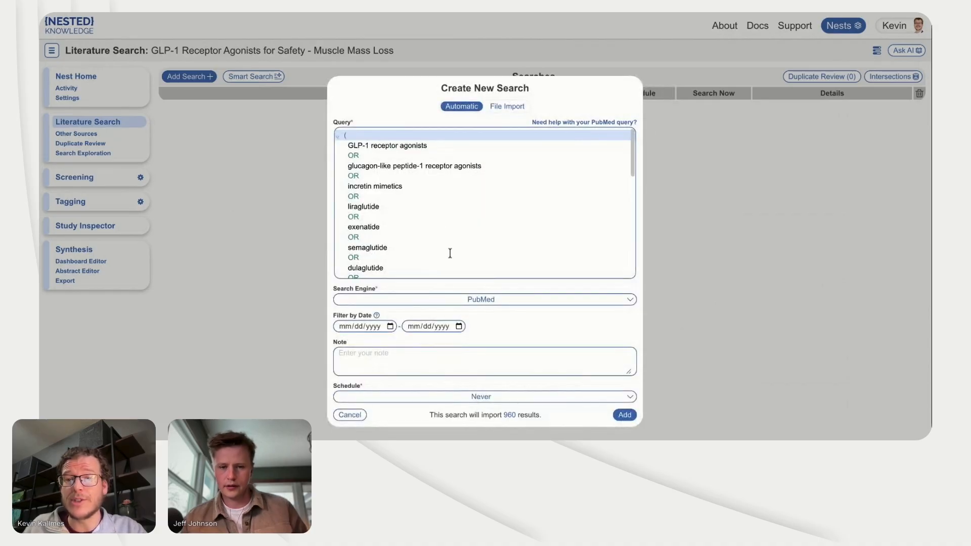
{"action": "scroll", "coordinate": [450, 253], "scroll_direction": "down", "scroll_amount": 5}
{"action": "scroll", "coordinate": [450, 253], "scroll_direction": "down", "scroll_amount": 2}
{"action": "scroll", "coordinate": [450, 253], "scroll_direction": "down", "scroll_amount": 1}
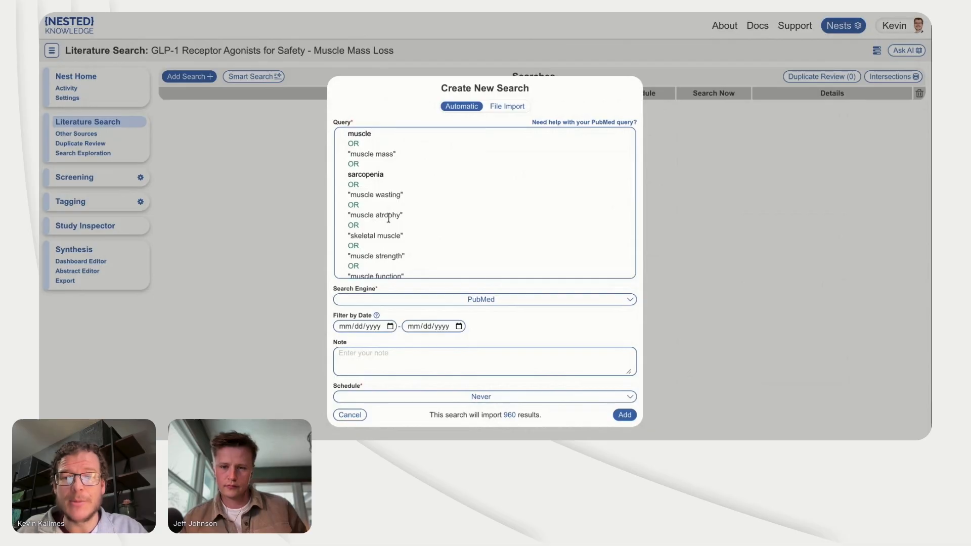
{"action": "scroll", "coordinate": [389, 218], "scroll_direction": "down", "scroll_amount": 3}
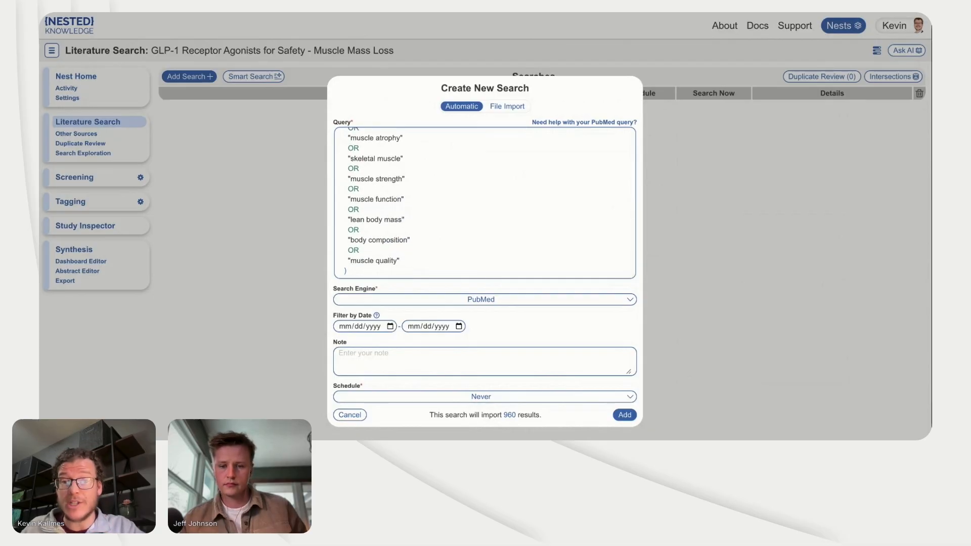
{"action": "left_click", "coordinate": [363, 273]}
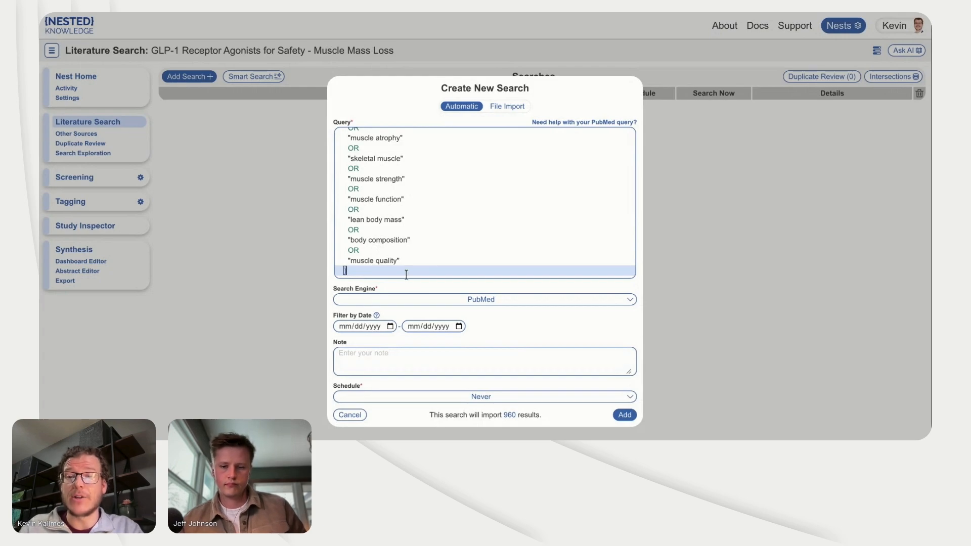
{"action": "key", "text": "Return"}
{"action": "type", "text": "NOT"}
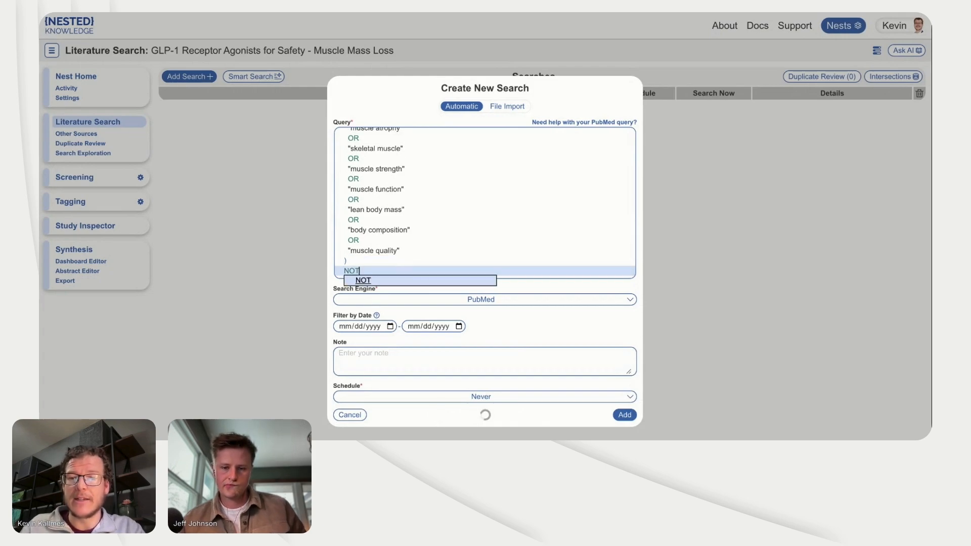
{"action": "key", "text": "Return"}
{"action": "key", "text": "Return"}
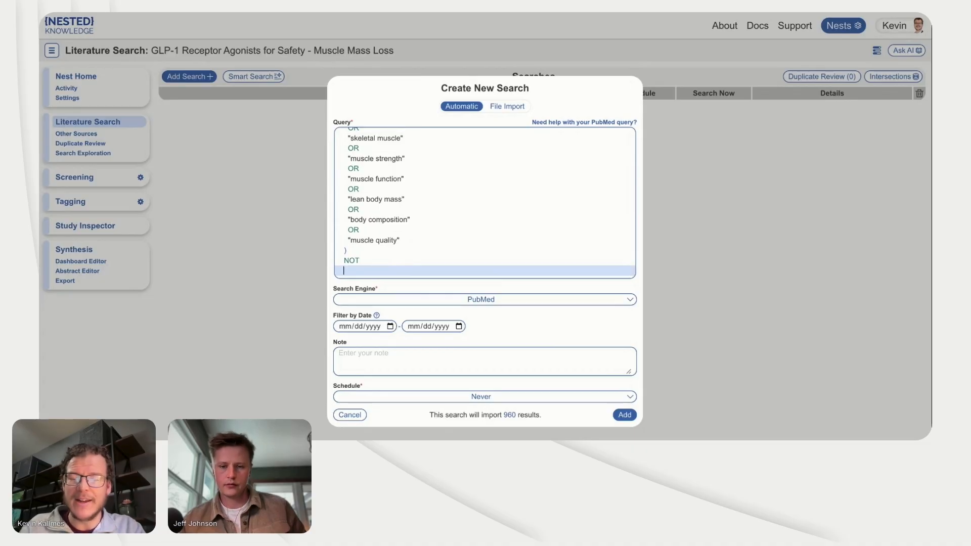
{"action": "key", "text": "BackSpace"}
{"action": "key", "text": "BackSpace"}
{"action": "key", "text": "BackSpace"}
{"action": "key", "text": "BackSpace"}
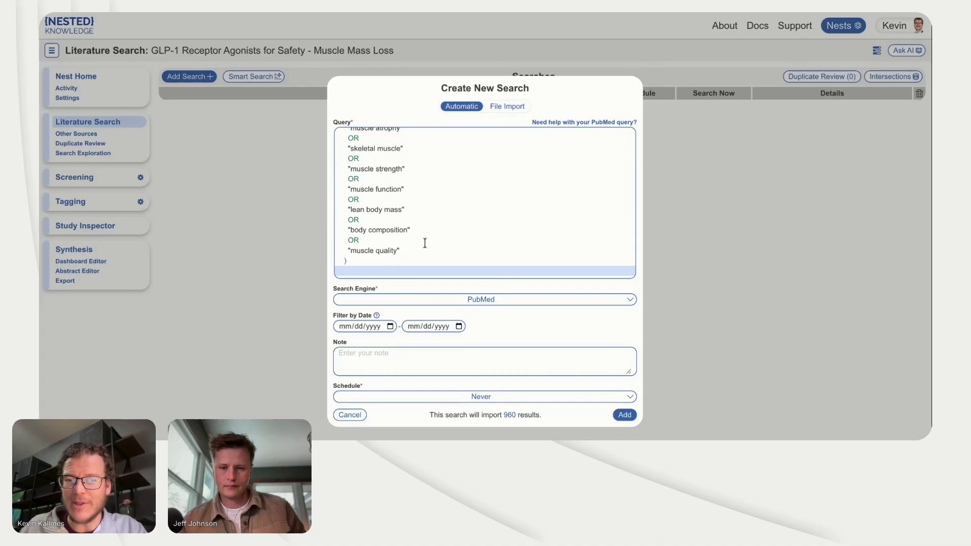
Step: Set the start date of the new search's date filter to 01/01/2021, leaving the end date open
{"action": "left_click", "coordinate": [346, 326]}
{"action": "type", "text": "0"}
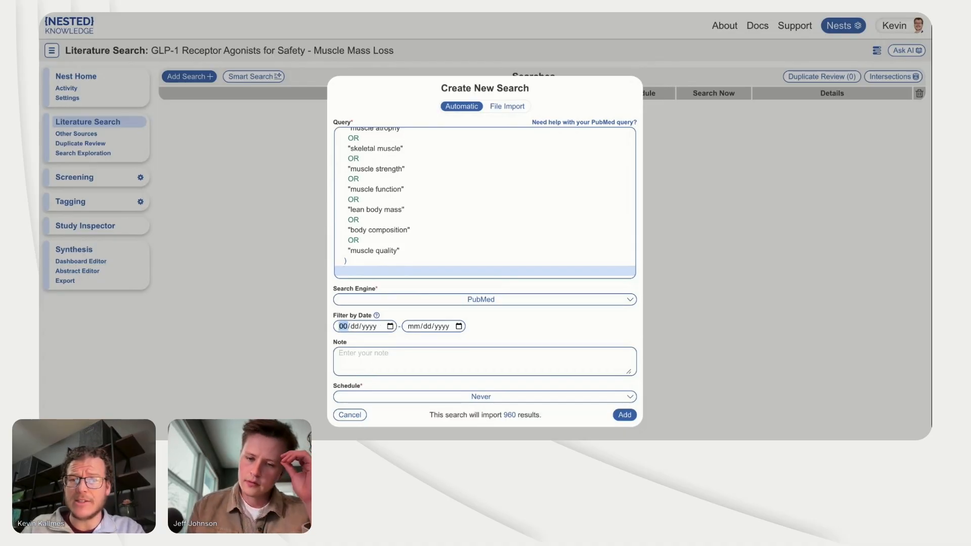
{"action": "type", "text": "1/01/"}
{"action": "type", "text": "2021"}
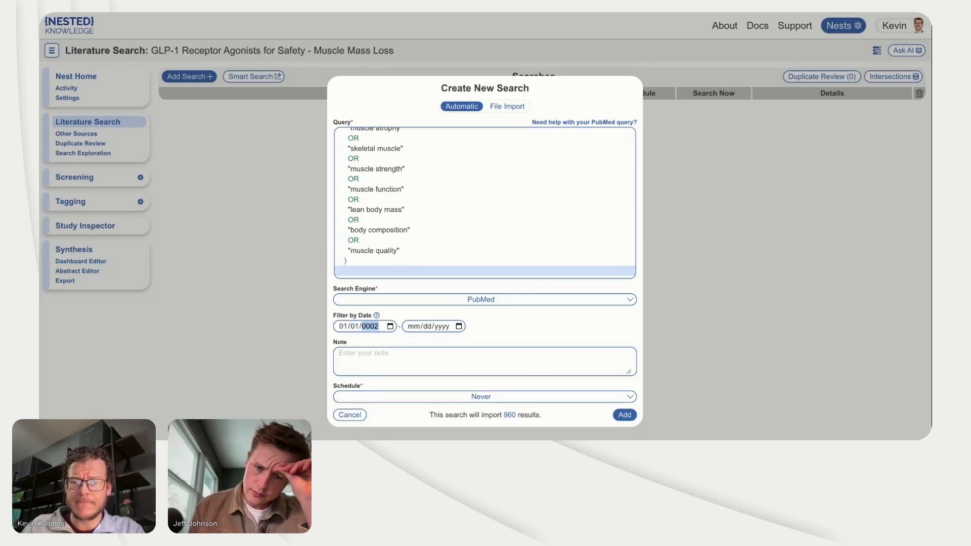
{"action": "left_click", "coordinate": [505, 320]}
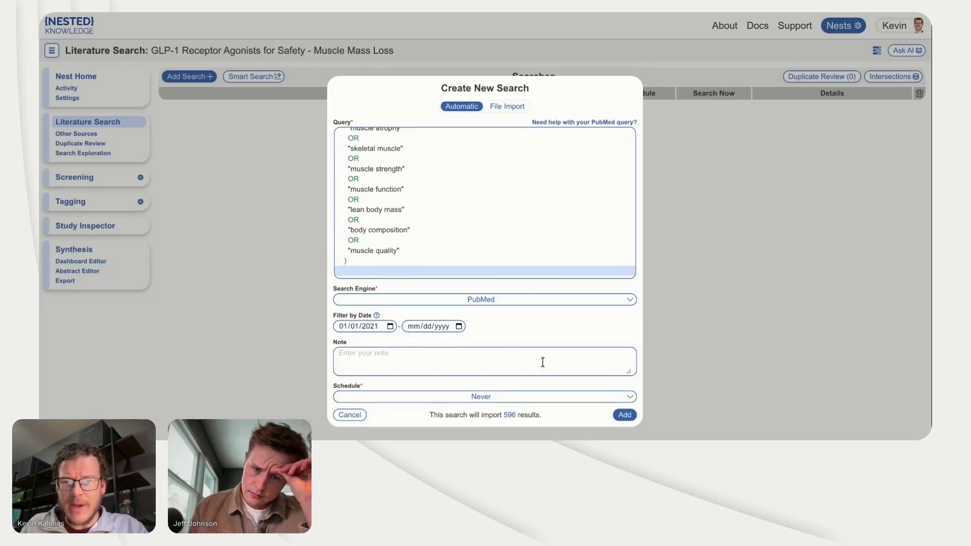
Step: Check the GLP-1 and muscle terms in the query and add the PubMed search to the nest
{"action": "scroll", "coordinate": [531, 238], "scroll_direction": "up", "scroll_amount": 15}
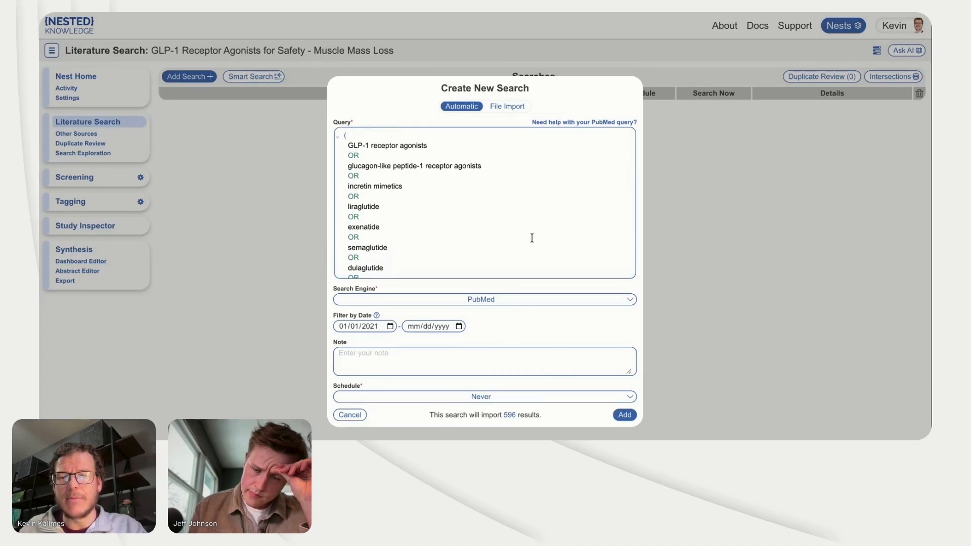
{"action": "scroll", "coordinate": [531, 238], "scroll_direction": "down", "scroll_amount": 1}
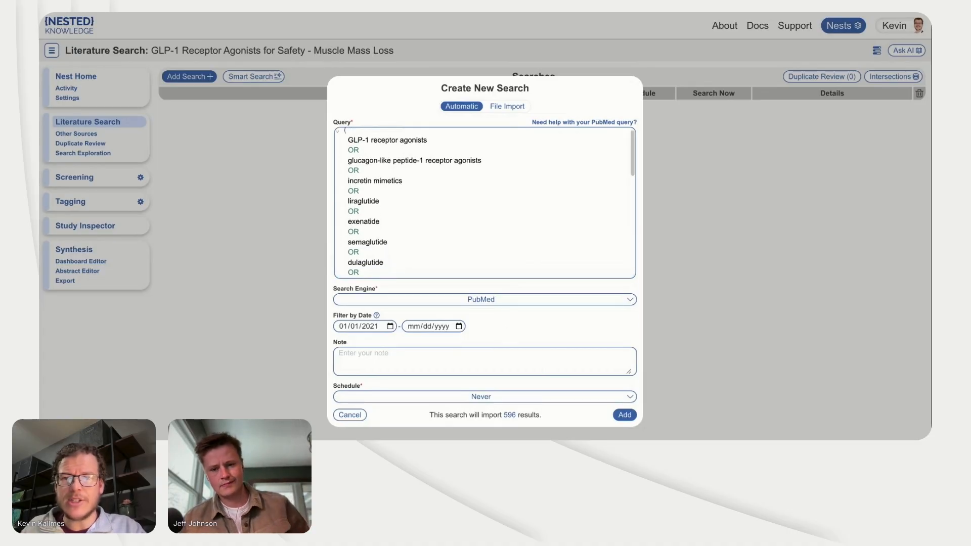
{"action": "scroll", "coordinate": [485, 203], "scroll_direction": "down", "scroll_amount": 14}
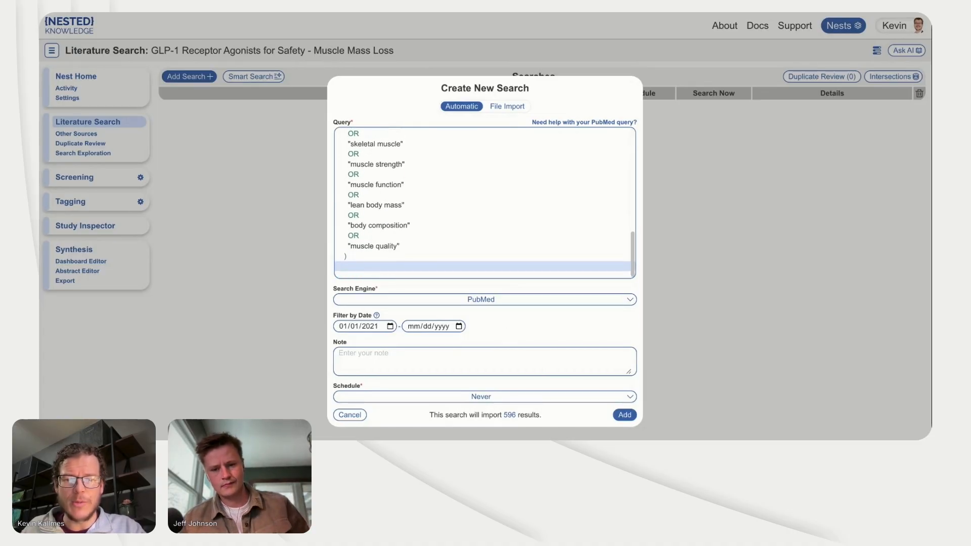
{"action": "left_click", "coordinate": [625, 415]}
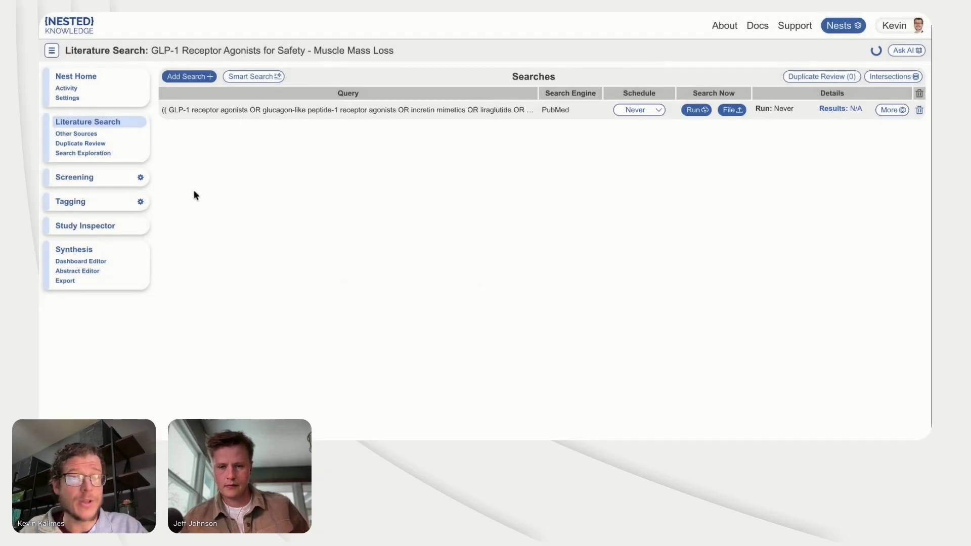
Step: Open the screening configuration and name the new abstract criterion "Intervention"
{"action": "left_click", "coordinate": [140, 178]}
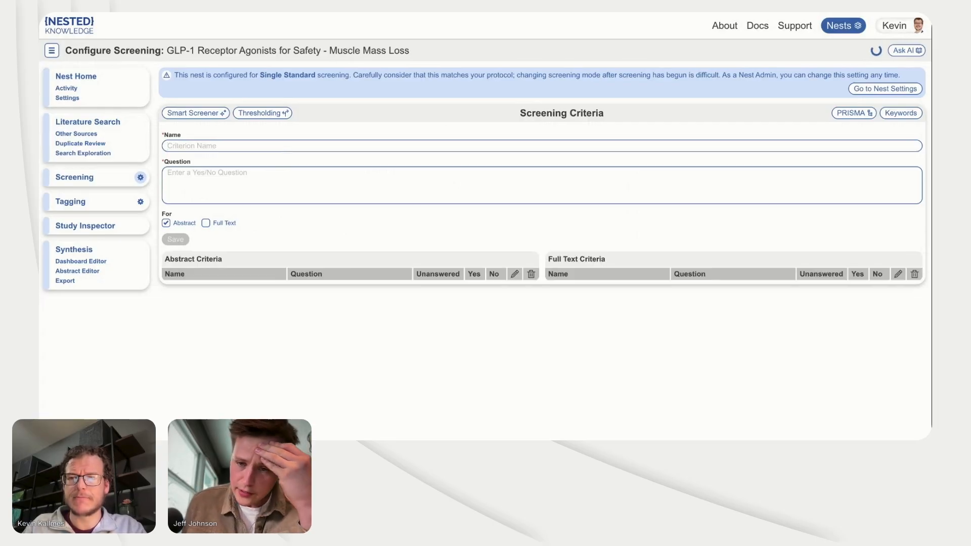
{"action": "type", "text": "Intervention"}
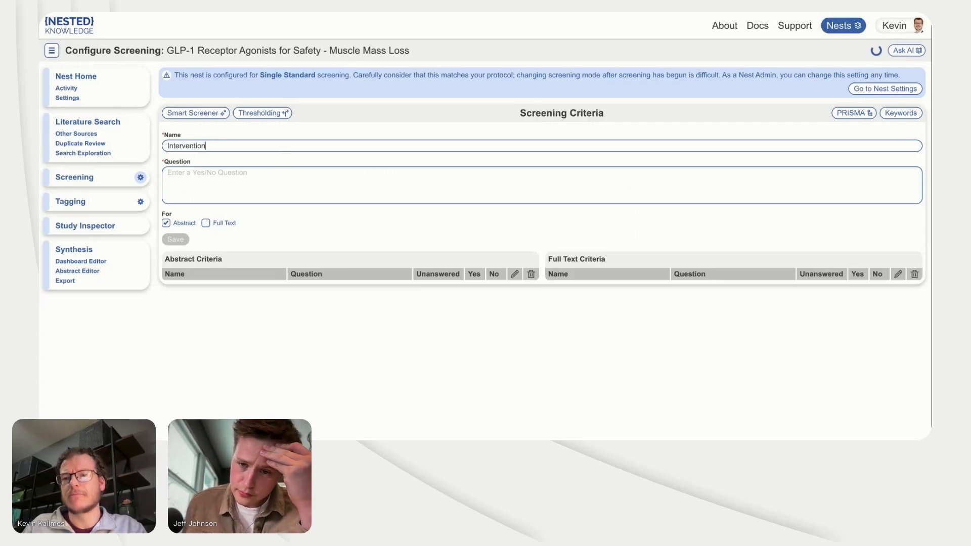
{"action": "type", "text": "Wa"}
{"action": "key", "text": "BackSpace"}
{"action": "key", "text": "BackSpace"}
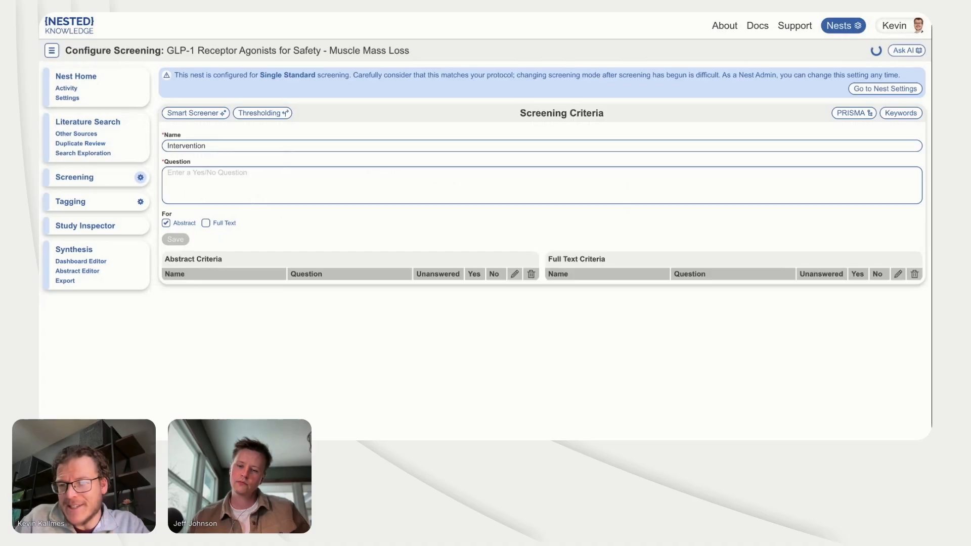
Step: Write the criterion's question as "Did the study report treatment of patients with a GLP-1 receptor agonist?"
{"action": "type", "text": "D"}
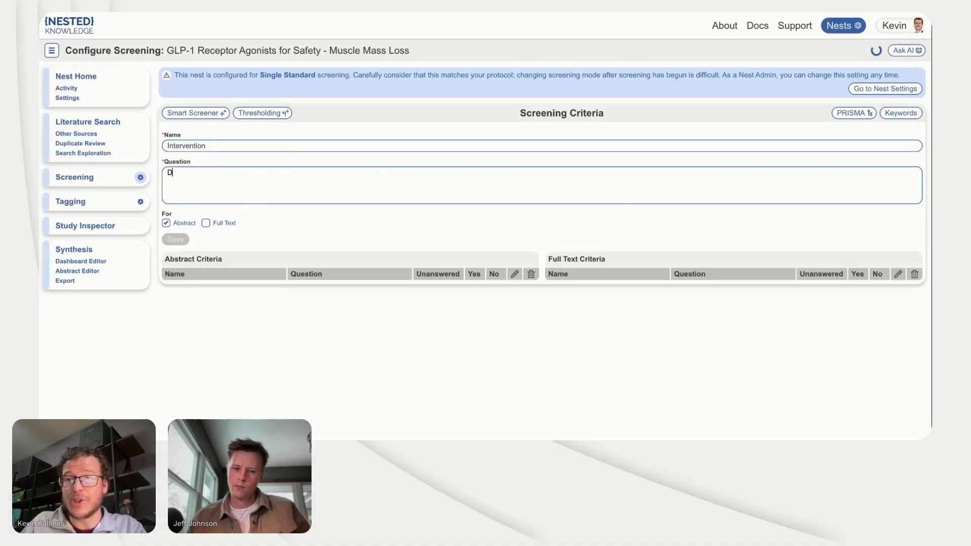
{"action": "type", "text": "id the study re"}
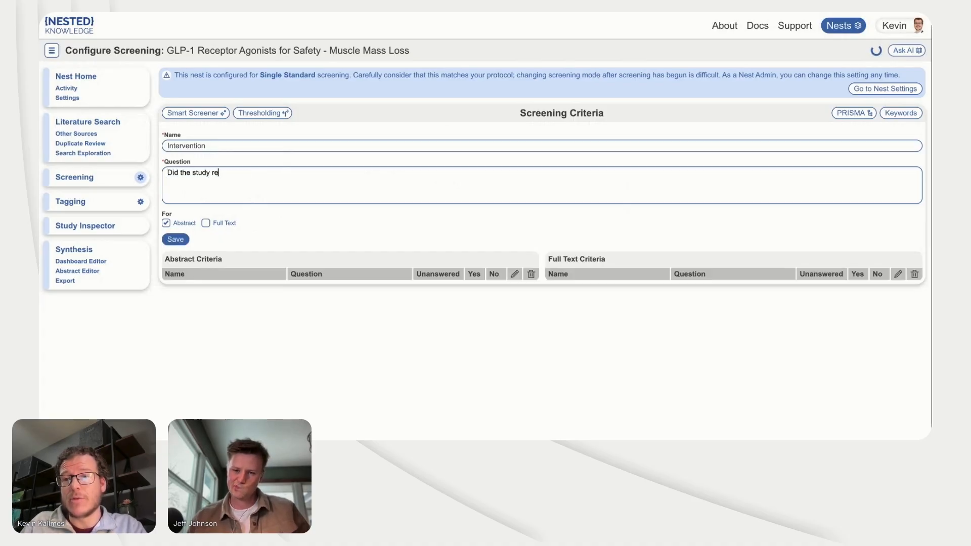
{"action": "type", "text": "port a GLP-1 rece"}
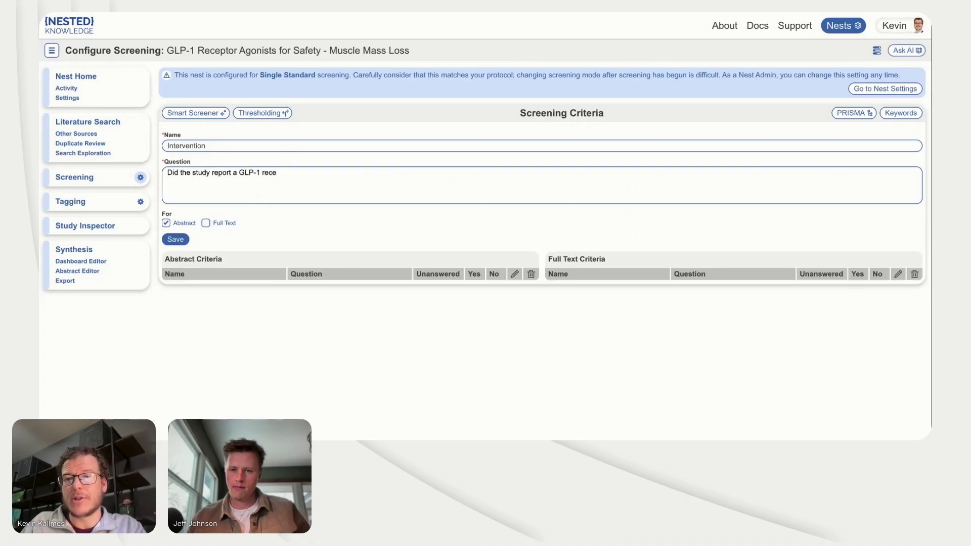
{"action": "type", "text": "ptor agonis"}
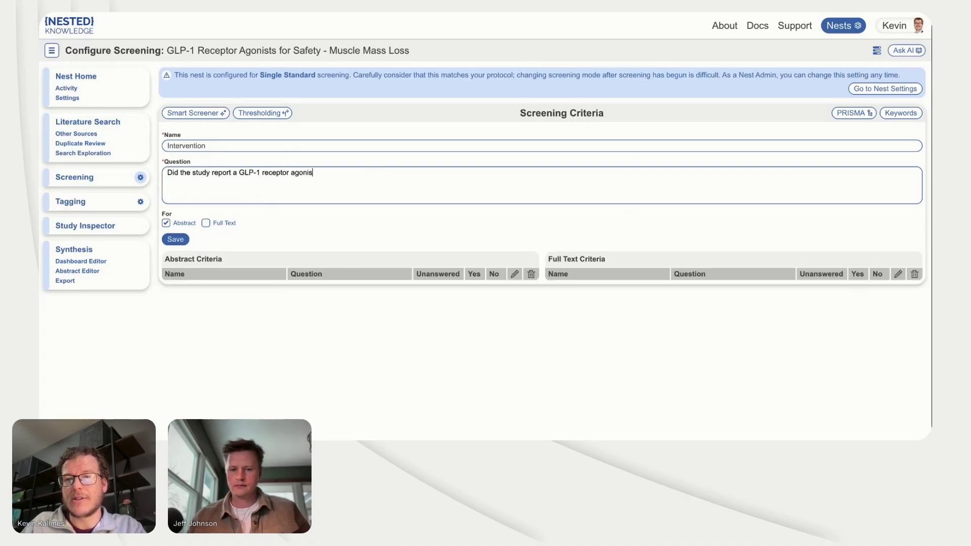
{"action": "type", "text": "t"}
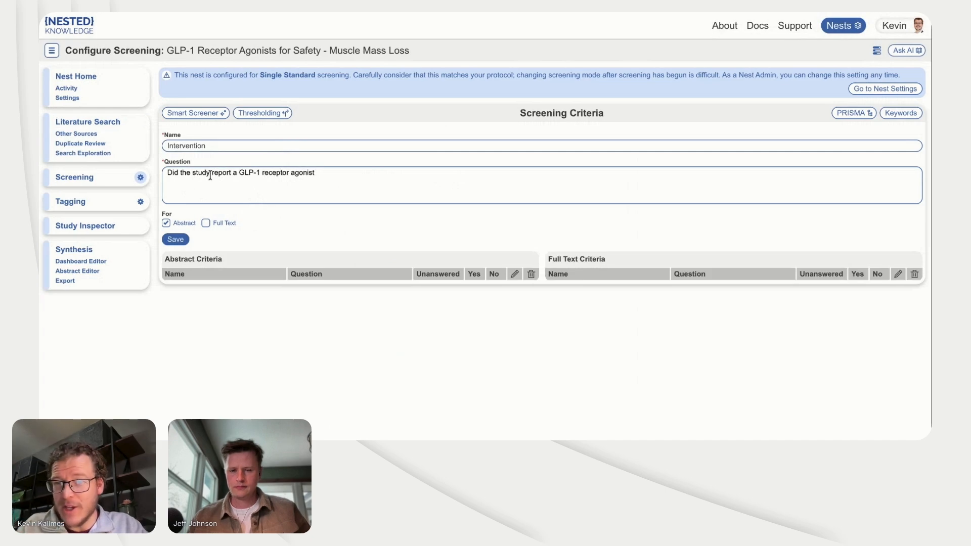
{"action": "left_click", "coordinate": [232, 175]}
{"action": "type", "text": "treatm"}
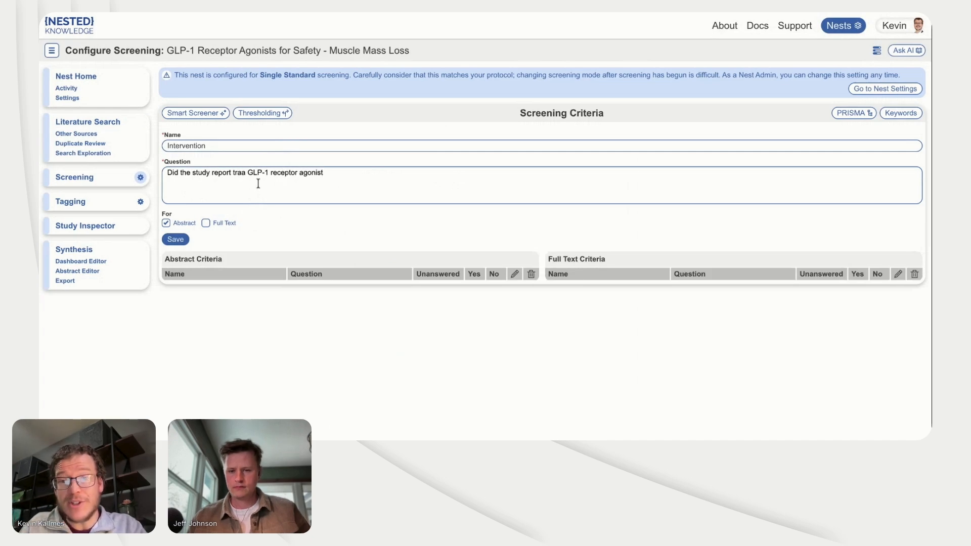
{"action": "type", "text": "ent of patients with"}
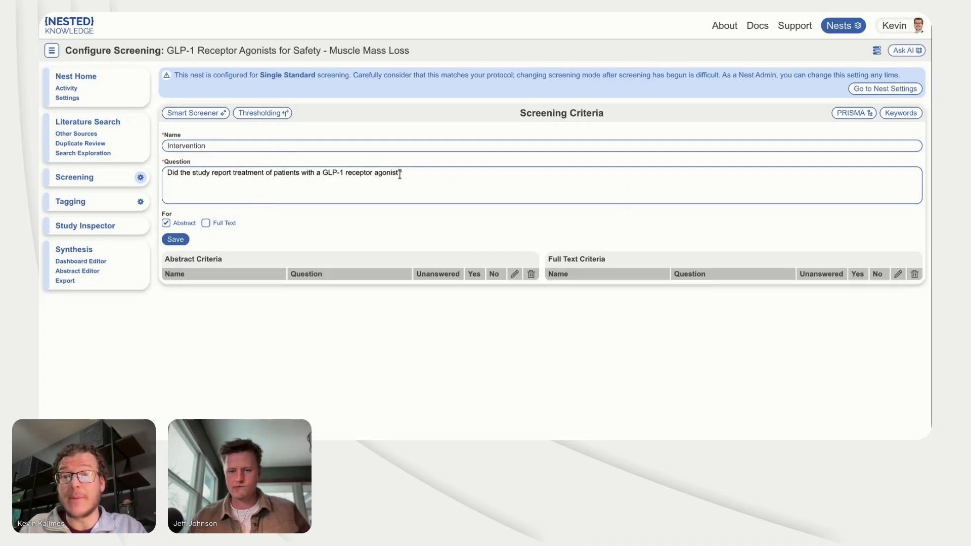
Step: Add "(such as semaglutide or tirzepatide)" before the Intervention question's question mark and save the criterion
{"action": "left_click", "coordinate": [399, 173]}
{"action": "type", "text": "("}
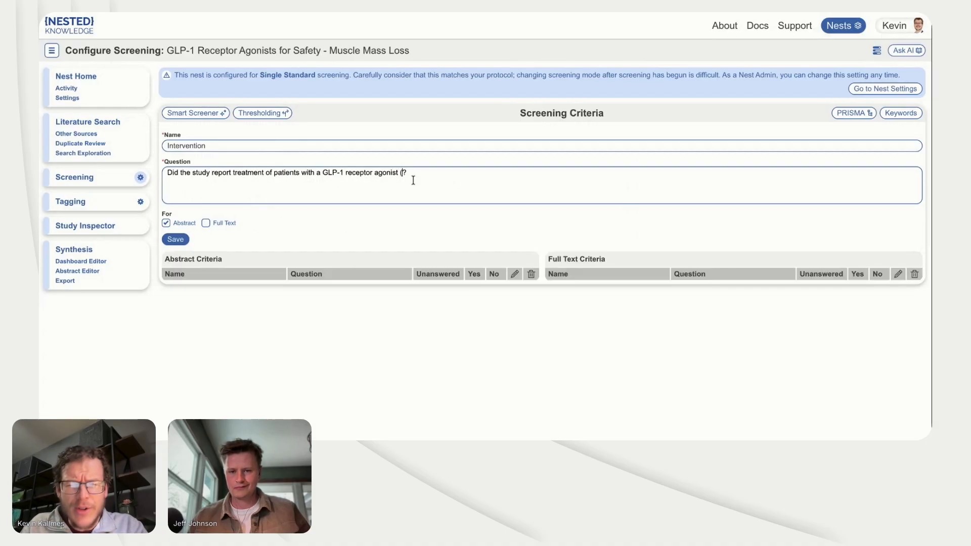
{"action": "type", "text": "such as "}
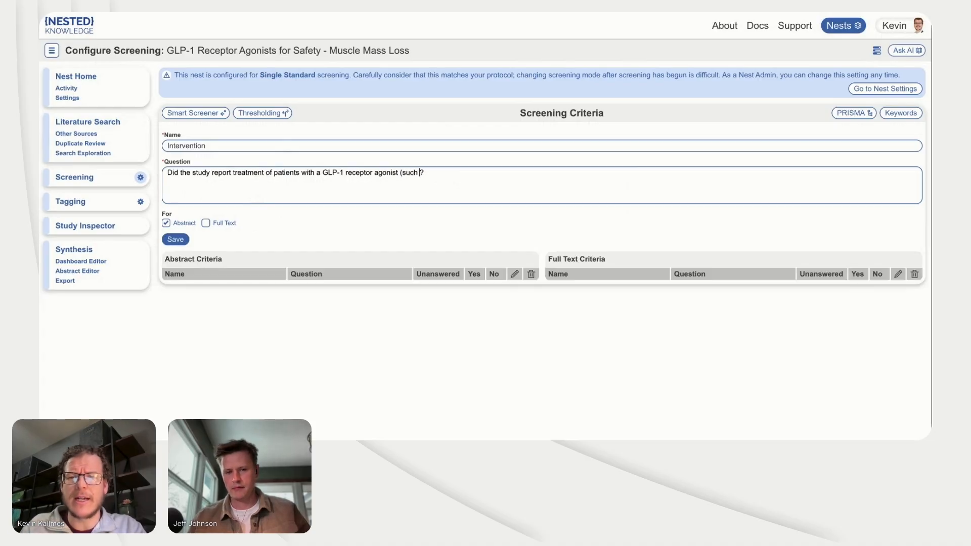
{"action": "type", "text": "semaglutid"}
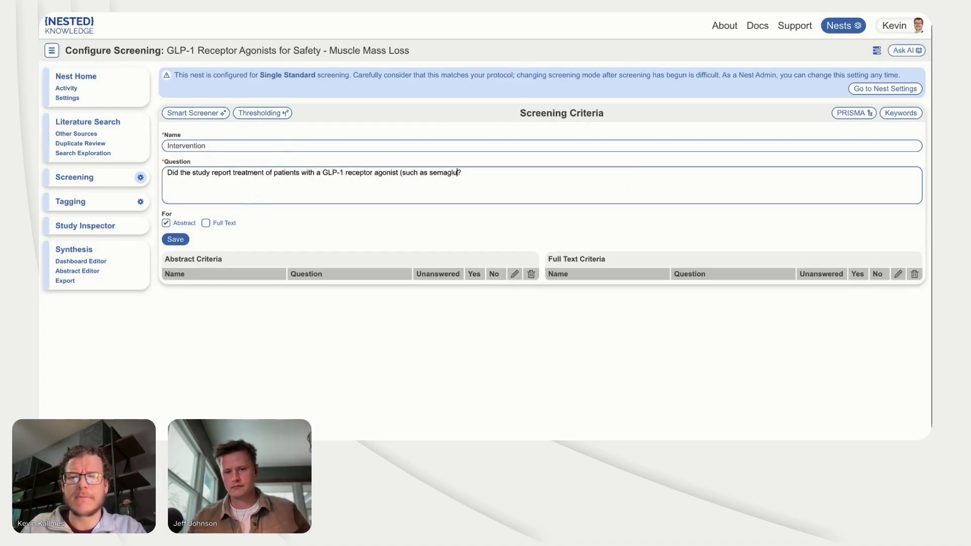
{"action": "type", "text": "e or tirzepatid"}
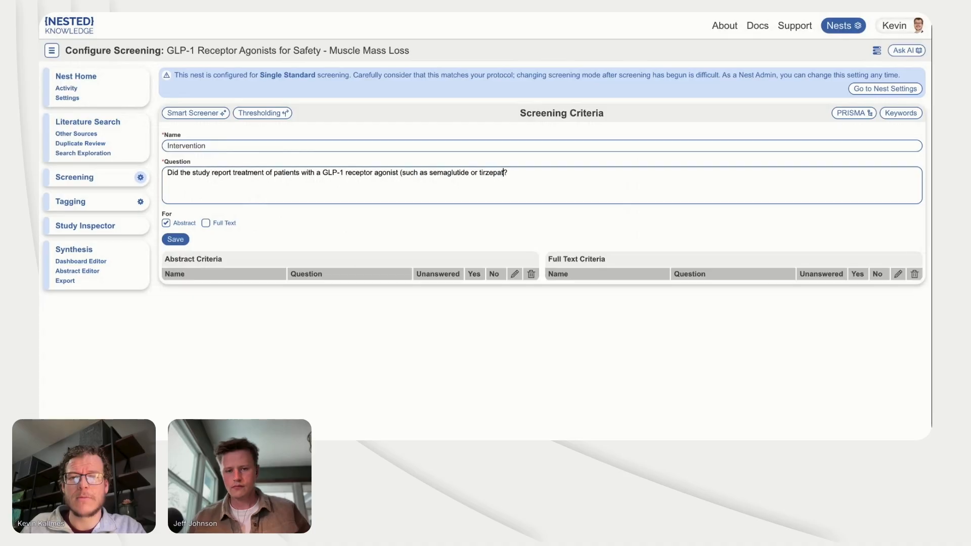
{"action": "type", "text": "e)"}
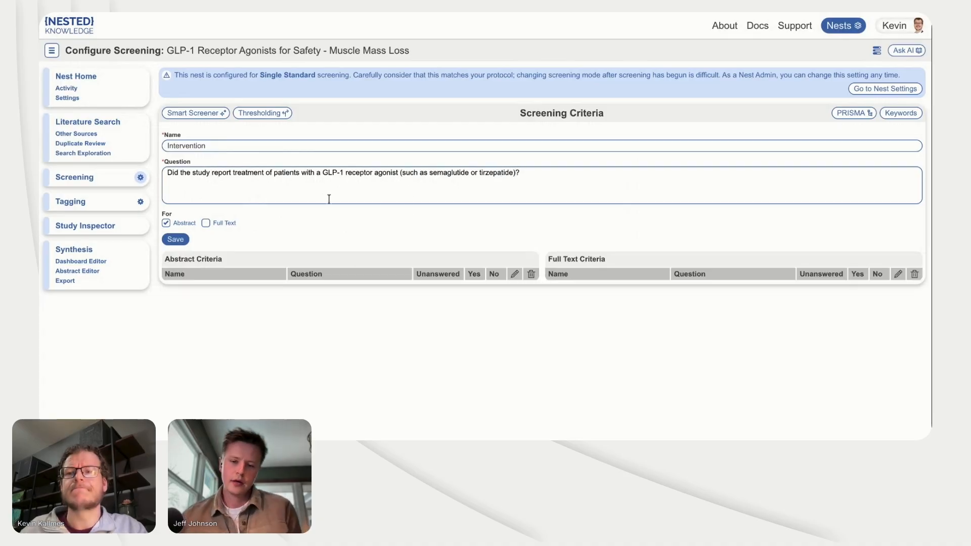
{"action": "left_click", "coordinate": [176, 238]}
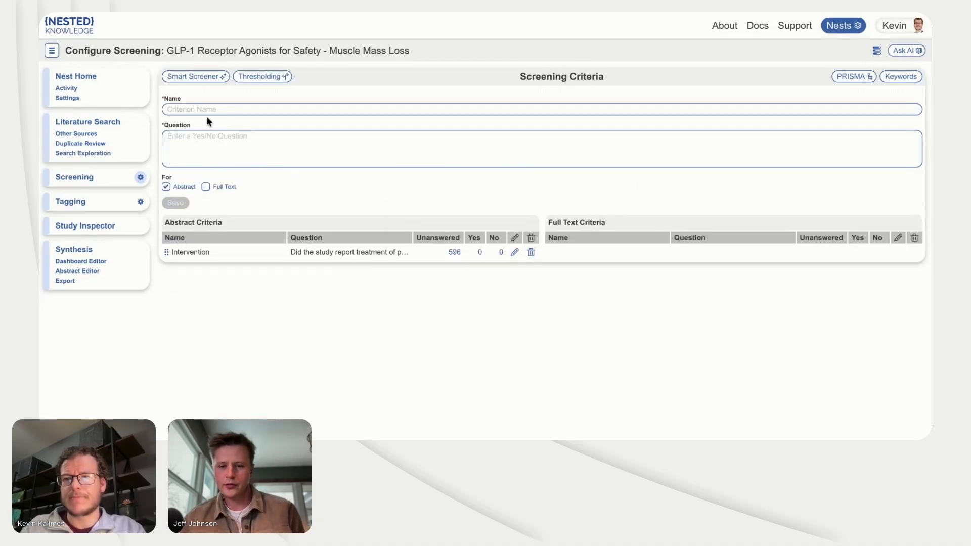
Step: Name the new abstract screening criterion "Study Type"
{"action": "left_click", "coordinate": [206, 112]}
{"action": "type", "text": "Stu"}
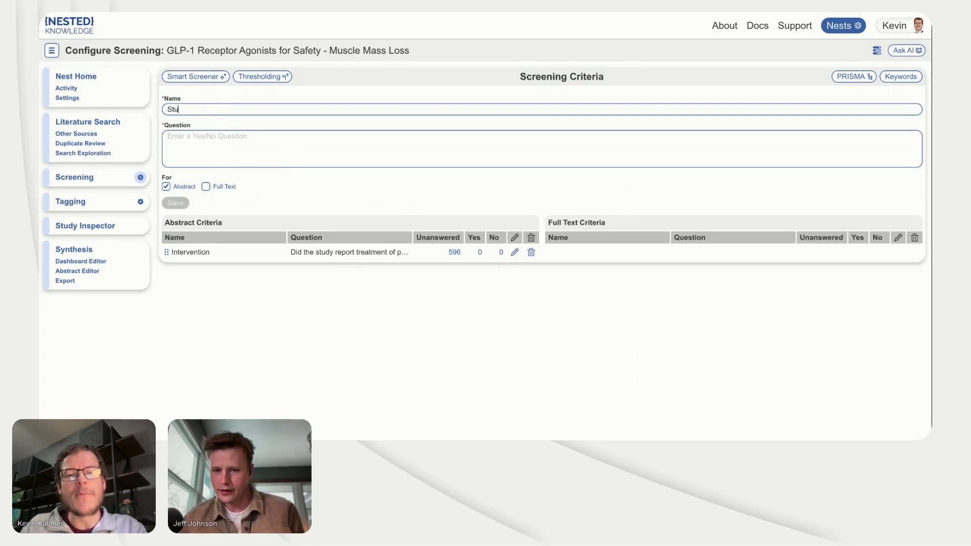
{"action": "type", "text": "d"}
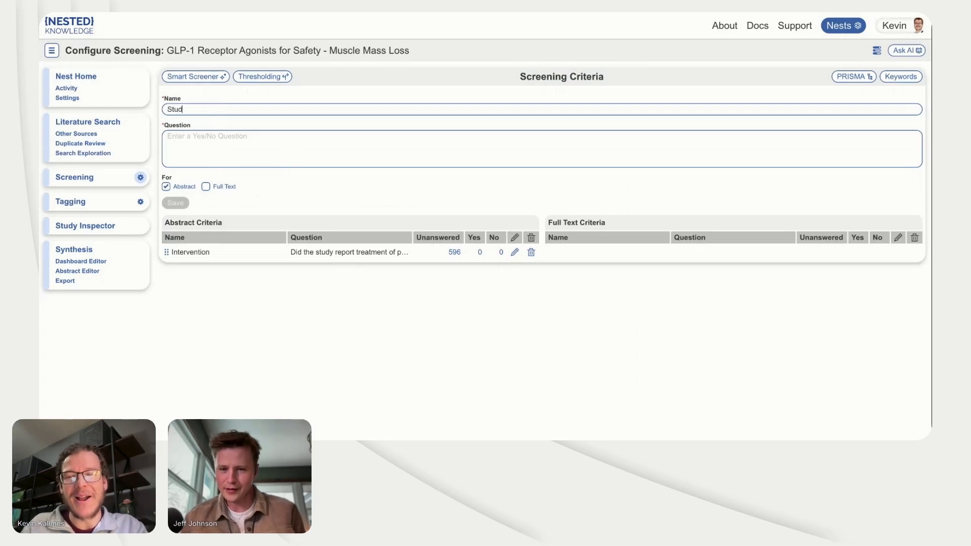
{"action": "type", "text": "y T"}
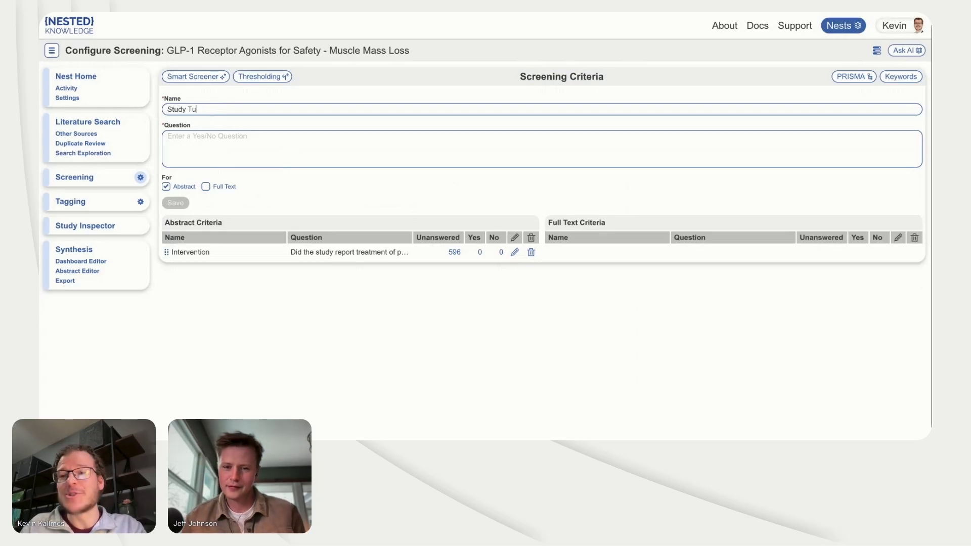
{"action": "type", "text": "ype"}
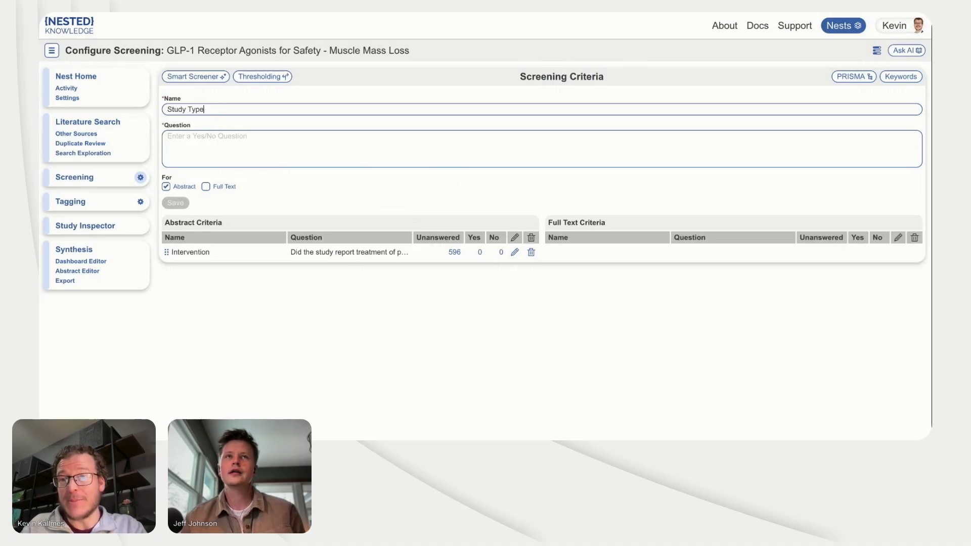
Step: Start the Study Type criterion's question with "Study must be observational or experimental in human patients"
{"action": "left_click", "coordinate": [204, 138]}
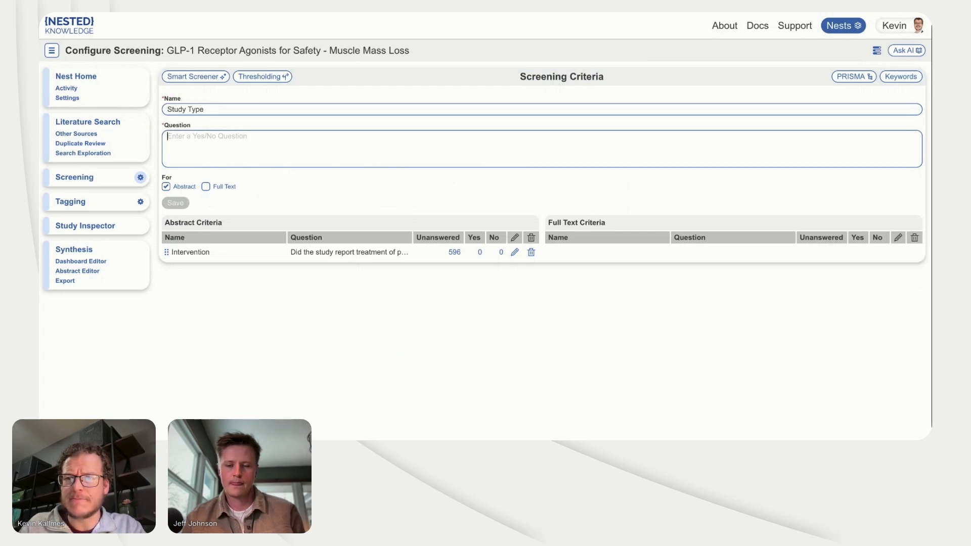
{"action": "type", "text": "Study"}
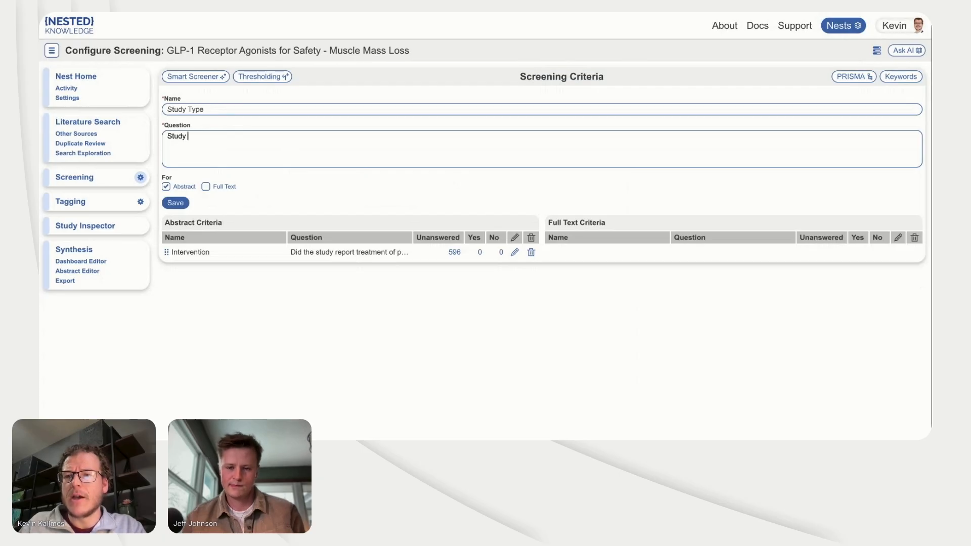
{"action": "type", "text": " must be observ"}
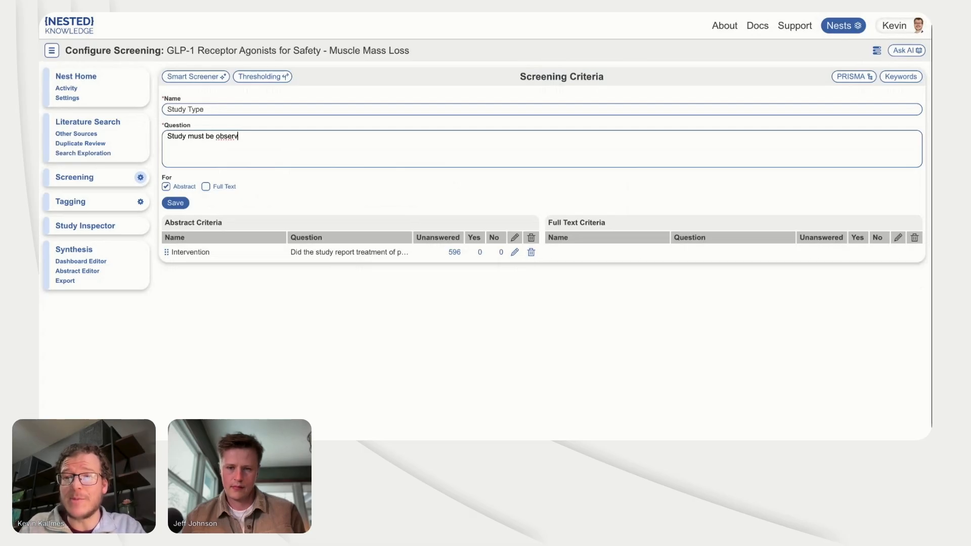
{"action": "type", "text": "ational or ex"}
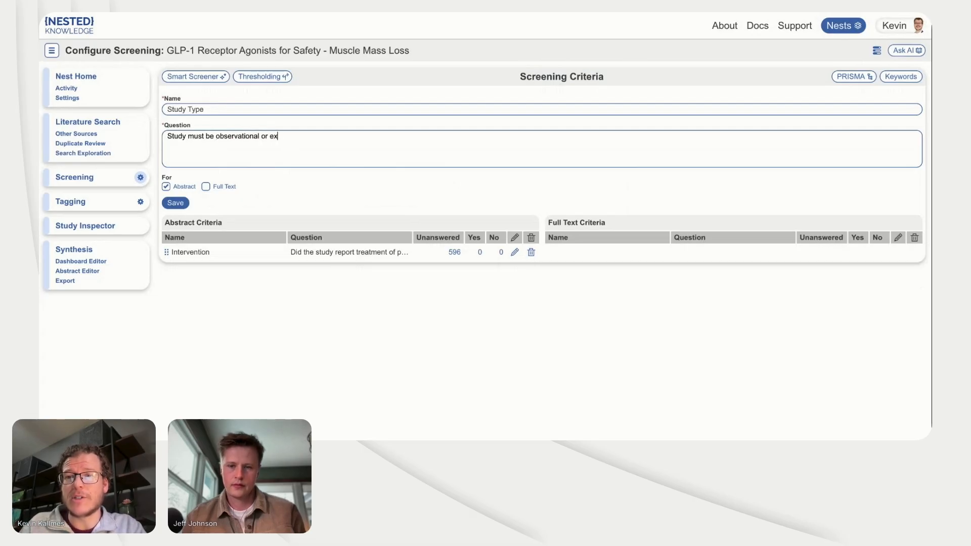
{"action": "type", "text": "perimental in h"}
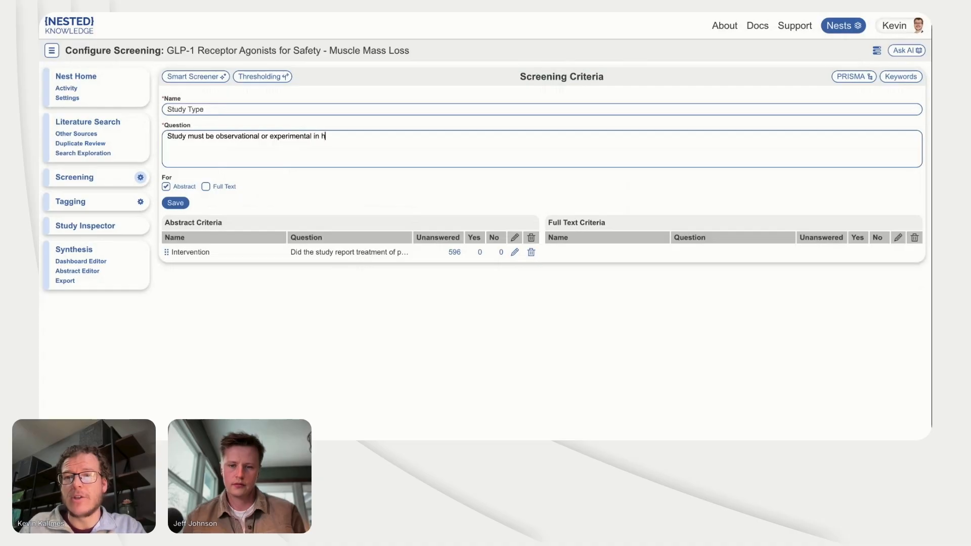
{"action": "type", "text": "uman patients"}
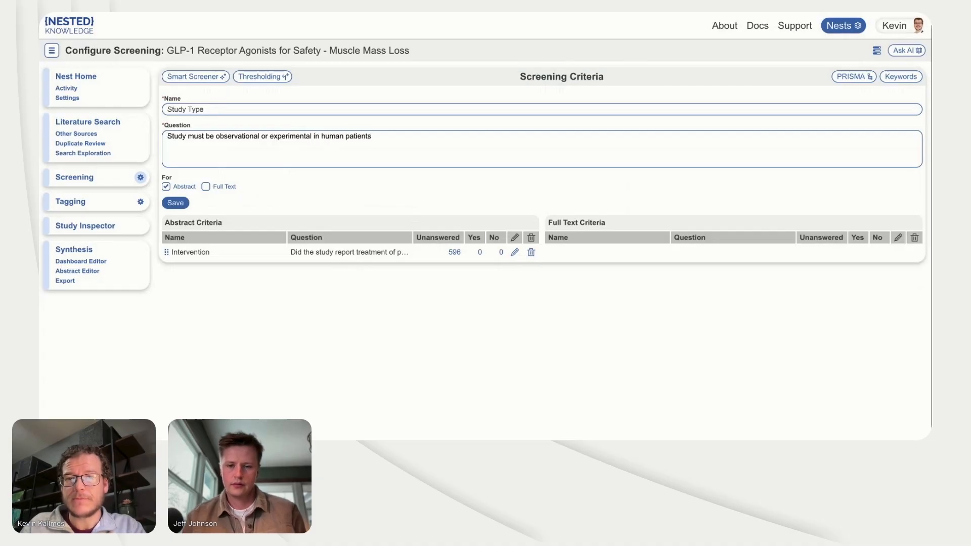
{"action": "type", "text": " (s"}
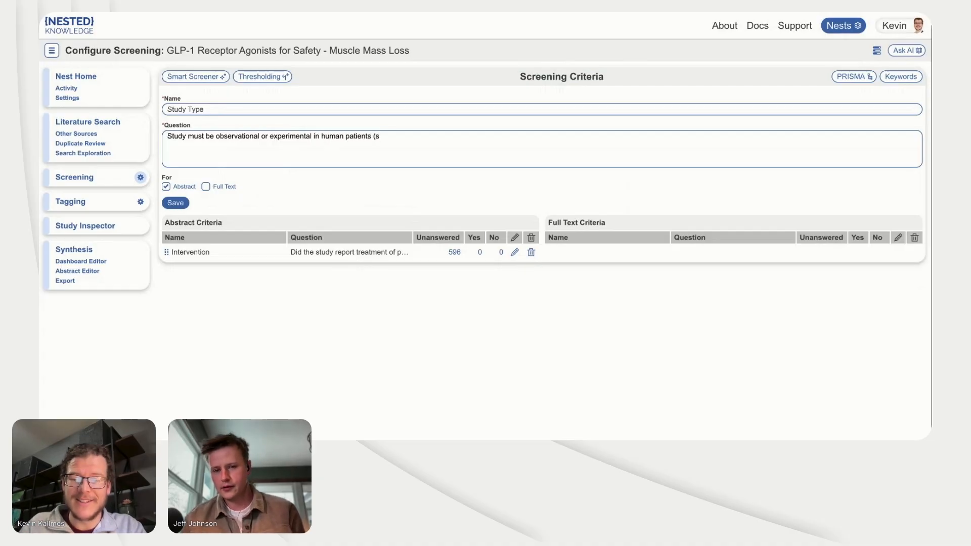
{"action": "type", "text": "uch"}
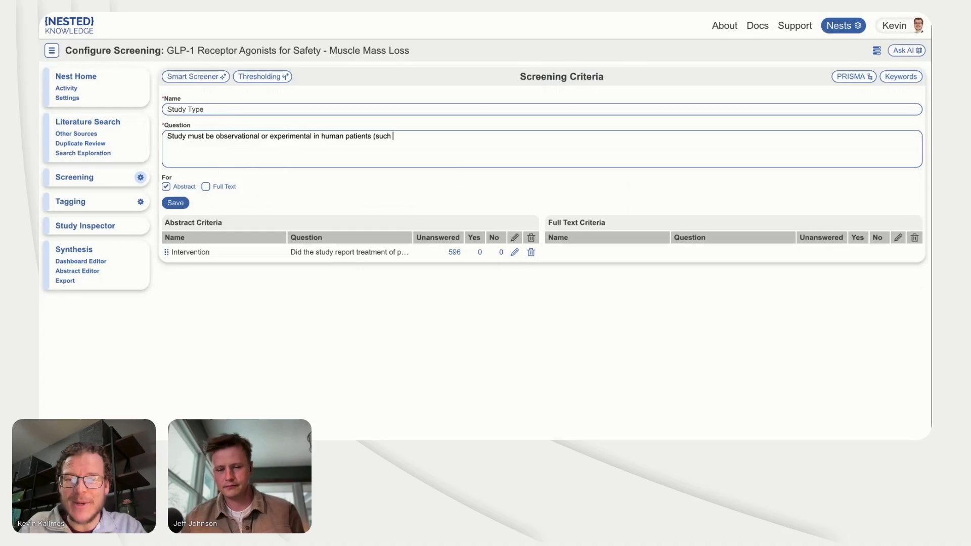
{"action": "type", "text": " as "}
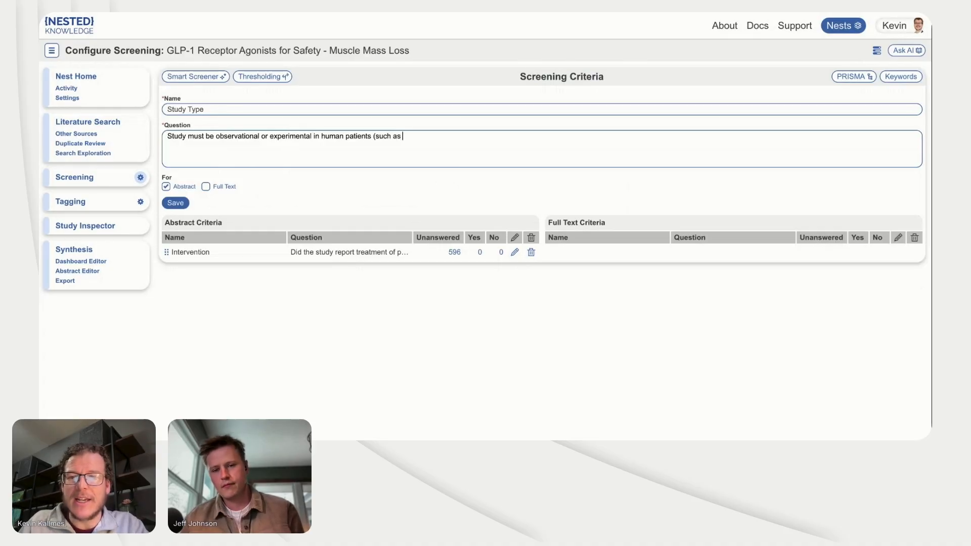
{"action": "type", "text": "prpsp"}
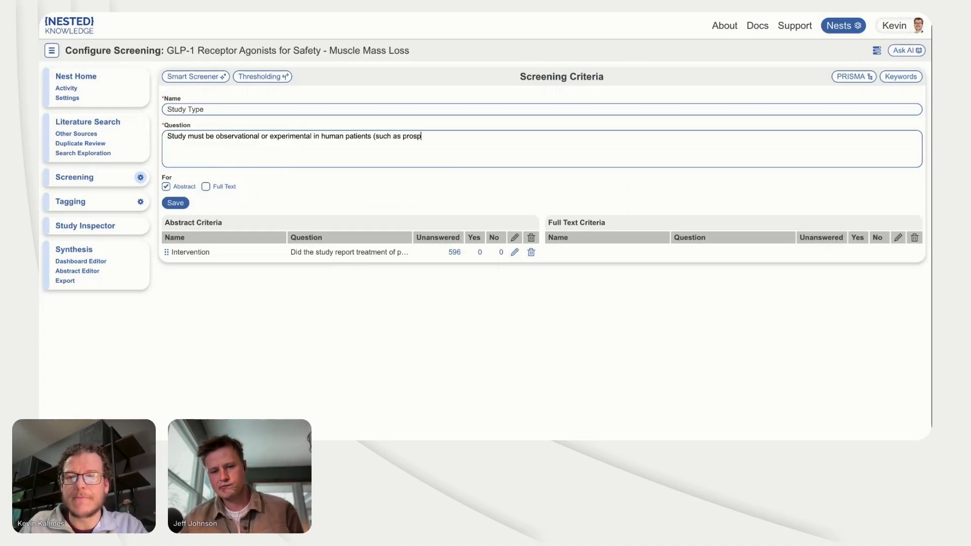
{"action": "type", "text": "ective cohort, "}
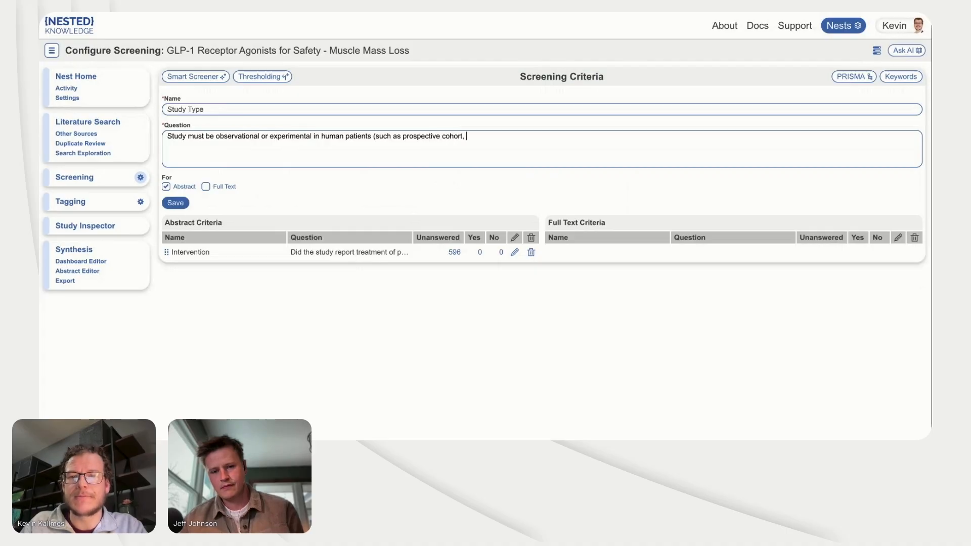
{"action": "type", "text": "retrospective"}
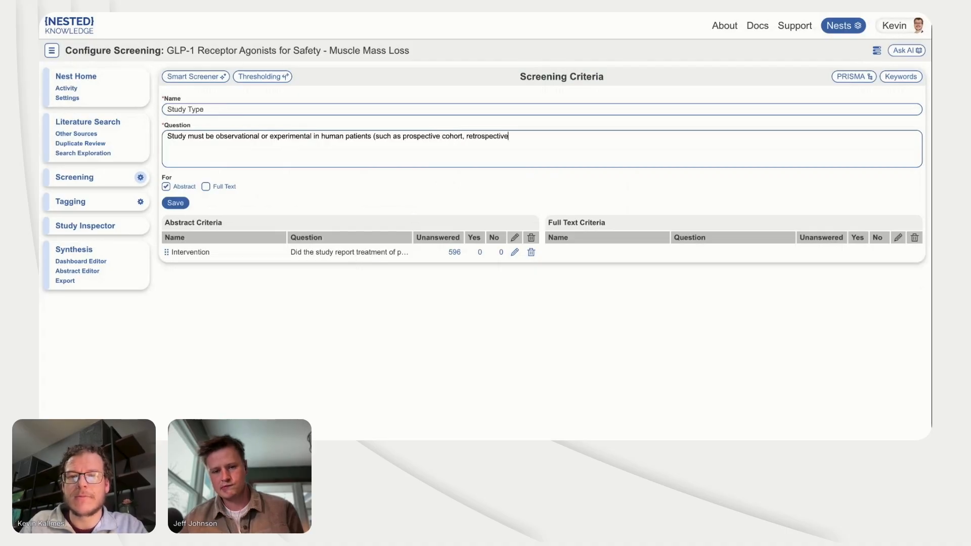
{"action": "type", "text": ", randomized tonr"}
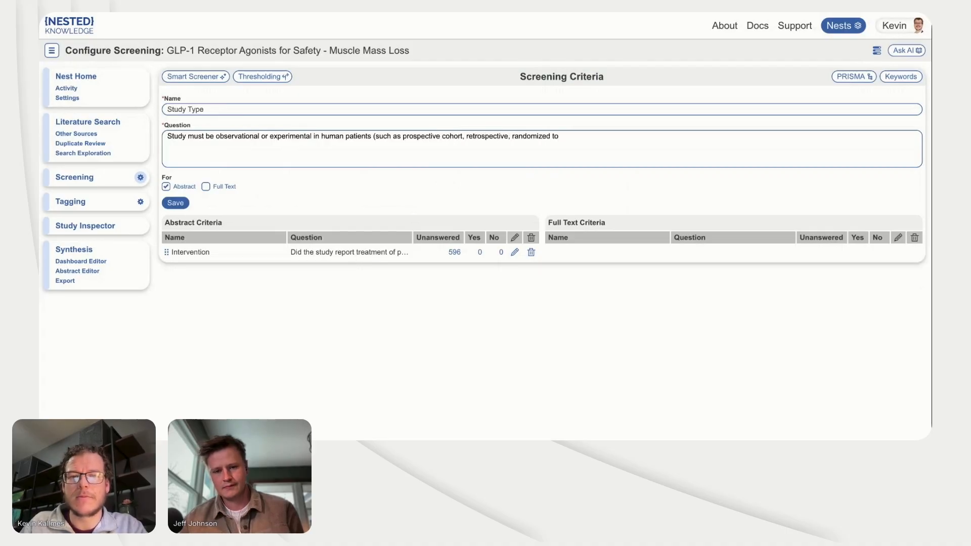
Step: Append "(such as prospective cohort, retrospective, randomized controlled trial)" as study design examples to the Study Type question
{"action": "key", "text": "BackSpace"}
{"action": "key", "text": "BackSpace"}
{"action": "type", "text": "controllle"}
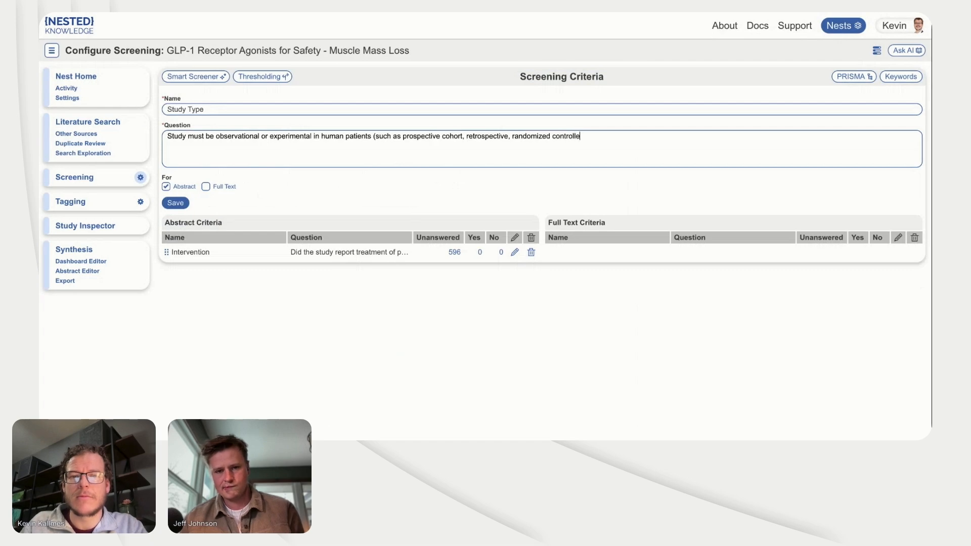
{"action": "type", "text": "d trial"}
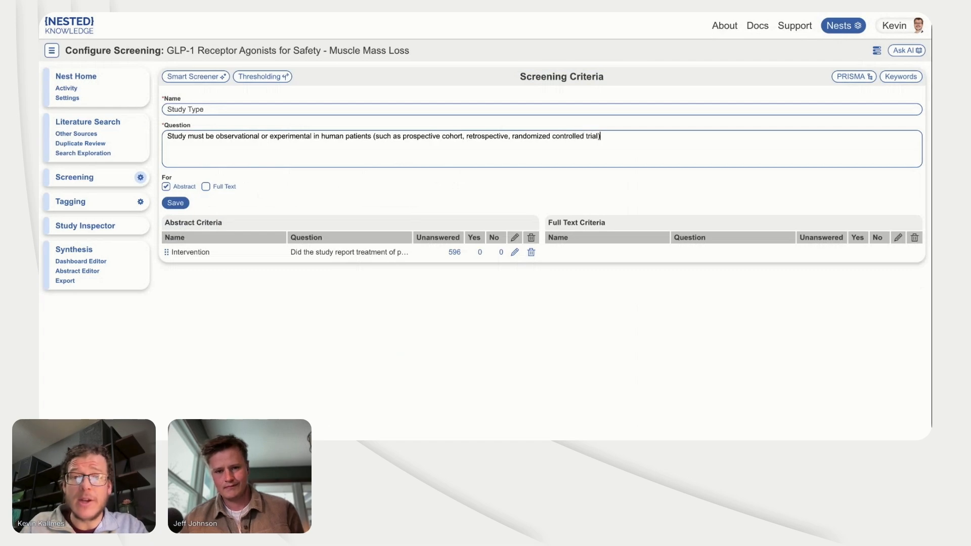
{"action": "type", "text": "); exclude"}
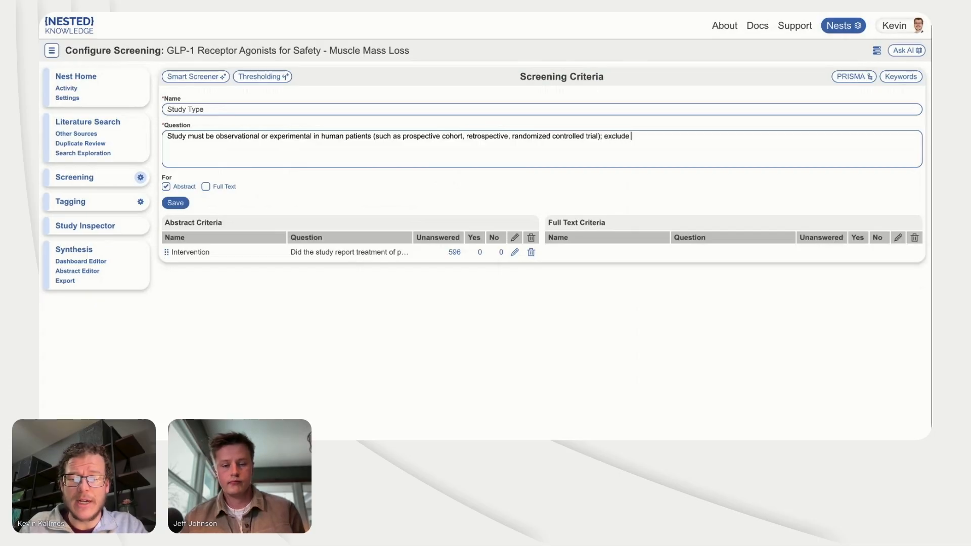
{"action": "type", "text": " edito"}
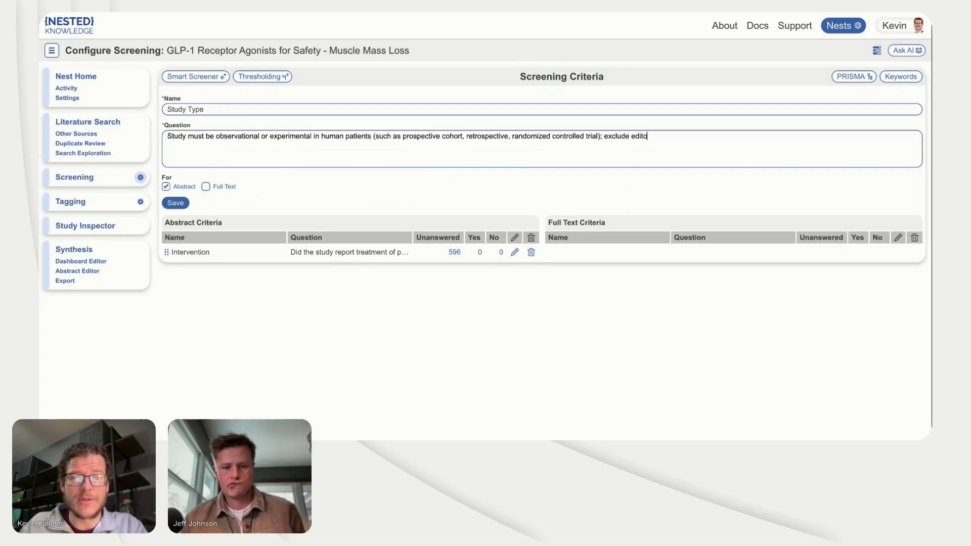
{"action": "type", "text": "rials, letters,"}
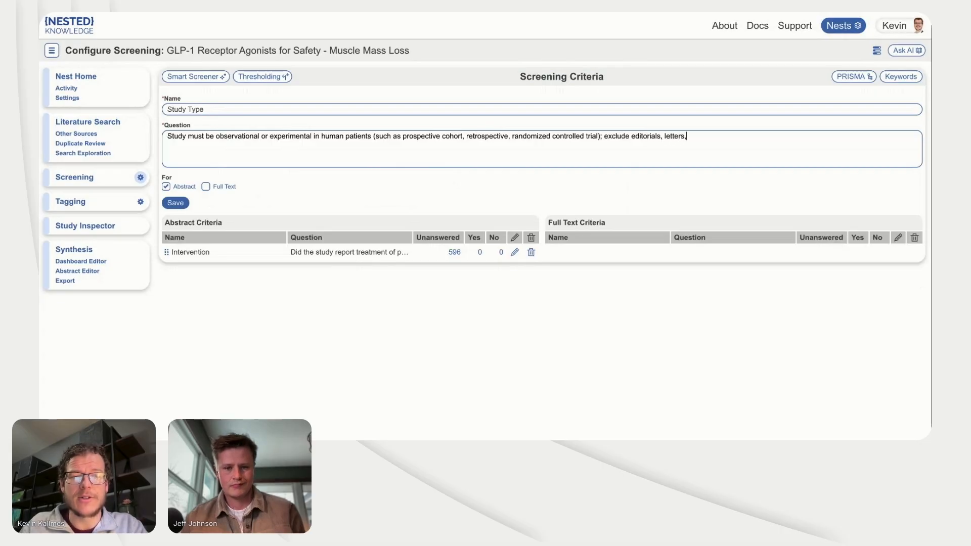
{"action": "type", "text": " and case reports."}
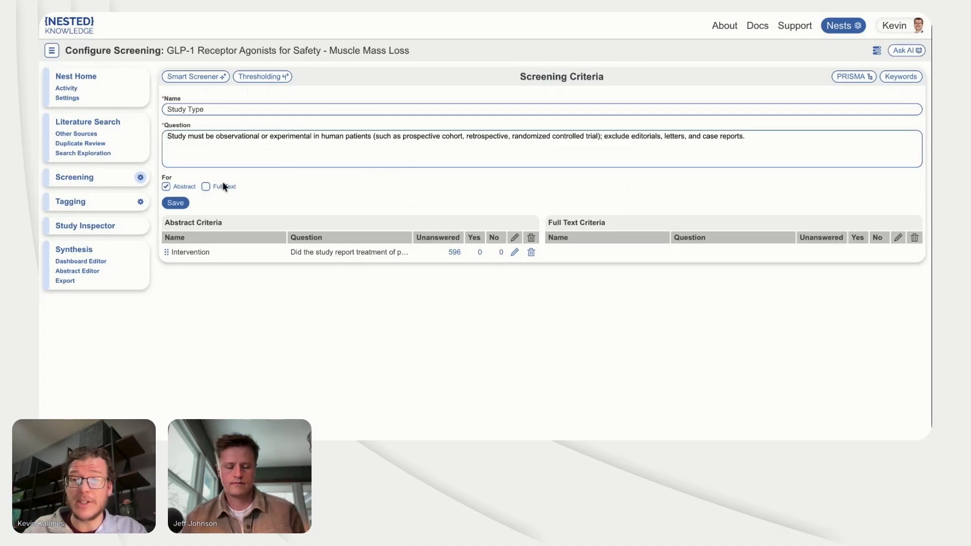
Step: End the Study Type question with "; exclude editorials, letters, and case reports." and save the criterion
{"action": "left_click", "coordinate": [175, 203]}
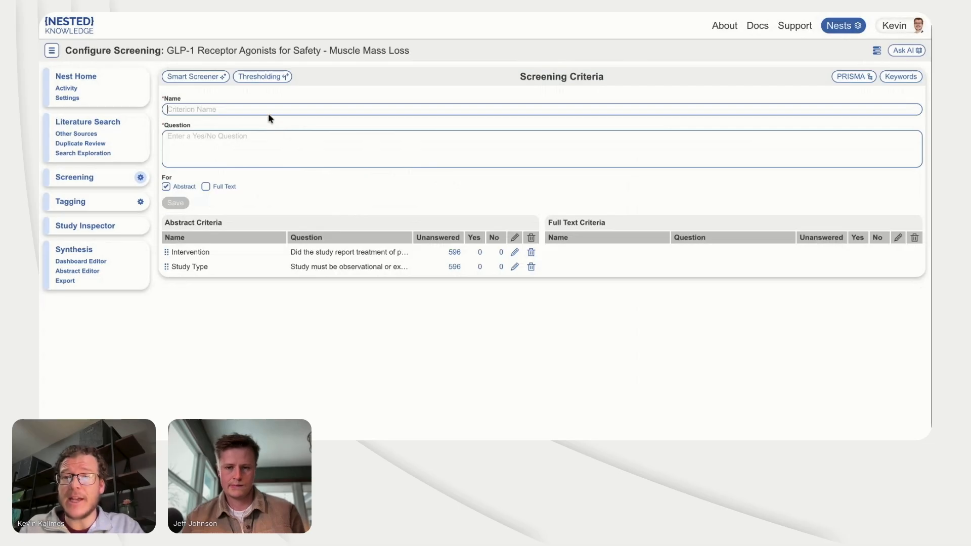
Step: Name another abstract criterion "Outcomes" and start its question with "Did the study report muscle mass loss"
{"action": "type", "text": "Outcomes"}
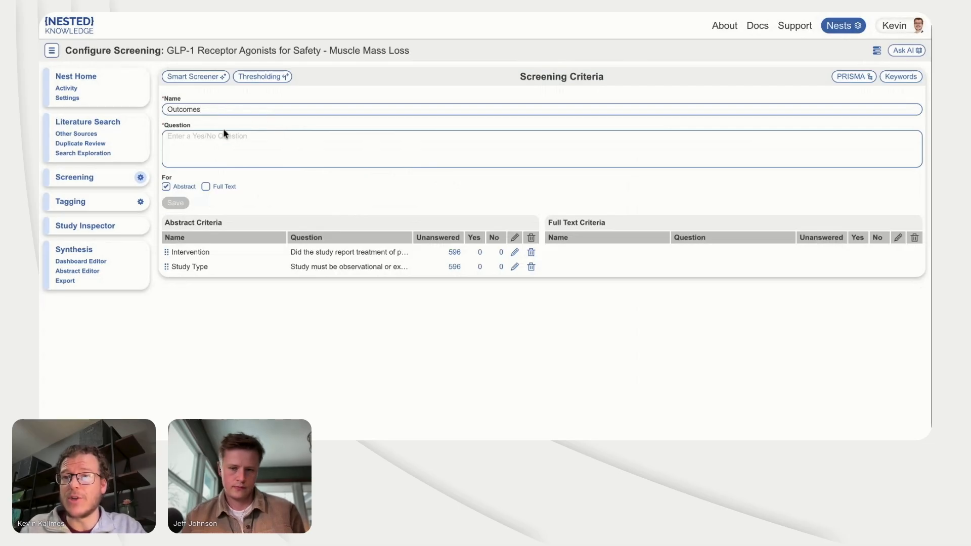
{"action": "left_click", "coordinate": [223, 134]}
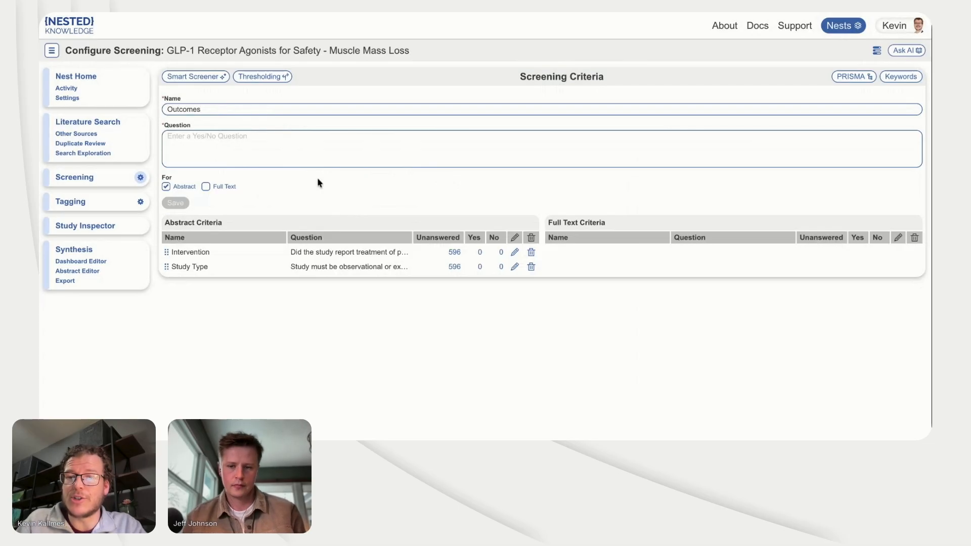
{"action": "type", "text": "M"}
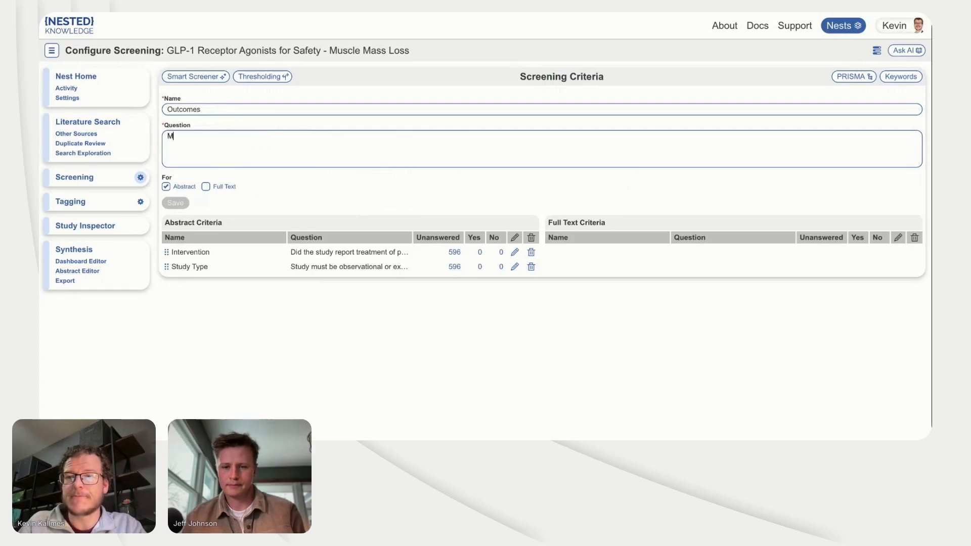
{"action": "key", "text": "BackSpace"}
{"action": "type", "text": "Did t"}
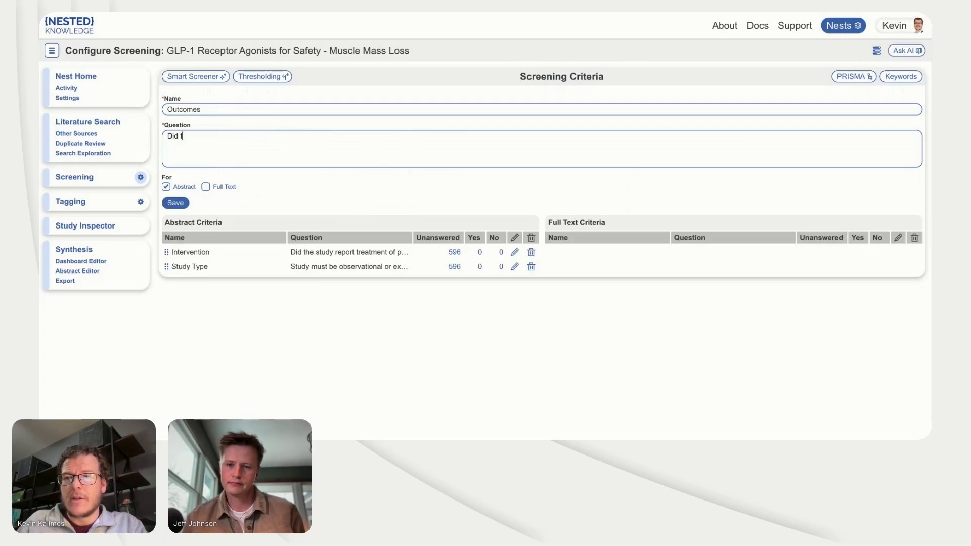
{"action": "type", "text": "he study report"}
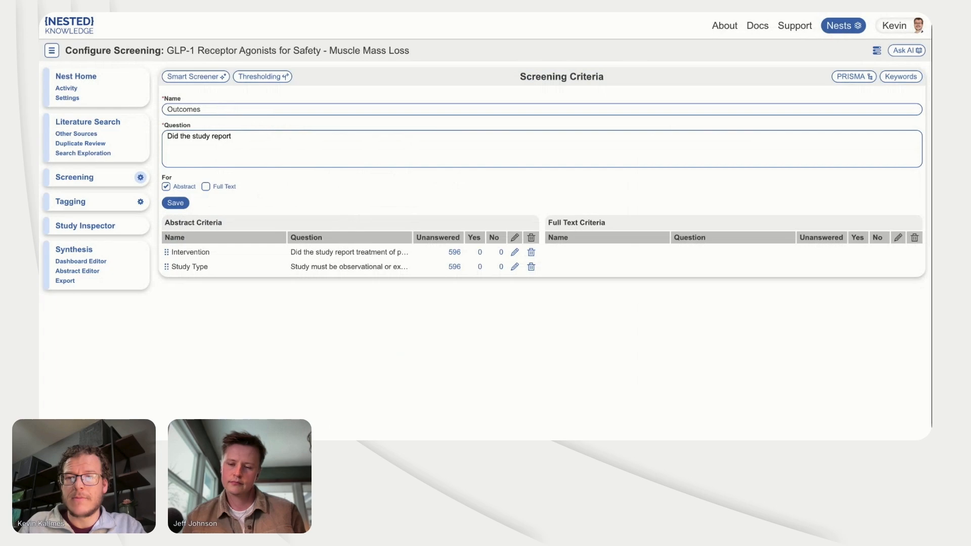
{"action": "type", "text": " muscle mas"}
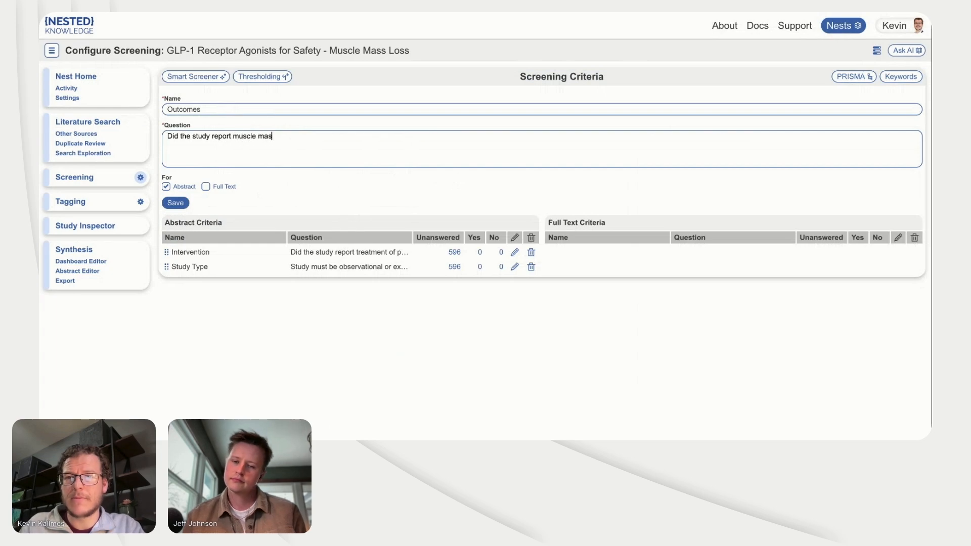
{"action": "type", "text": "s locss."}
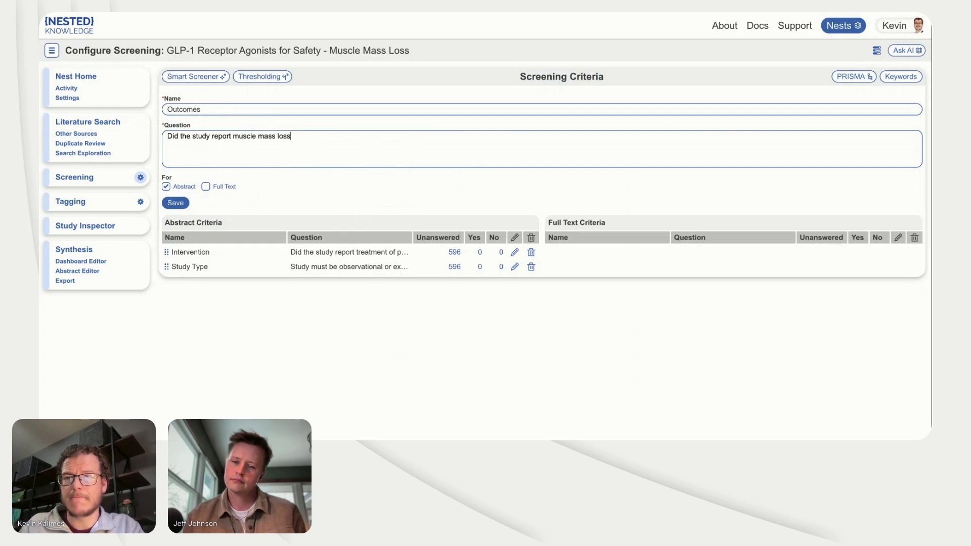
{"action": "type", "text": " scarc"}
Step: Append ", sarcopenia," to the Outcomes criterion's question
{"action": "key", "text": "BackSpace"}
{"action": "key", "text": "BackSpace"}
{"action": "key", "text": "BackSpace"}
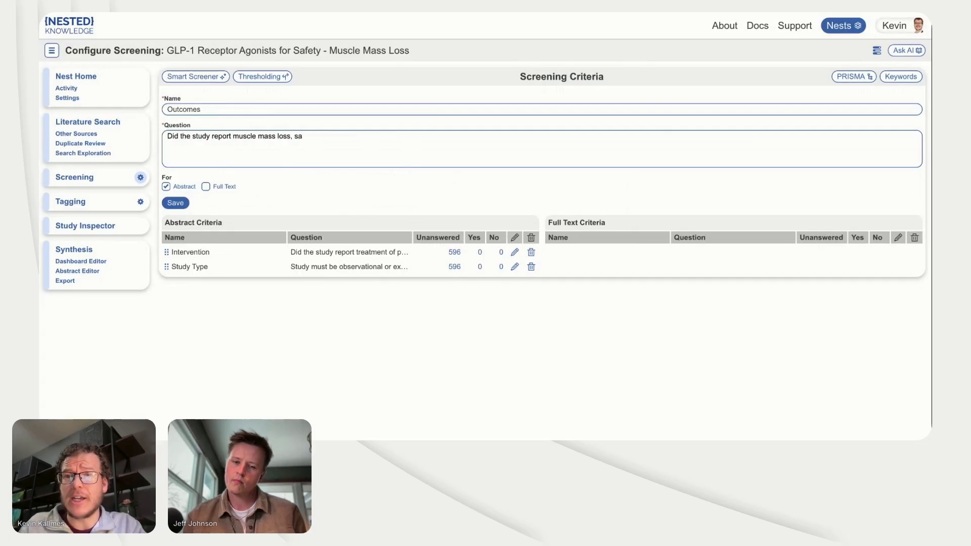
{"action": "type", "text": "rco"}
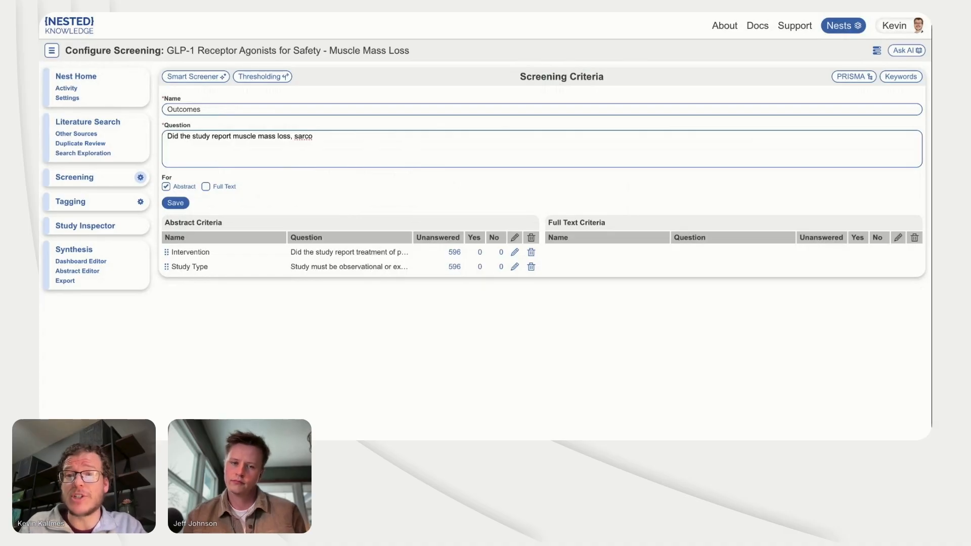
{"action": "type", "text": "penia"}
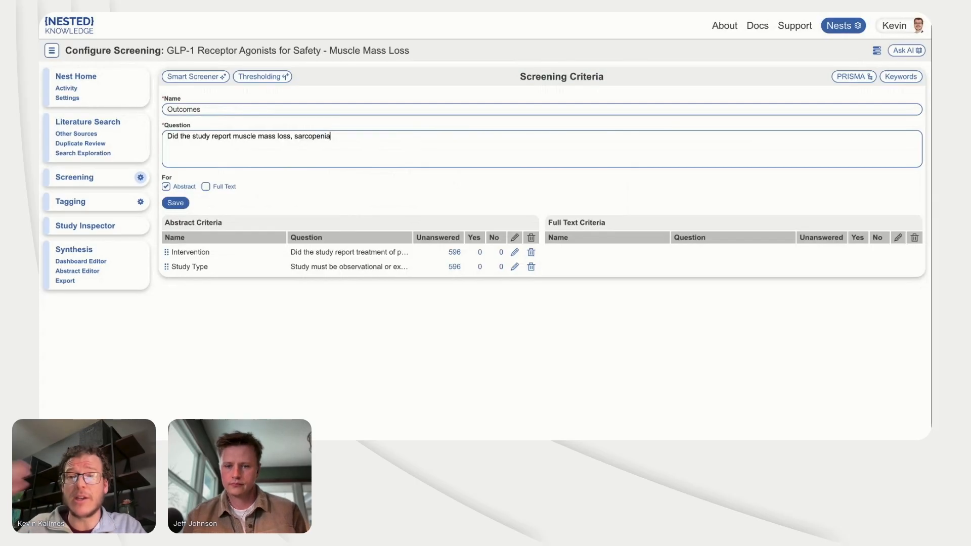
{"action": "type", "text": ","}
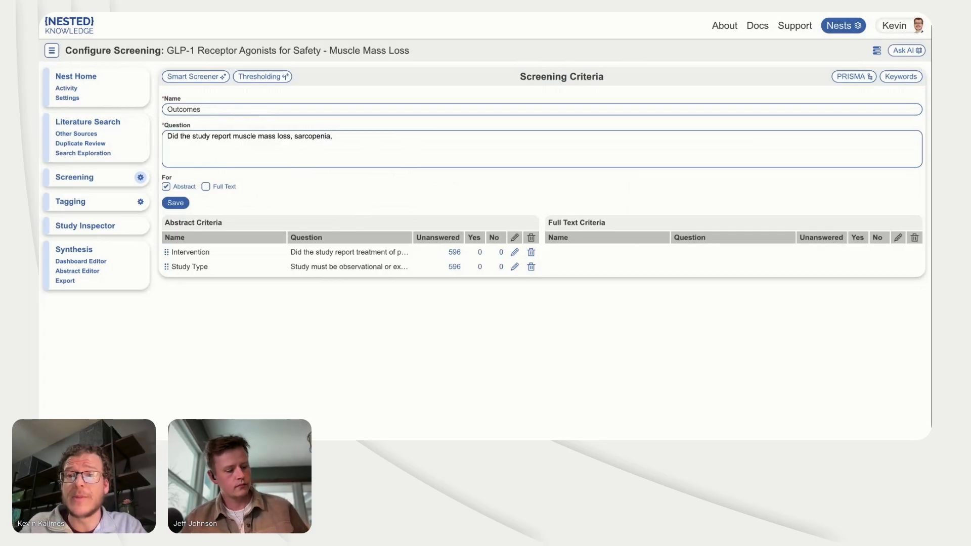
{"action": "type", "text": " or"}
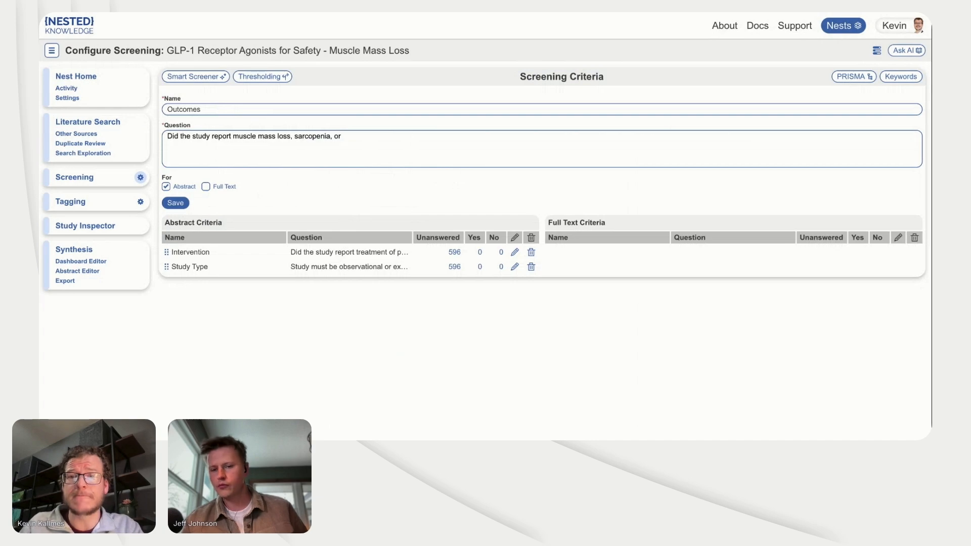
Step: End the Outcomes question with "or other muscle-loss-related safety outcomes?" and save the criterion
{"action": "type", "text": "other muscle-"}
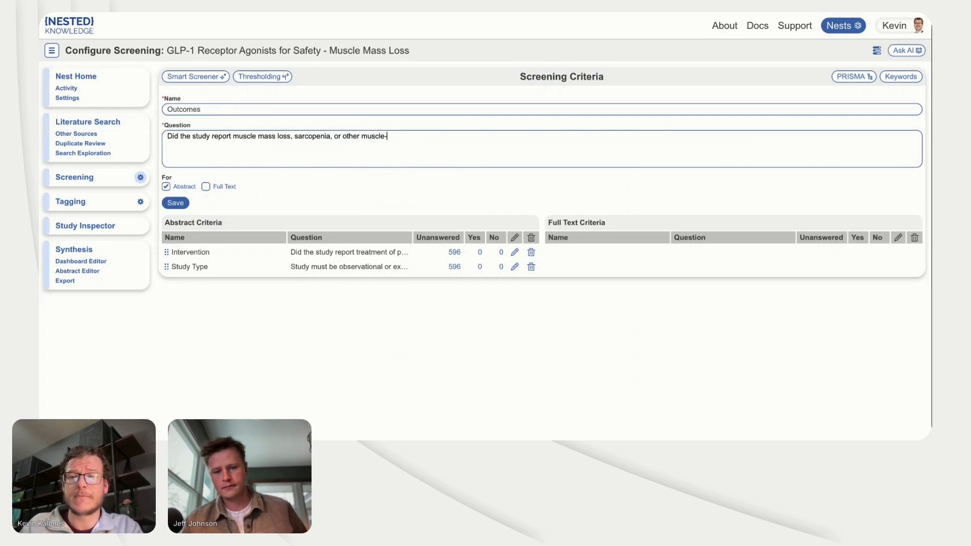
{"action": "type", "text": "loss-related "}
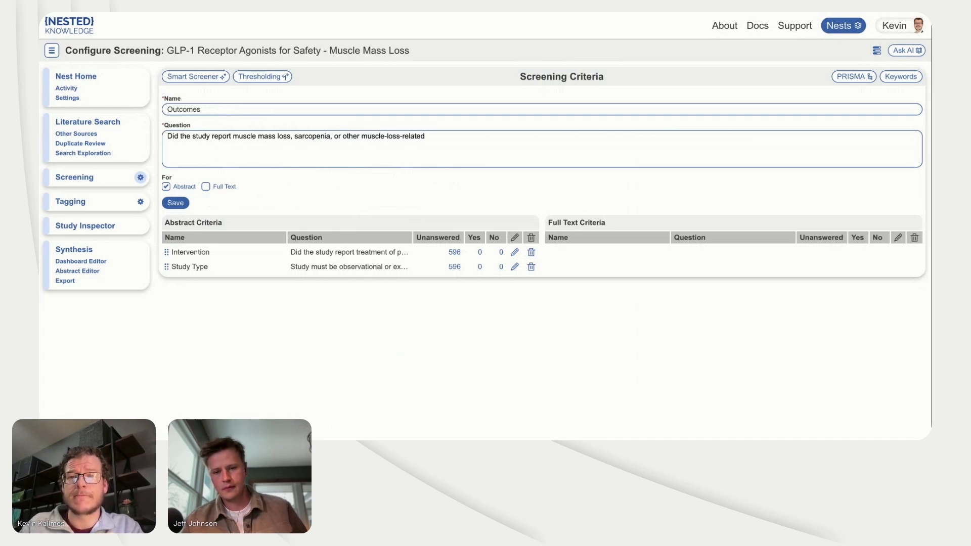
{"action": "type", "text": "safety outcomes?"}
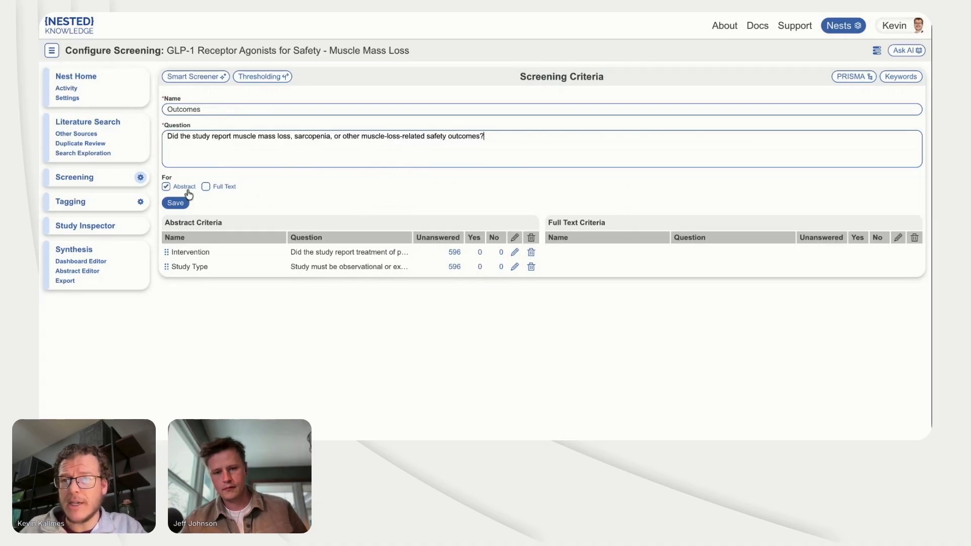
{"action": "left_click", "coordinate": [177, 203]}
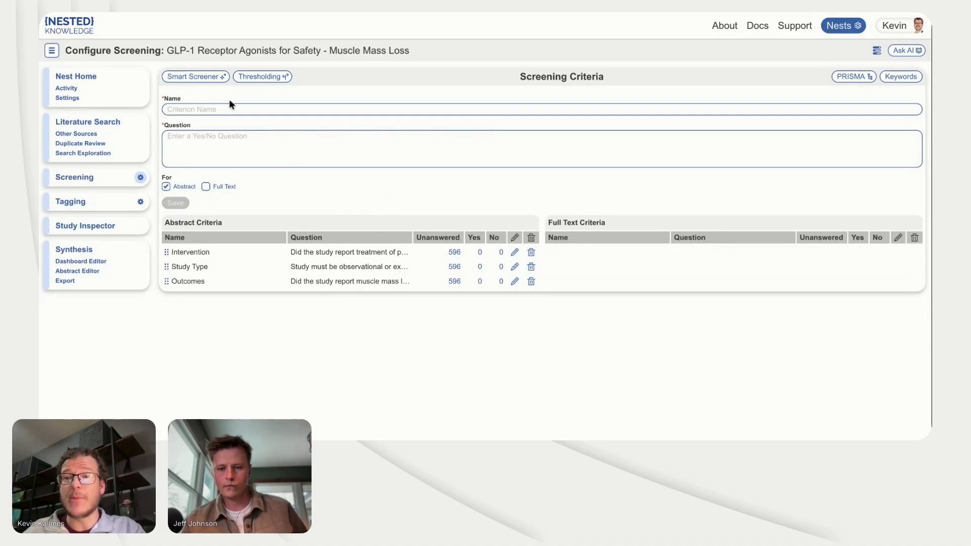
Step: Try to generate Smart Screener answers from the abstracts with annotations required
{"action": "left_click", "coordinate": [193, 77]}
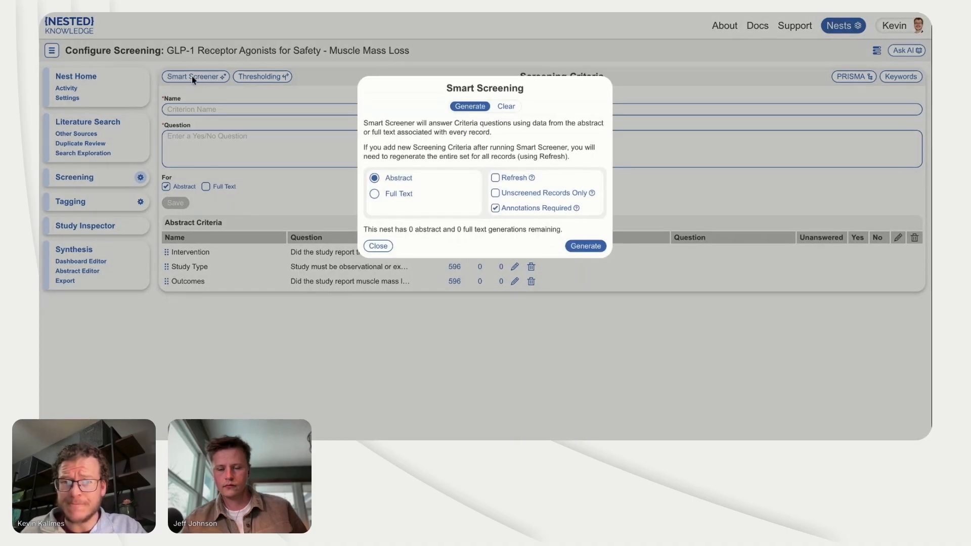
{"action": "left_click", "coordinate": [582, 245]}
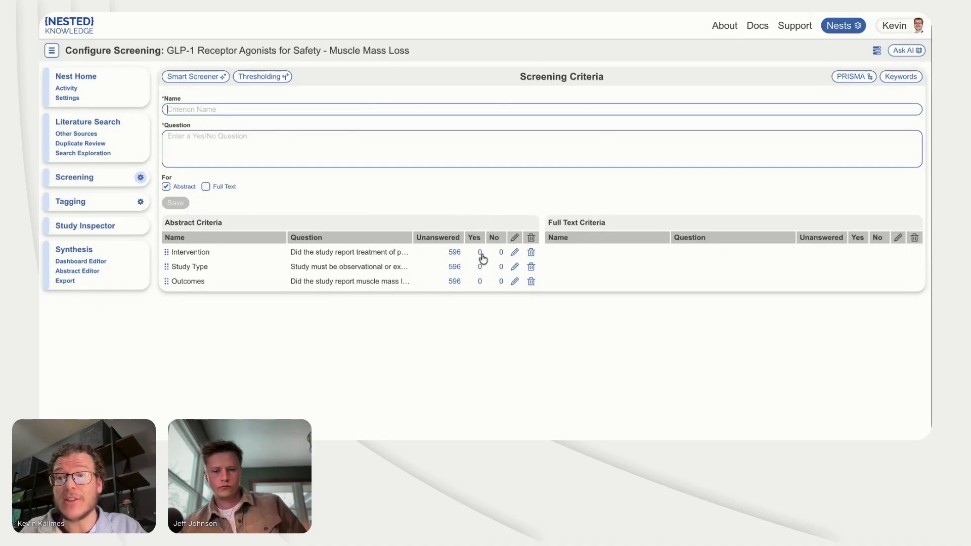
Step: Screen the first record by answering No for Study Type and excluding it with Study Type as the exclusion reason
{"action": "left_click", "coordinate": [88, 178]}
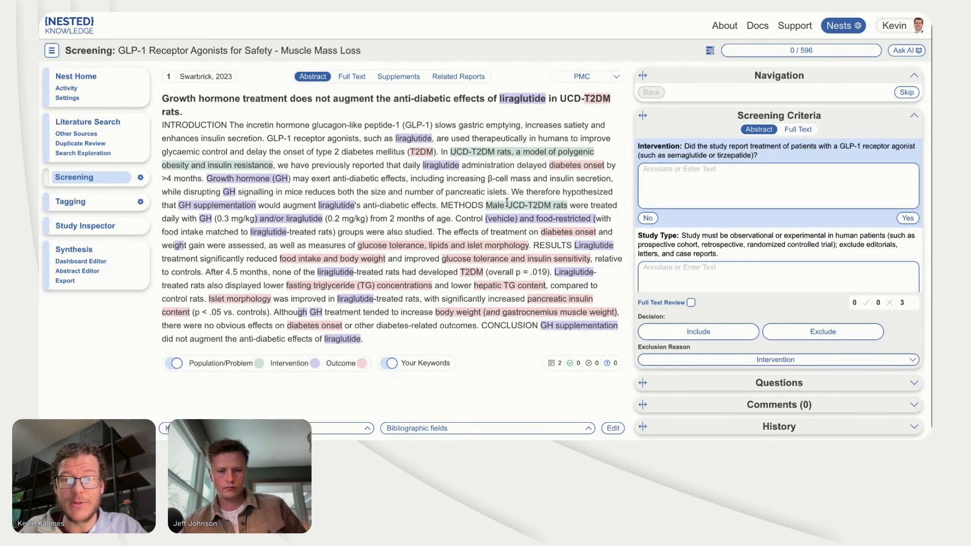
{"action": "left_click", "coordinate": [657, 235]}
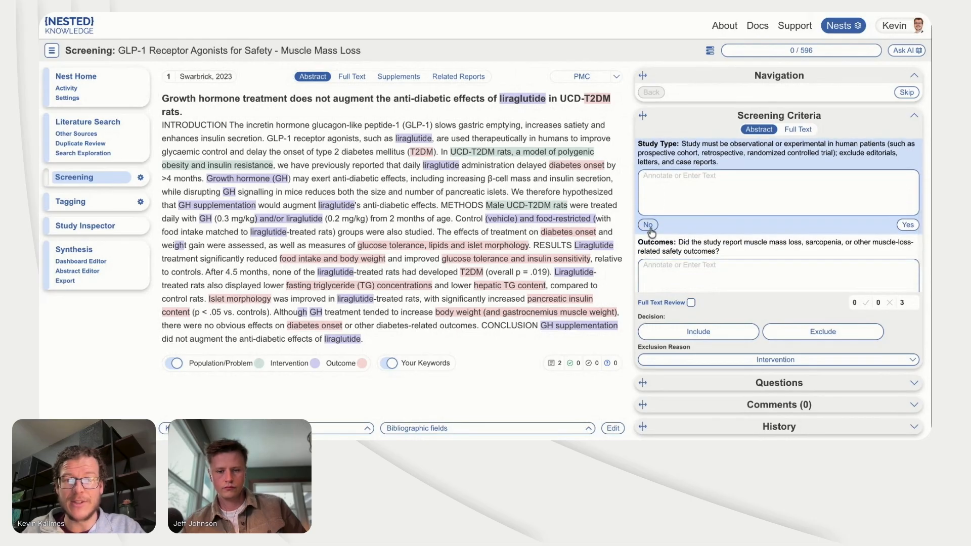
{"action": "left_click", "coordinate": [649, 226]}
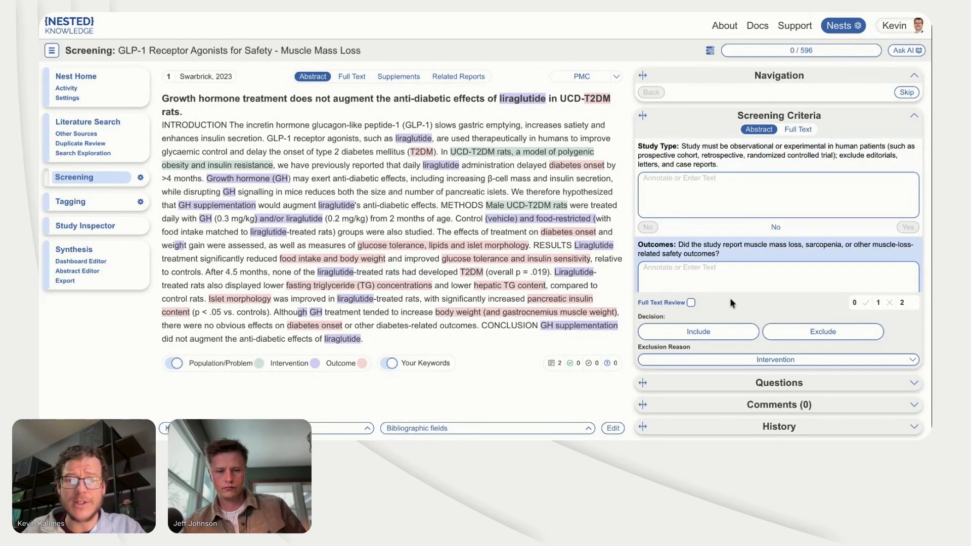
{"action": "left_click", "coordinate": [773, 360]}
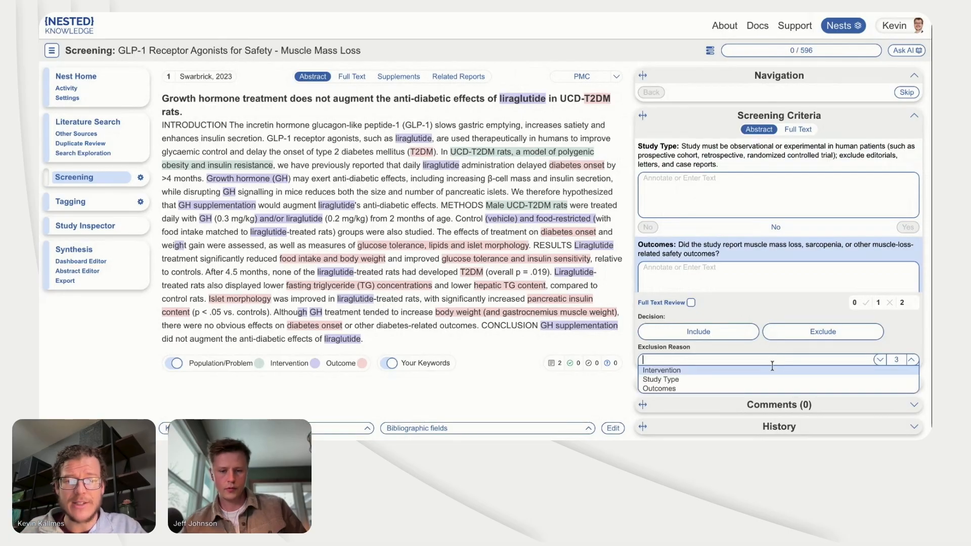
{"action": "left_click", "coordinate": [770, 380]}
{"action": "left_click", "coordinate": [795, 338]}
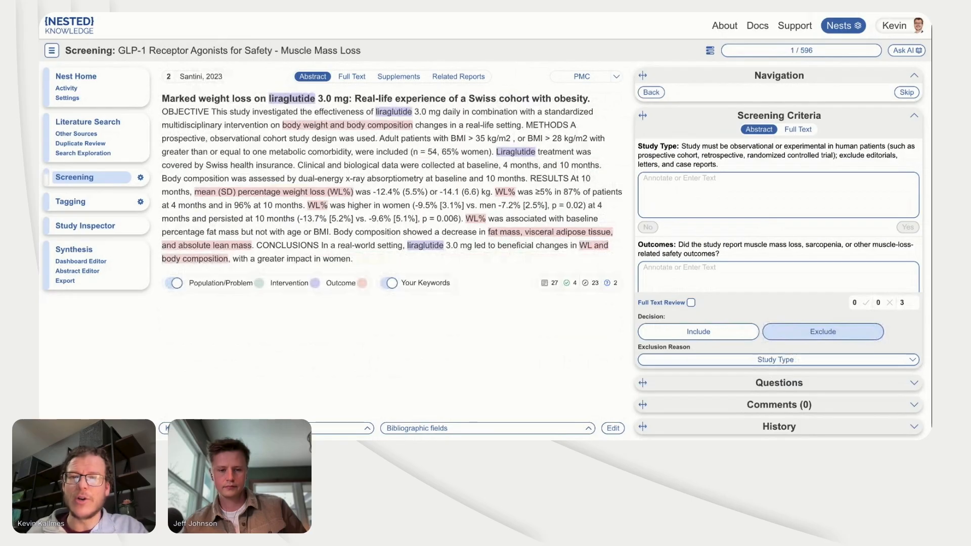
Step: Annotate the second record's Intervention criterion with the abstract text "Liraglutide treatment was covered by Swiss health insurance"
{"action": "left_click", "coordinate": [689, 184]}
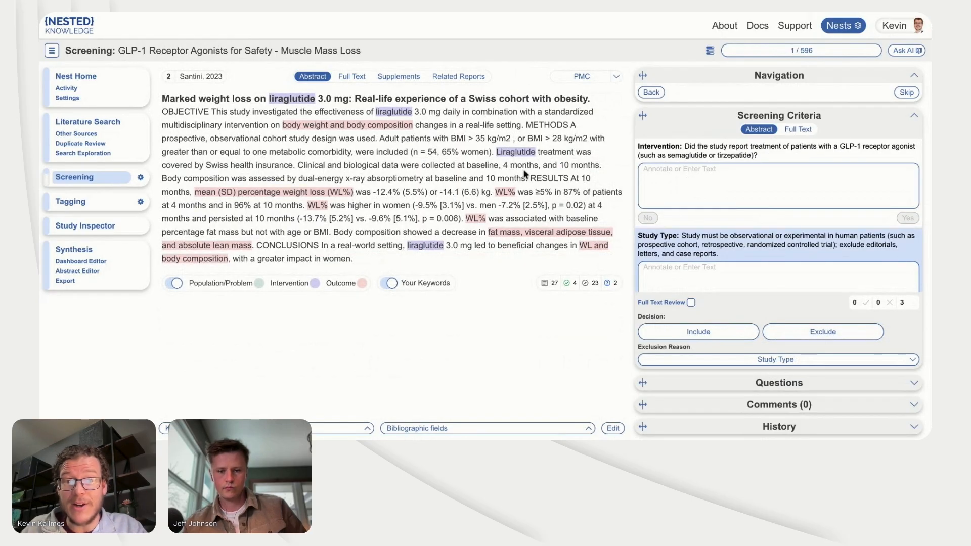
{"action": "mouse_move", "coordinate": [496, 152]}
{"action": "left_mouse_down"}
{"action": "mouse_move", "coordinate": [521, 166]}
{"action": "mouse_move", "coordinate": [293, 165]}
{"action": "left_mouse_up"}
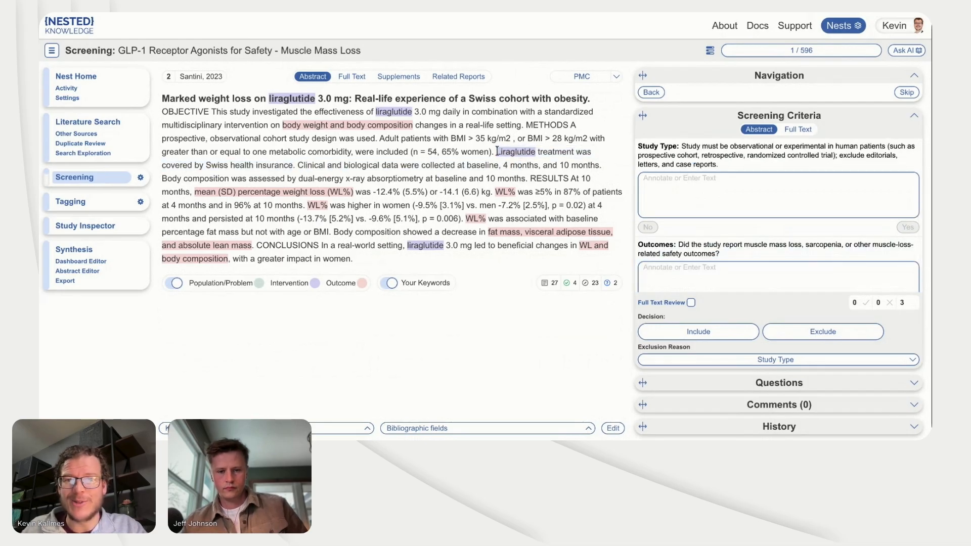
{"action": "mouse_move", "coordinate": [496, 152]}
{"action": "left_mouse_down"}
{"action": "mouse_move", "coordinate": [335, 151]}
{"action": "mouse_move", "coordinate": [293, 165]}
{"action": "left_mouse_up"}
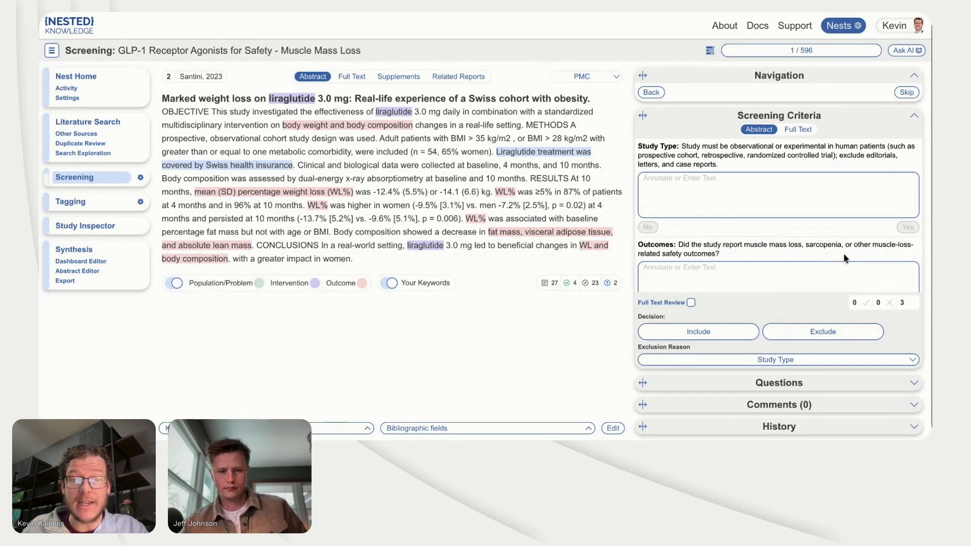
{"action": "scroll", "coordinate": [750, 211], "scroll_direction": "up", "scroll_amount": 2}
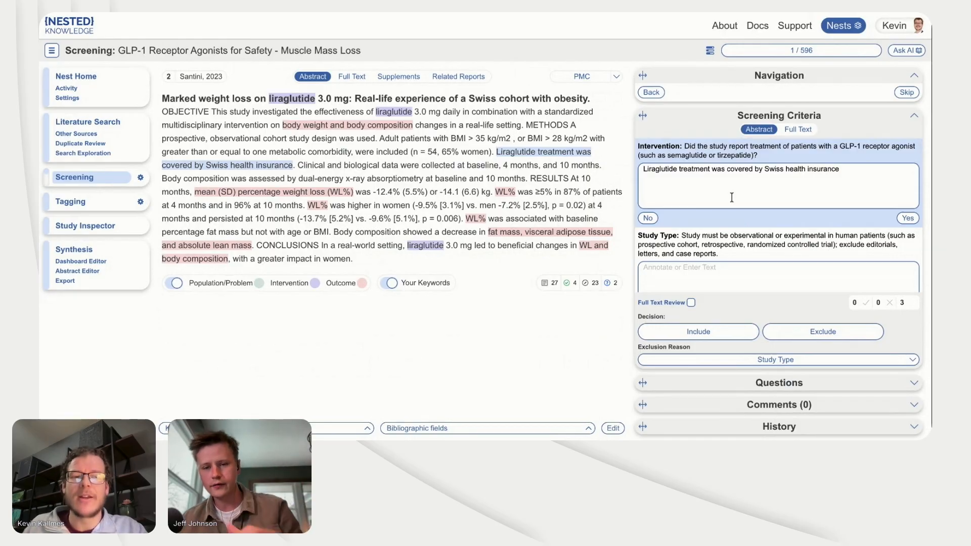
{"action": "scroll", "coordinate": [789, 208], "scroll_direction": "down", "scroll_amount": 2}
{"action": "scroll", "coordinate": [789, 208], "scroll_direction": "up", "scroll_amount": 2}
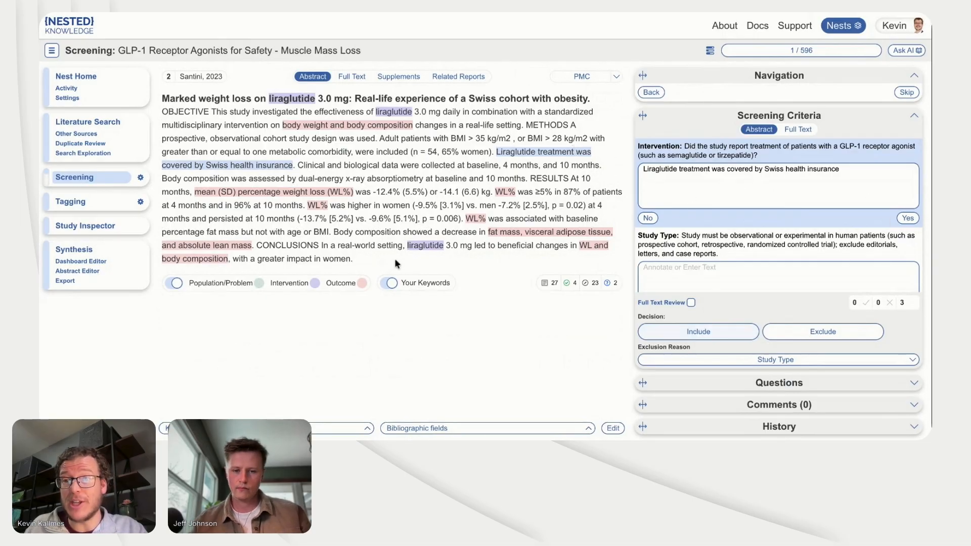
Step: Set up a screening threshold of 3 satisfied criteria with the Exclude Below option, and close it without applying
{"action": "left_click", "coordinate": [141, 177]}
{"action": "left_click", "coordinate": [258, 76]}
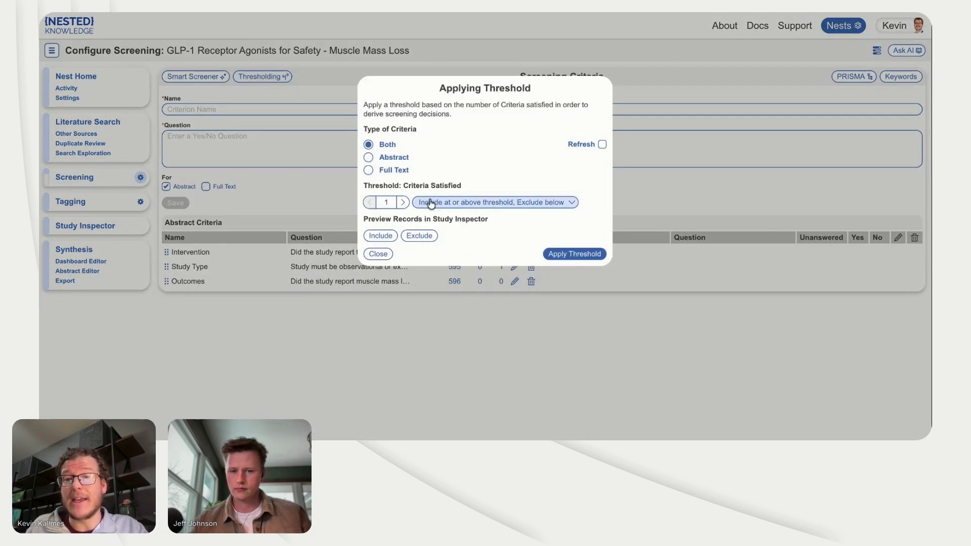
{"action": "left_click", "coordinate": [403, 203]}
{"action": "left_click", "coordinate": [403, 203]}
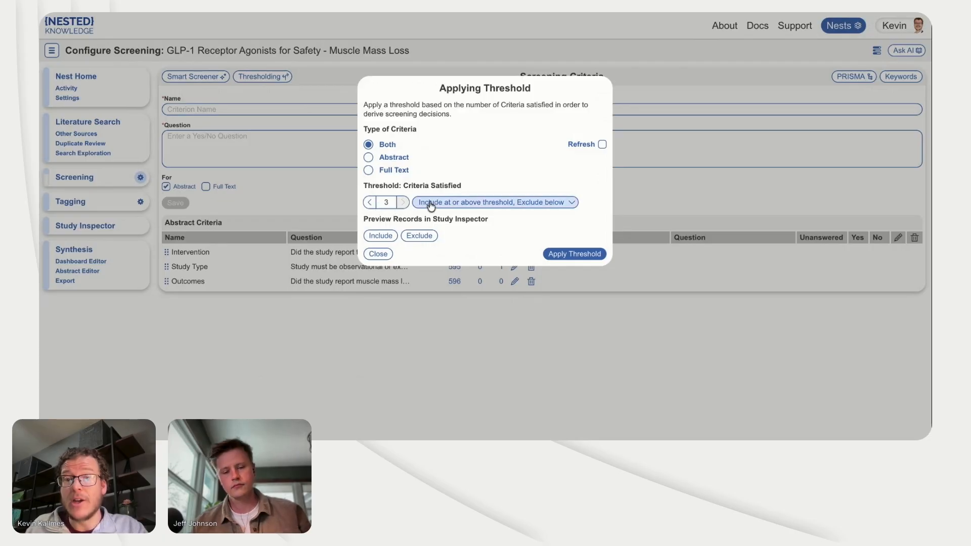
{"action": "left_click", "coordinate": [433, 202]}
{"action": "left_click", "coordinate": [442, 236]}
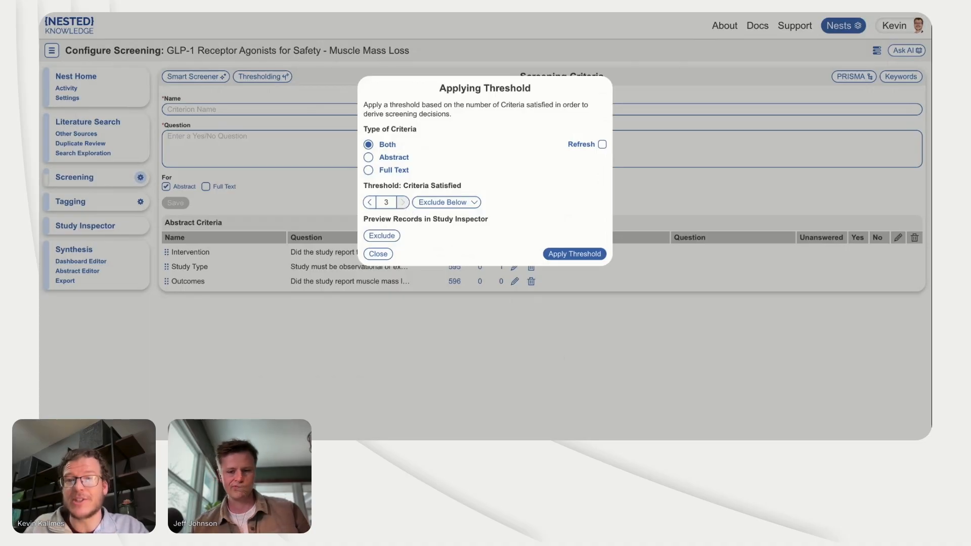
{"action": "left_click", "coordinate": [333, 329]}
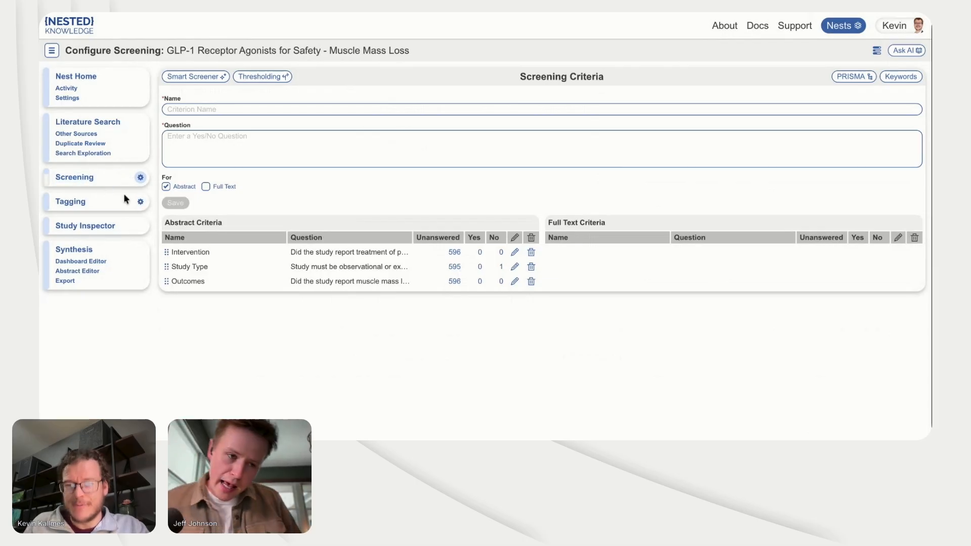
Step: Create a root tag named "Muscle mass loss" in the tagging hierarchy
{"action": "left_click", "coordinate": [141, 202]}
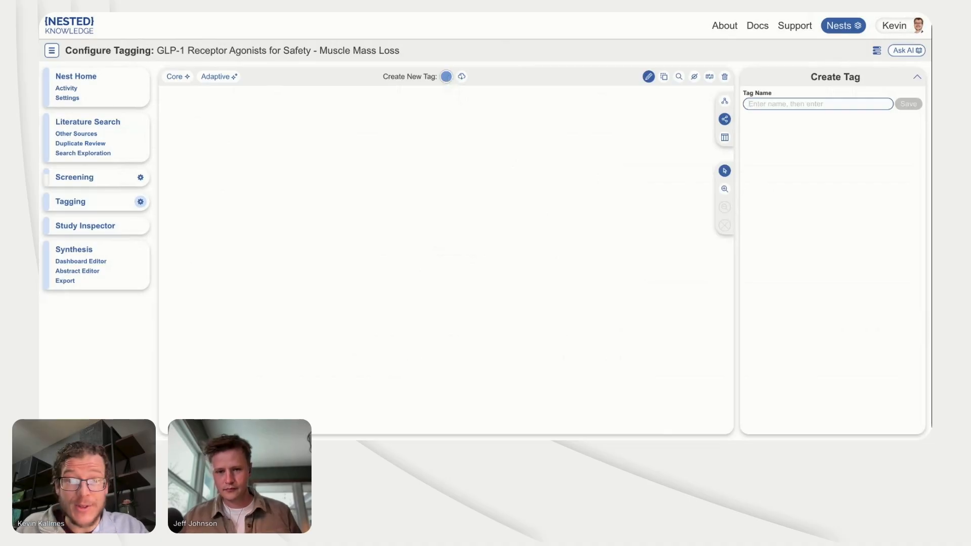
{"action": "left_click_drag", "start_coordinate": [446, 76], "coordinate": [432, 178]}
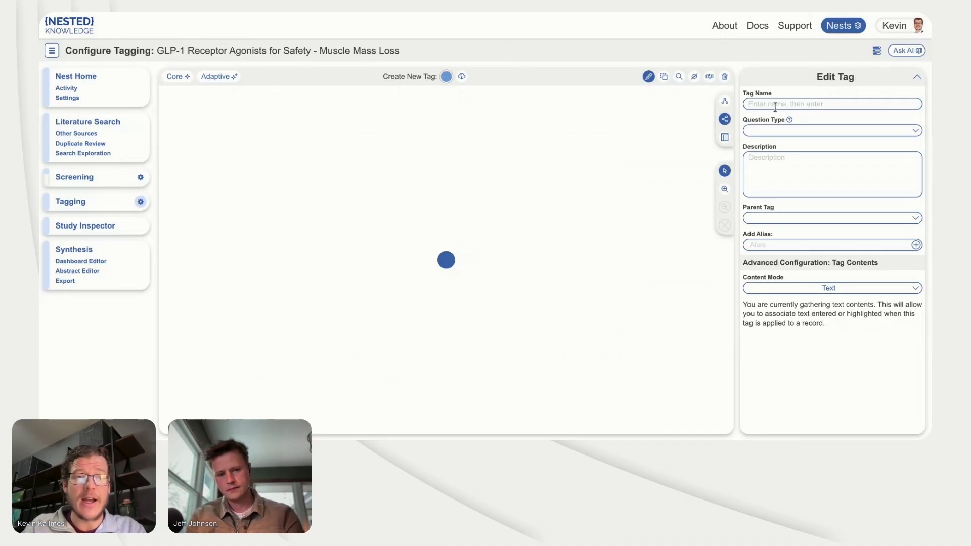
{"action": "type", "text": "Muscle "}
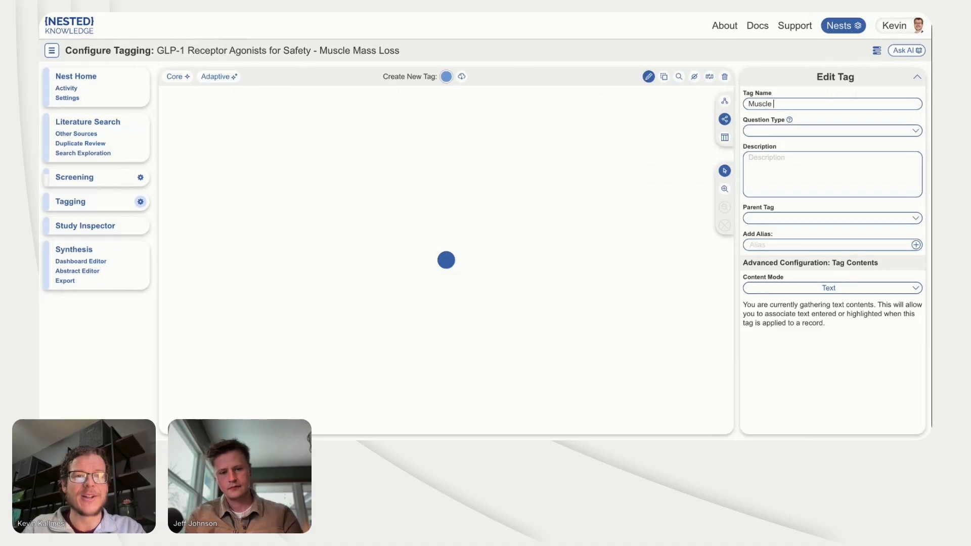
{"action": "type", "text": "mass los"}
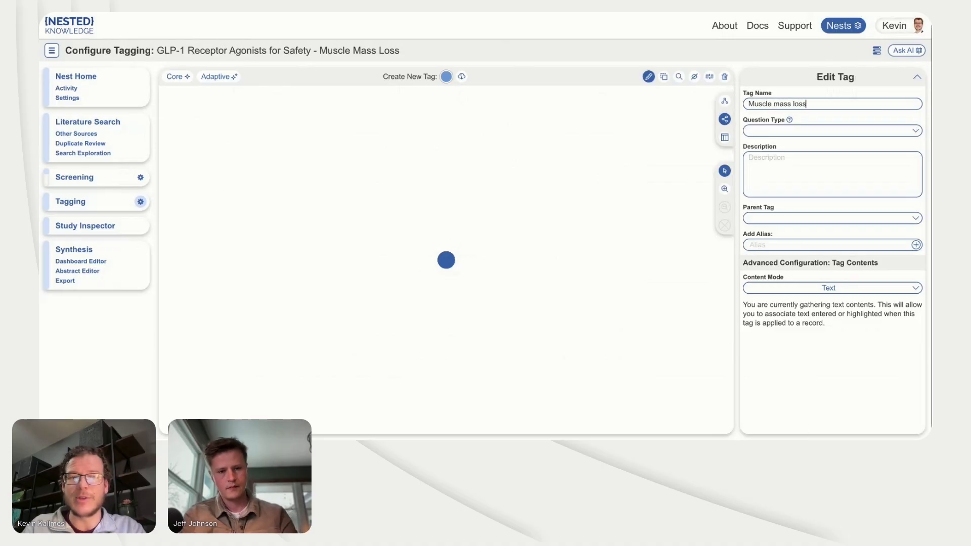
{"action": "type", "text": "s"}
{"action": "key", "text": "Return"}
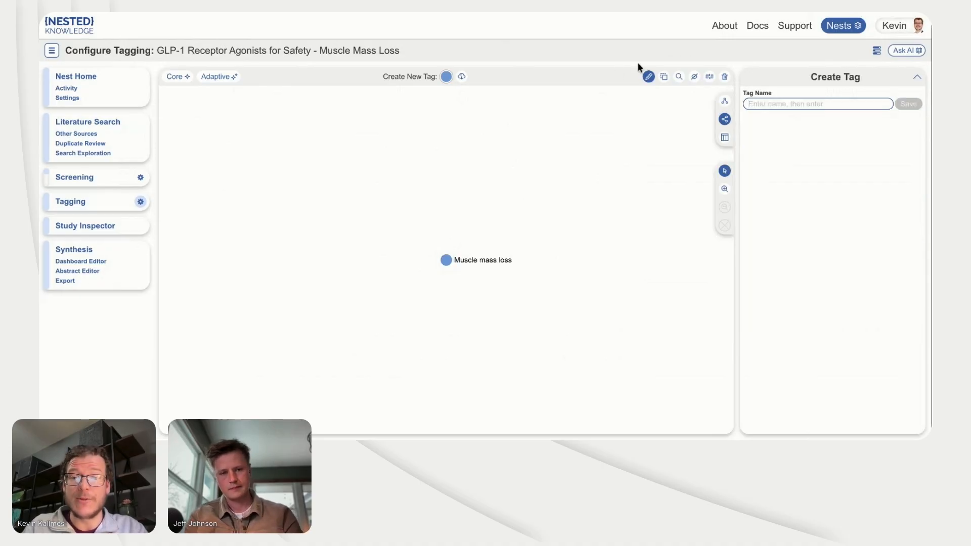
Step: Add a child tag named "Summarize muscle mass loss" under Muscle mass loss outcomes, with question type Apply
{"action": "left_click", "coordinate": [446, 78]}
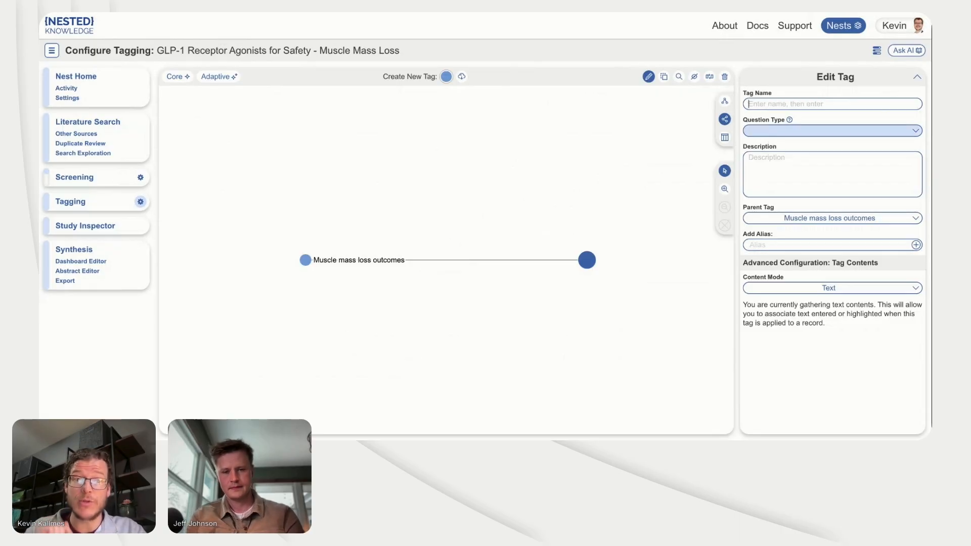
{"action": "left_click", "coordinate": [772, 131]}
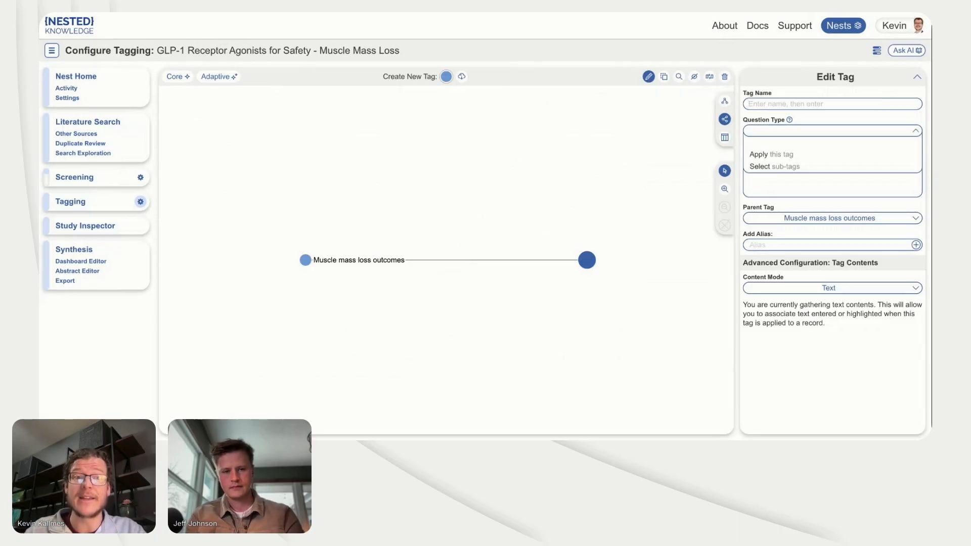
{"action": "left_click", "coordinate": [770, 103]}
{"action": "type", "text": "Summar"}
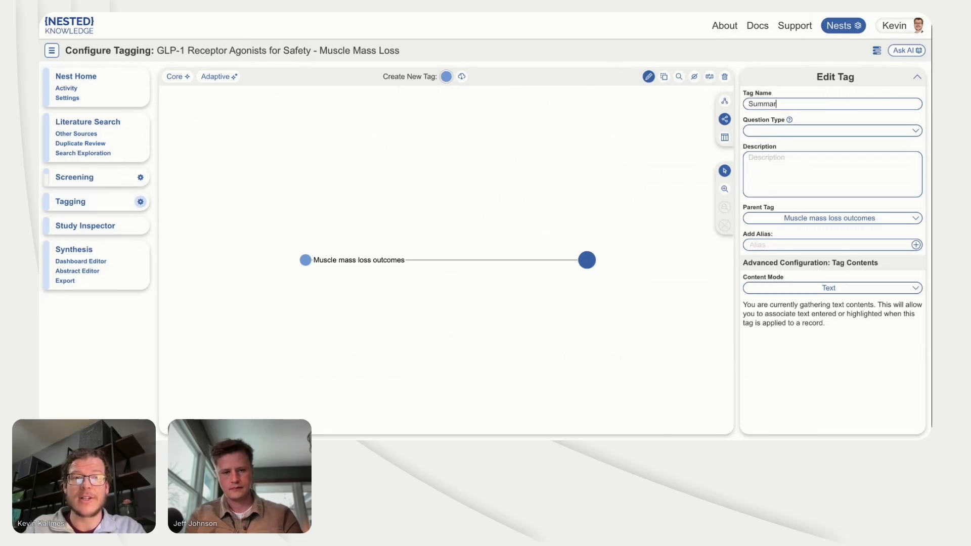
{"action": "type", "text": "ize "}
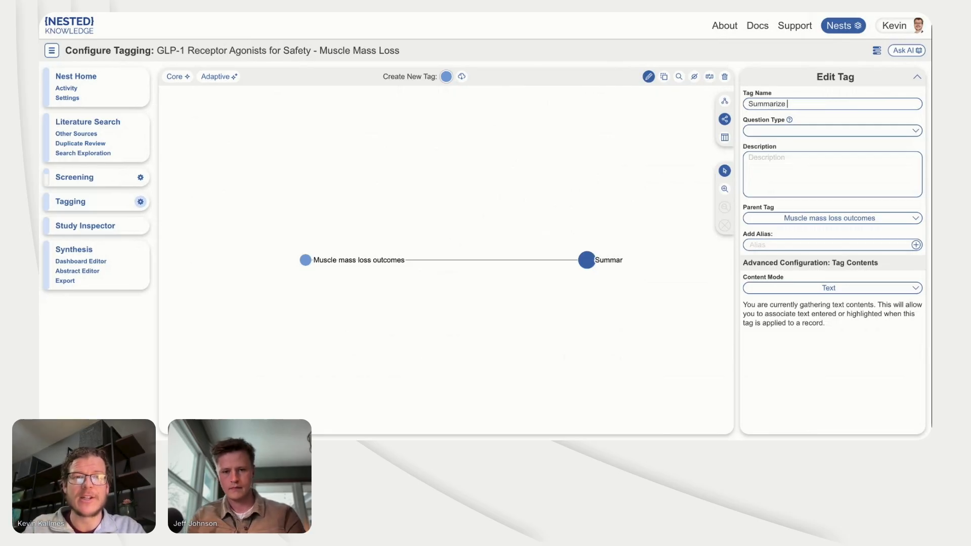
{"action": "type", "text": "muscle "}
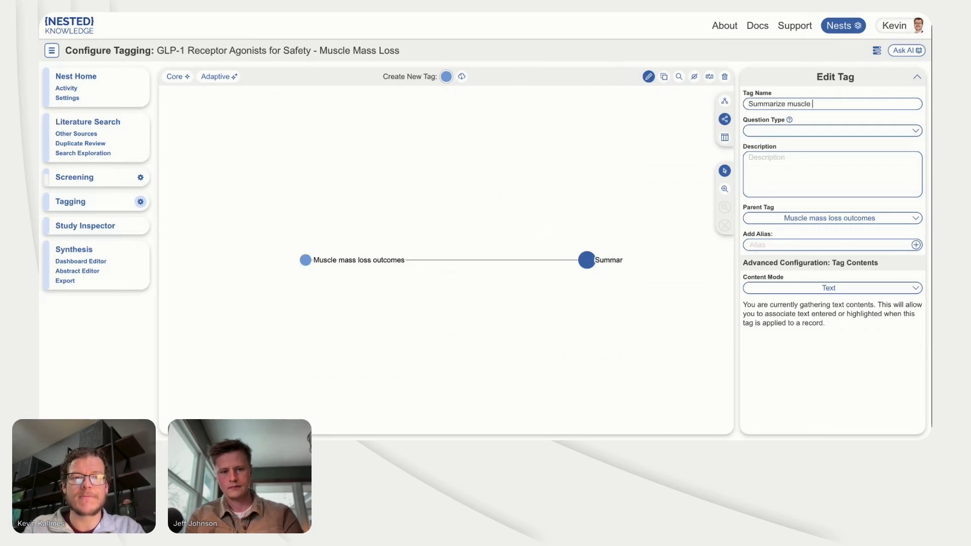
{"action": "type", "text": "mass loss"}
{"action": "left_click", "coordinate": [792, 131]}
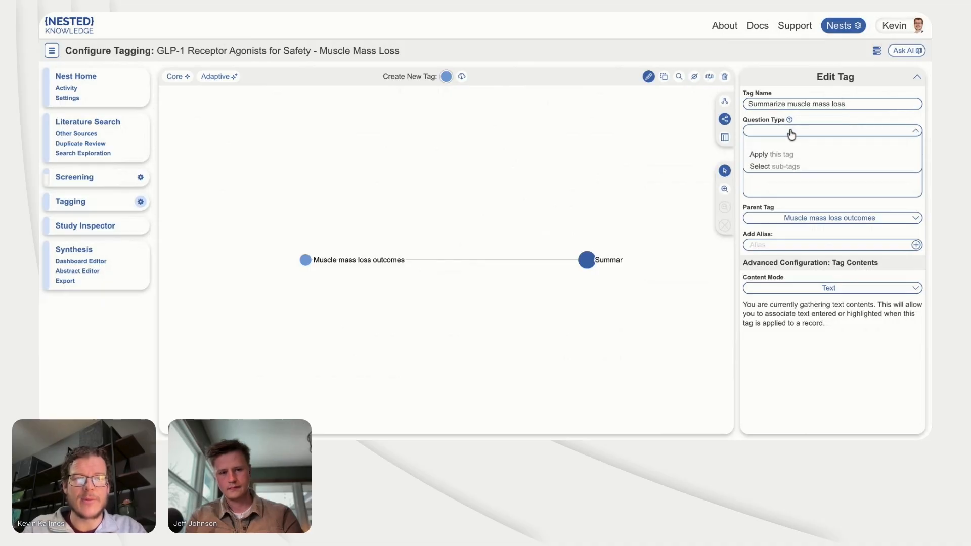
{"action": "left_click", "coordinate": [781, 153]}
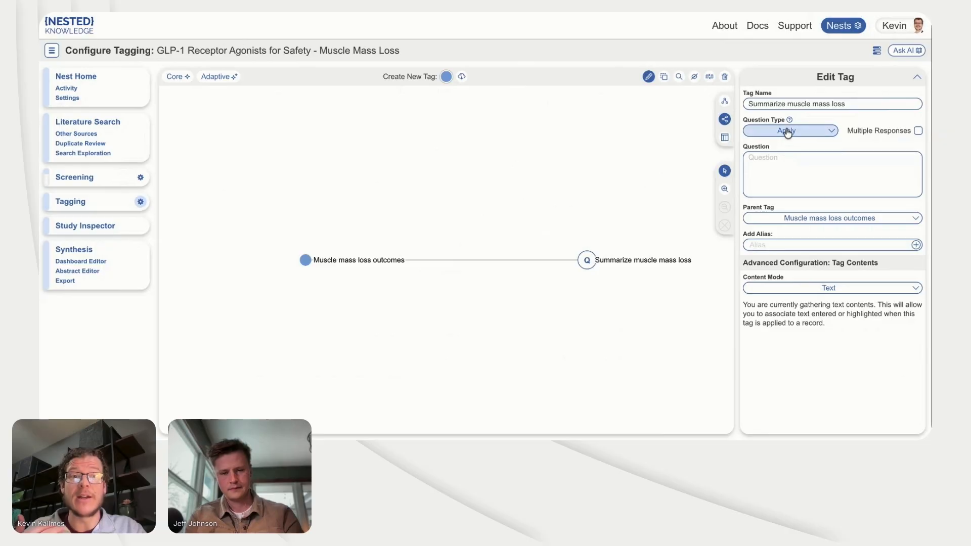
{"action": "mouse_move", "coordinate": [790, 121]}
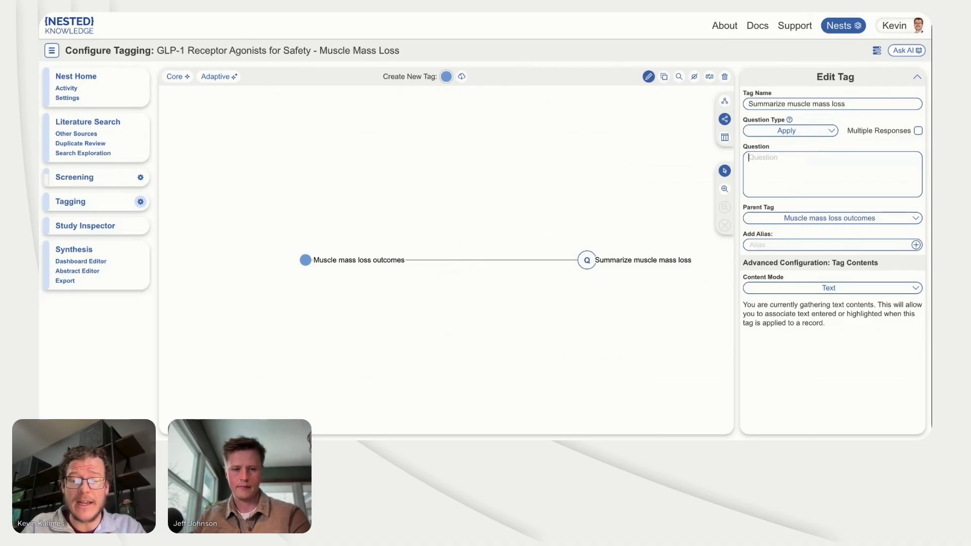
Step: Set the new tag's question to "Summarize all safety related reporting of muscle mass loss (including sarcopenia) related to GLP-1 Treatment."
{"action": "type", "text": "Summarize "}
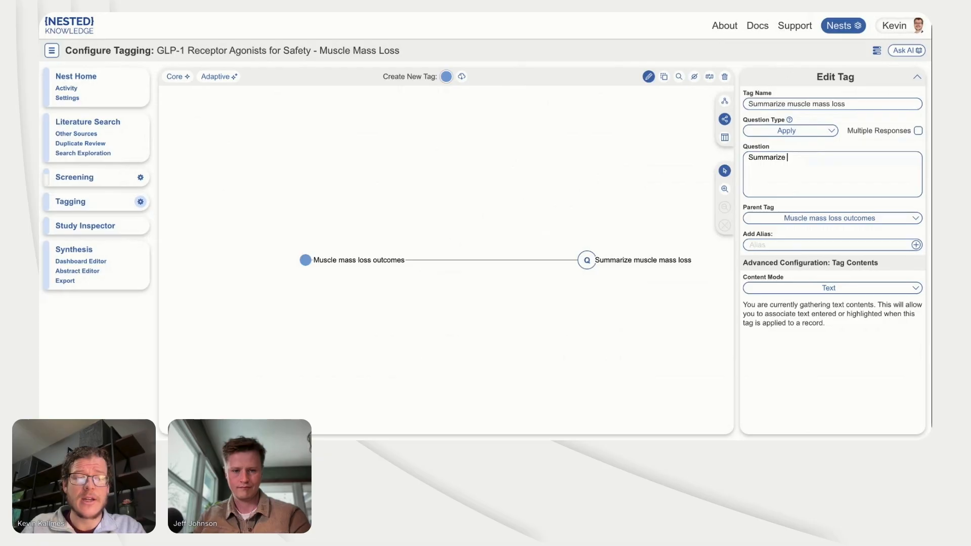
{"action": "type", "text": "all safety rel"}
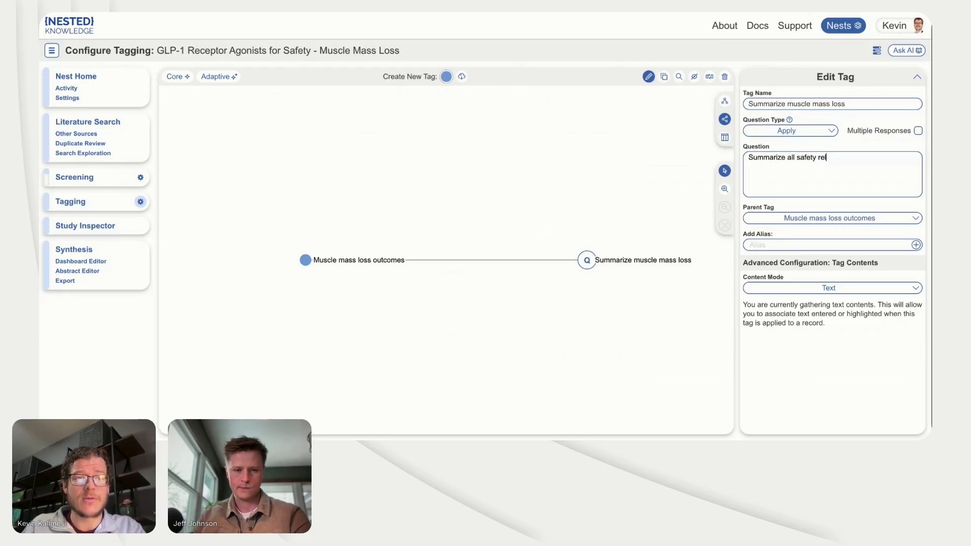
{"action": "type", "text": "ated reporting of "}
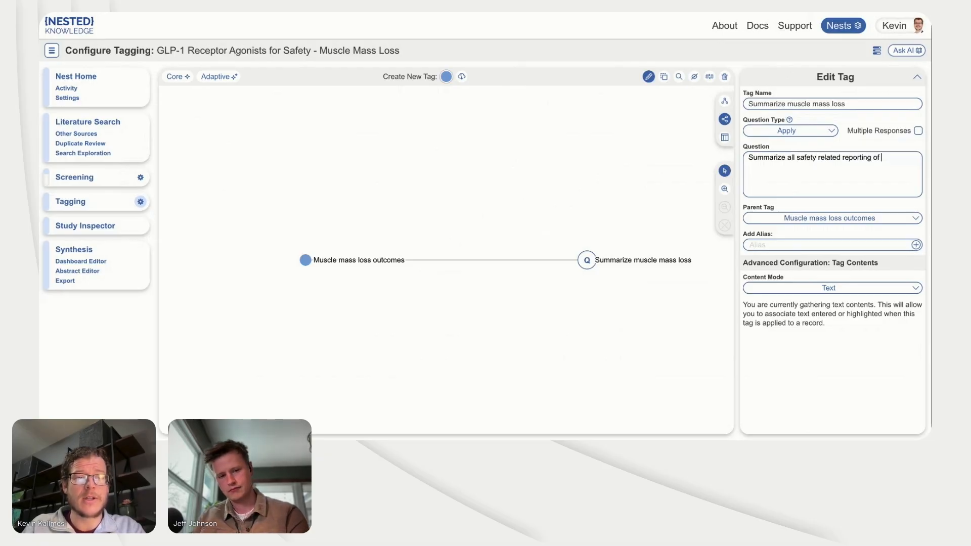
{"action": "type", "text": "ms"}
{"action": "key", "text": "BackSpace"}
{"action": "type", "text": "u"}
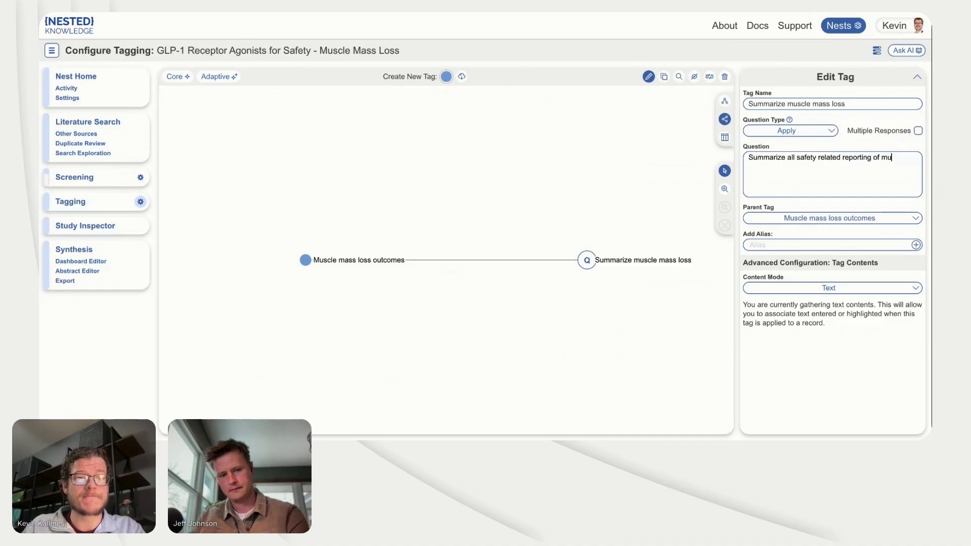
{"action": "type", "text": "scle mass loss "}
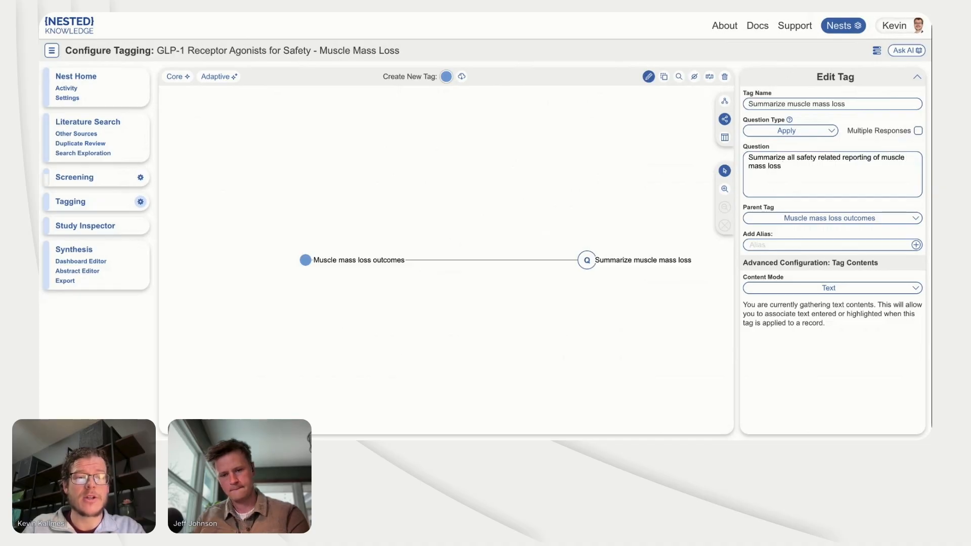
{"action": "type", "text": "(inclu"}
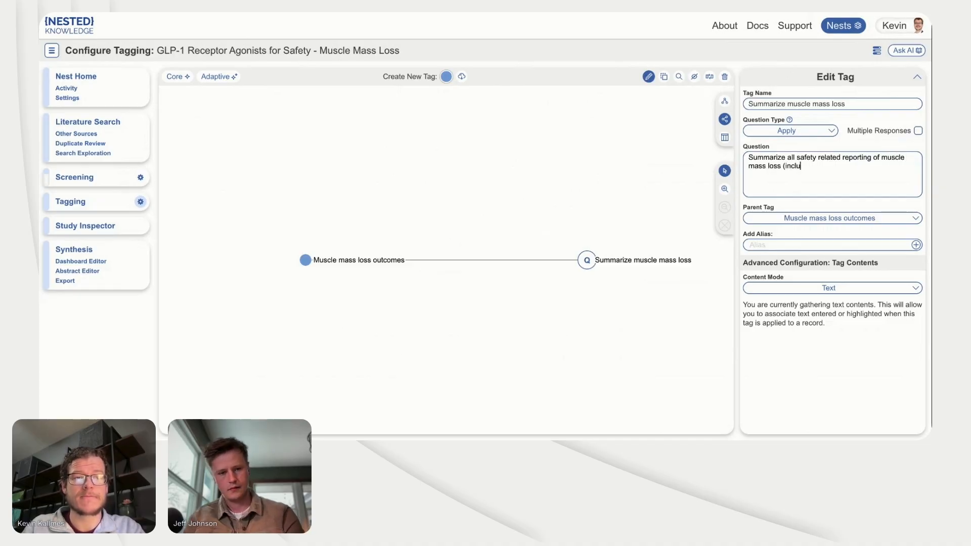
{"action": "type", "text": "ding sarcopenia) "}
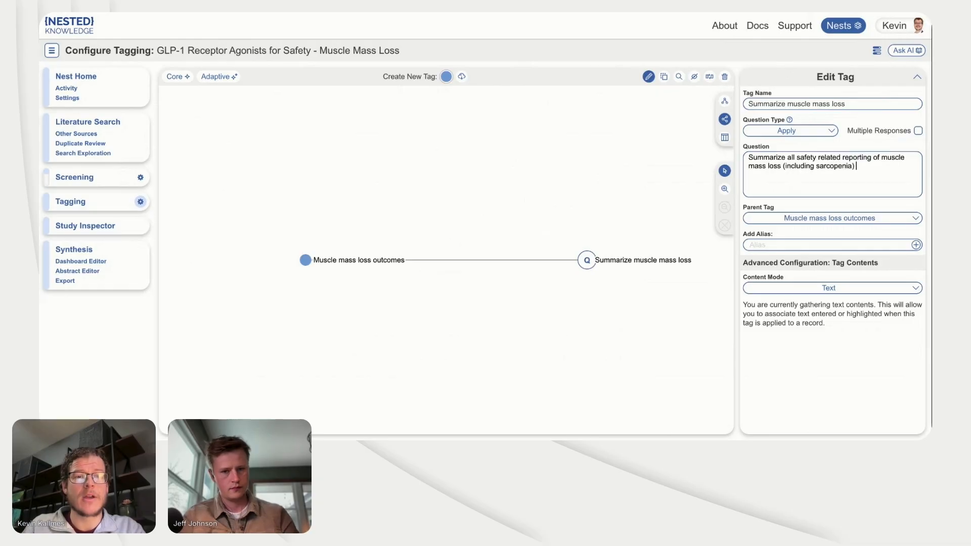
{"action": "type", "text": "related to GLP-"}
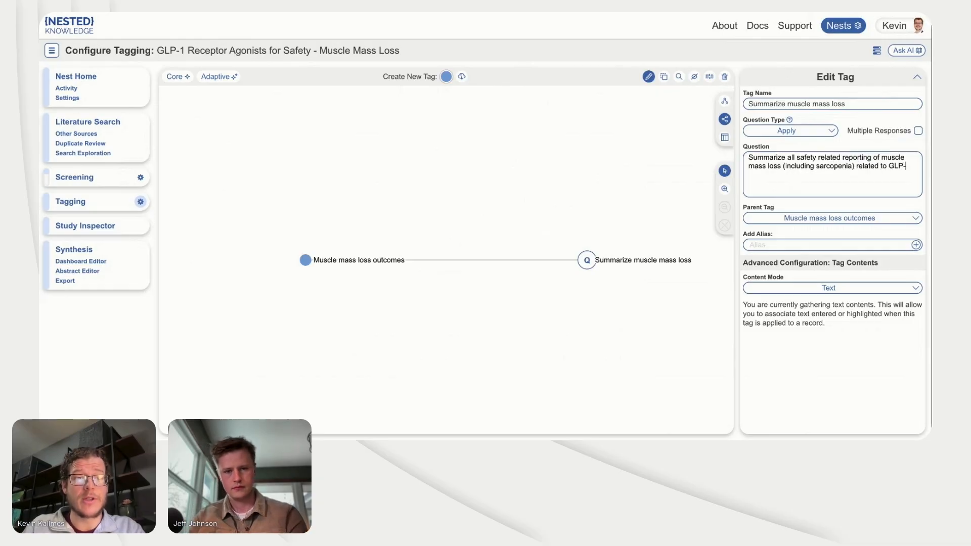
{"action": "type", "text": "1 Treatment."}
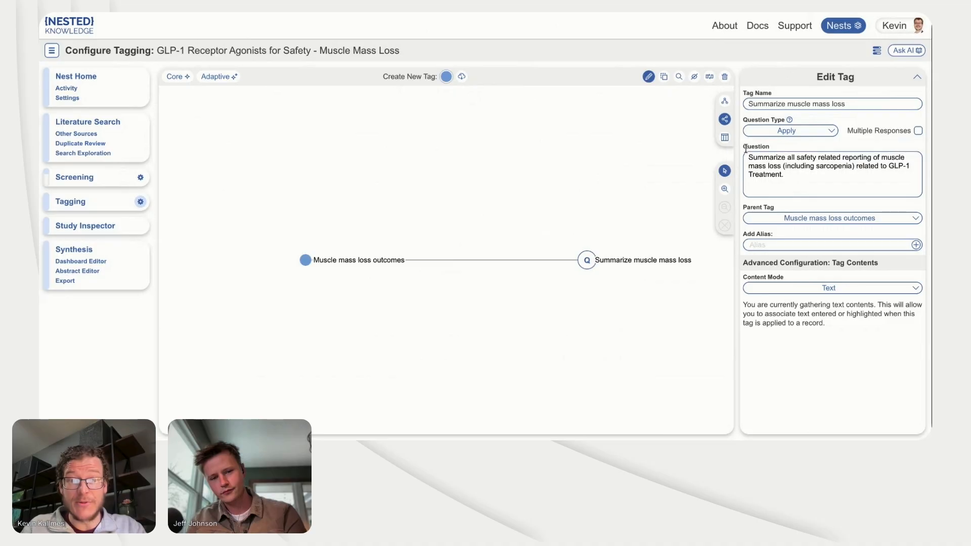
{"action": "left_click_drag", "start_coordinate": [746, 153], "coordinate": [789, 180]}
{"action": "left_click", "coordinate": [544, 158]}
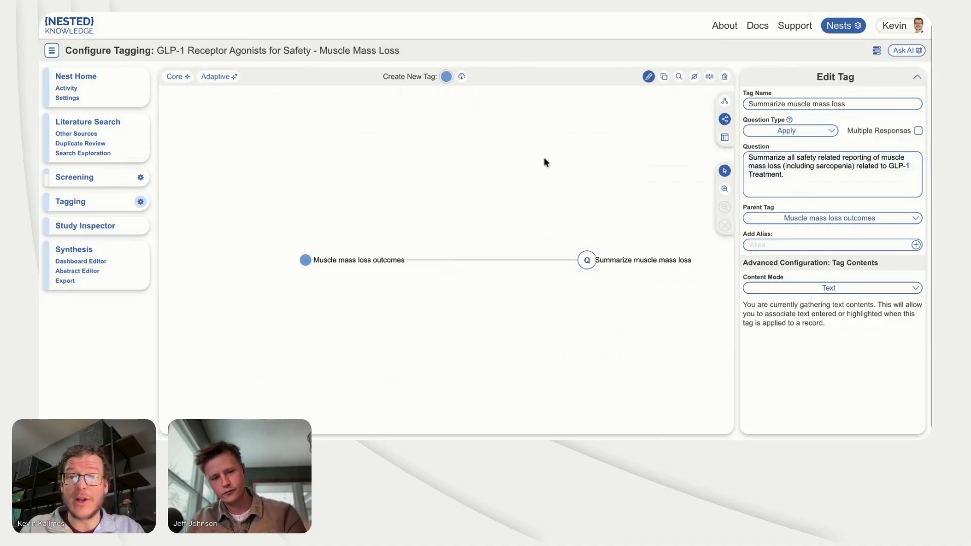
Step: Search the Nested Knowledge organization's tag templates for "safe" and import the Safety Template into the hierarchy
{"action": "left_click", "coordinate": [462, 77]}
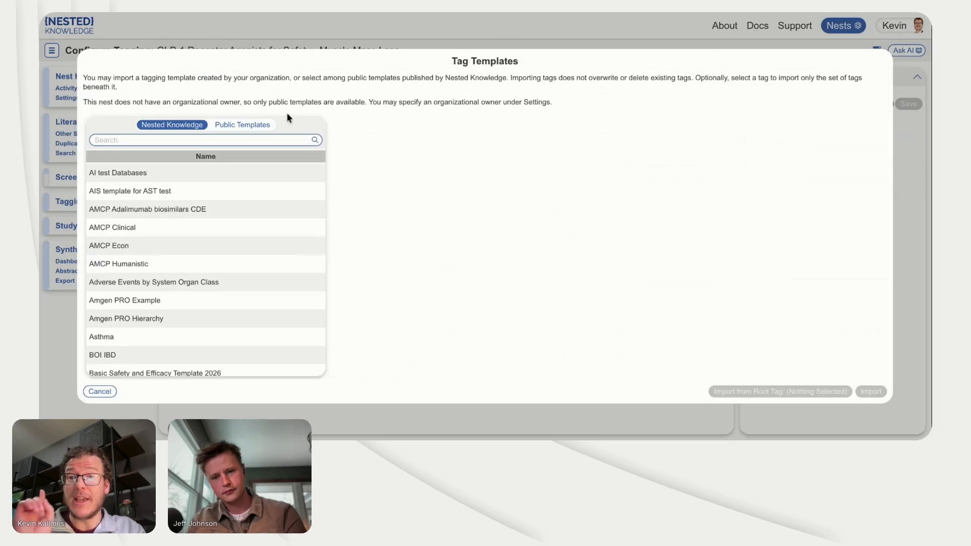
{"action": "left_click", "coordinate": [255, 125]}
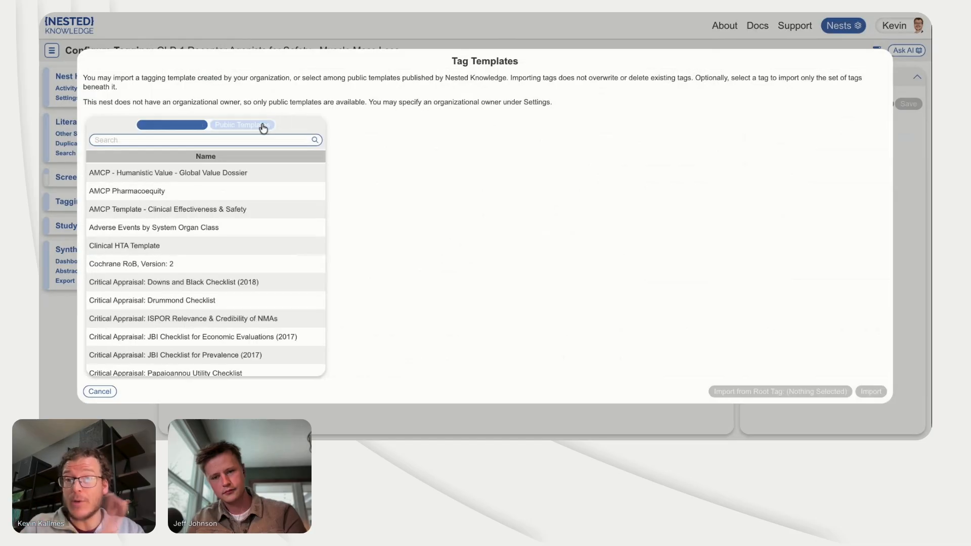
{"action": "left_click", "coordinate": [180, 126]}
{"action": "left_click", "coordinate": [151, 138]}
{"action": "type", "text": "safe"}
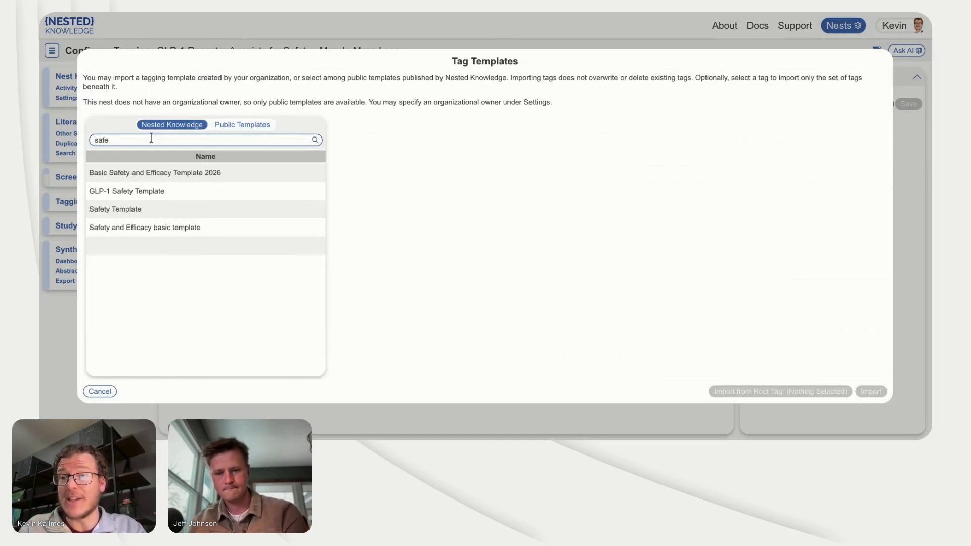
{"action": "left_click", "coordinate": [152, 210]}
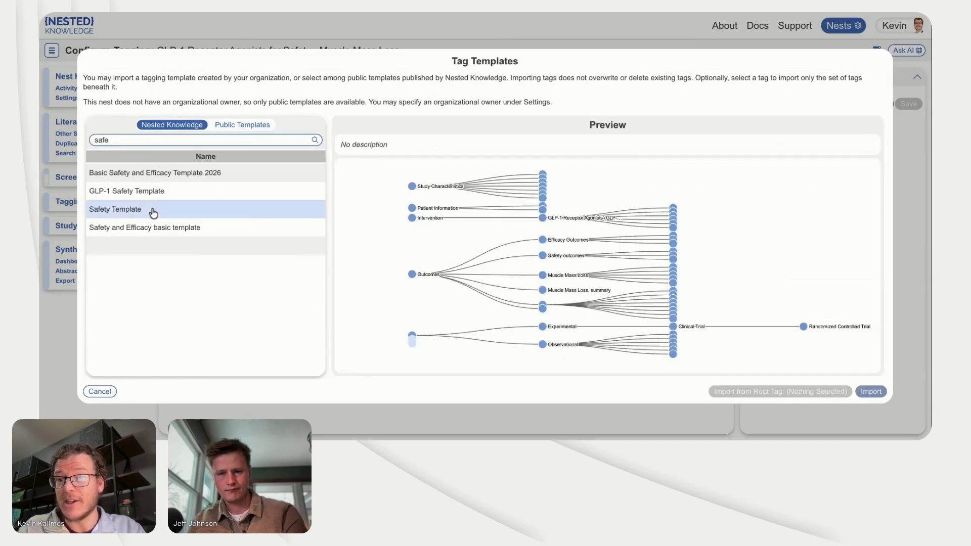
{"action": "left_click", "coordinate": [870, 391]}
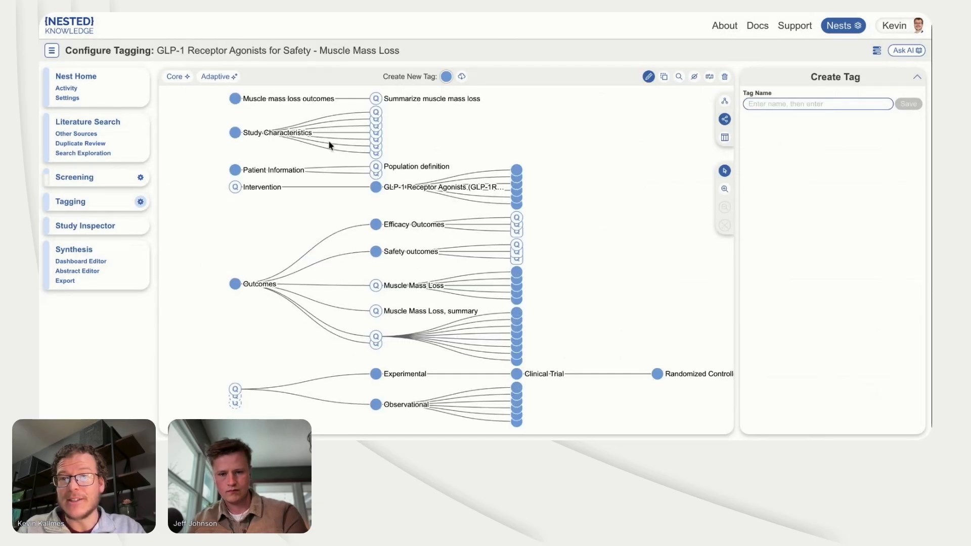
Step: Examine the question text of the Subgroups Reported tag and the neighbouring branches of the imported hierarchy
{"action": "scroll", "coordinate": [376, 117], "scroll_direction": "up", "scroll_amount": 3}
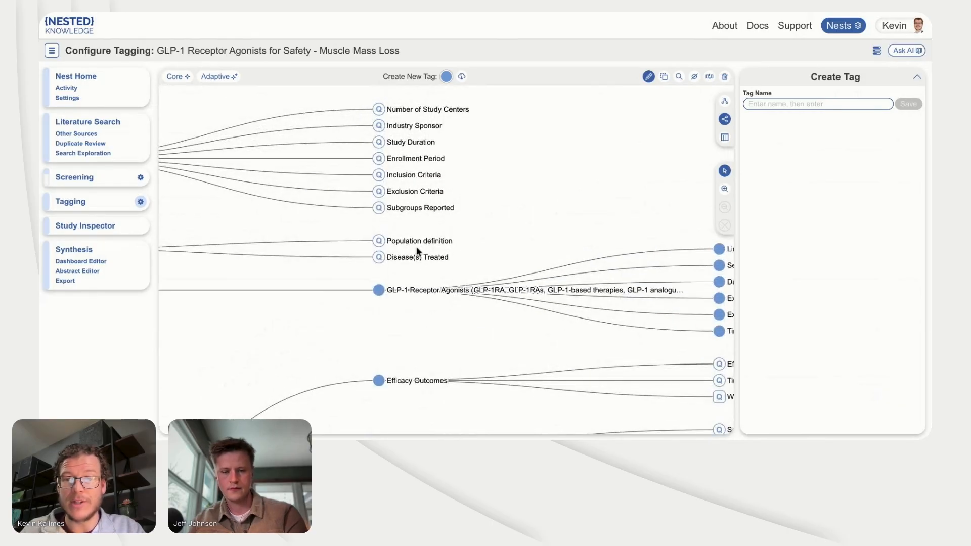
{"action": "left_click", "coordinate": [423, 216]}
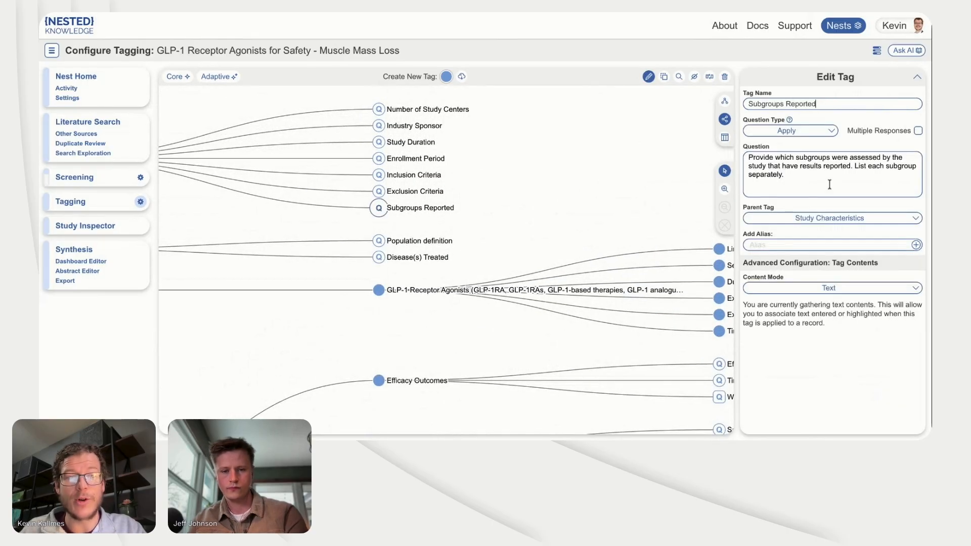
{"action": "left_click_drag", "start_coordinate": [783, 175], "coordinate": [739, 154]}
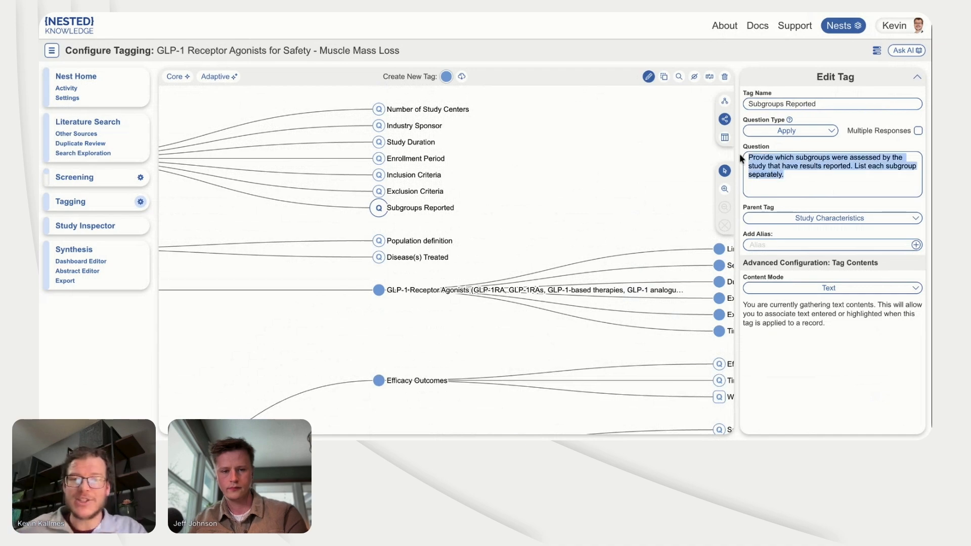
{"action": "left_click_drag", "start_coordinate": [622, 206], "coordinate": [527, 206]}
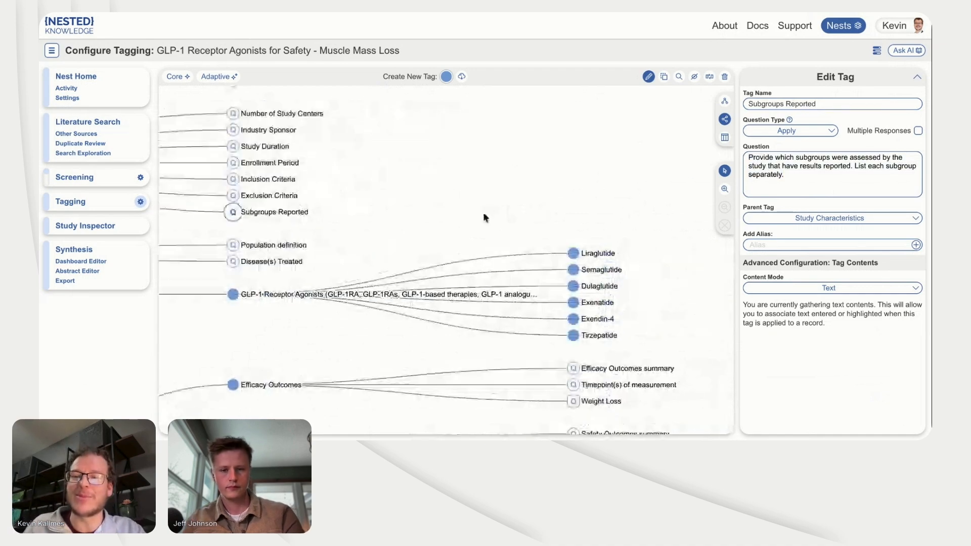
{"action": "left_click_drag", "start_coordinate": [483, 214], "coordinate": [482, 218]}
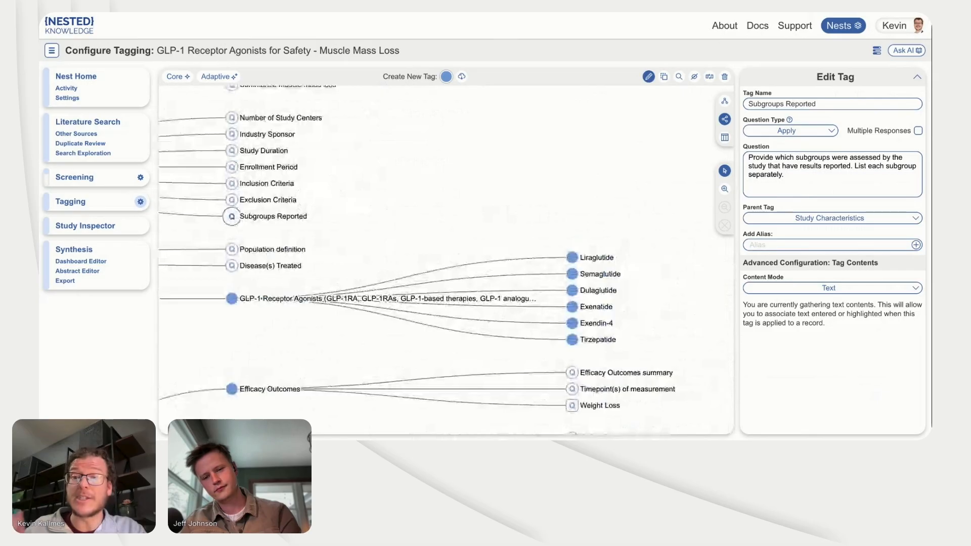
{"action": "left_click_drag", "start_coordinate": [416, 193], "coordinate": [418, 230]}
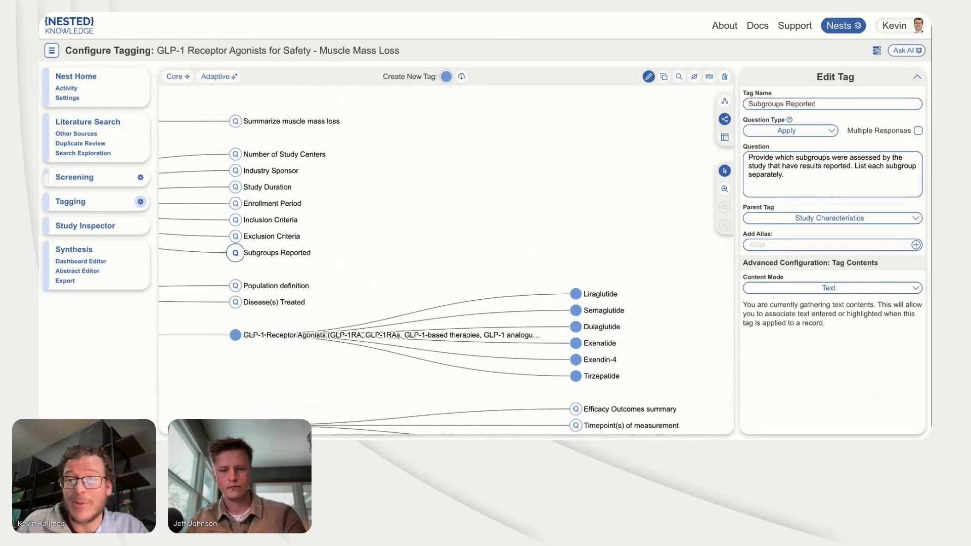
Step: Append "report as bullet points, be concise." to the question of the Summarize muscle mass loss tag
{"action": "left_click", "coordinate": [235, 122]}
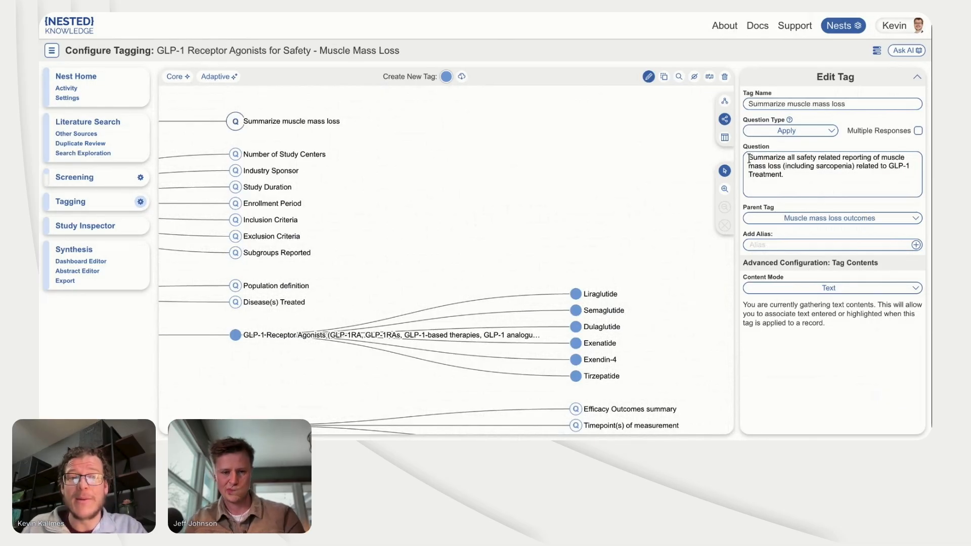
{"action": "left_click_drag", "start_coordinate": [752, 158], "coordinate": [781, 175]}
{"action": "left_click", "coordinate": [784, 178]}
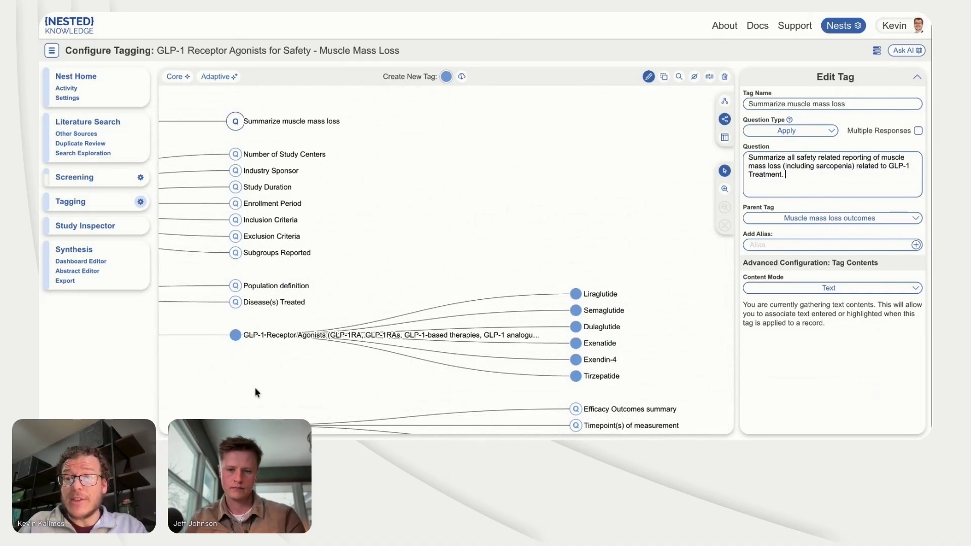
{"action": "left_click_drag", "start_coordinate": [255, 387], "coordinate": [510, 295]}
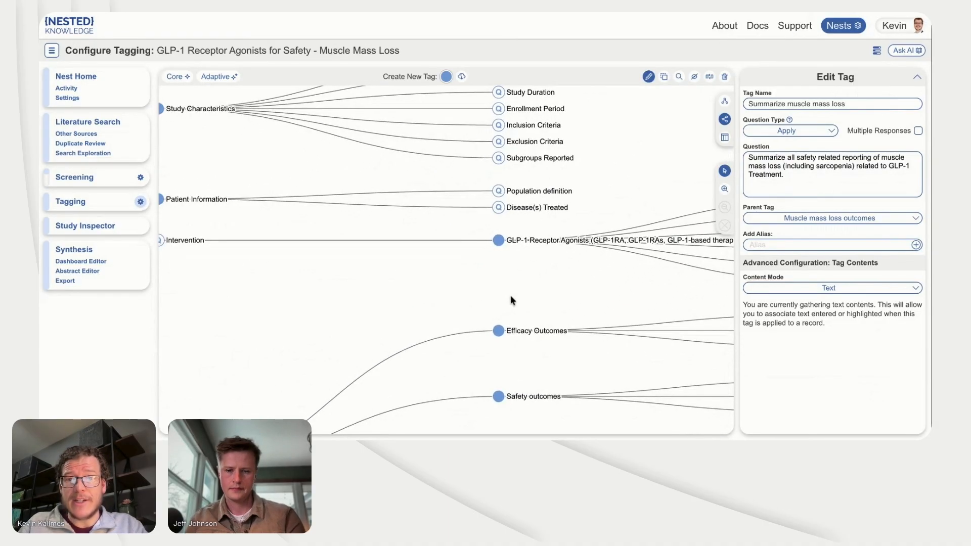
{"action": "left_click_drag", "start_coordinate": [408, 188], "coordinate": [363, 290]}
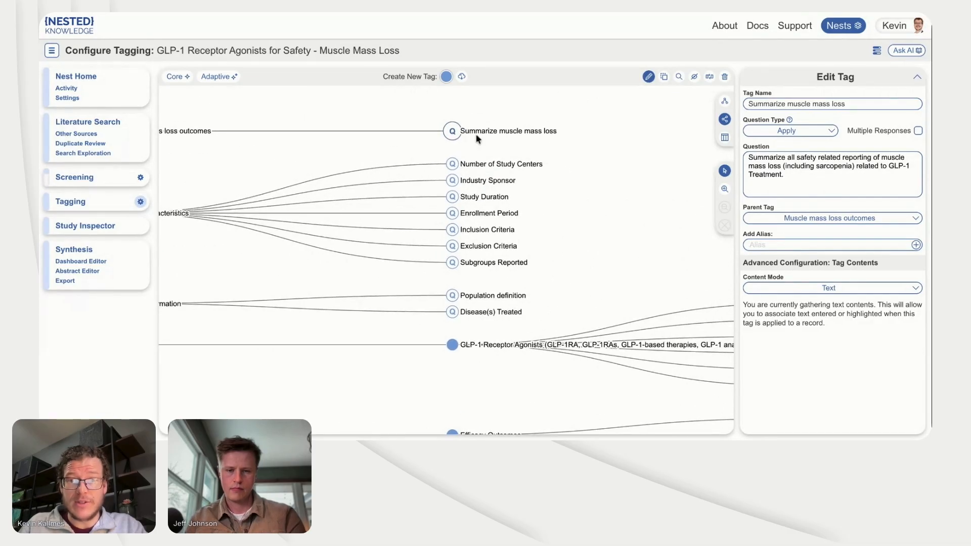
{"action": "left_click", "coordinate": [802, 177]}
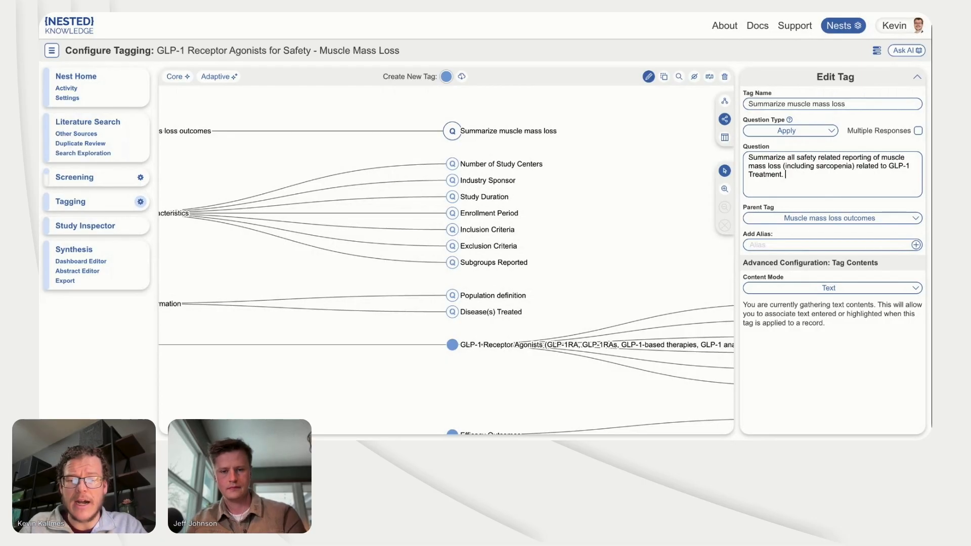
{"action": "type", "text": "report as"}
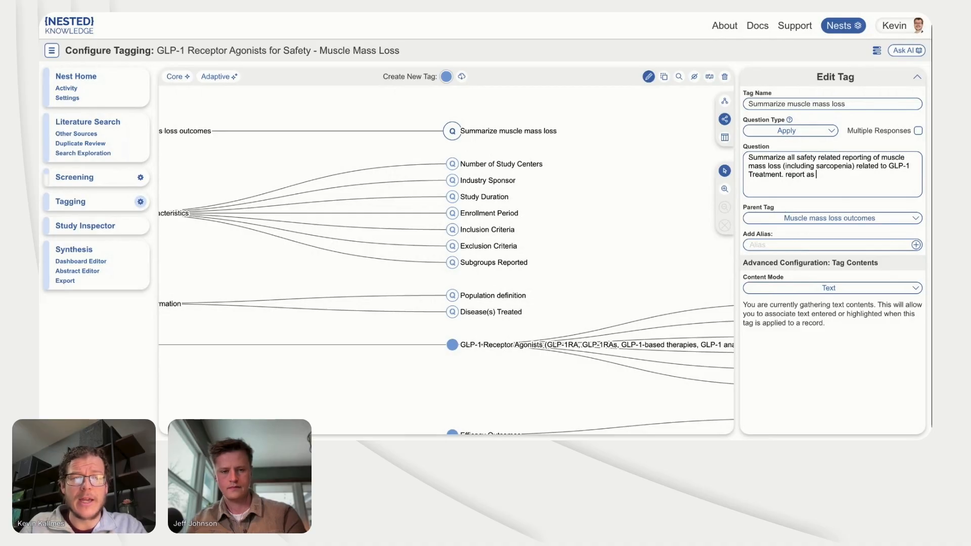
{"action": "type", "text": " bullet"}
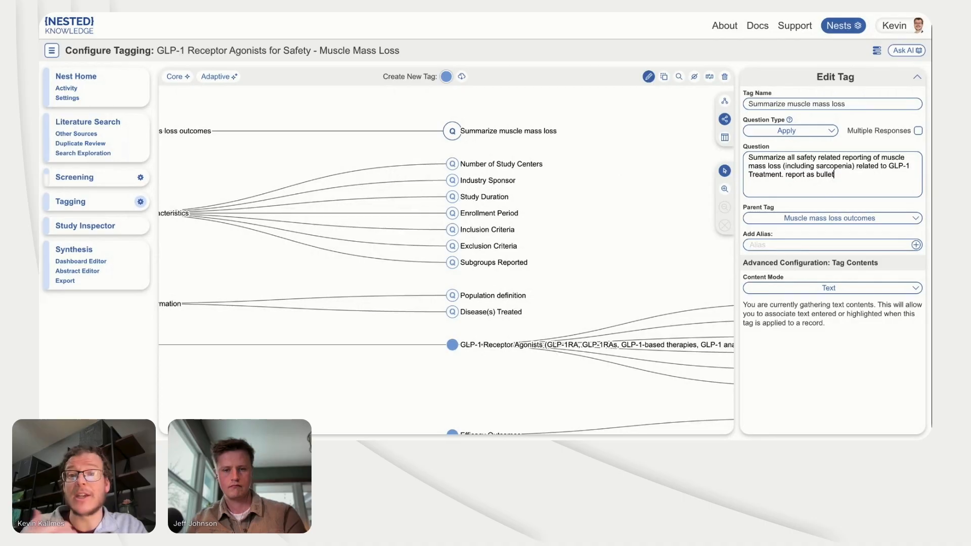
{"action": "type", "text": " poin"}
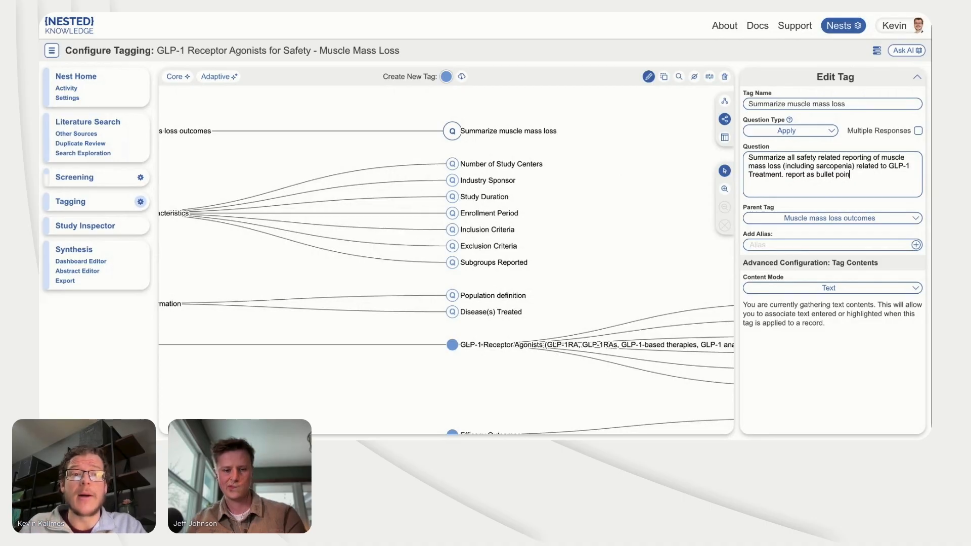
{"action": "type", "text": "ts, be concise."}
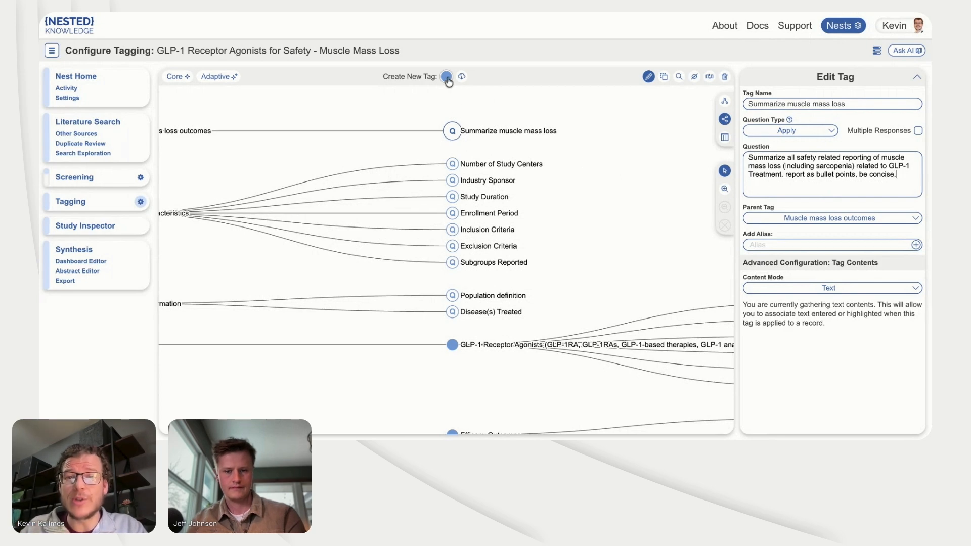
Step: Add a second child tag under Muscle mass loss outcomes and name it "Sarcopenia - quantitative"
{"action": "left_click_drag", "start_coordinate": [448, 81], "coordinate": [438, 135]}
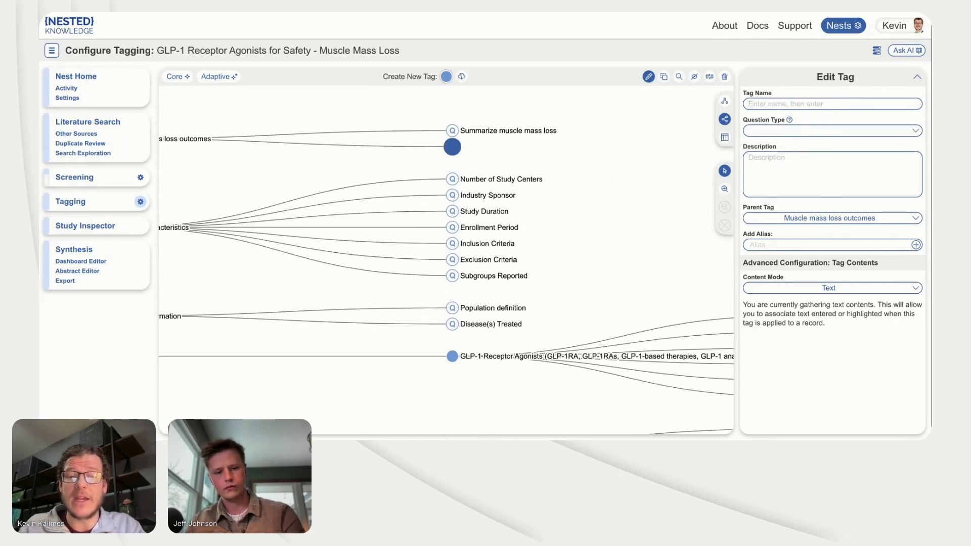
{"action": "type", "text": "Sar"}
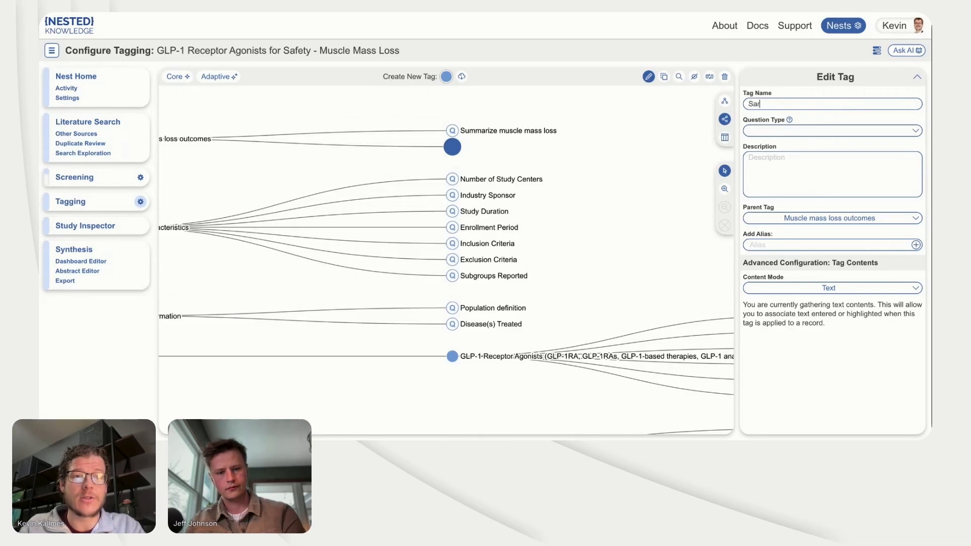
{"action": "type", "text": "copenia"}
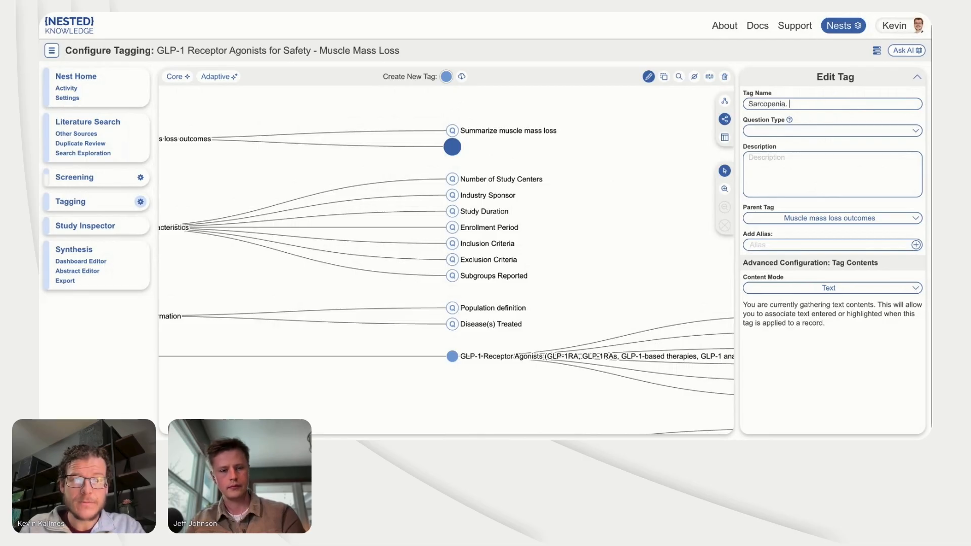
{"action": "type", "text": " - quanitati"}
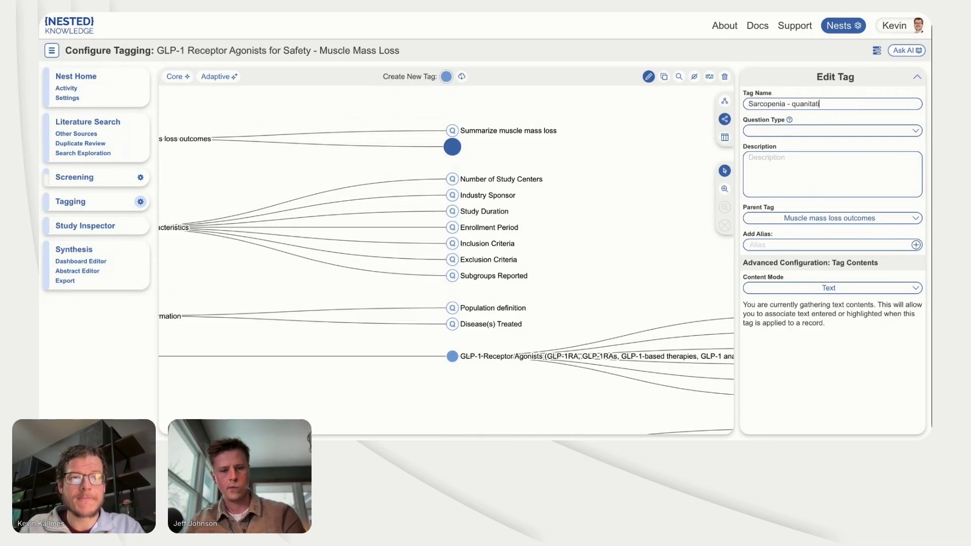
{"action": "type", "text": "ve"}
Step: Set the tag's description to "Across treatments, extract the muscle mass loss and sarcopenia for each patient population. Give numerical data with as little text as possible"
{"action": "left_click", "coordinate": [815, 192]}
{"action": "type", "text": "Acros"}
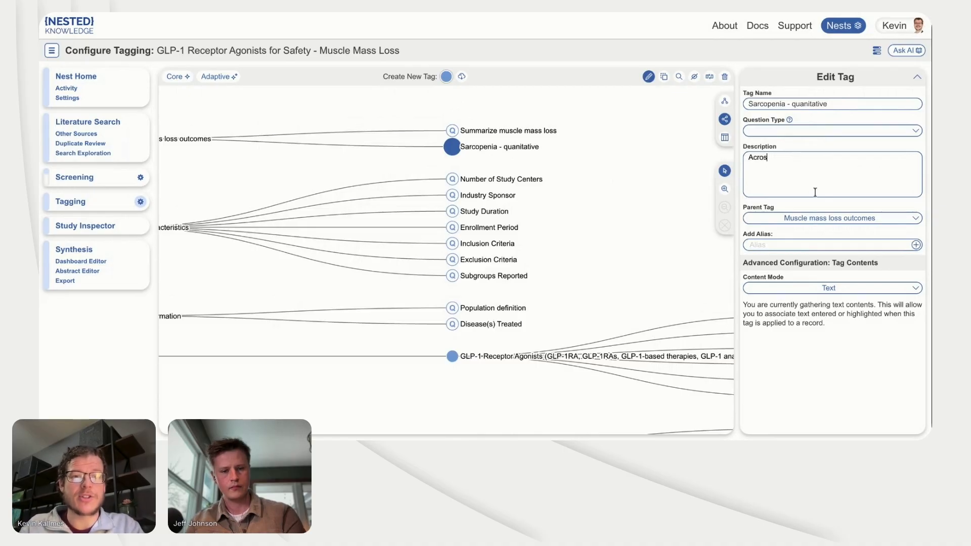
{"action": "type", "text": "s treatments,"}
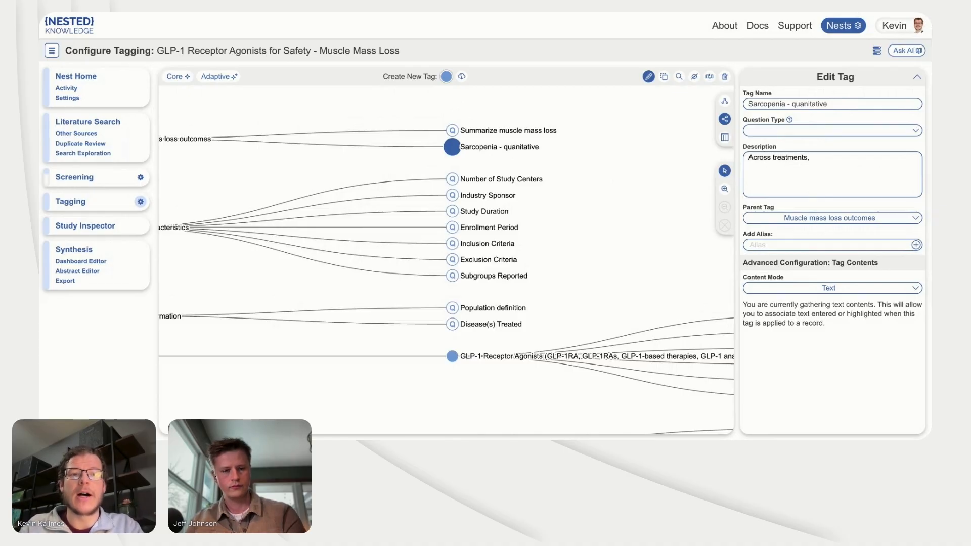
{"action": "type", "text": " extract"}
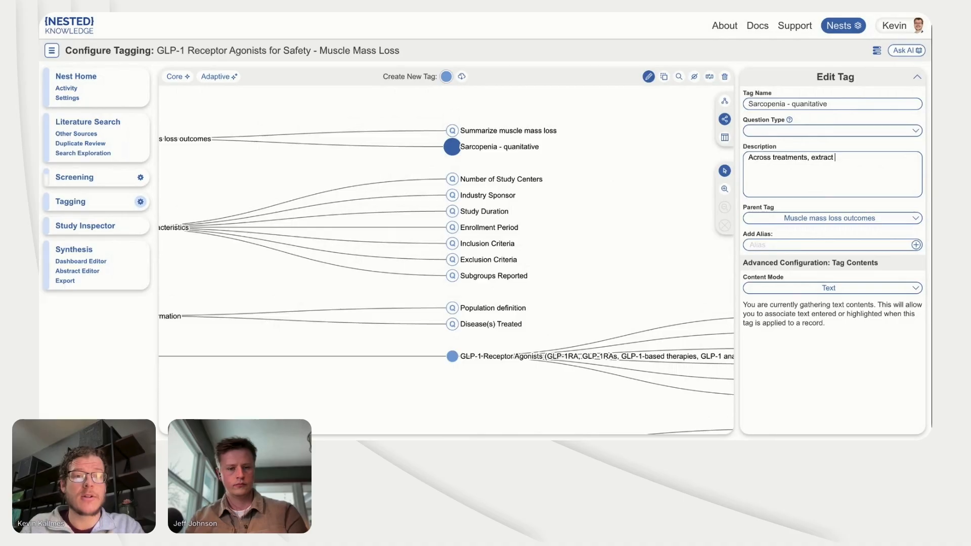
{"action": "type", "text": "the muscle mass "}
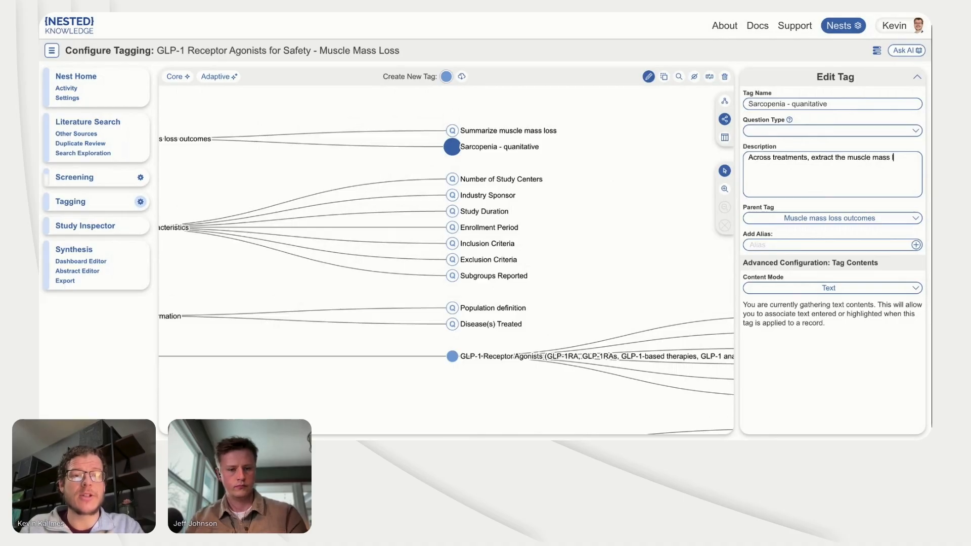
{"action": "type", "text": "loss and sa"}
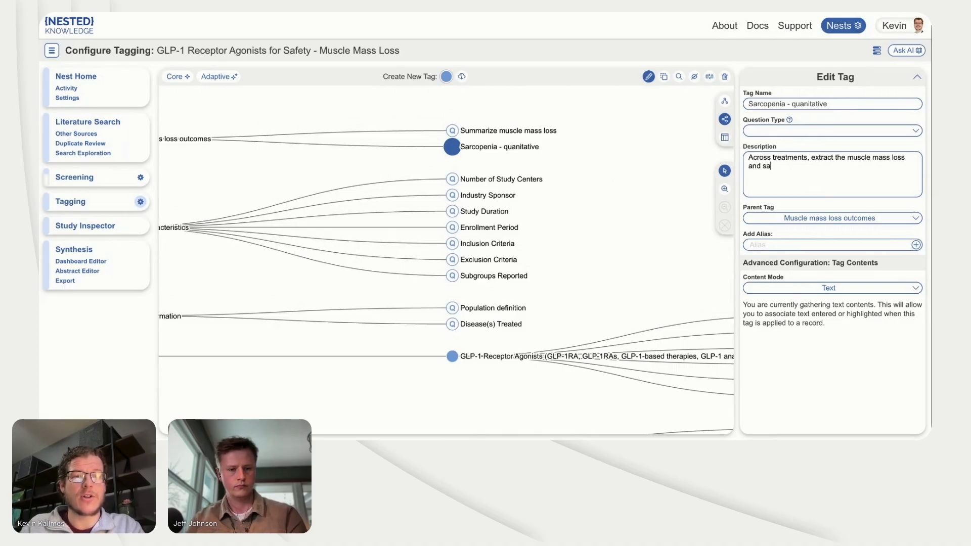
{"action": "type", "text": "rcopenia f"}
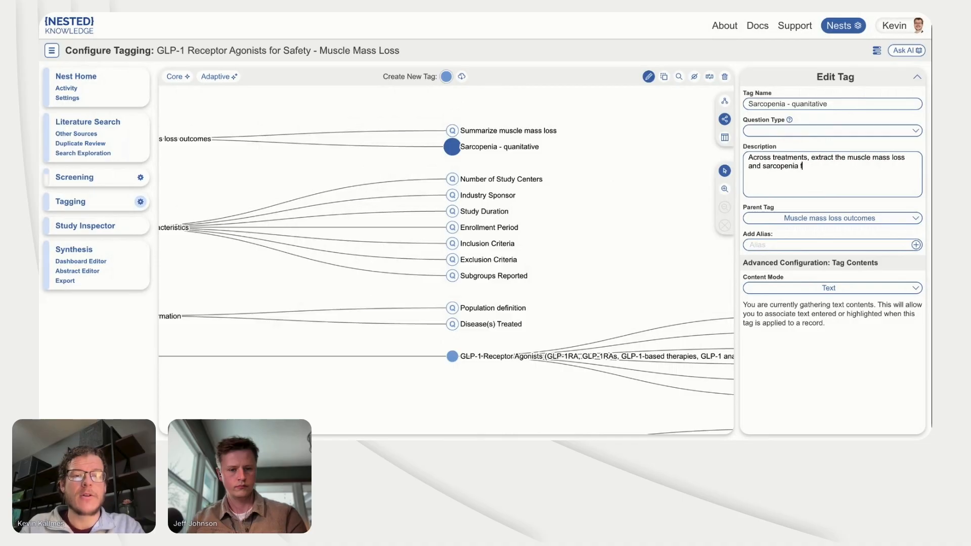
{"action": "type", "text": "or each"}
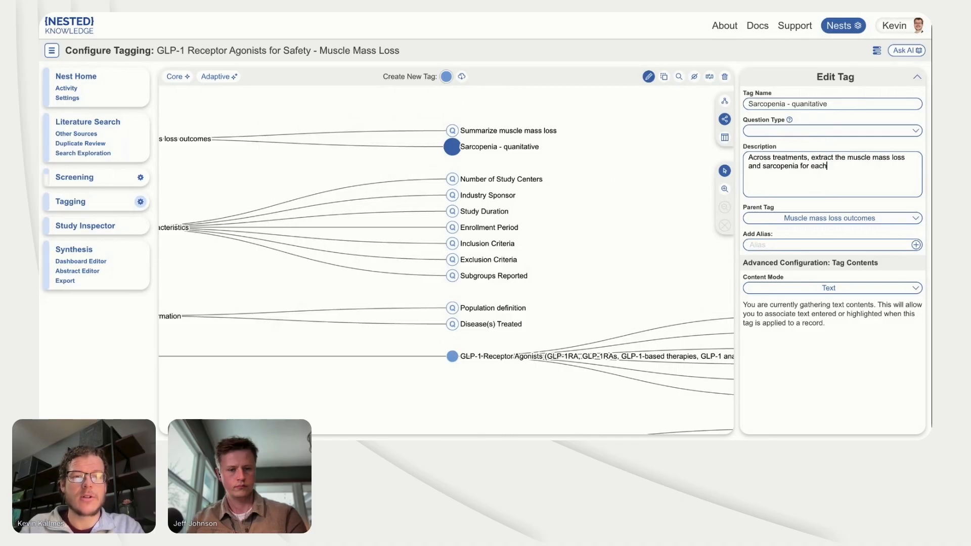
{"action": "type", "text": " patient pu"}
{"action": "type", "text": "p"}
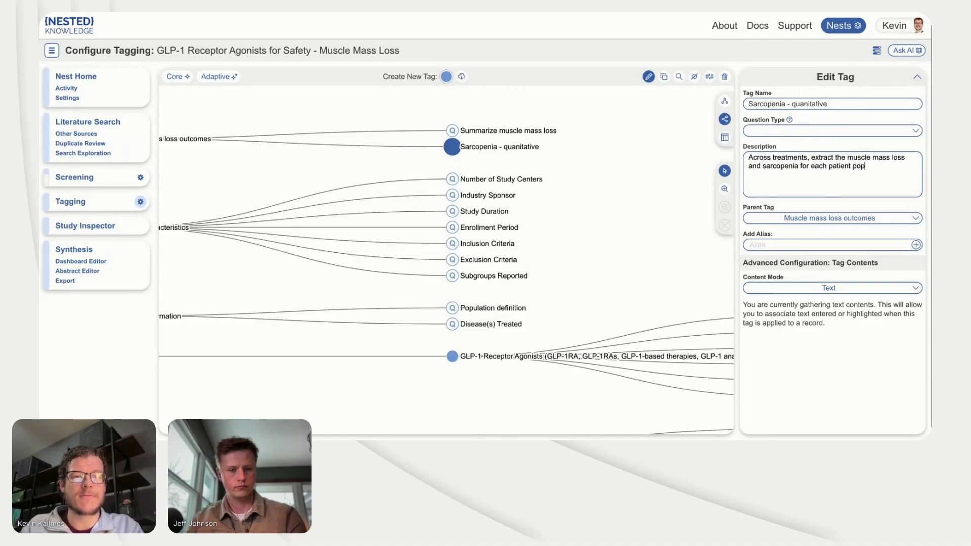
{"action": "type", "text": "ulation. "}
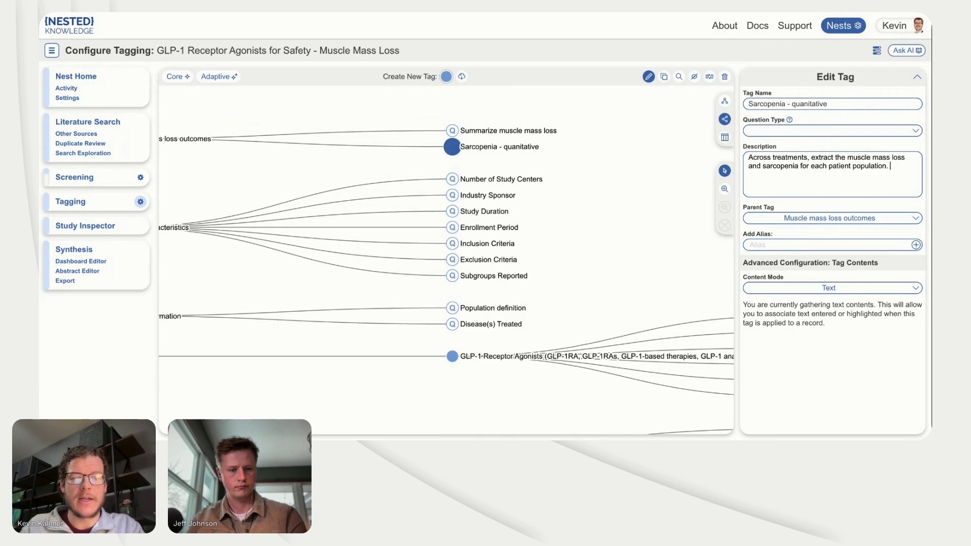
{"action": "type", "text": "Give numerical data"}
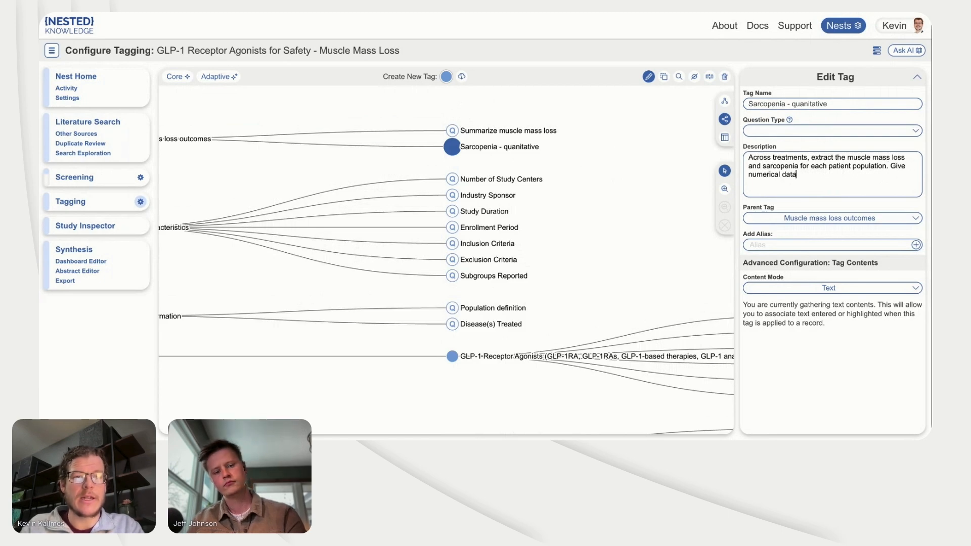
{"action": "type", "text": " with as lit"}
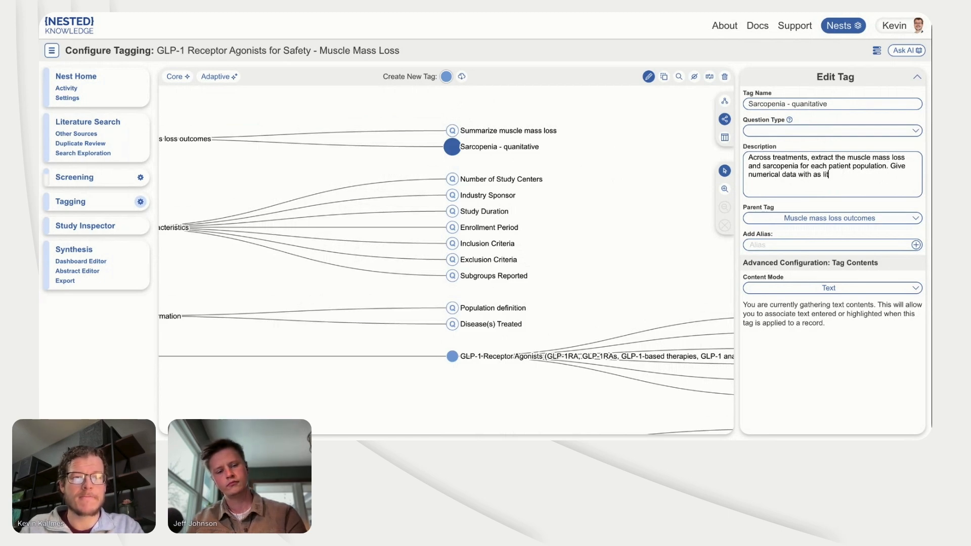
{"action": "type", "text": "tle text a p"}
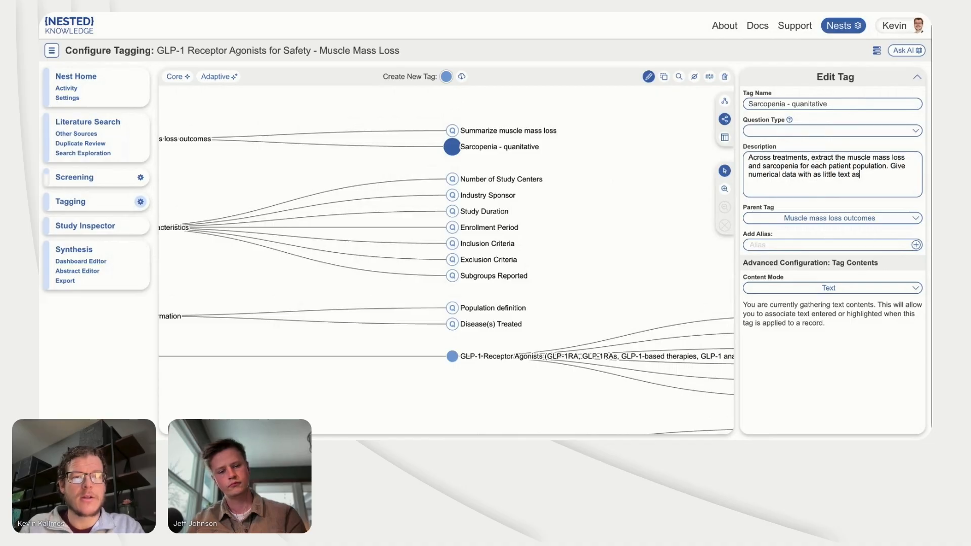
{"action": "type", "text": " possible"}
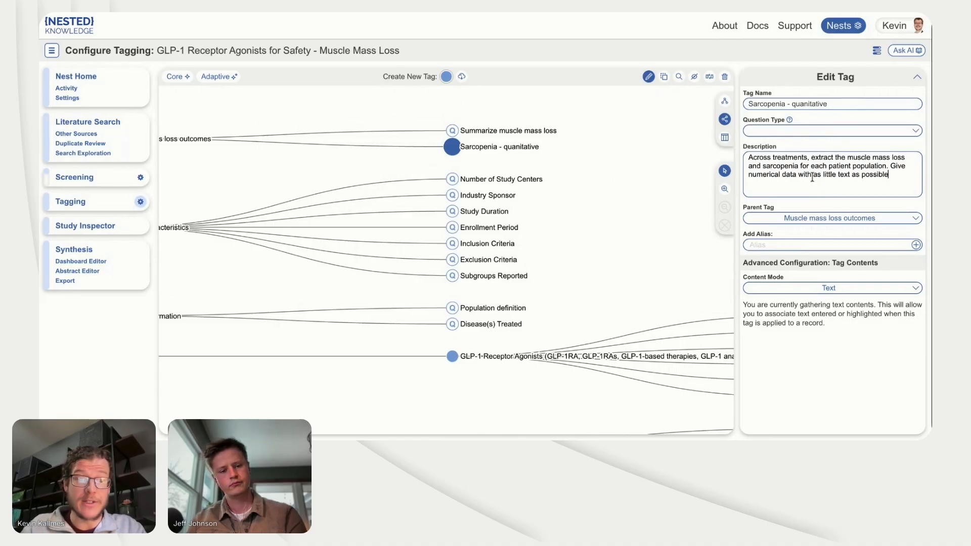
{"action": "left_click_drag", "start_coordinate": [797, 174], "coordinate": [890, 174]}
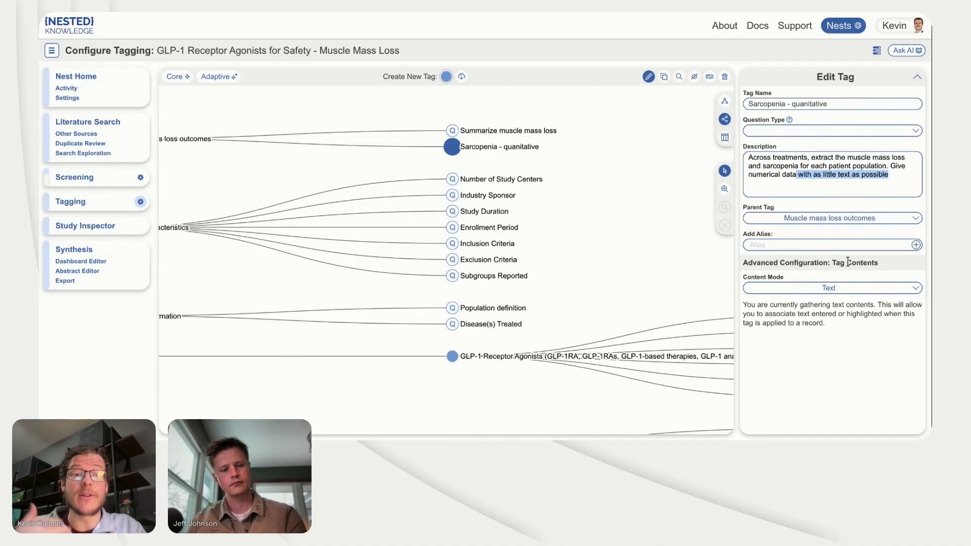
Step: Set the sarcopenia tag's content mode to Table and enter "Treatment" as the name of a new column
{"action": "left_click", "coordinate": [835, 288]}
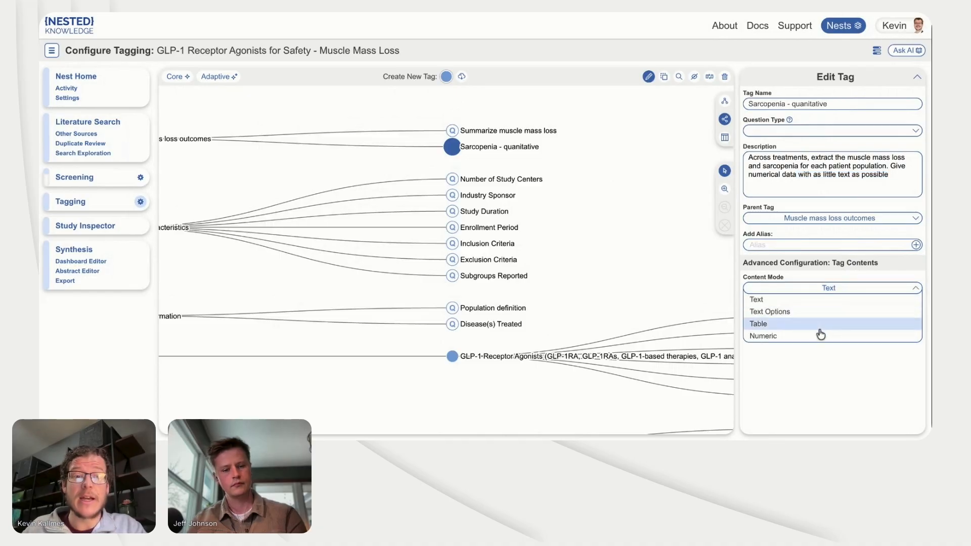
{"action": "left_click", "coordinate": [819, 328]}
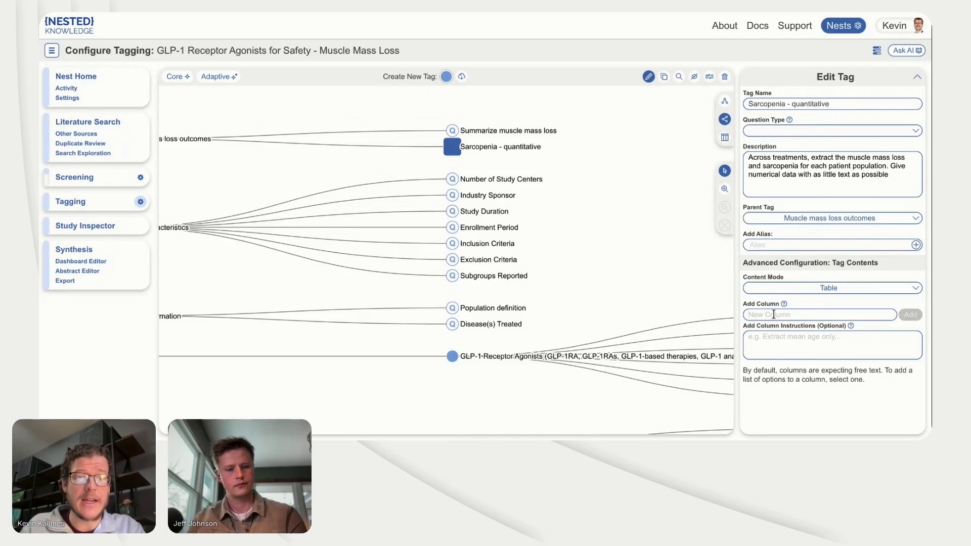
{"action": "left_click", "coordinate": [792, 313]}
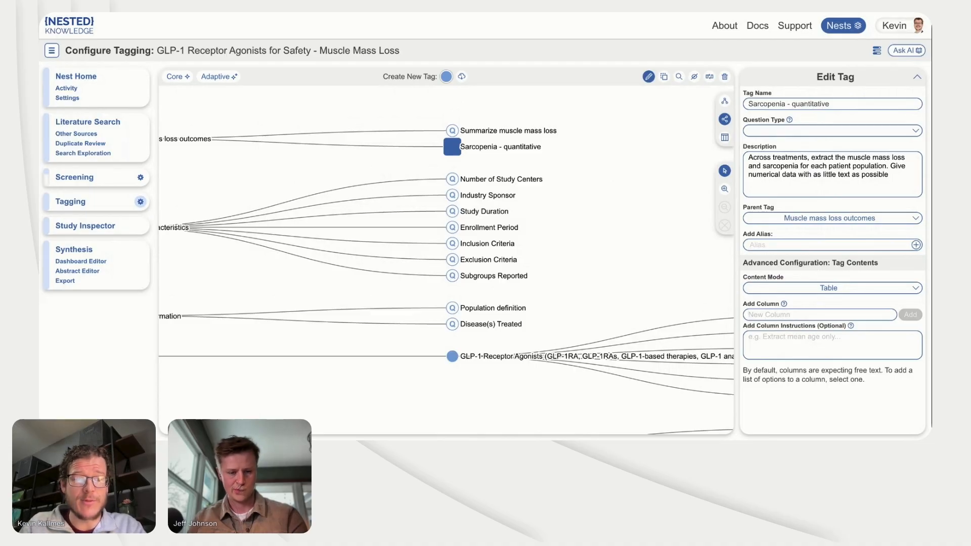
{"action": "type", "text": "T"}
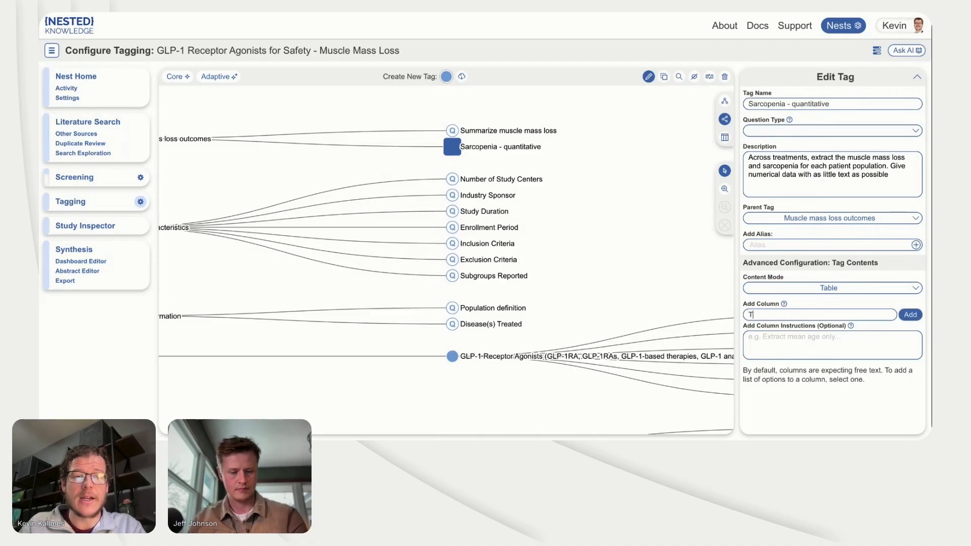
{"action": "type", "text": "reatment"}
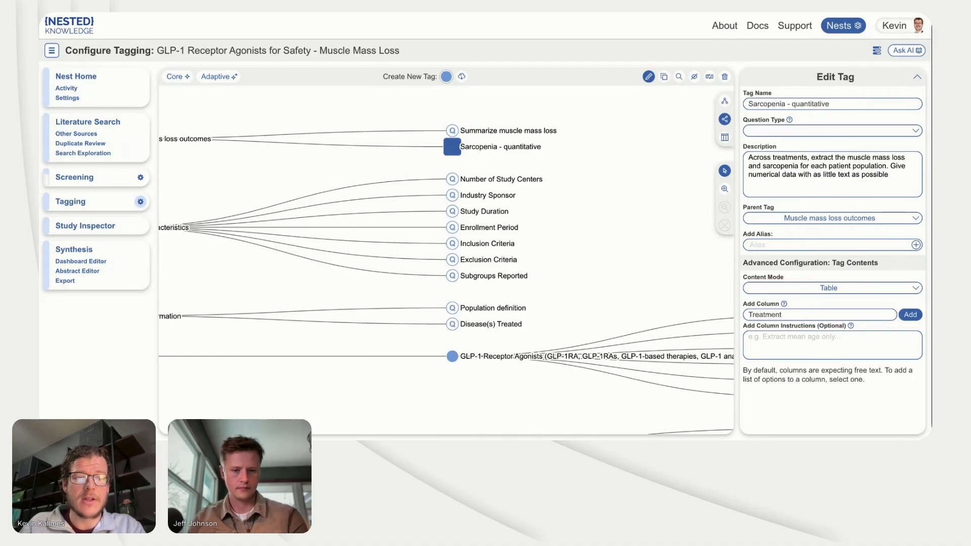
Step: Add the Treatment column to the table with the instructions "List the drug therapy given to the relevant patient group"
{"action": "left_click", "coordinate": [772, 353]}
{"action": "type", "text": "List the drug the"}
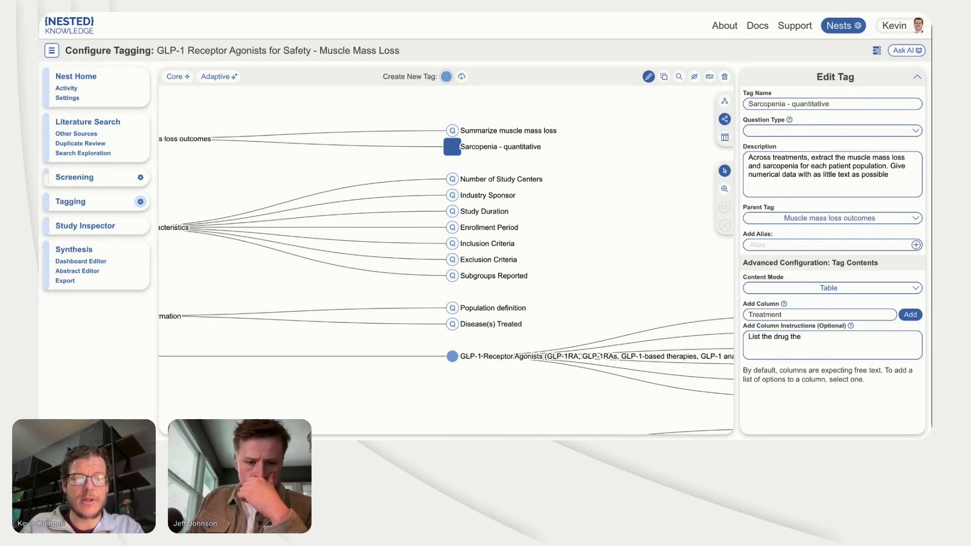
{"action": "type", "text": "rapy given to"}
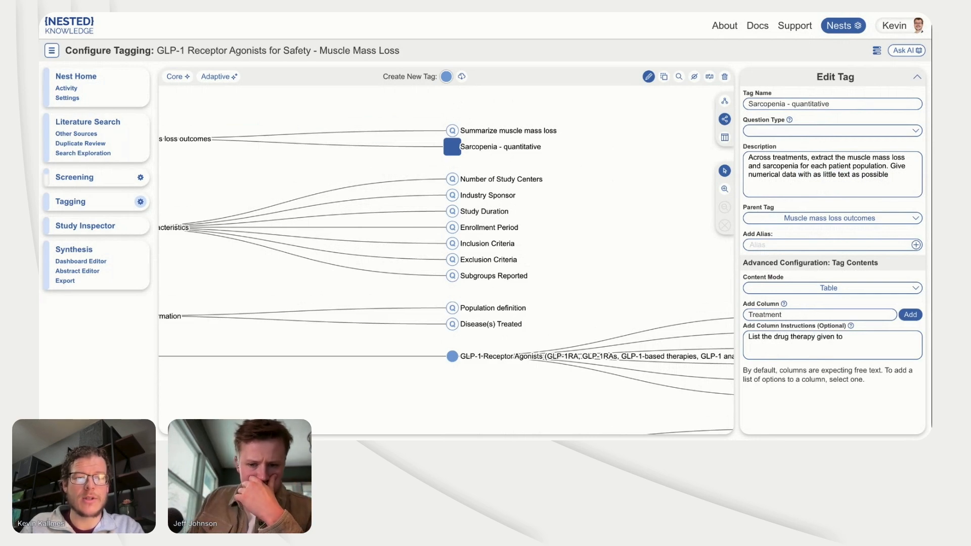
{"action": "type", "text": " the releva"}
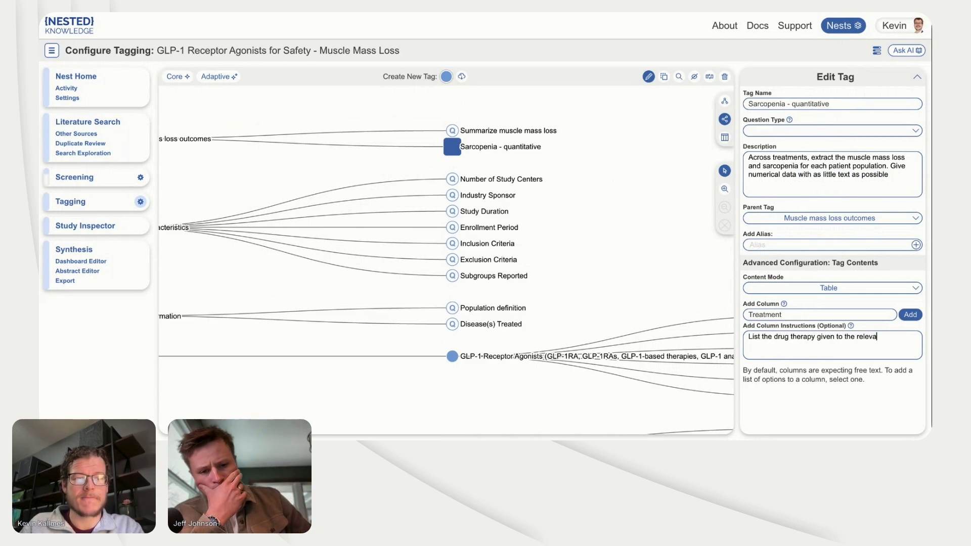
{"action": "type", "text": "nt patient group"}
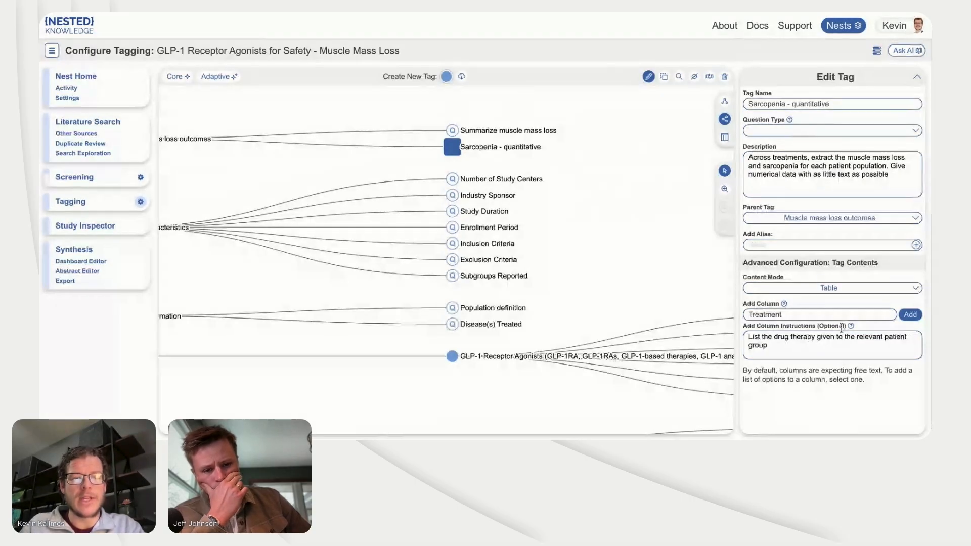
{"action": "left_click", "coordinate": [917, 315]}
Step: Add two more columns to the table, named "Number of patients" and "Sarcopenia (mean)", without column instructions
{"action": "left_click", "coordinate": [773, 315]}
{"action": "type", "text": "Nu"}
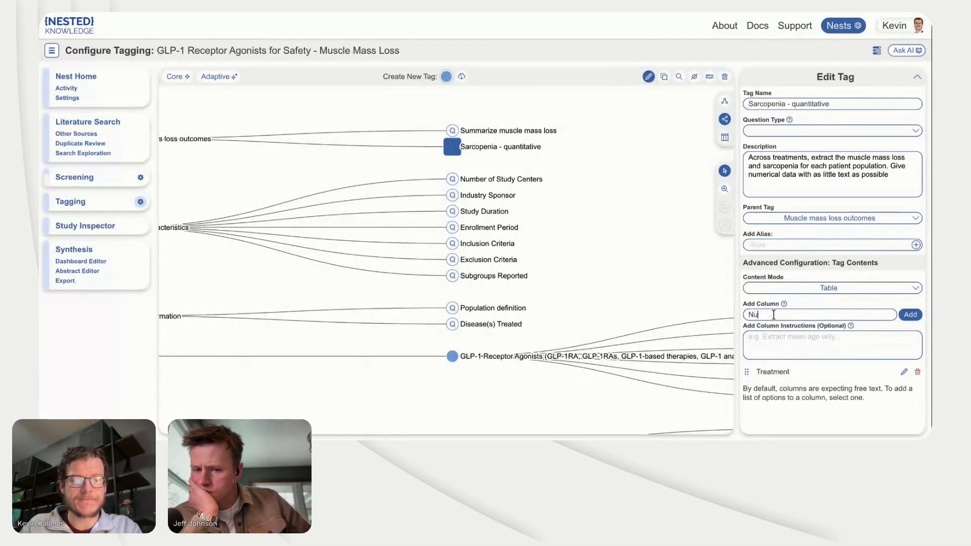
{"action": "type", "text": "mber of patients"}
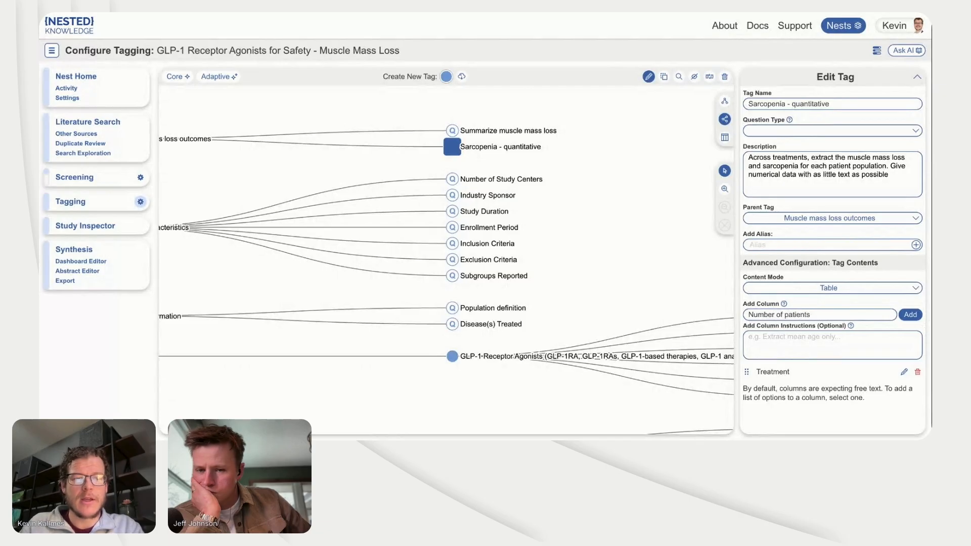
{"action": "key", "text": "Return"}
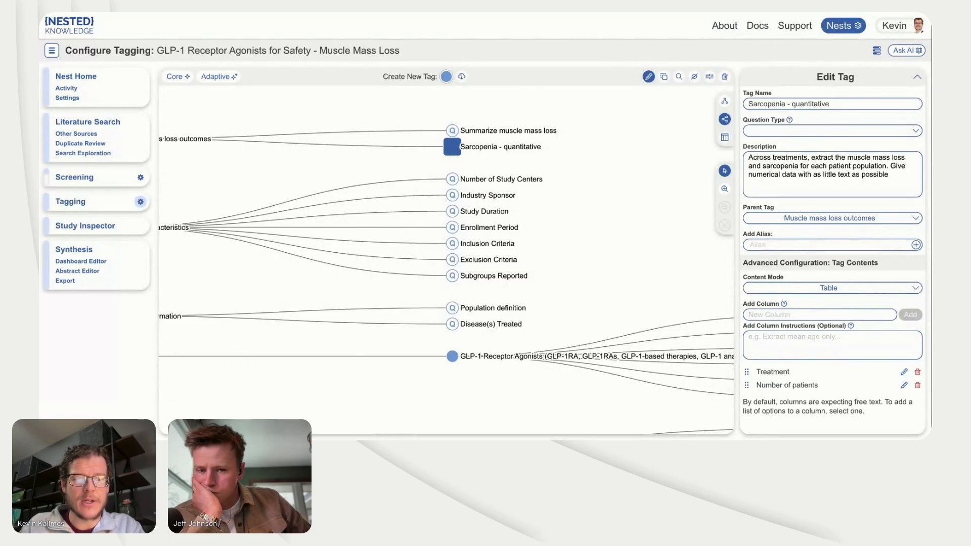
{"action": "type", "text": "Sarcop"}
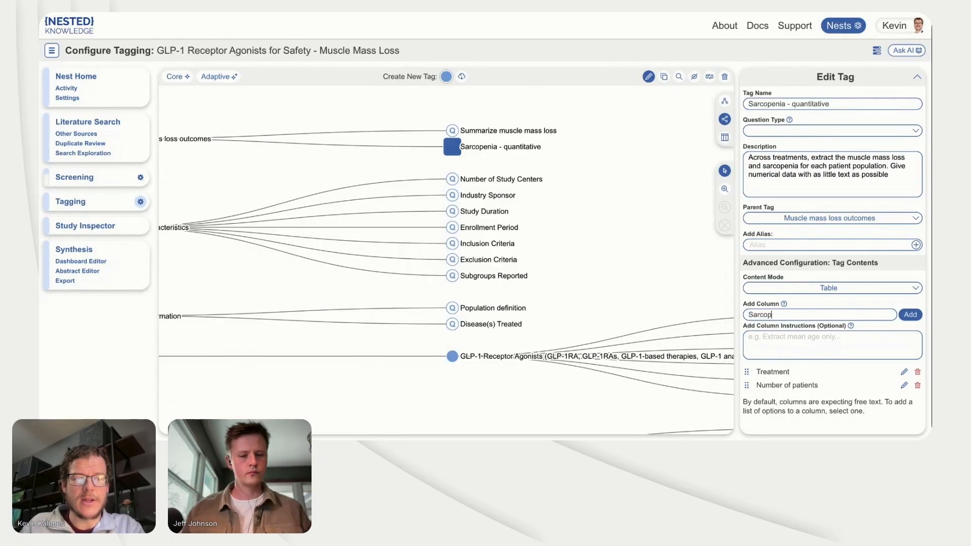
{"action": "type", "text": "enia (m"}
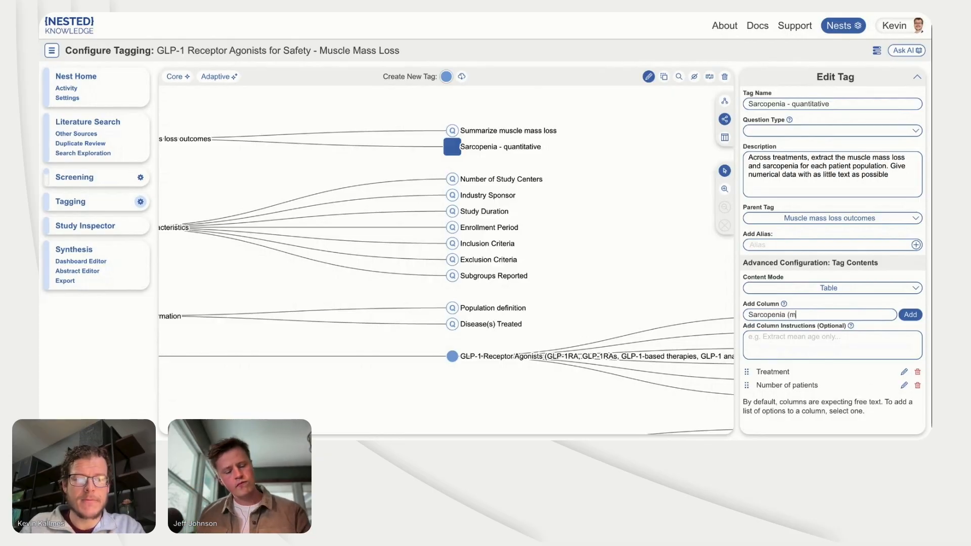
{"action": "type", "text": "ean)"}
{"action": "key", "text": "Return"}
Step: Add a column named "Muscle mass loss (as reported by authors)" to the sarcopenia tag's table
{"action": "type", "text": "M"}
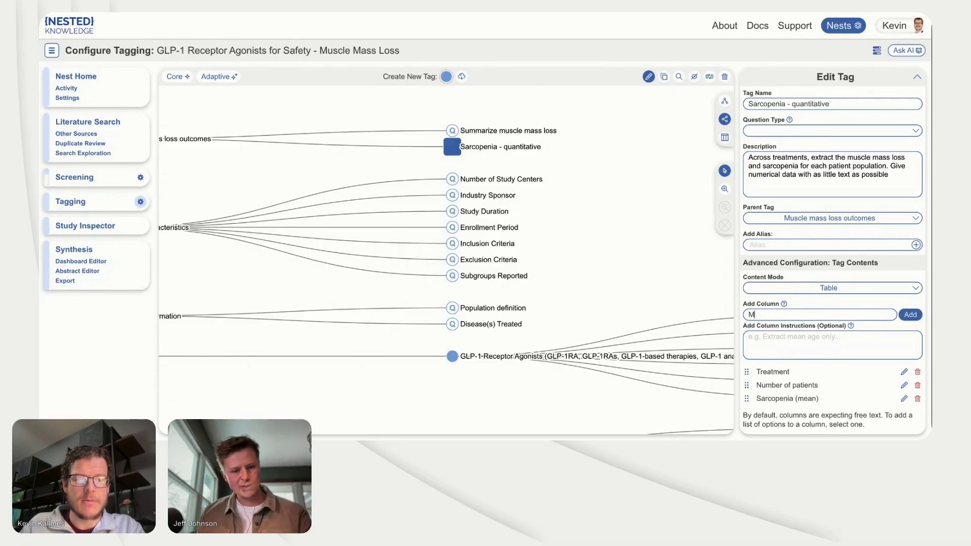
{"action": "type", "text": "suscle m"}
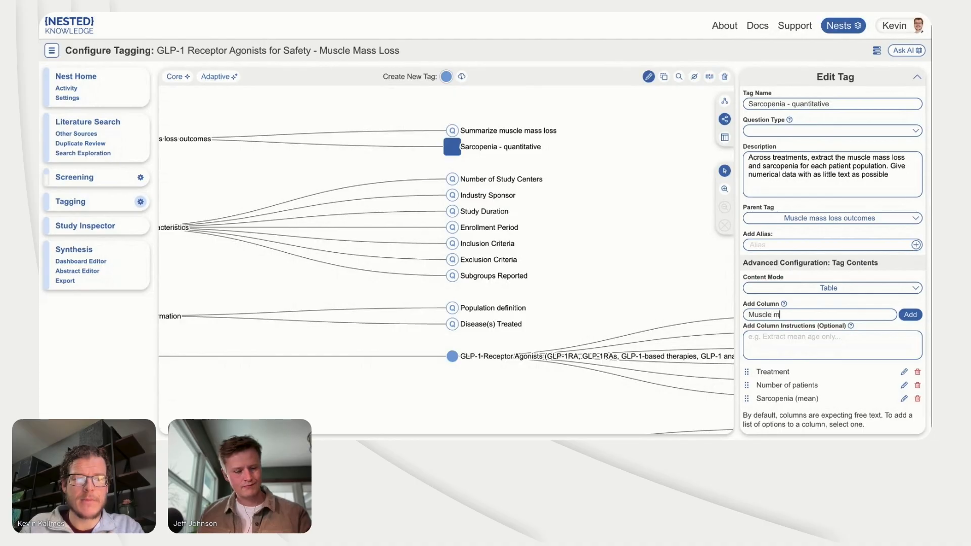
{"action": "type", "text": "ass loss"}
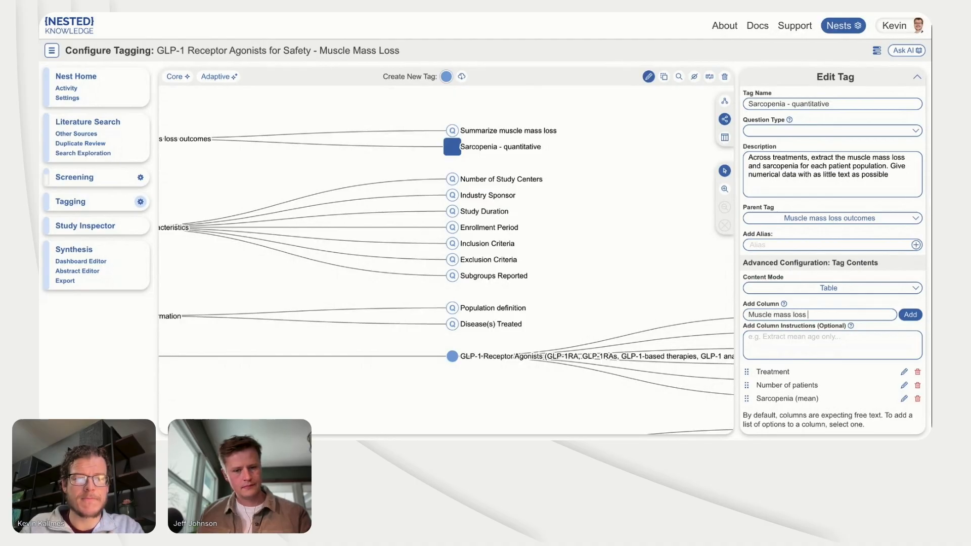
{"action": "type", "text": " (as reported by authors"}
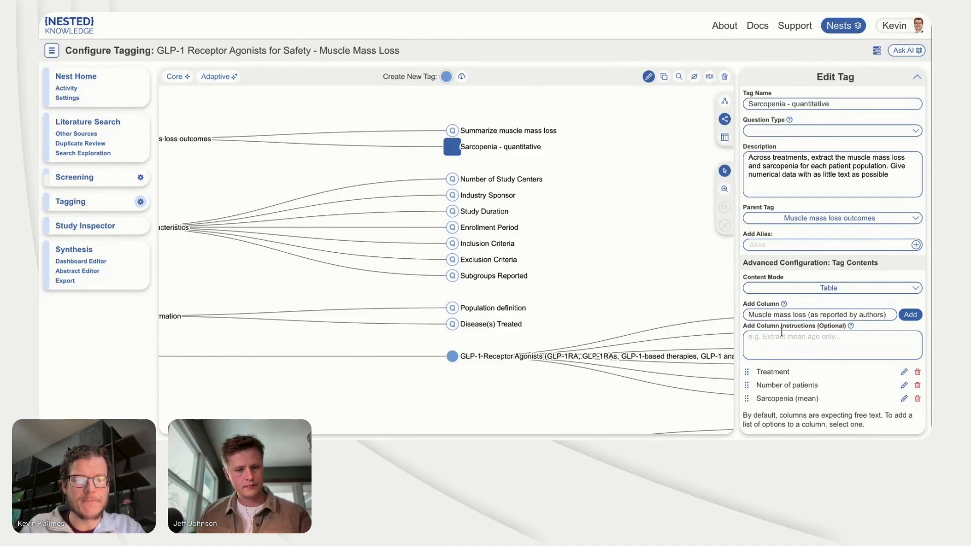
{"action": "left_click", "coordinate": [772, 345]}
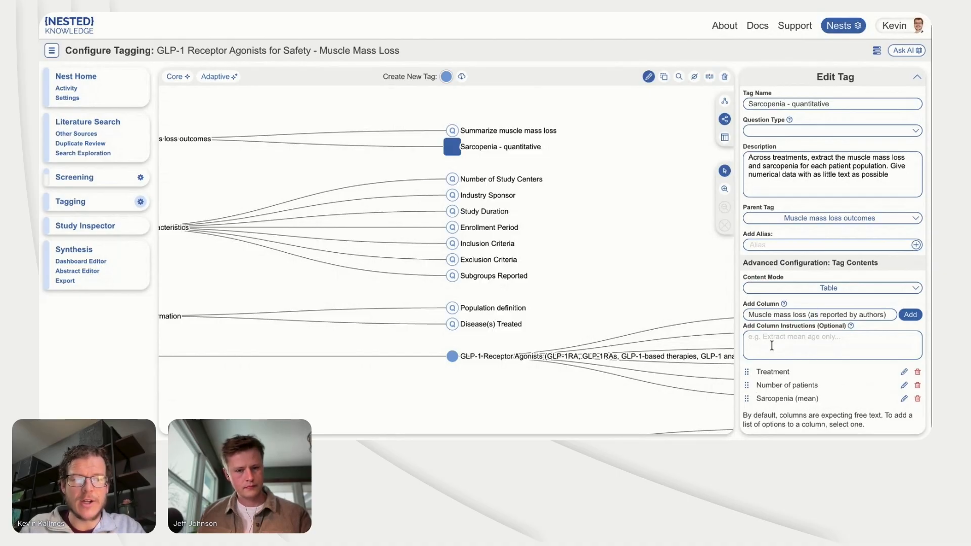
{"action": "left_click", "coordinate": [910, 314]}
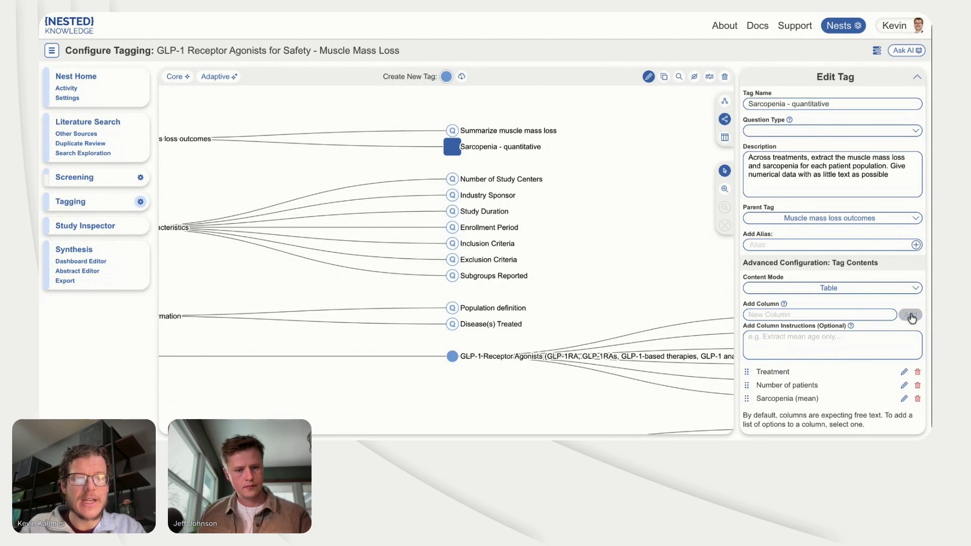
Step: Add a "Timepoint of outcome reporting" column and set the Sarcopenia - quantitative tag's question type to Apply
{"action": "left_click", "coordinate": [811, 315]}
{"action": "type", "text": "Timepoint of outco"}
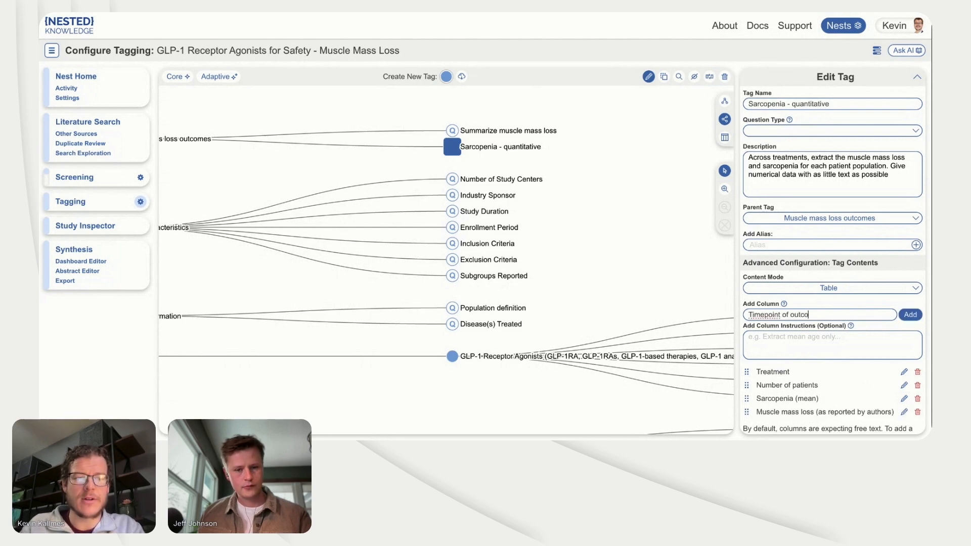
{"action": "type", "text": "me reporting"}
{"action": "left_click", "coordinate": [910, 315]}
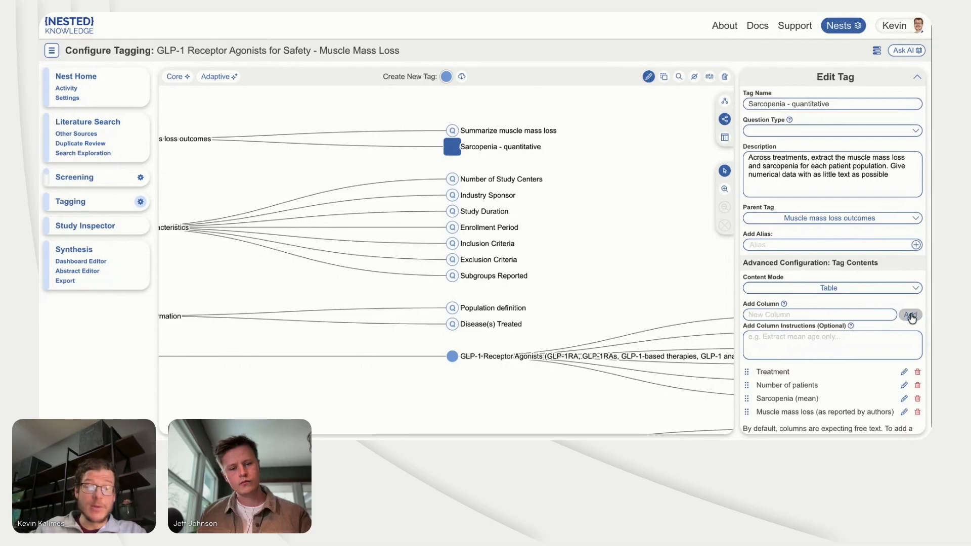
{"action": "left_click", "coordinate": [781, 133]}
{"action": "left_click", "coordinate": [783, 153]}
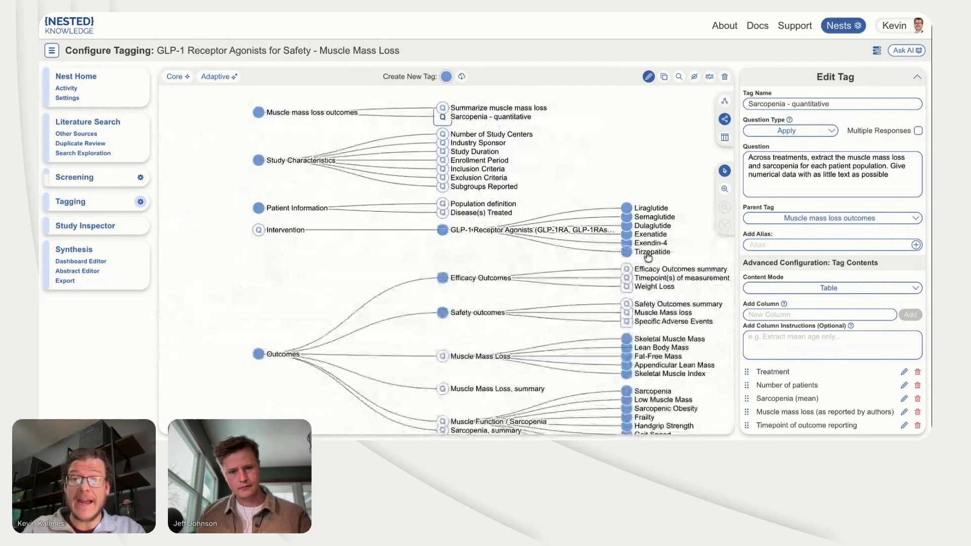
Step: Review the questions and content modes of the muscle mass loss outcome tags, several Study Characteristics tags, and the Weight Loss and Muscle Mass loss tags
{"action": "left_click", "coordinate": [516, 108]}
{"action": "left_click", "coordinate": [513, 120]}
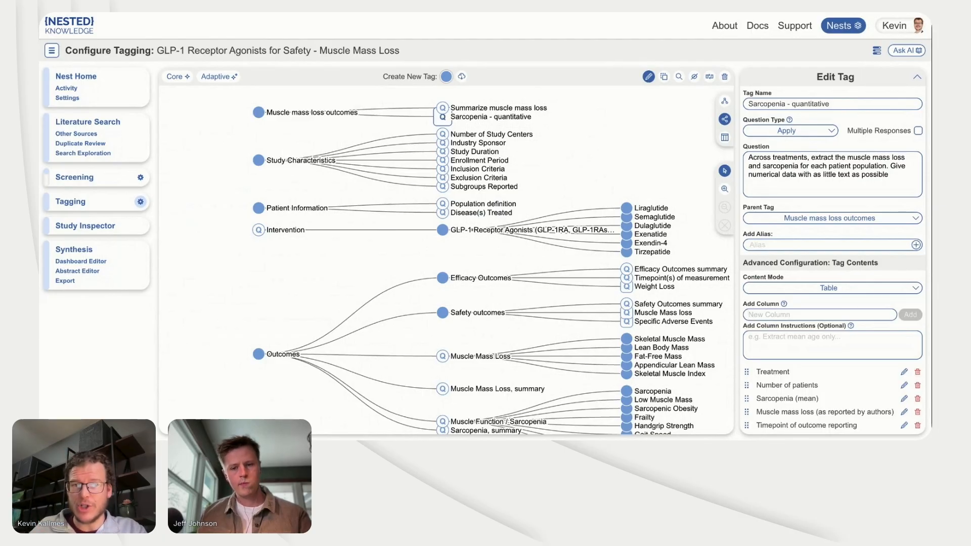
{"action": "left_click", "coordinate": [464, 108]}
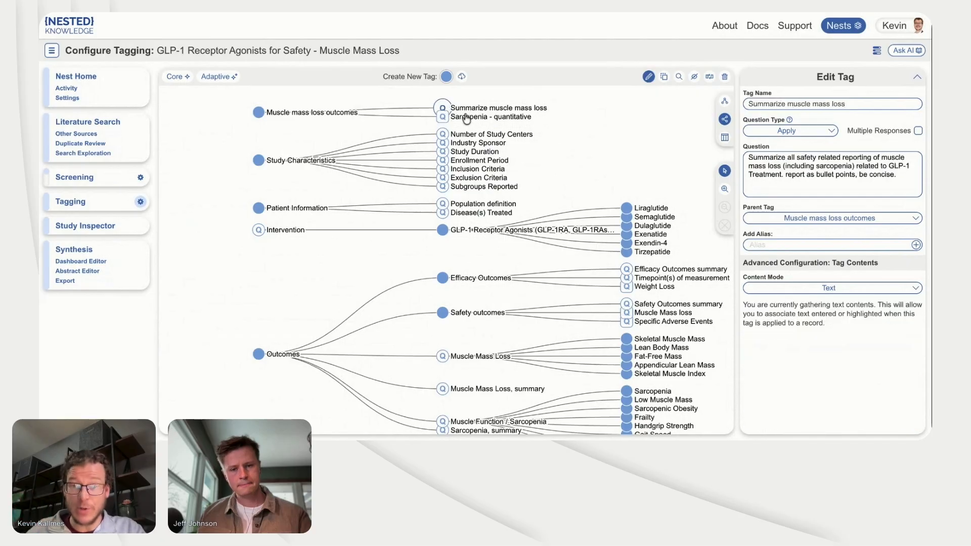
{"action": "left_click", "coordinate": [466, 116]}
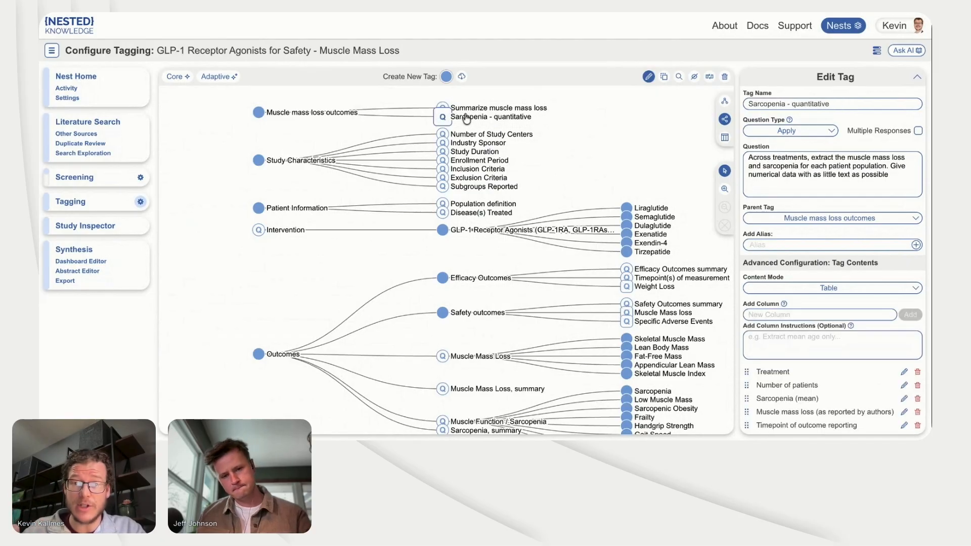
{"action": "scroll", "coordinate": [443, 136], "scroll_direction": "up", "scroll_amount": 5}
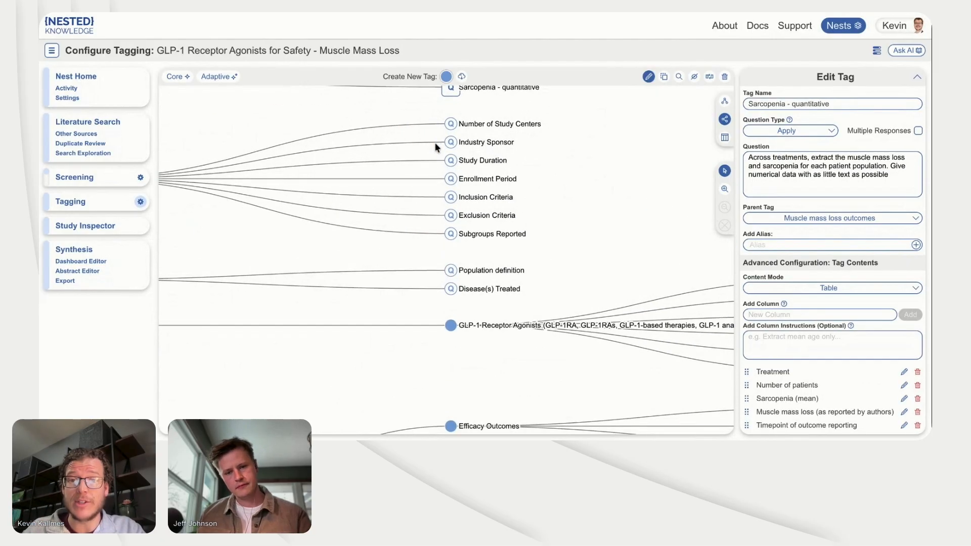
{"action": "left_click", "coordinate": [452, 129]}
{"action": "left_click", "coordinate": [453, 147]}
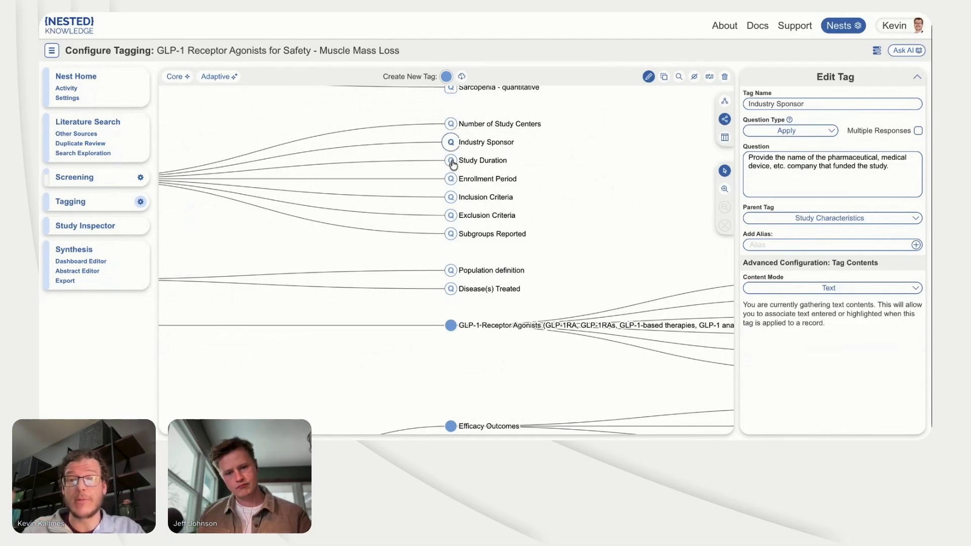
{"action": "left_click", "coordinate": [452, 165]}
{"action": "scroll", "coordinate": [498, 293], "scroll_direction": "down", "scroll_amount": 3}
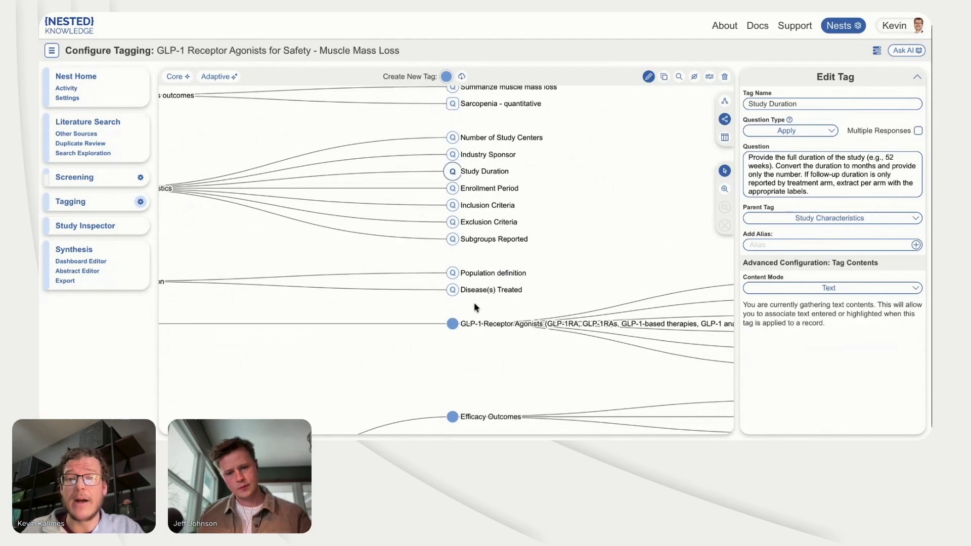
{"action": "scroll", "coordinate": [539, 329], "scroll_direction": "down", "scroll_amount": 3}
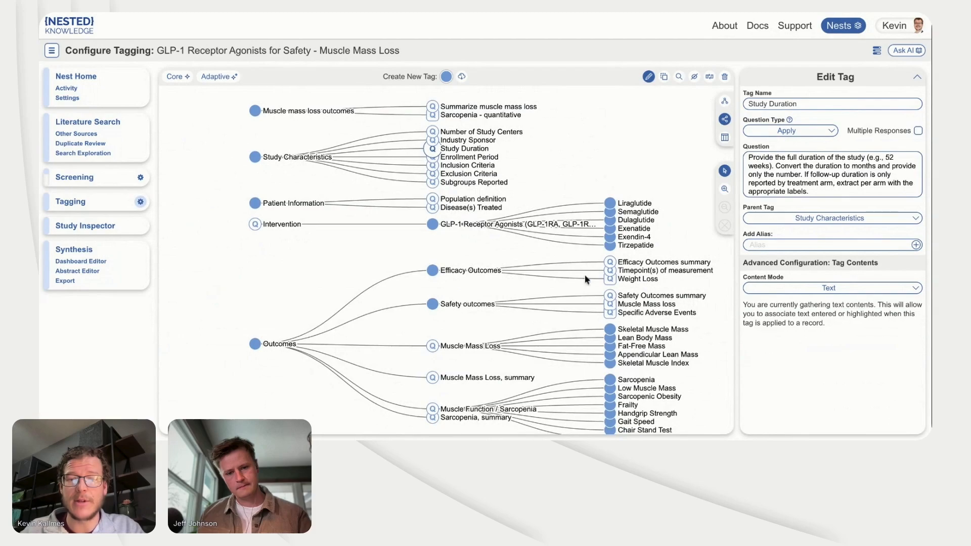
{"action": "scroll", "coordinate": [610, 251], "scroll_direction": "up", "scroll_amount": 2}
{"action": "scroll", "coordinate": [610, 252], "scroll_direction": "down", "scroll_amount": 3}
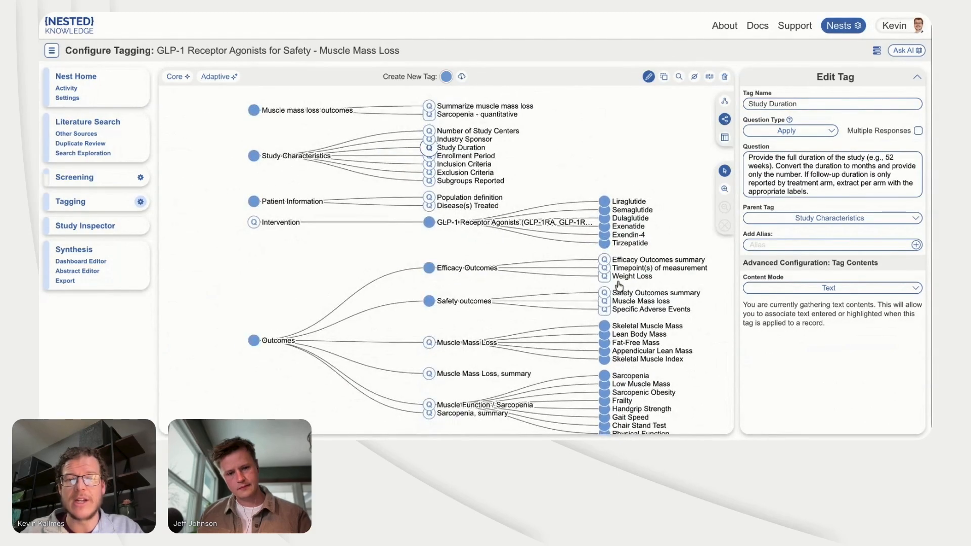
{"action": "scroll", "coordinate": [621, 284], "scroll_direction": "up", "scroll_amount": 5}
{"action": "left_click", "coordinate": [593, 277]}
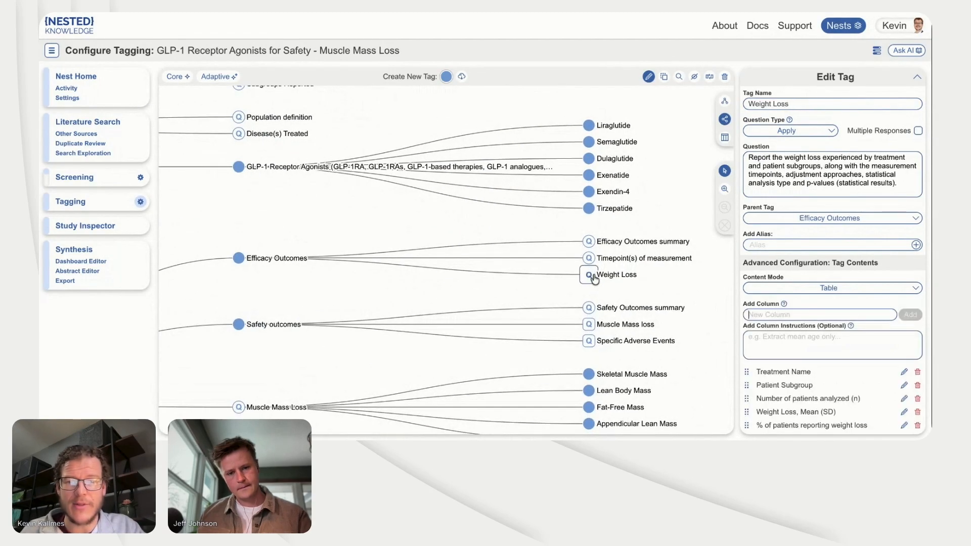
{"action": "left_click", "coordinate": [589, 329]}
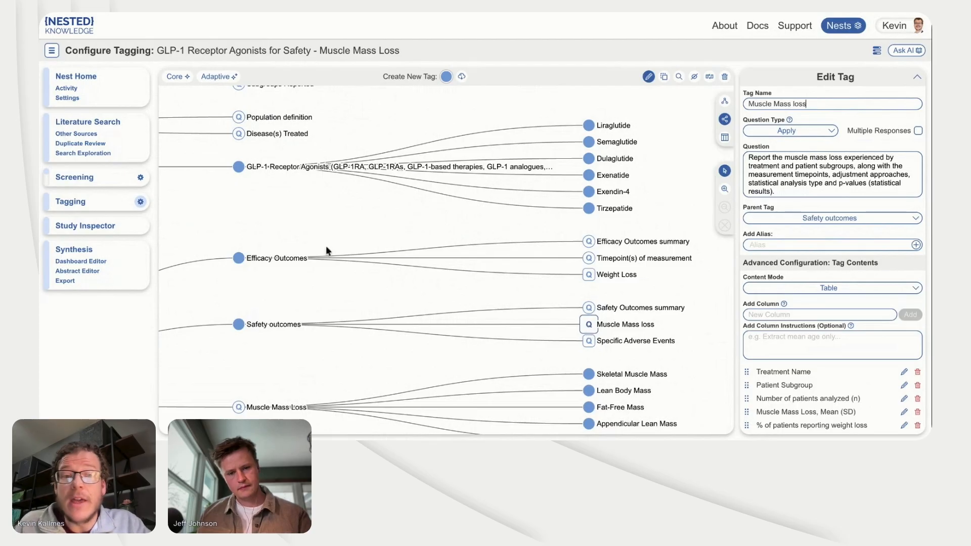
Step: Apply the Core Smart Tags for Study Type, Study Size and Study Location, leaving out PICOs
{"action": "left_click", "coordinate": [180, 80]}
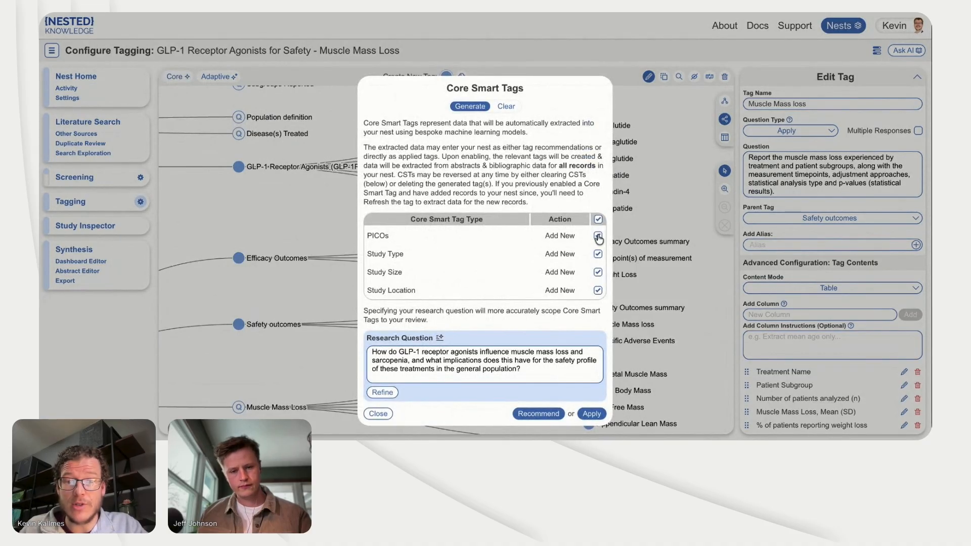
{"action": "left_click", "coordinate": [598, 236]}
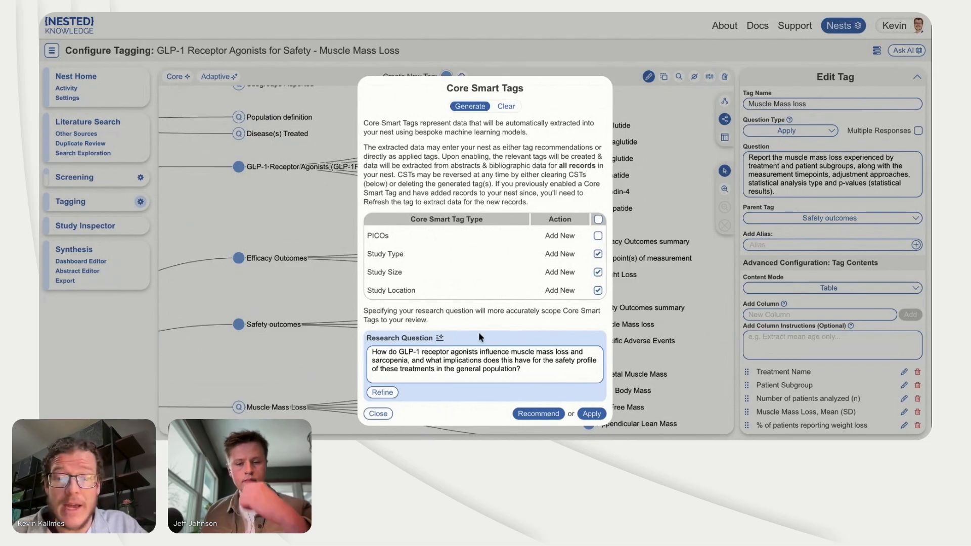
{"action": "left_click", "coordinate": [587, 414]}
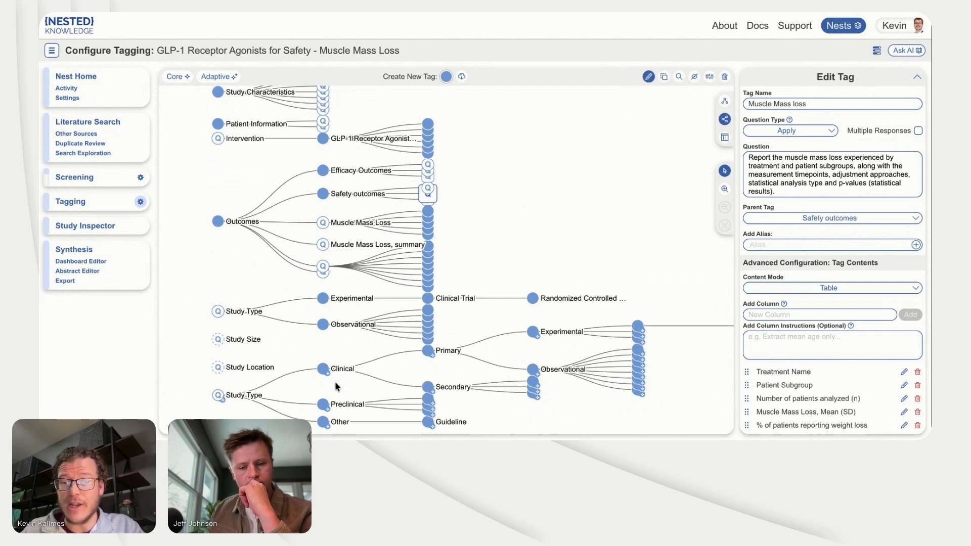
Step: Delete the original Study Type tag, the one with Experimental and Observational directly beneath it, recursively with all its child tags
{"action": "scroll", "coordinate": [334, 382], "scroll_direction": "up", "scroll_amount": 5}
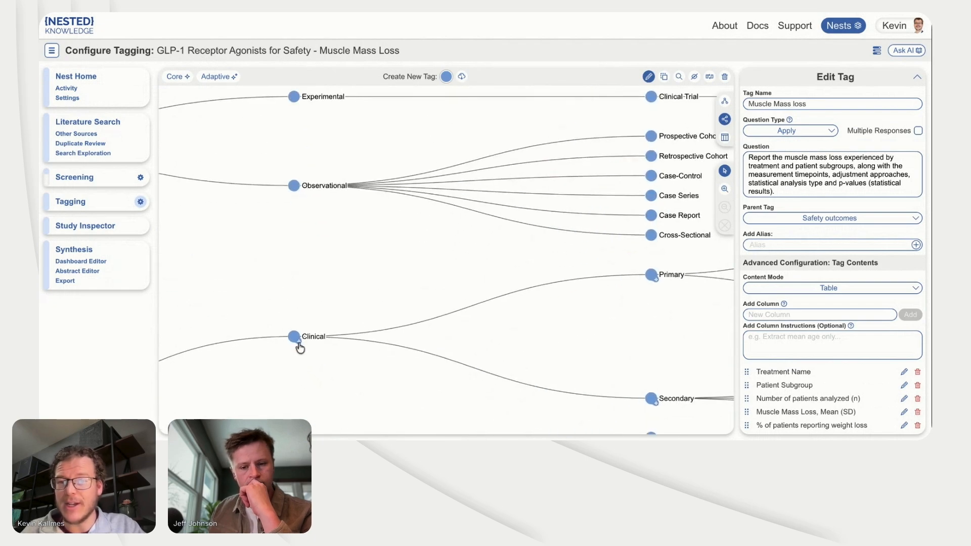
{"action": "scroll", "coordinate": [308, 347], "scroll_direction": "down", "scroll_amount": 5}
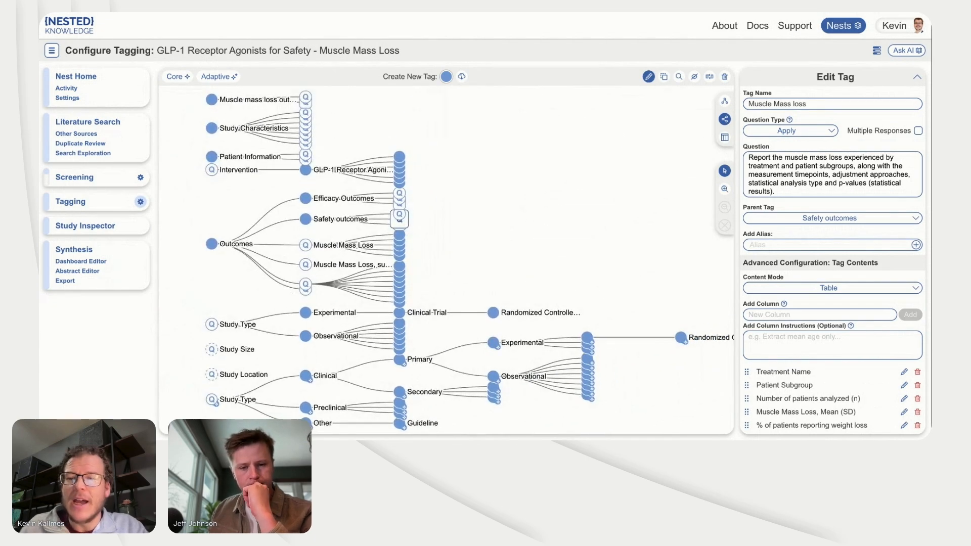
{"action": "left_click", "coordinate": [725, 77]}
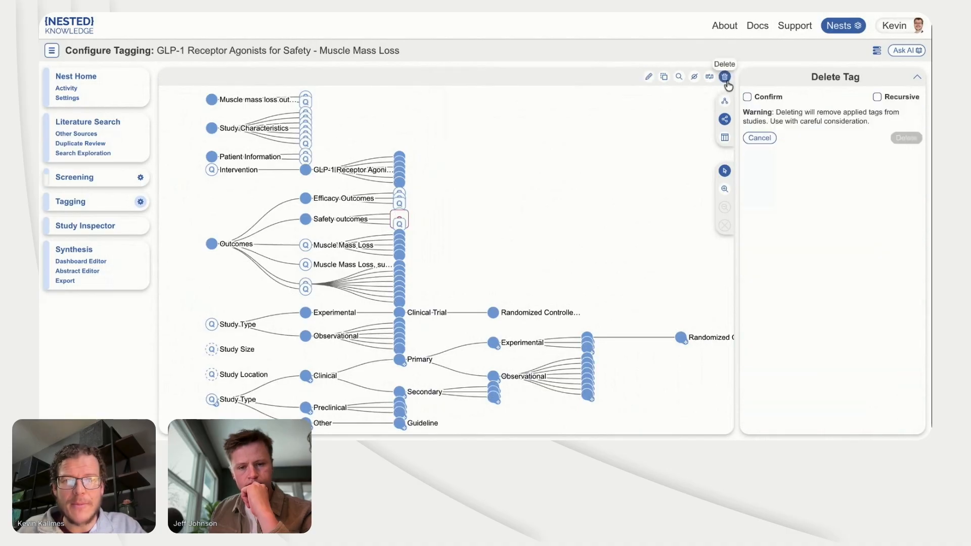
{"action": "left_click", "coordinate": [747, 97]}
{"action": "left_click", "coordinate": [877, 96]}
{"action": "left_click", "coordinate": [899, 134]}
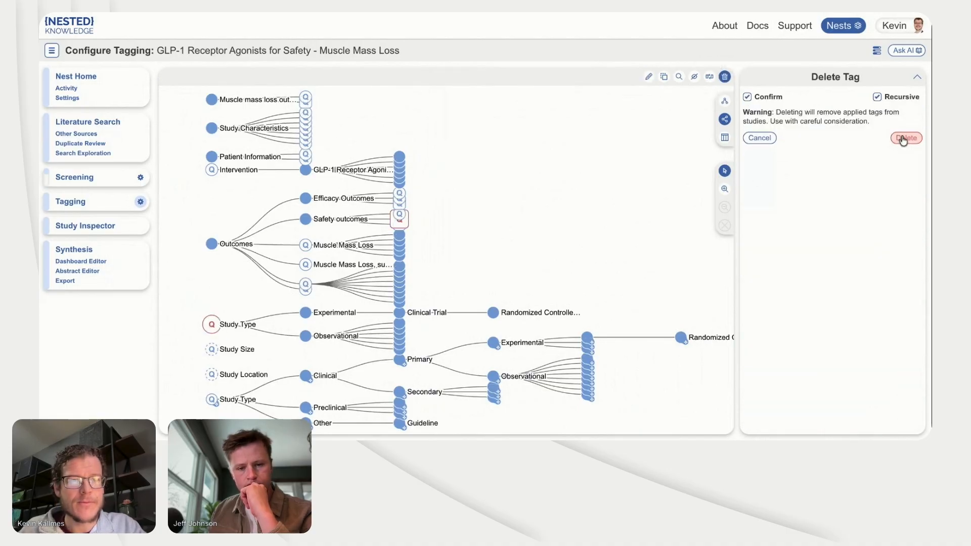
Step: Generate Adaptive Smart Tags from the abstracts with annotations required, applying them directly, and check the remaining generations
{"action": "left_click", "coordinate": [647, 79]}
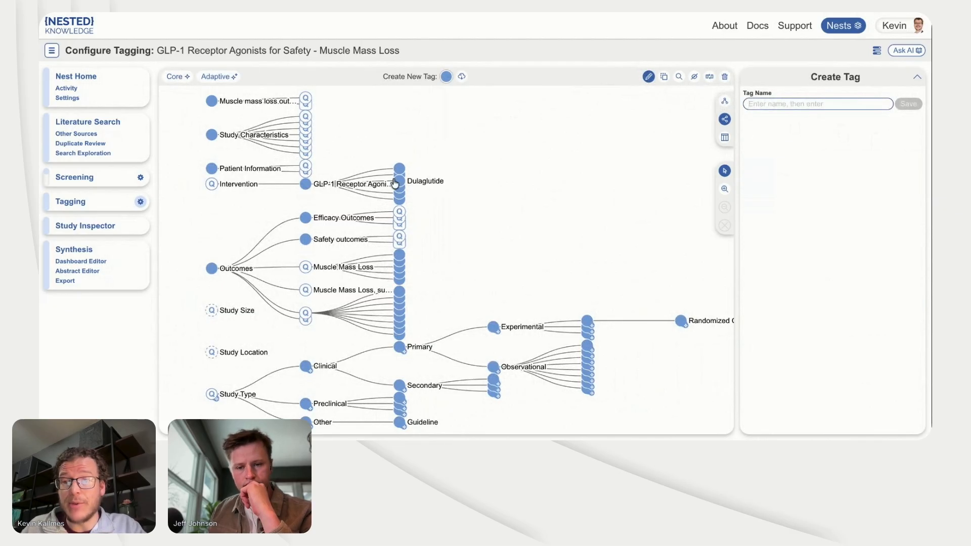
{"action": "left_click", "coordinate": [221, 81]}
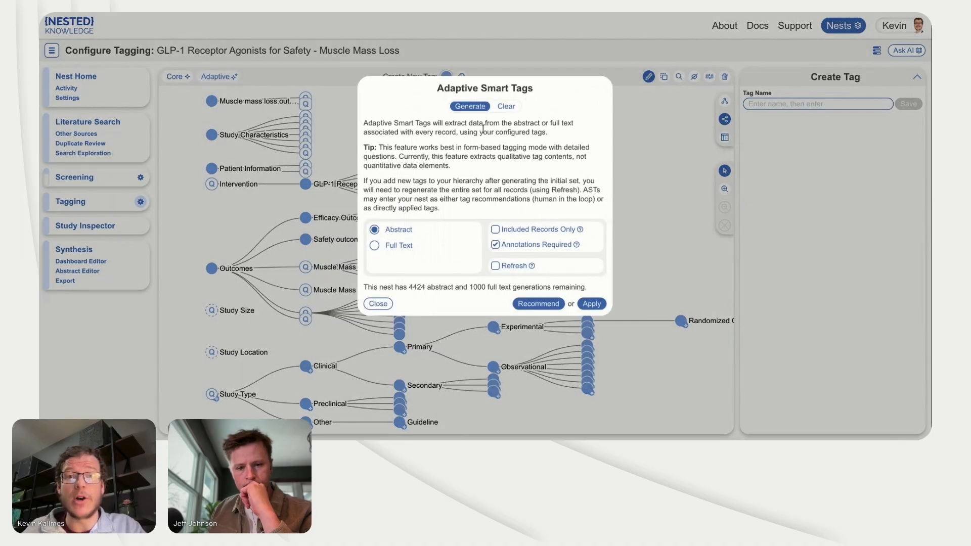
{"action": "left_click", "coordinate": [596, 306]}
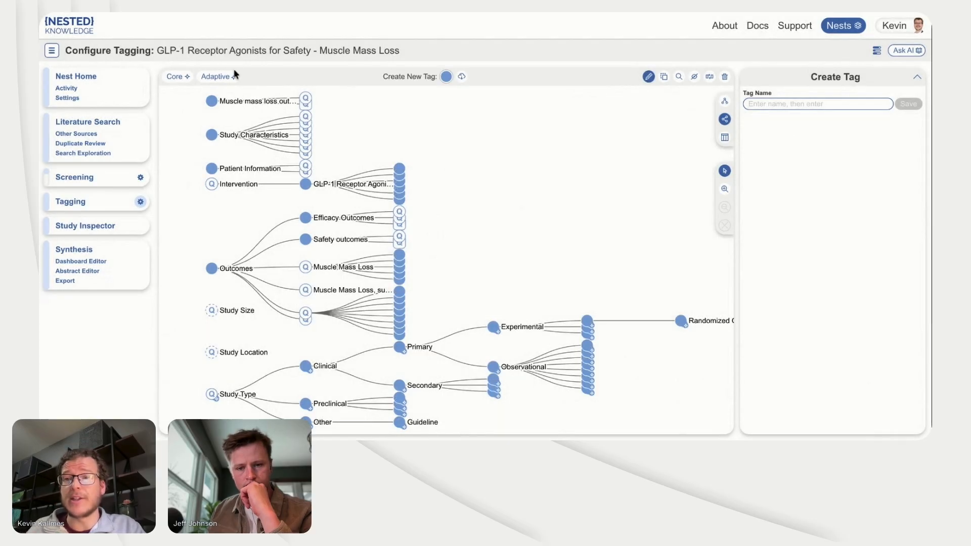
{"action": "left_click", "coordinate": [229, 77]}
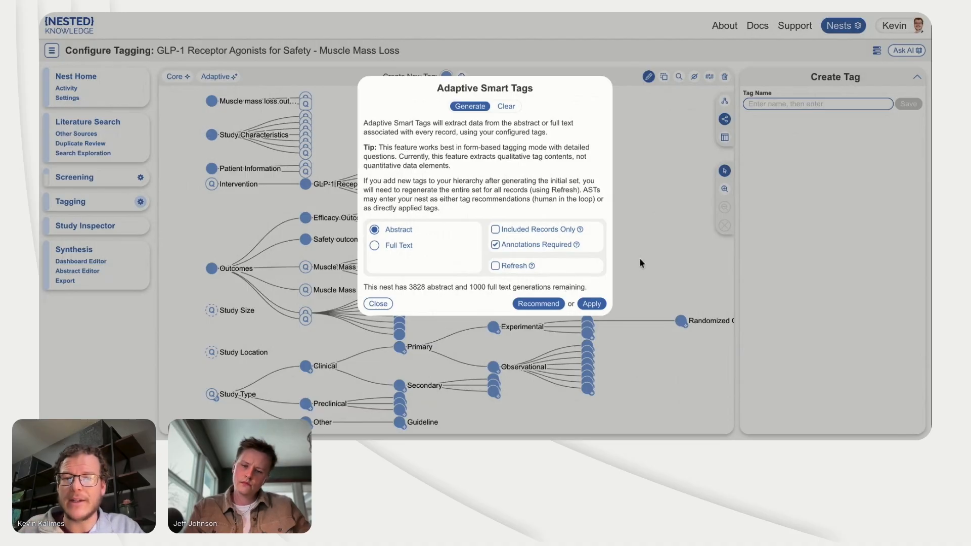
{"action": "key", "text": "Escape"}
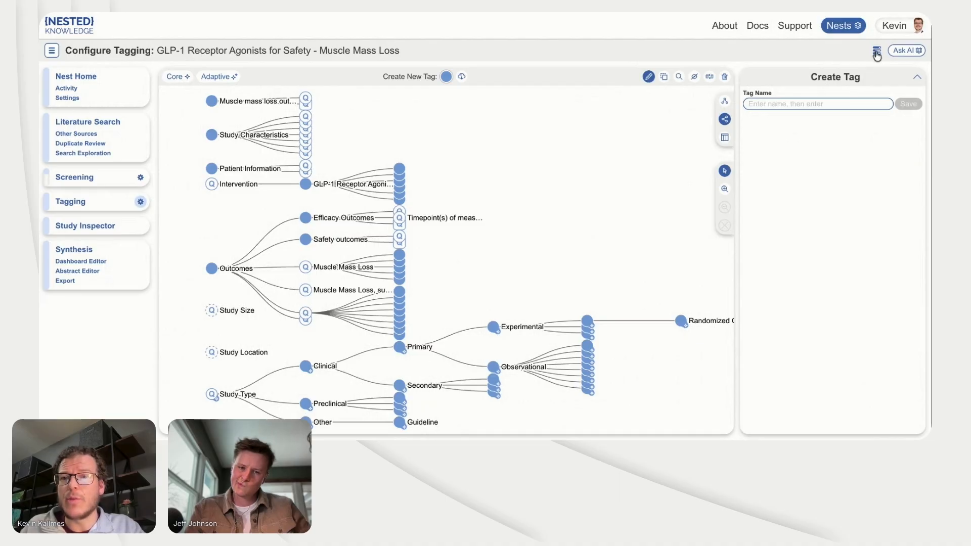
Step: Apply a screening threshold of 3 satisfied criteria for both criteria types, including records at or above it and excluding those below
{"action": "left_click", "coordinate": [140, 177]}
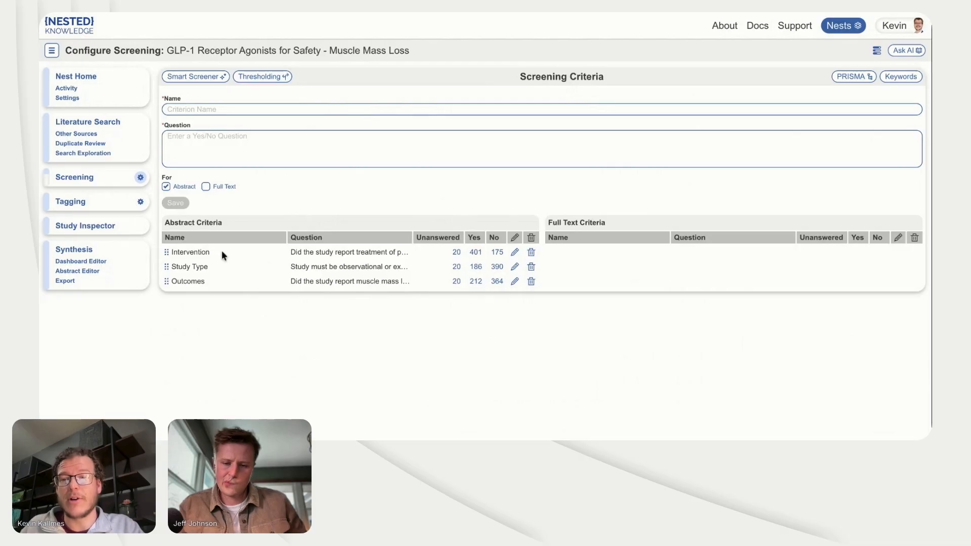
{"action": "left_click", "coordinate": [257, 79]}
{"action": "left_click", "coordinate": [403, 202]}
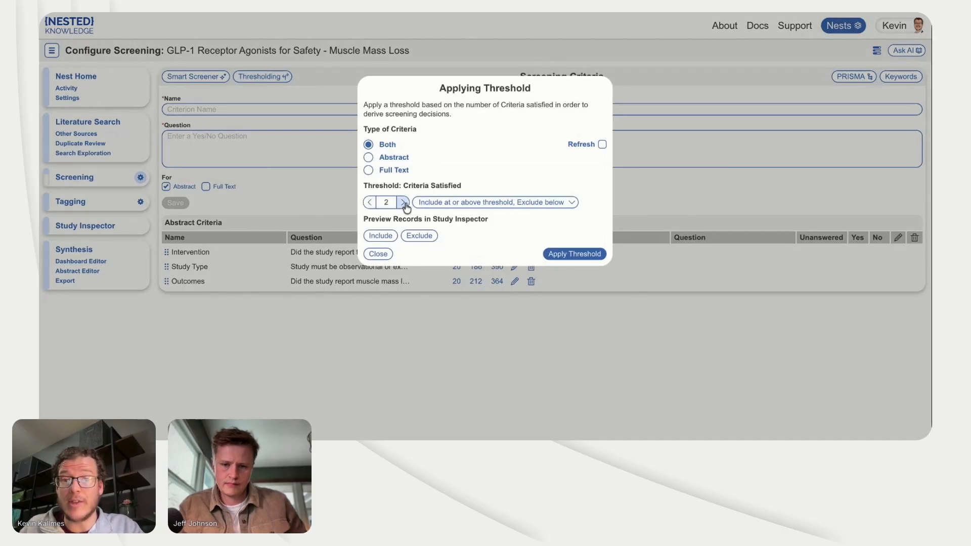
{"action": "left_click", "coordinate": [402, 202]}
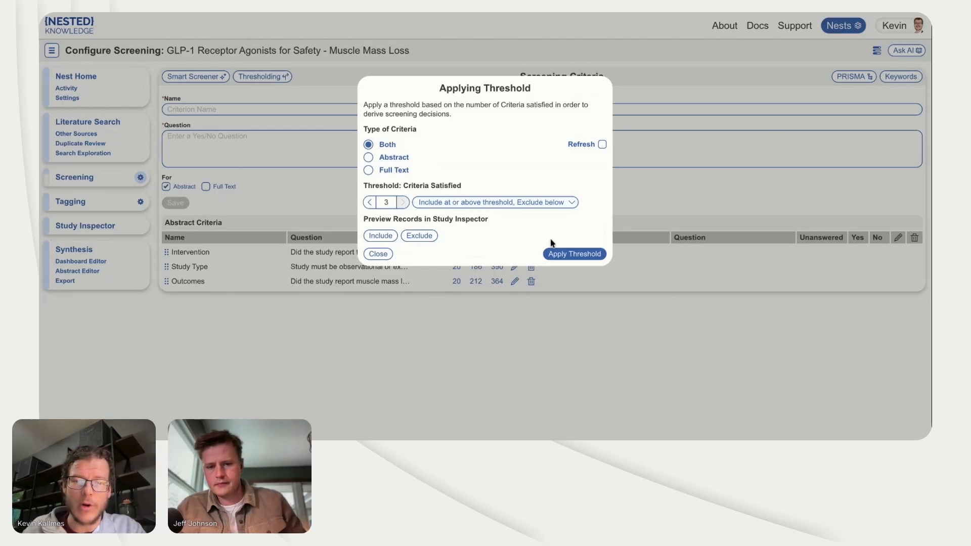
{"action": "left_click", "coordinate": [573, 255]}
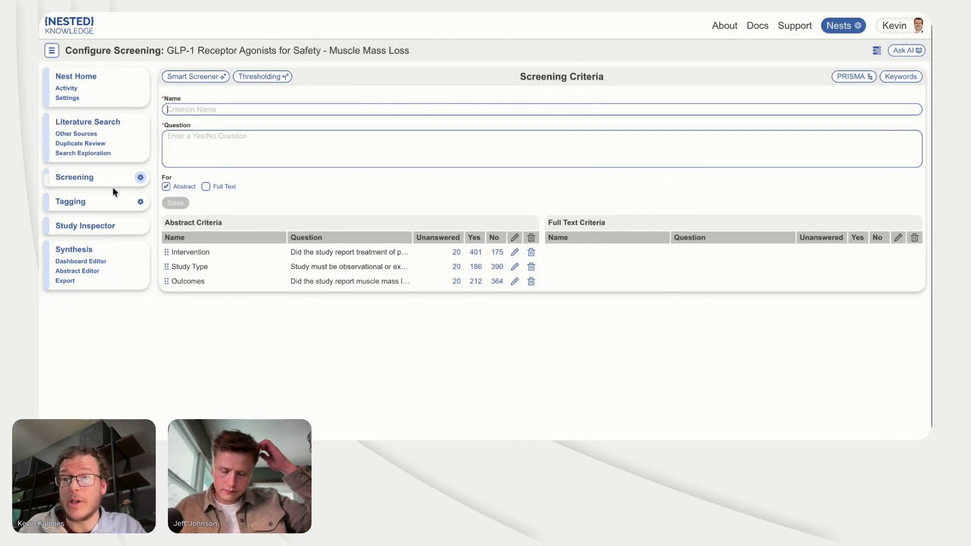
Step: Review the unscreened record without an abstract, and the criteria answers and supporting annotations of the "Marked weight loss on liraglutide 3.0 mg" study
{"action": "left_click", "coordinate": [89, 182]}
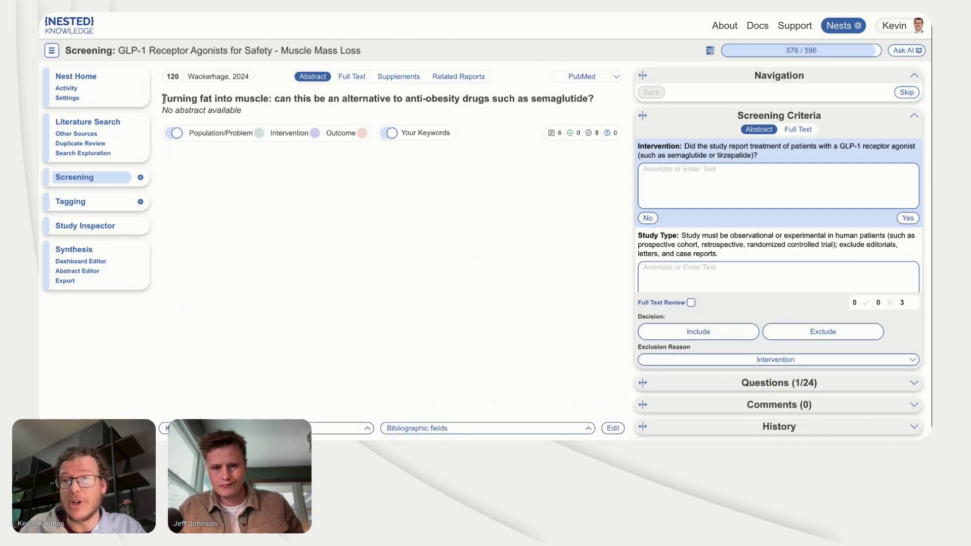
{"action": "left_click_drag", "start_coordinate": [162, 98], "coordinate": [271, 98]}
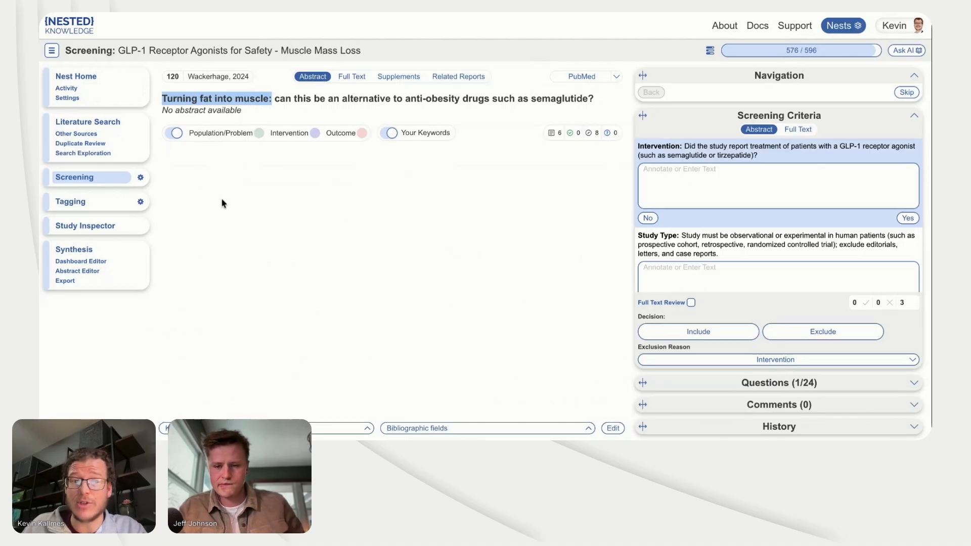
{"action": "left_click", "coordinate": [130, 231]}
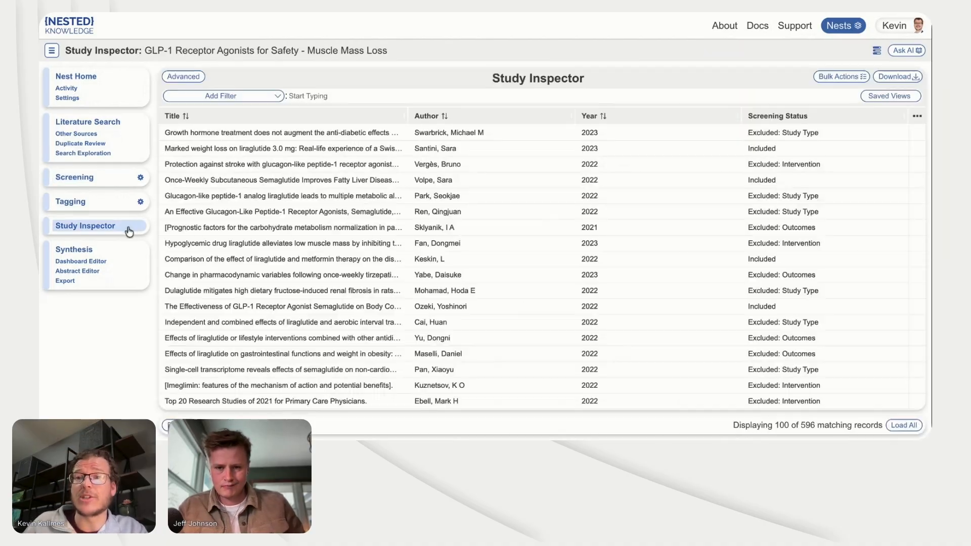
{"action": "left_click", "coordinate": [307, 150]}
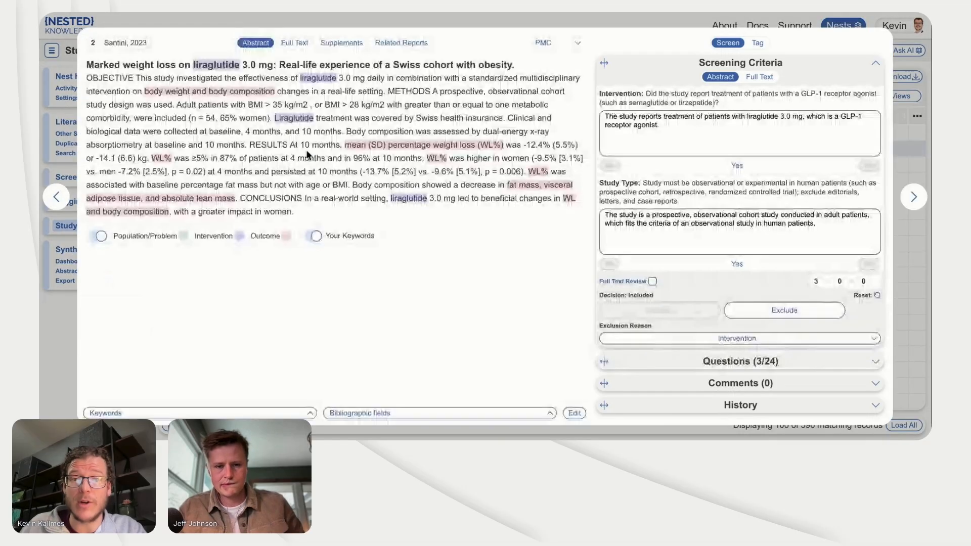
{"action": "left_click", "coordinate": [611, 114]}
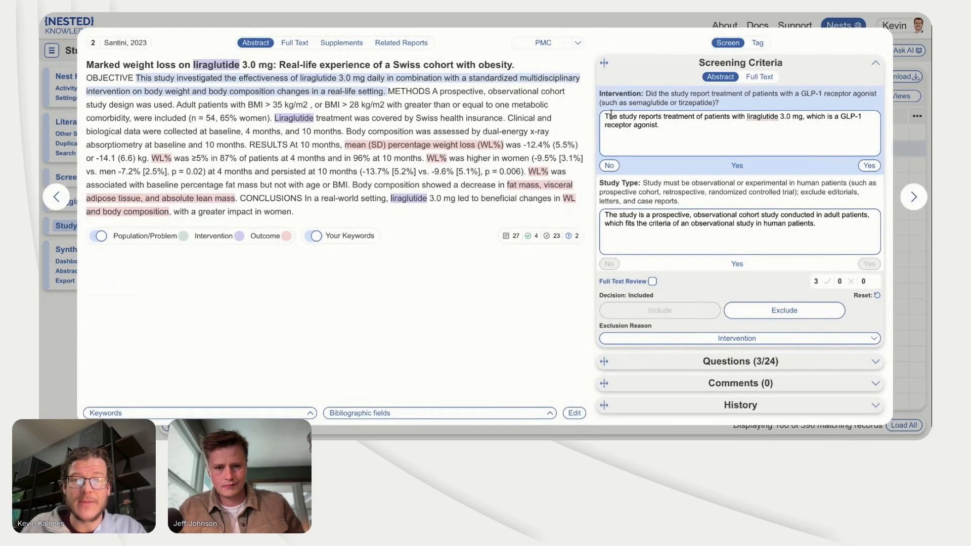
{"action": "left_click", "coordinate": [639, 221]}
{"action": "scroll", "coordinate": [670, 236], "scroll_direction": "down", "scroll_amount": 2}
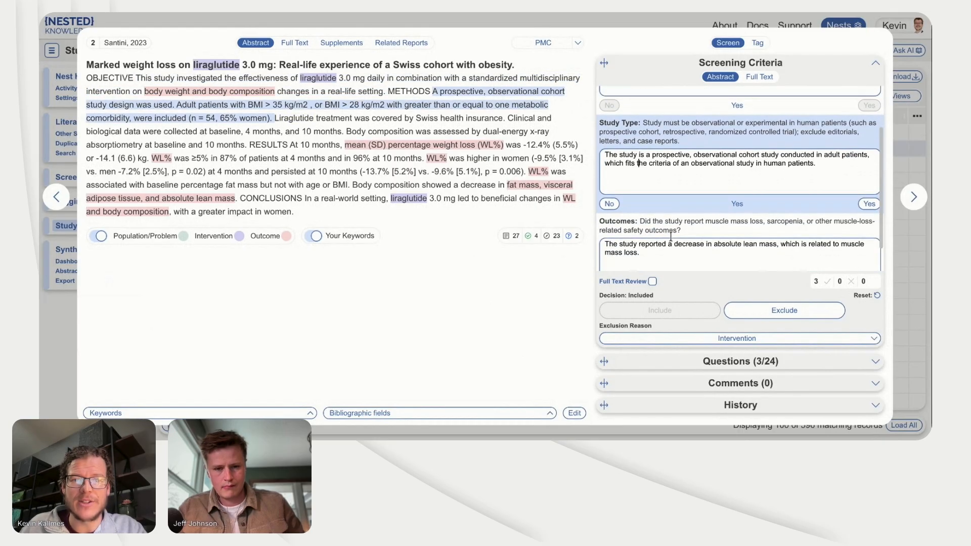
{"action": "left_click", "coordinate": [666, 247]}
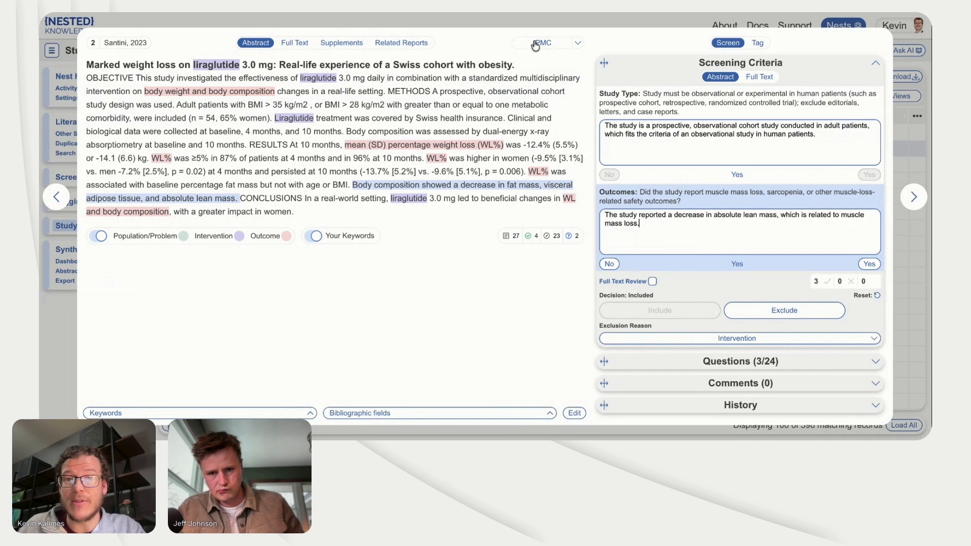
{"action": "left_click", "coordinate": [522, 20]}
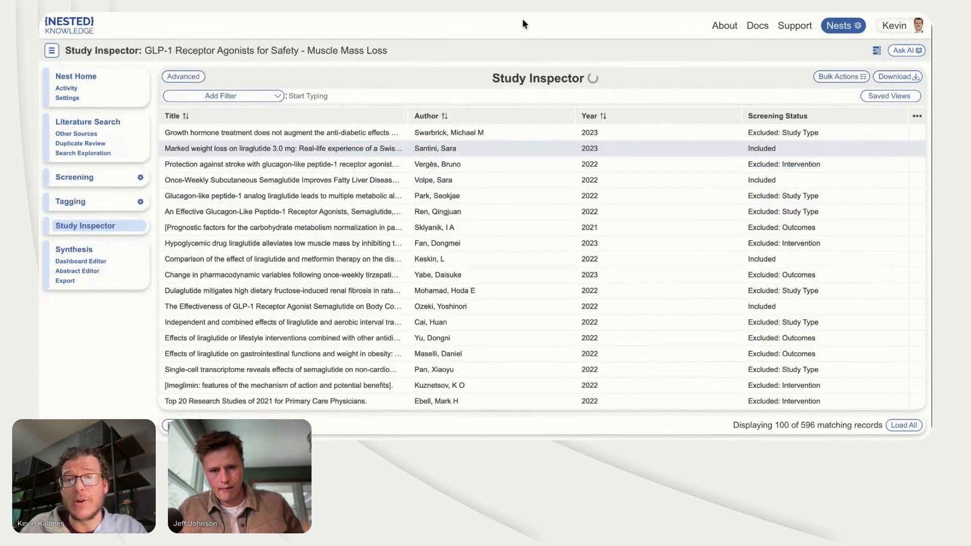
Step: Filter the study records to those with the screening status Included
{"action": "left_click", "coordinate": [326, 92]}
{"action": "type", "text": "in"}
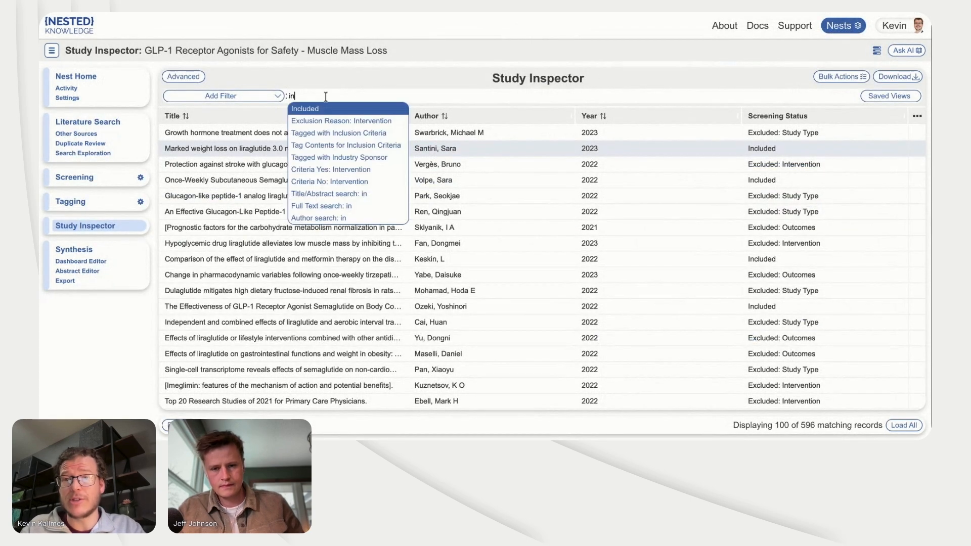
{"action": "left_click", "coordinate": [329, 109]}
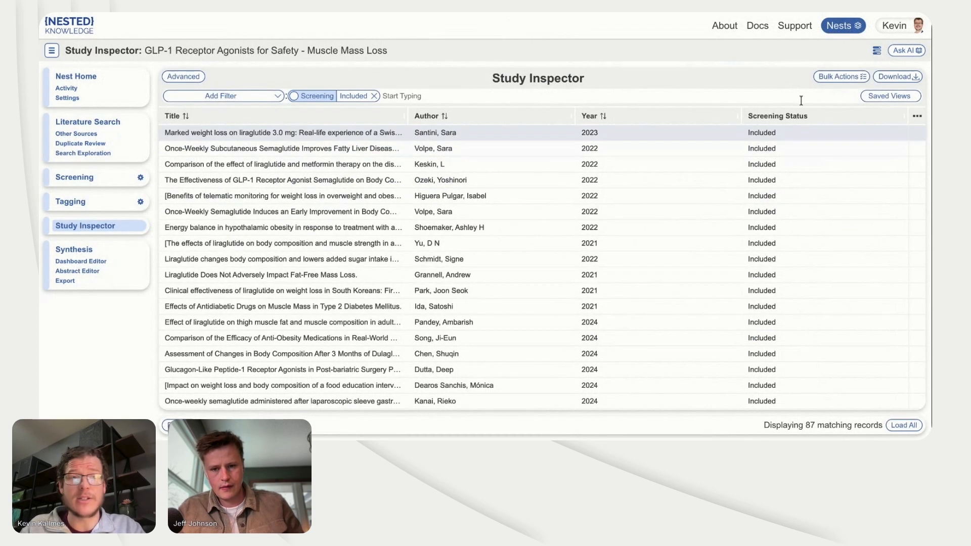
{"action": "left_click", "coordinate": [845, 79]}
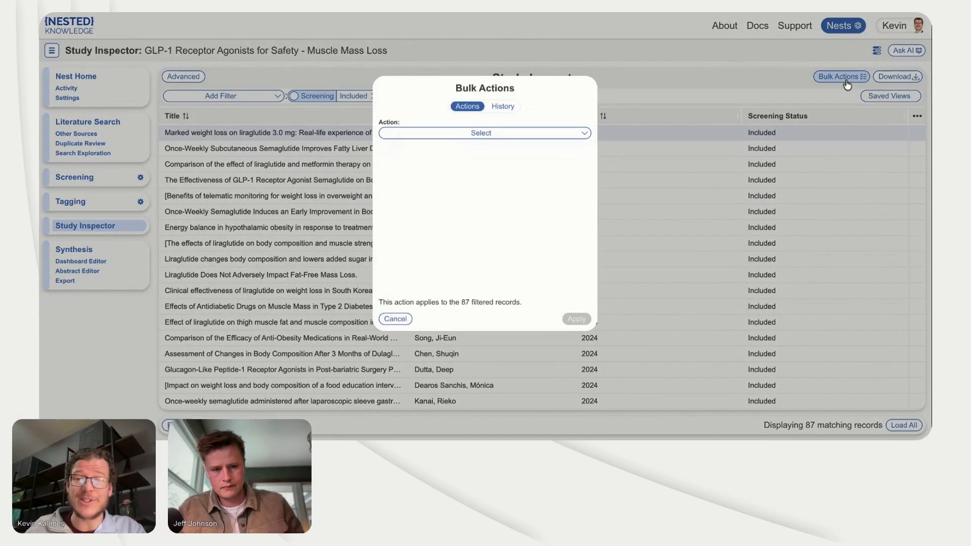
{"action": "left_click", "coordinate": [555, 136]}
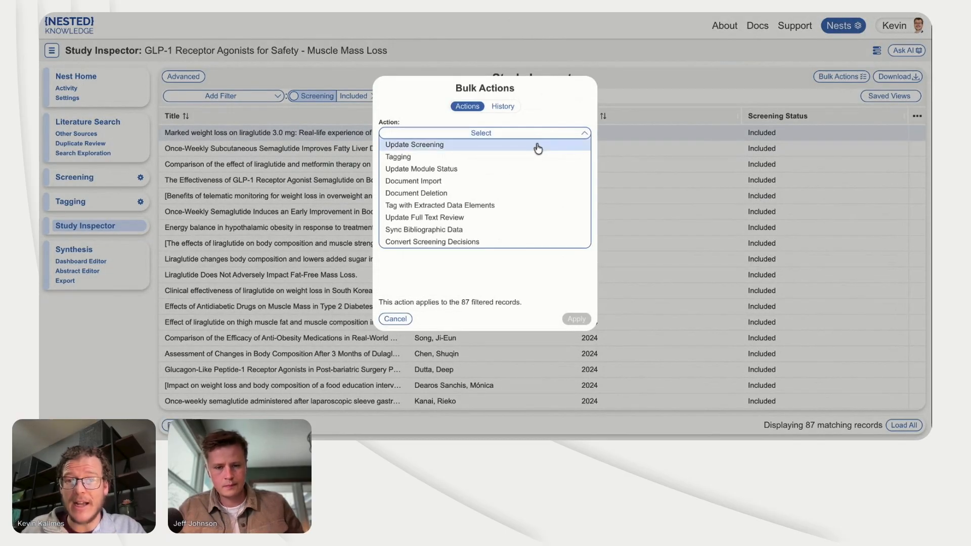
{"action": "left_click", "coordinate": [512, 182]}
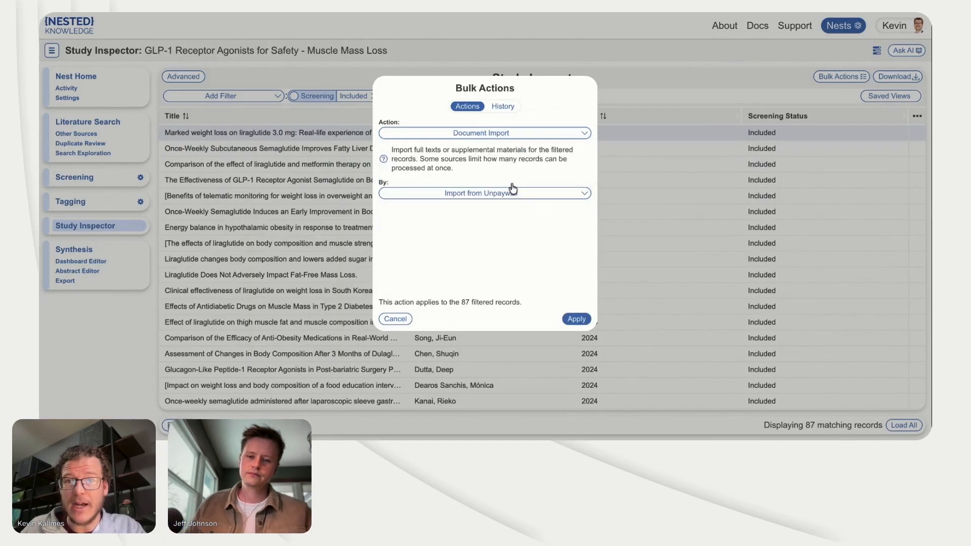
{"action": "left_click", "coordinate": [336, 78]}
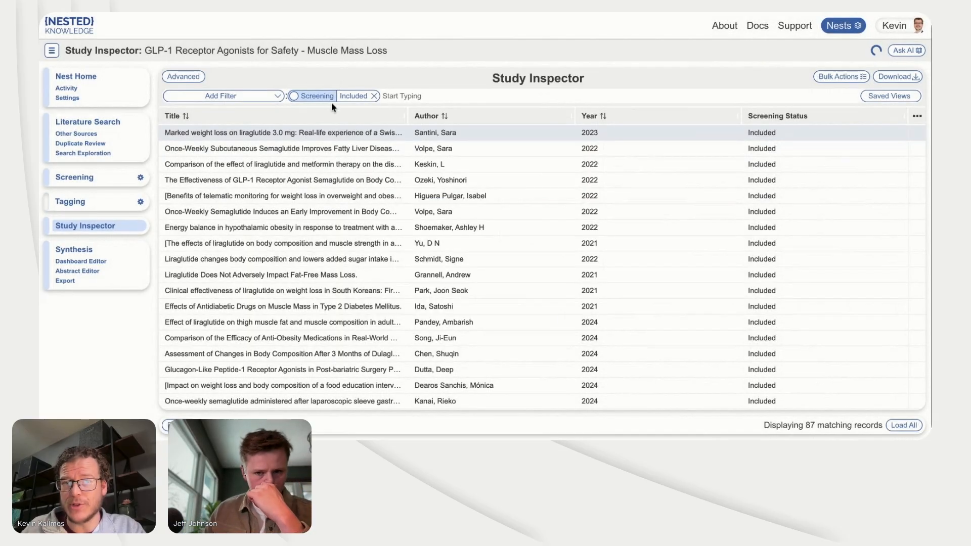
Step: Run a bulk Document Import from Unpaywall on the filtered included records and let it continue in the background
{"action": "left_click", "coordinate": [845, 77]}
{"action": "left_click", "coordinate": [488, 133]}
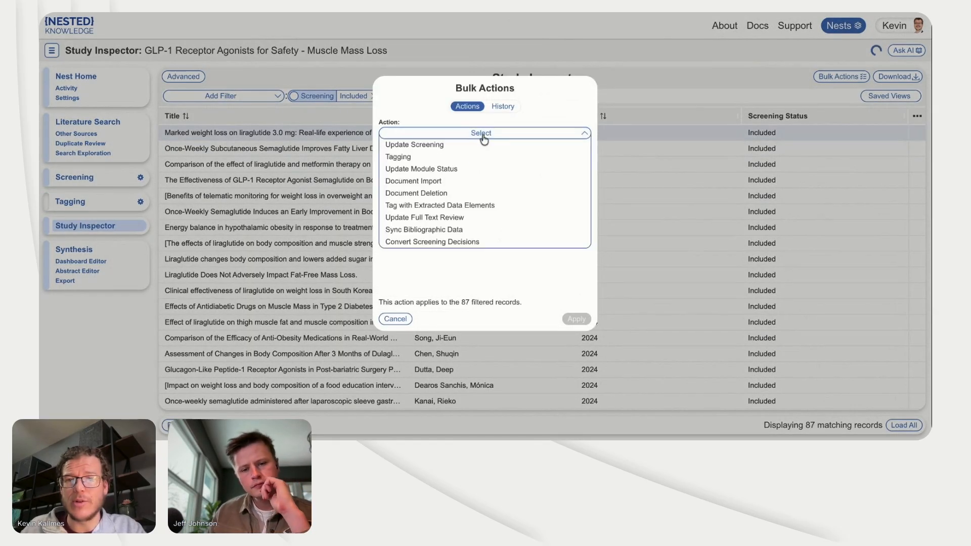
{"action": "left_click", "coordinate": [468, 180]}
{"action": "left_click", "coordinate": [455, 194]}
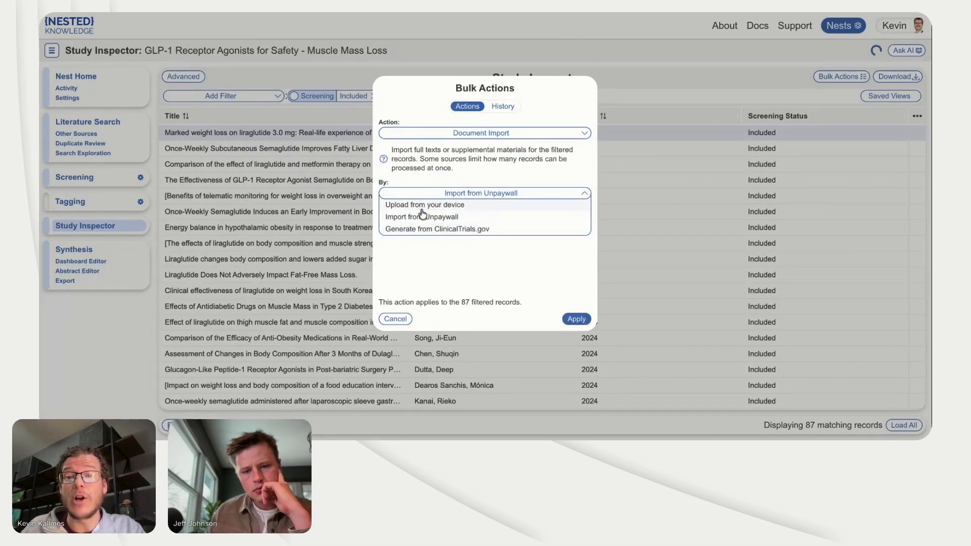
{"action": "left_click", "coordinate": [429, 205]}
{"action": "left_click", "coordinate": [445, 195]}
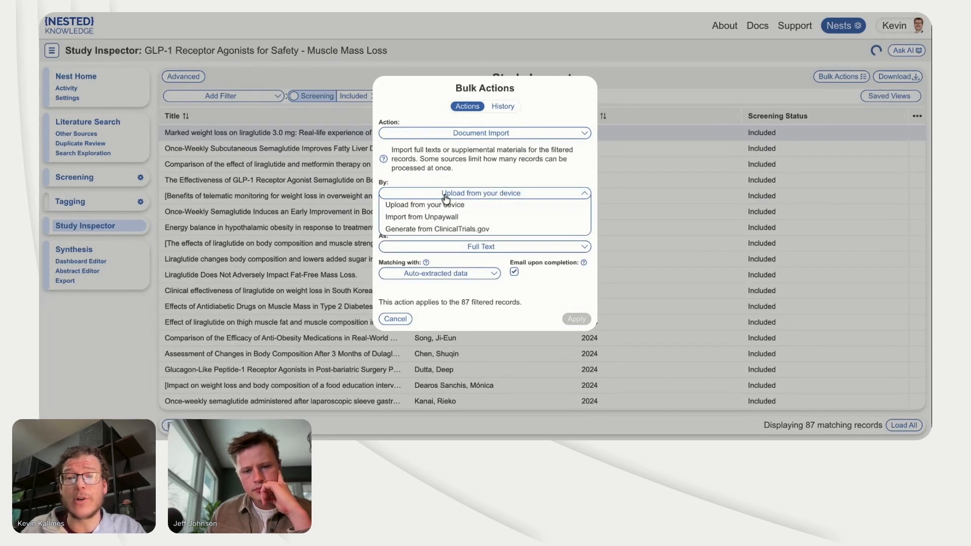
{"action": "left_click", "coordinate": [444, 217]}
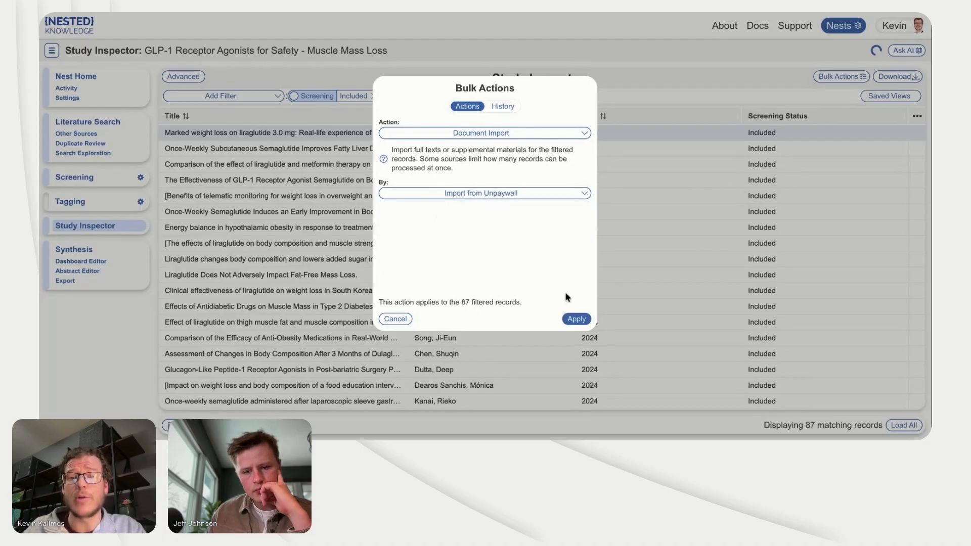
{"action": "left_click", "coordinate": [578, 320]}
{"action": "left_click", "coordinate": [579, 320]}
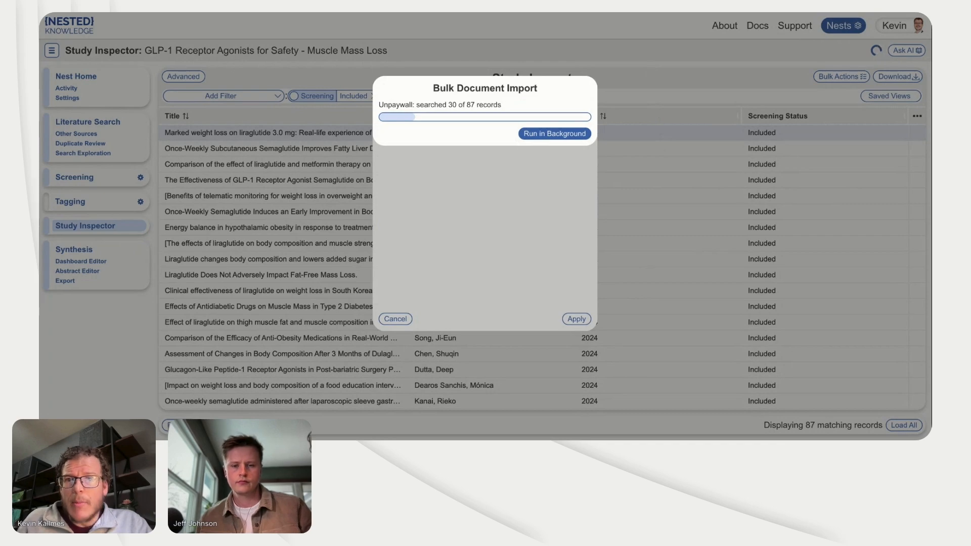
{"action": "left_click", "coordinate": [653, 77]}
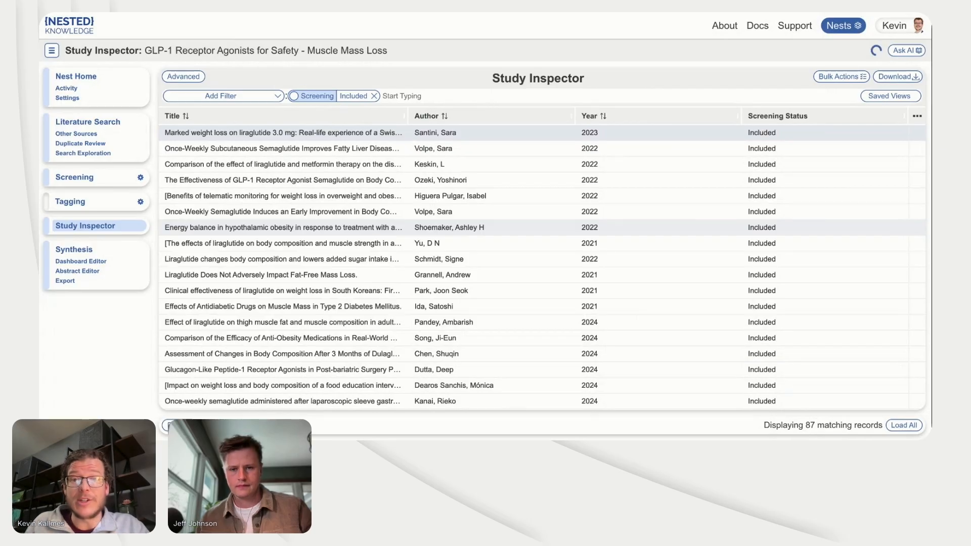
Step: Return to the tag hierarchy configuration
{"action": "left_click", "coordinate": [140, 202]}
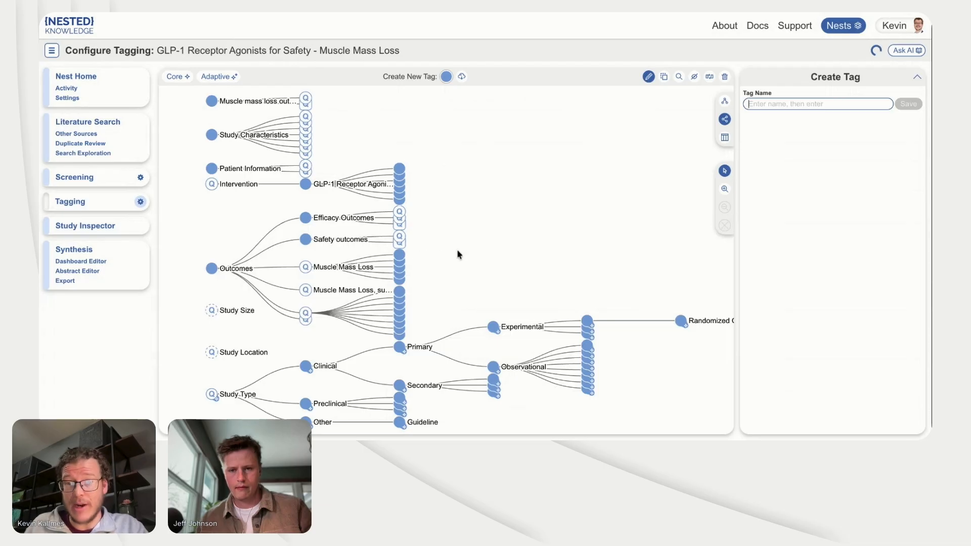
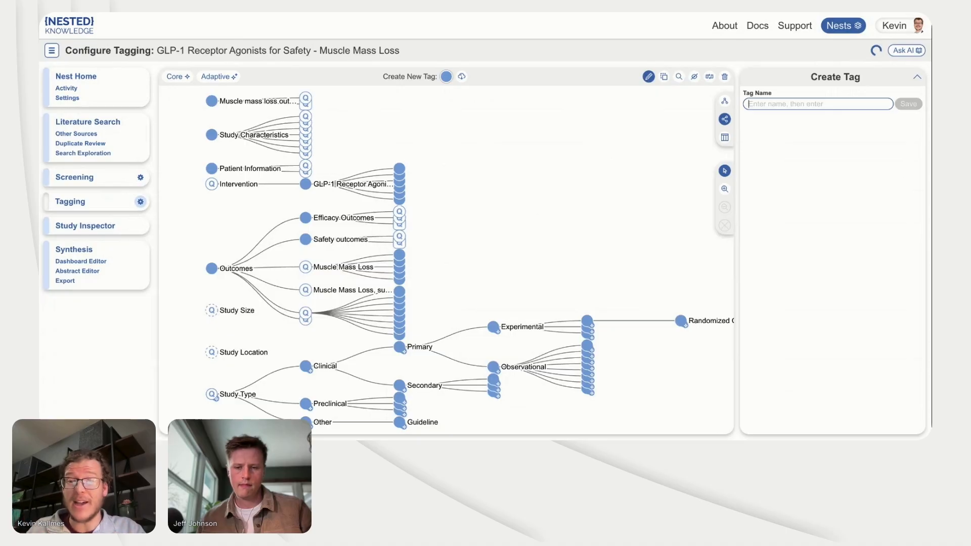
Step: Review the Weight Loss tag's question and table columns, including the extraction instructions of the Treatment Name and Patient Subgroup columns
{"action": "left_click", "coordinate": [399, 224]}
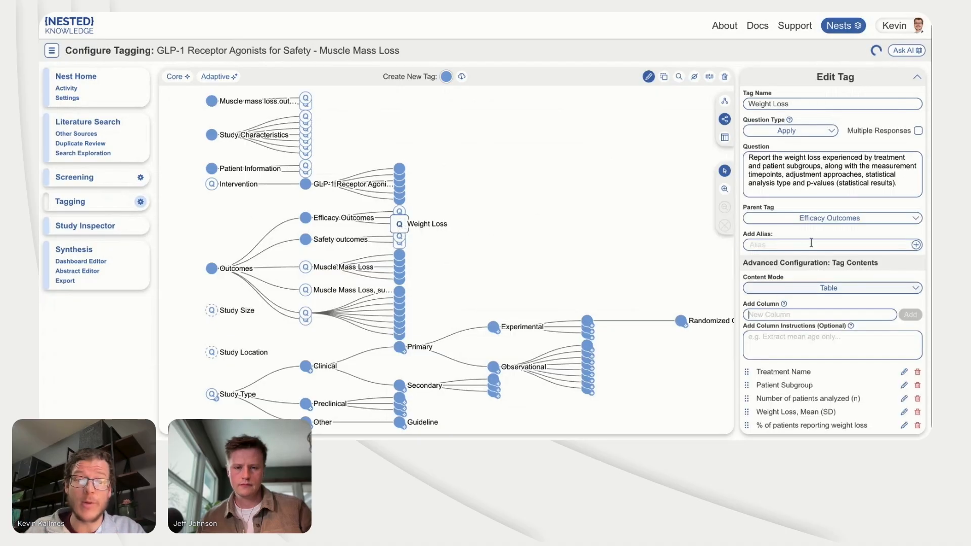
{"action": "scroll", "coordinate": [774, 394], "scroll_direction": "down", "scroll_amount": 2}
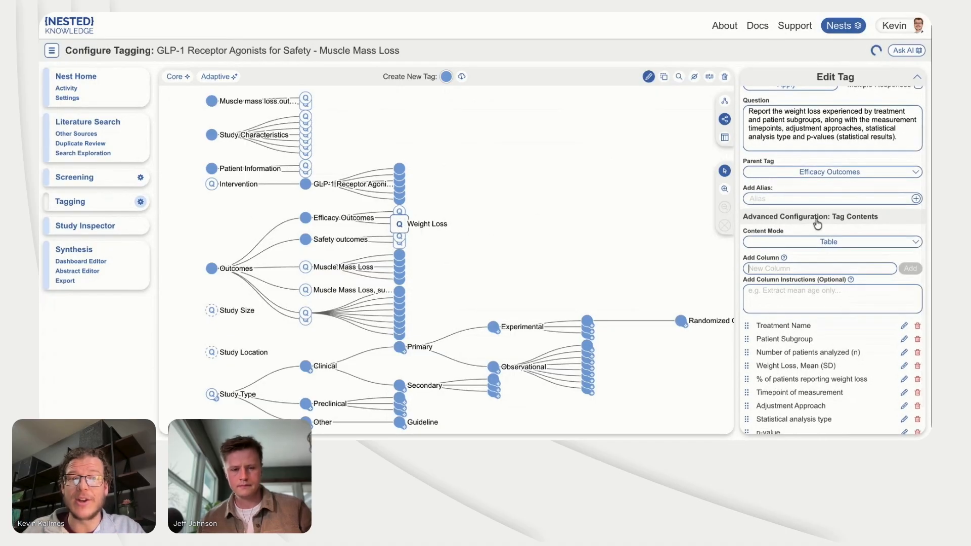
{"action": "triple_click", "coordinate": [830, 117]}
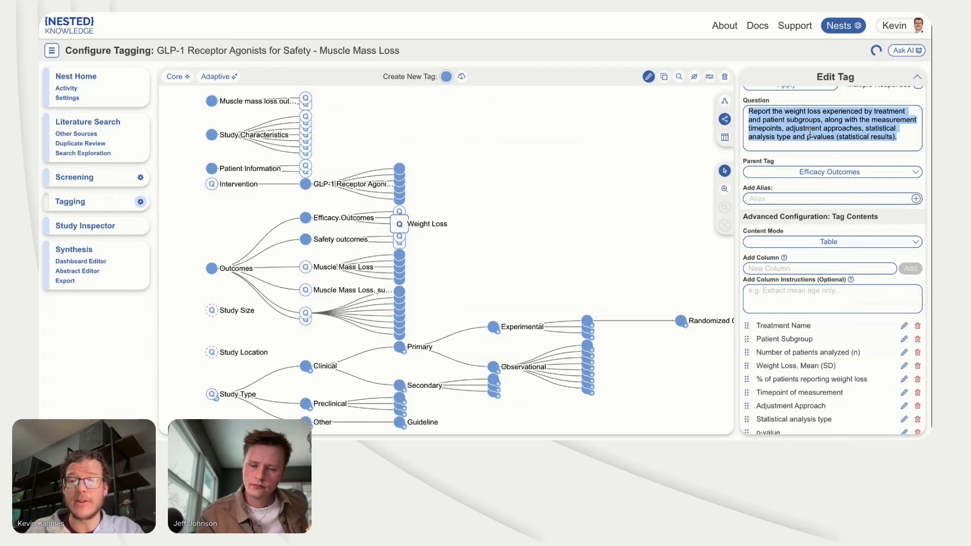
{"action": "left_click", "coordinate": [811, 330]}
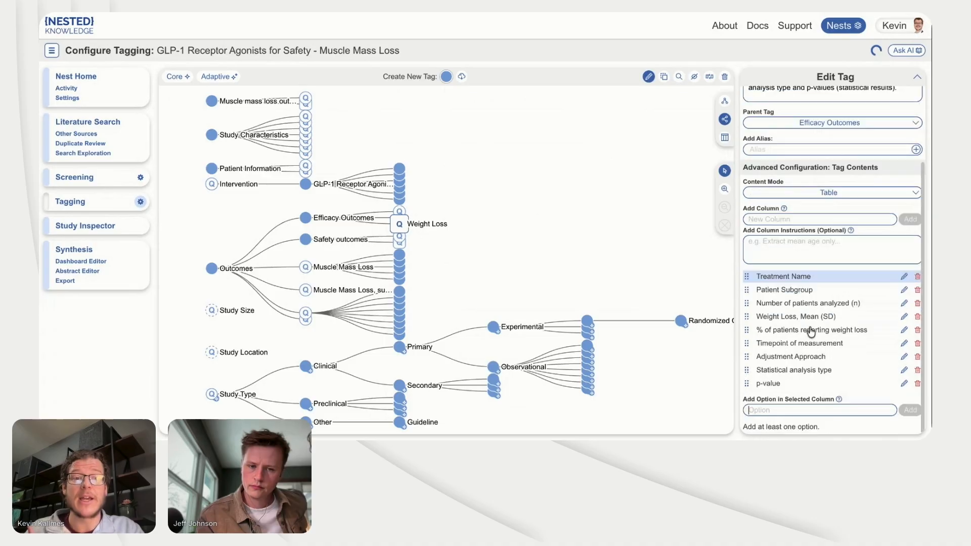
{"action": "left_click", "coordinate": [904, 277]}
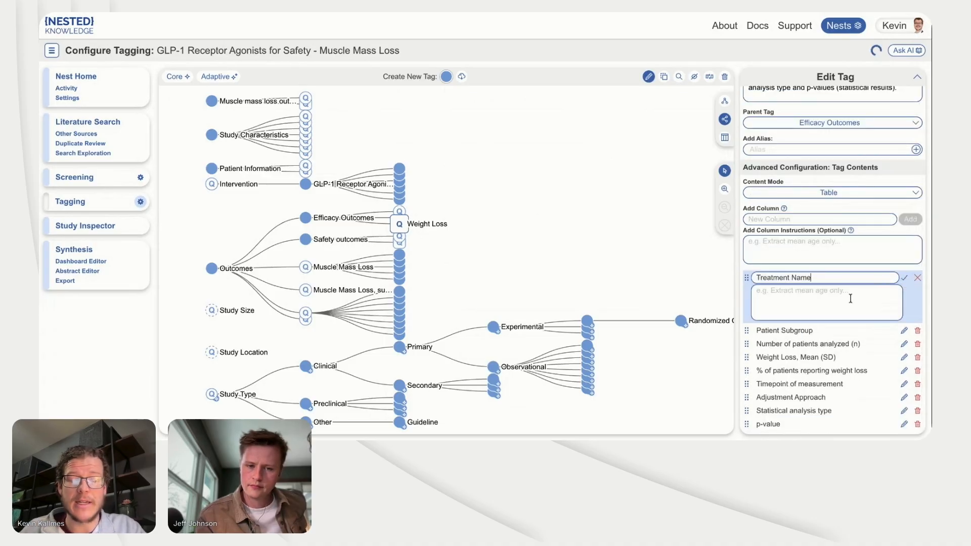
{"action": "left_click", "coordinate": [904, 331]}
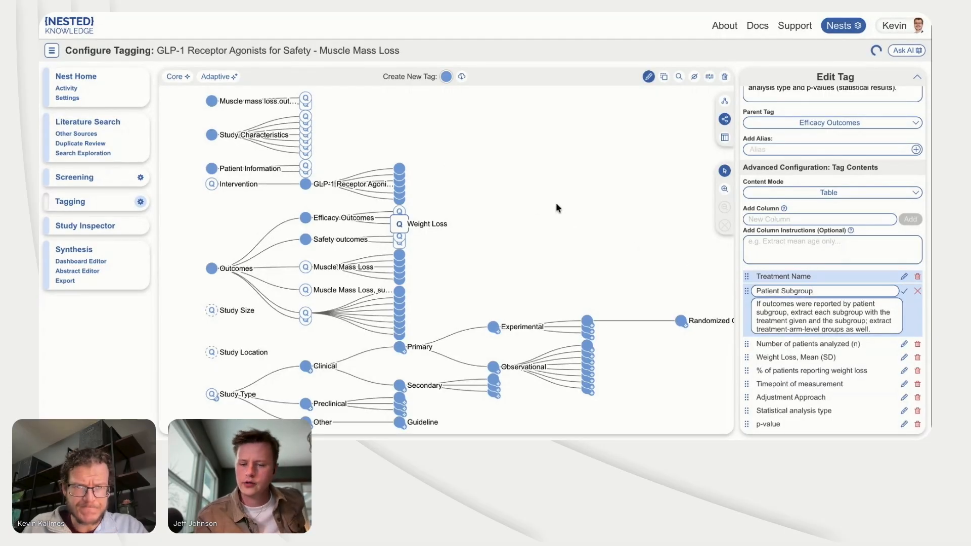
{"action": "left_click", "coordinate": [638, 247]}
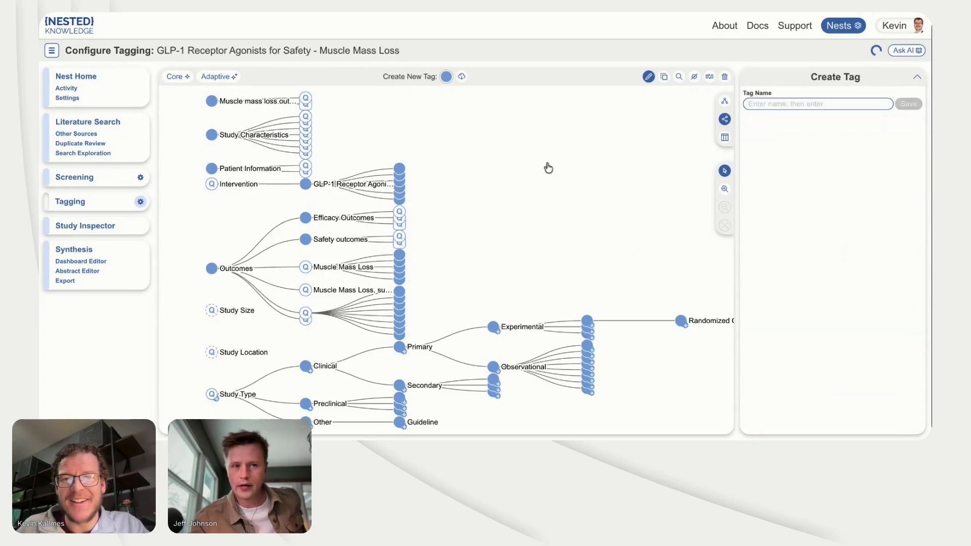
Step: Examine the contents of the Intervention, Outcomes and Study Type tags, and view the study behind a single-center Prospective Cohort excerpt
{"action": "left_click", "coordinate": [679, 77]}
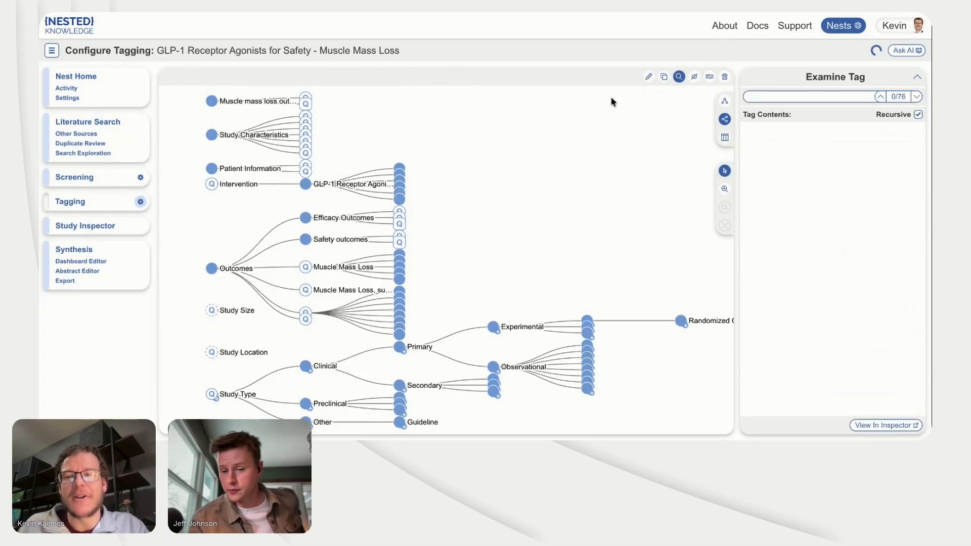
{"action": "left_click", "coordinate": [212, 185]}
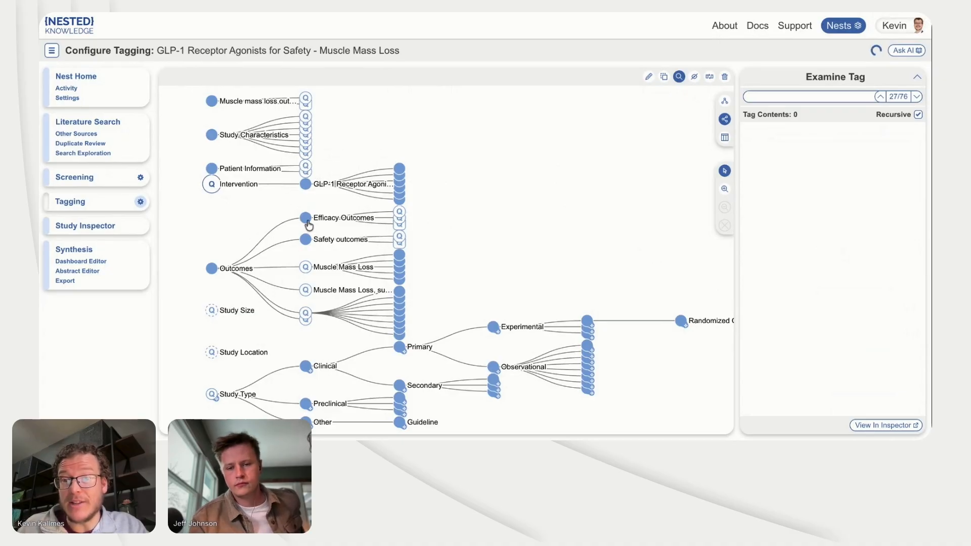
{"action": "left_click", "coordinate": [211, 271]}
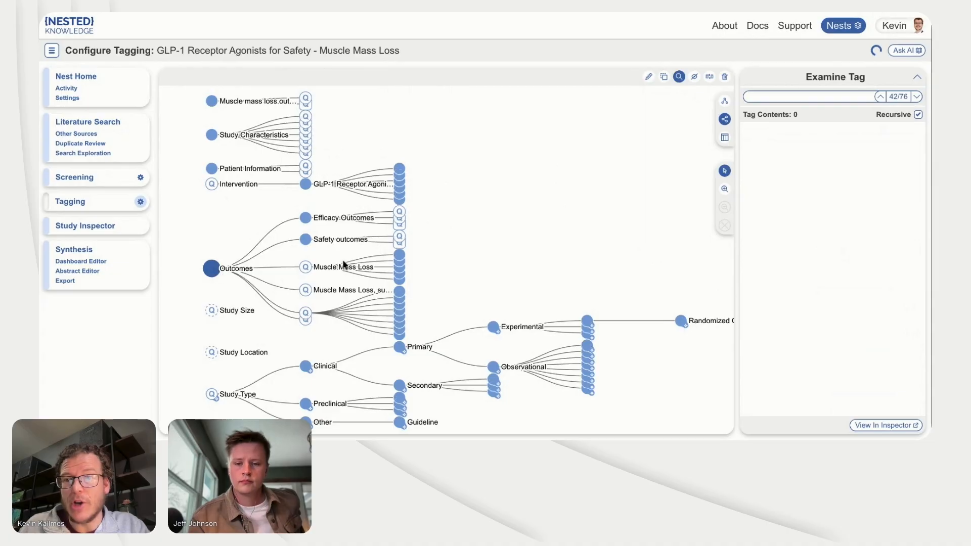
{"action": "left_click", "coordinate": [212, 394]}
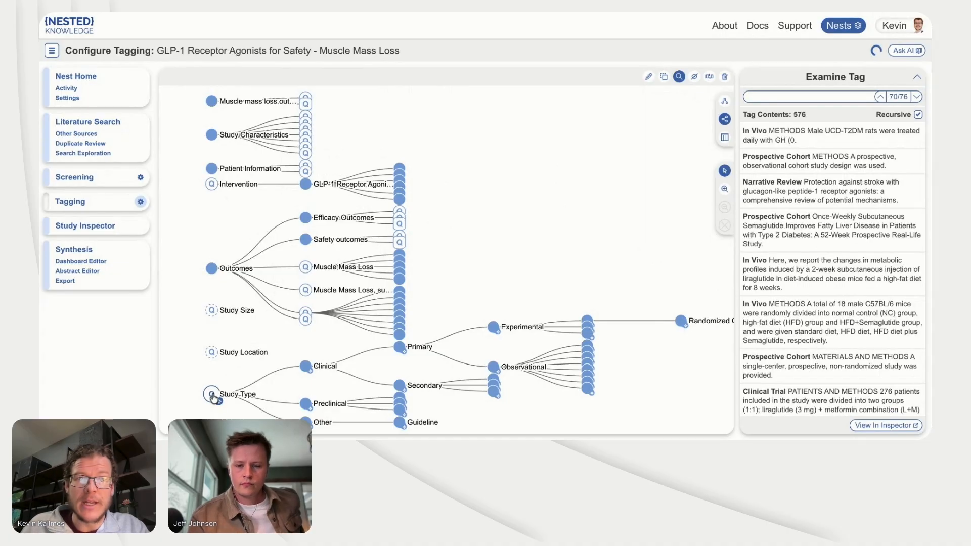
{"action": "scroll", "coordinate": [819, 288], "scroll_direction": "down", "scroll_amount": 3}
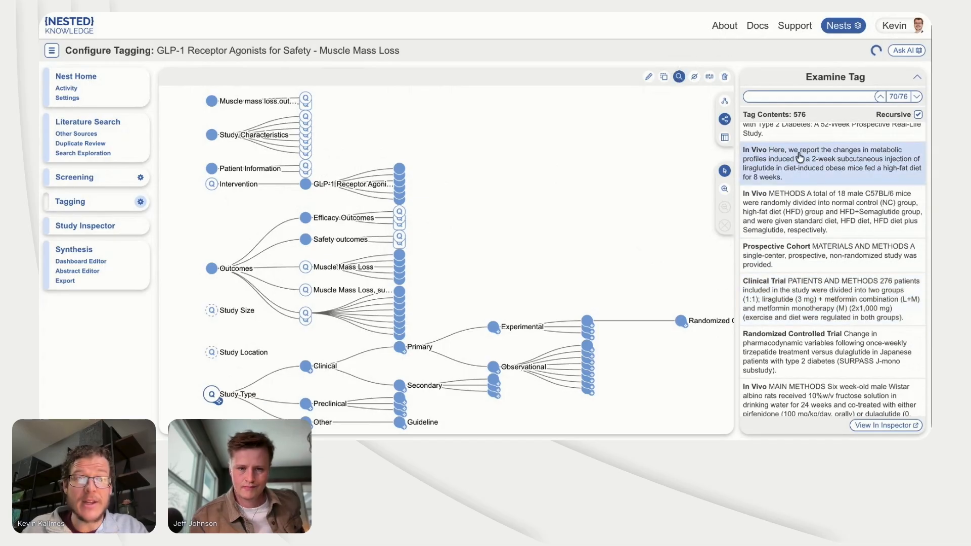
{"action": "left_click", "coordinate": [803, 267]}
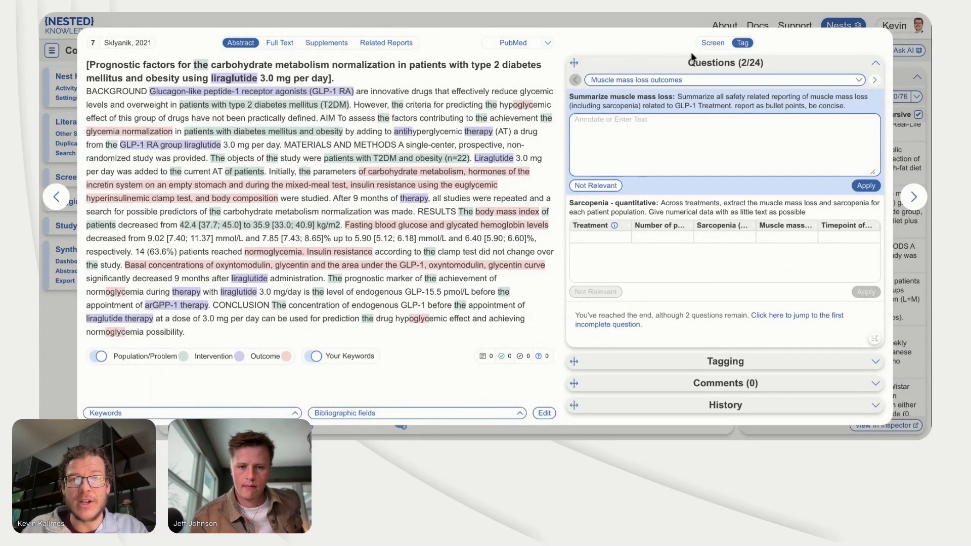
{"action": "left_click", "coordinate": [906, 268]}
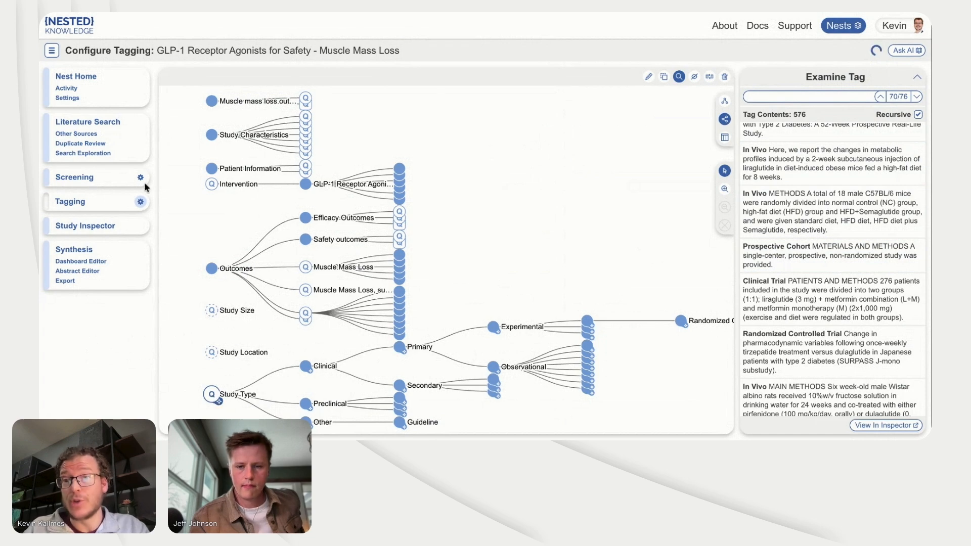
Step: Look through the muscle mass loss and Study Characteristics tagging questions for the "Marked weight loss on liraglutide 3.0 mg" study
{"action": "left_click", "coordinate": [137, 201]}
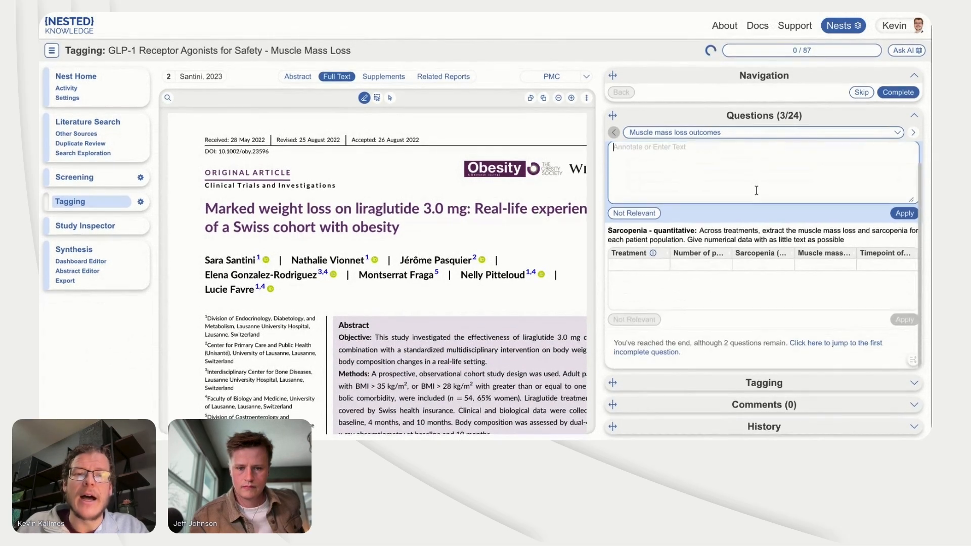
{"action": "left_click", "coordinate": [913, 133]}
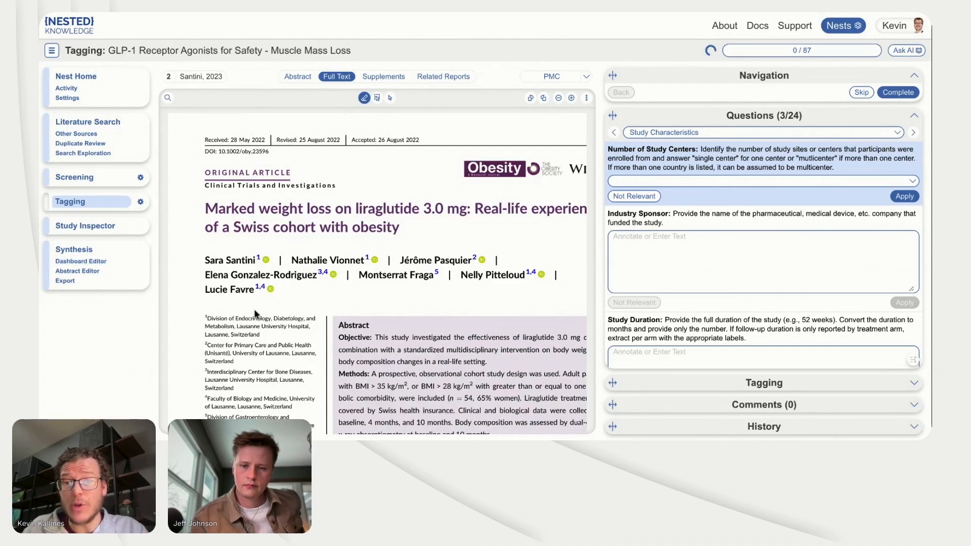
{"action": "scroll", "coordinate": [255, 313], "scroll_direction": "down", "scroll_amount": 1}
{"action": "scroll", "coordinate": [255, 314], "scroll_direction": "down", "scroll_amount": 10}
{"action": "scroll", "coordinate": [164, 253], "scroll_direction": "up", "scroll_amount": 15}
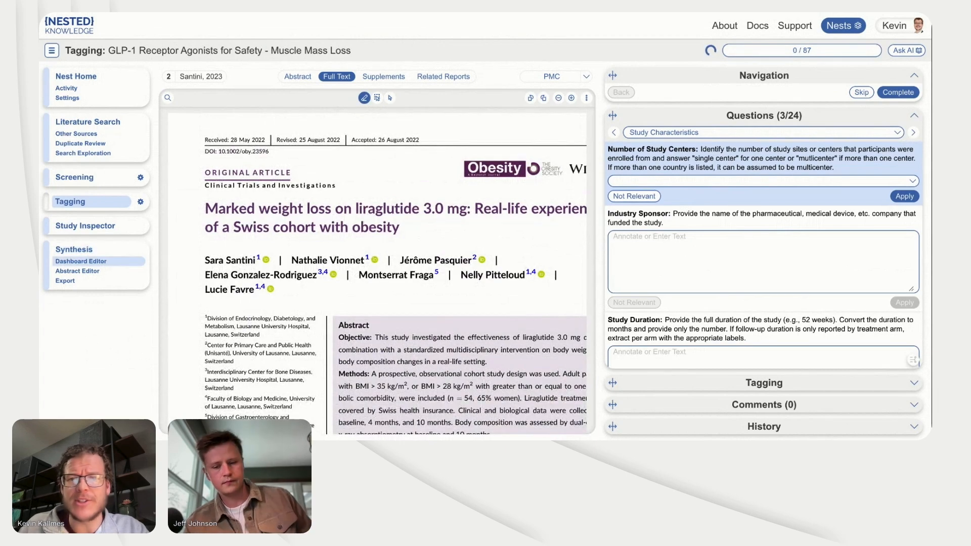
Step: Create a synthesis dashboard named "Dashboard"
{"action": "left_click", "coordinate": [81, 262]}
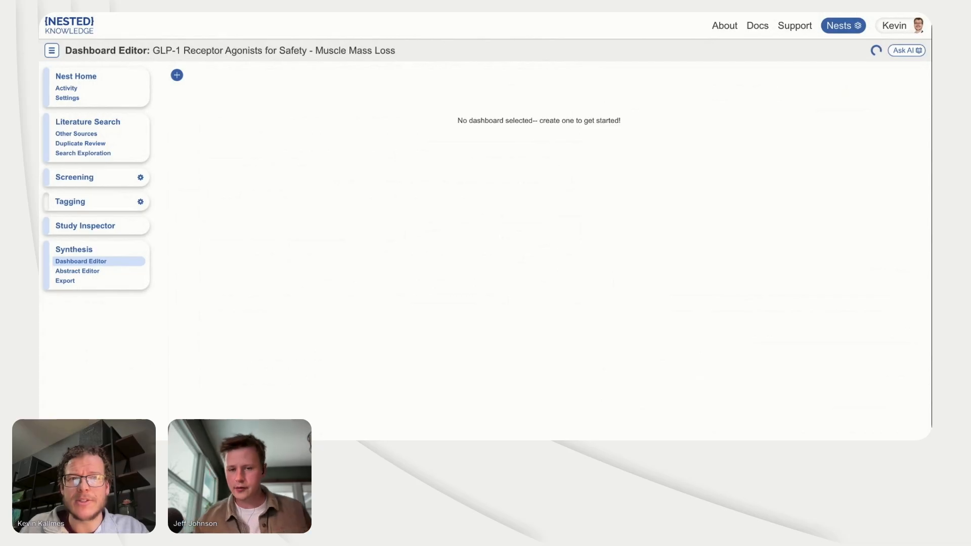
{"action": "left_click", "coordinate": [177, 75]}
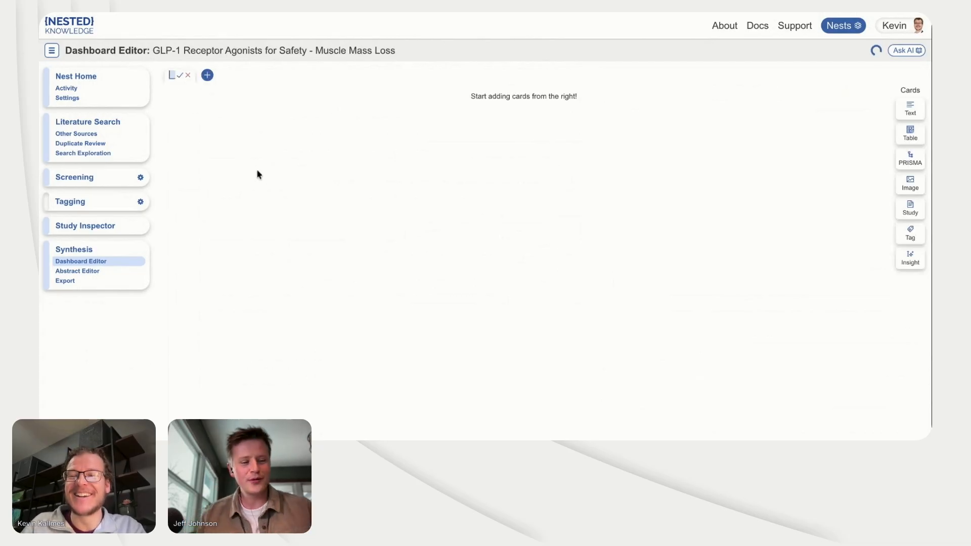
{"action": "type", "text": "Dashboards"}
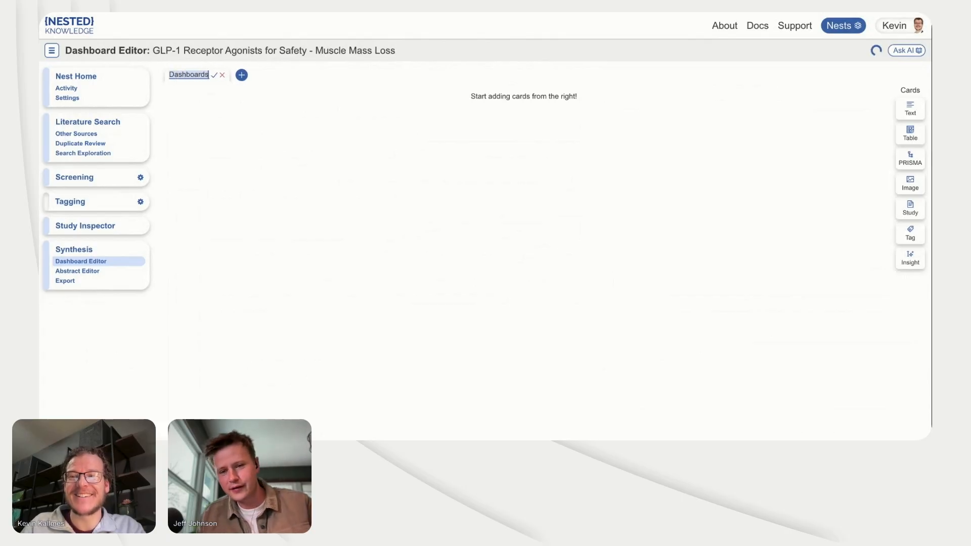
{"action": "key", "text": "BackSpace"}
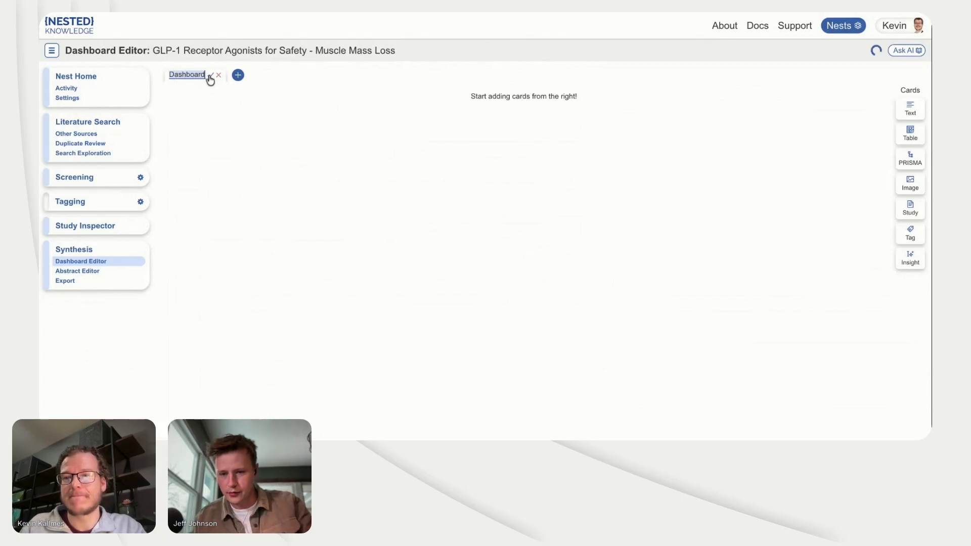
{"action": "left_click", "coordinate": [209, 76]}
Step: Start a new table card for the dashboard and title it "Muscle Mass Loss"
{"action": "left_click", "coordinate": [910, 132]}
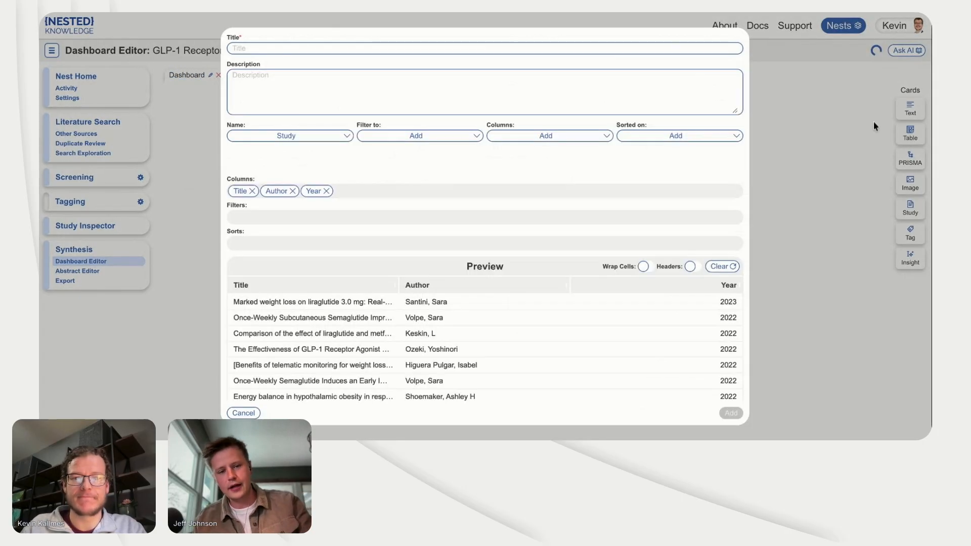
{"action": "left_click", "coordinate": [339, 48]}
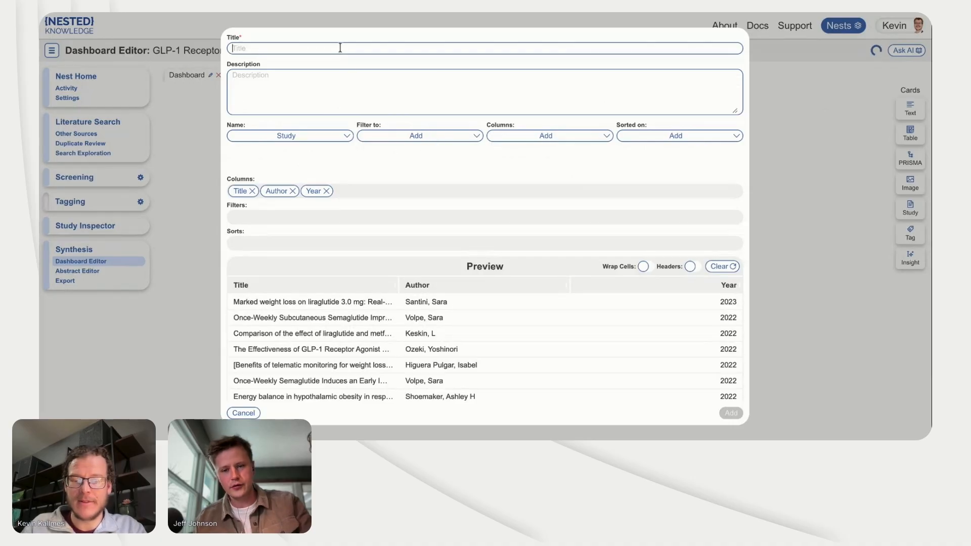
{"action": "type", "text": "Mus"}
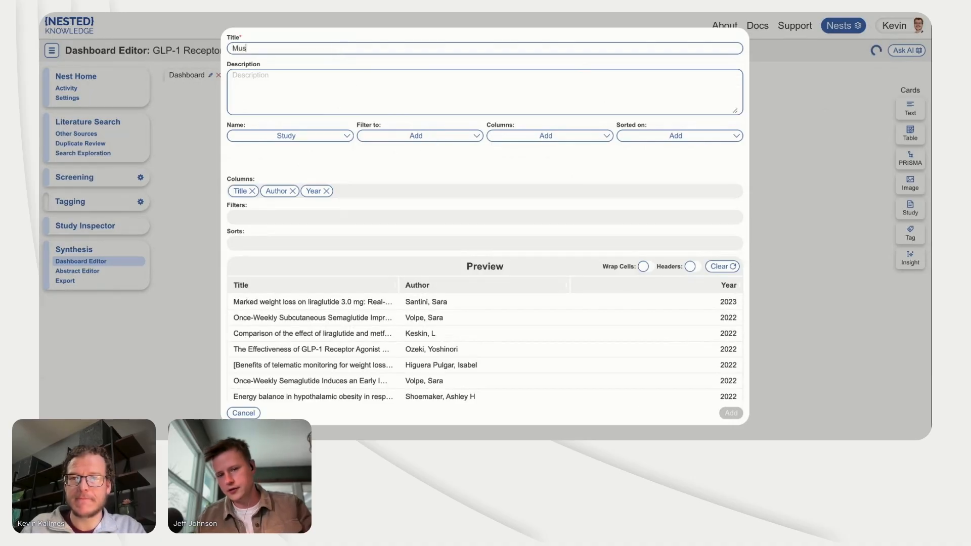
{"action": "type", "text": "cle Mass Loss"}
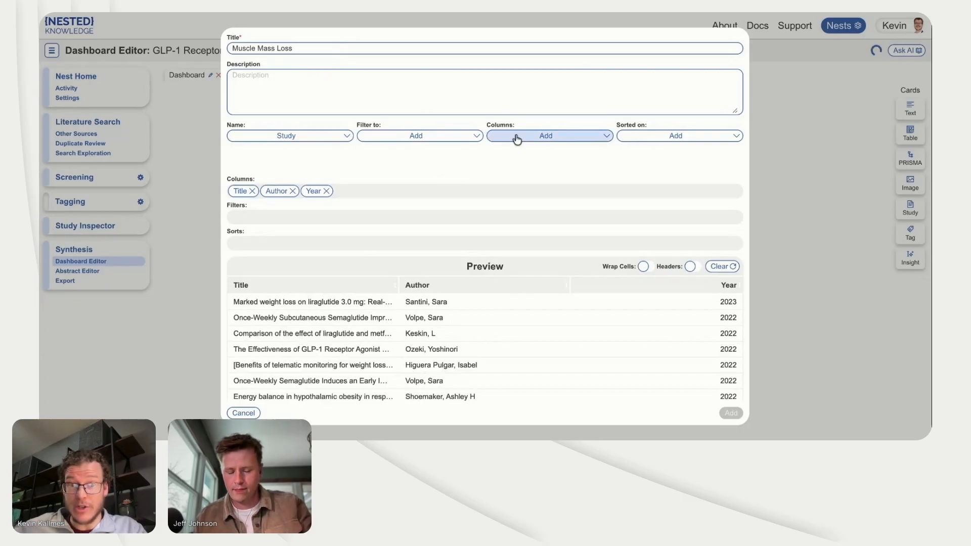
Step: Add the "Summarize muscle mass loss" tag as a column of the table card
{"action": "left_click", "coordinate": [517, 138]}
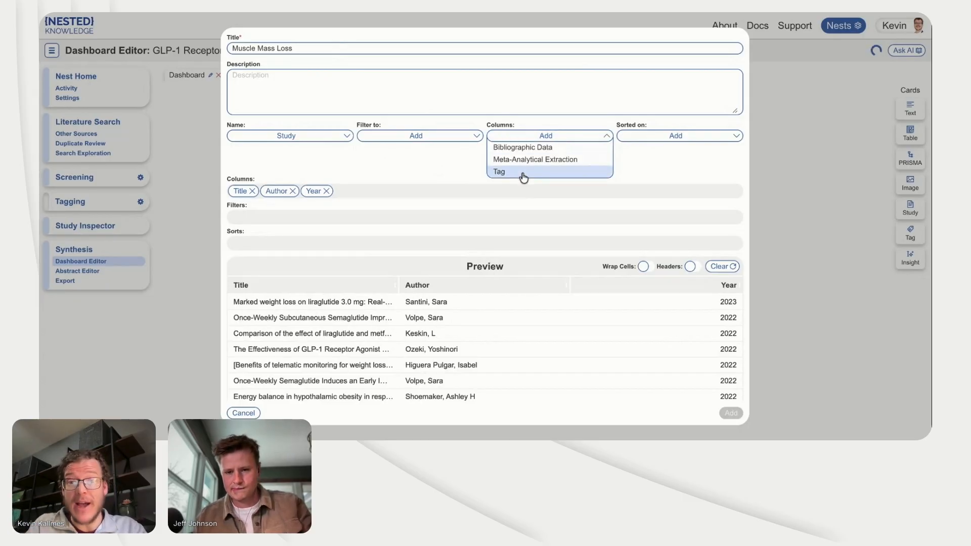
{"action": "left_click", "coordinate": [524, 174]}
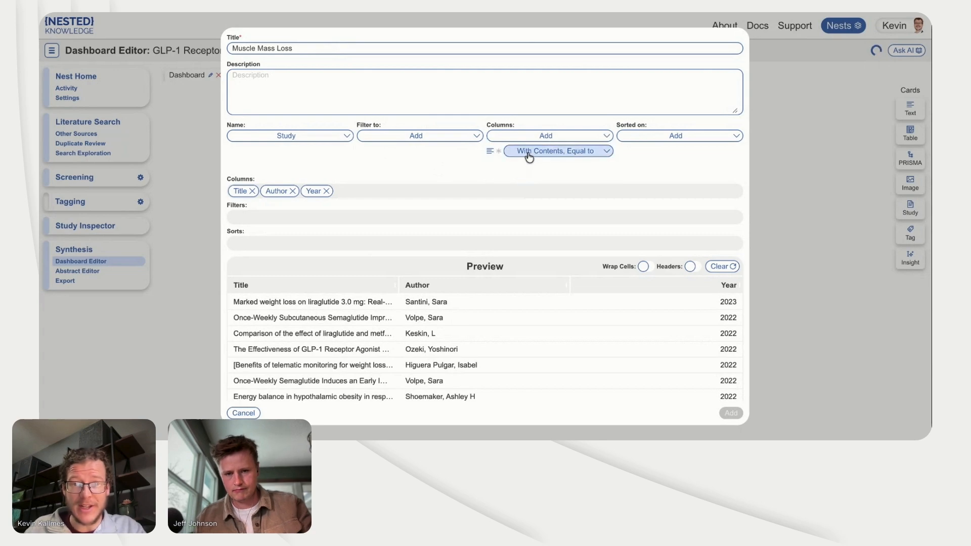
{"action": "left_click", "coordinate": [529, 152]}
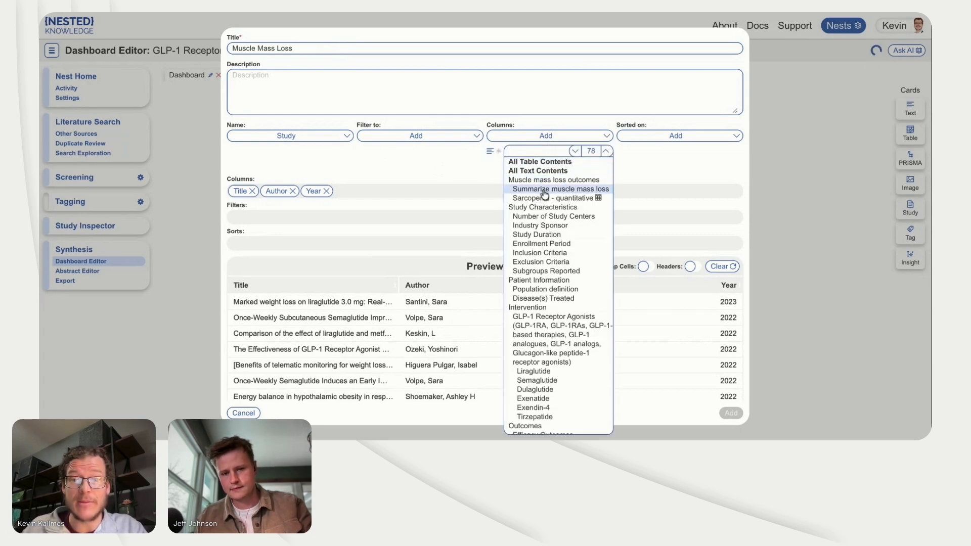
{"action": "left_click", "coordinate": [544, 192]}
Step: Add the "Safety Outcomes summary" tag as a column of the table card
{"action": "left_click", "coordinate": [525, 142]}
{"action": "left_click", "coordinate": [526, 175]}
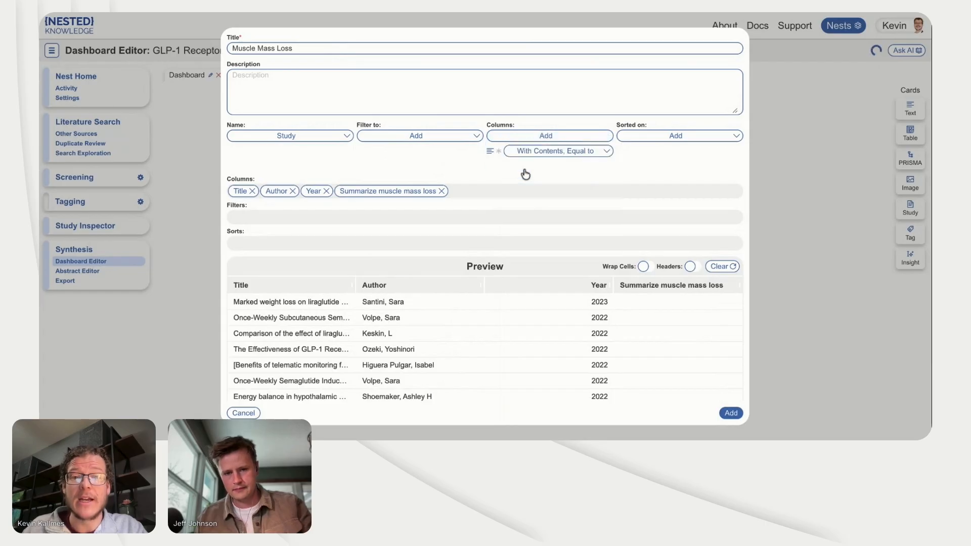
{"action": "left_click", "coordinate": [529, 153]}
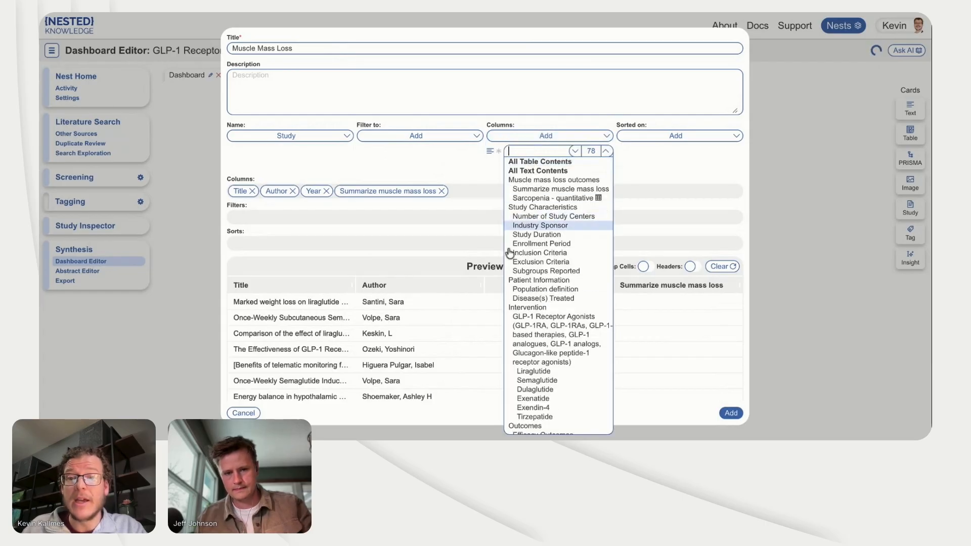
{"action": "scroll", "coordinate": [548, 323], "scroll_direction": "down", "scroll_amount": 5}
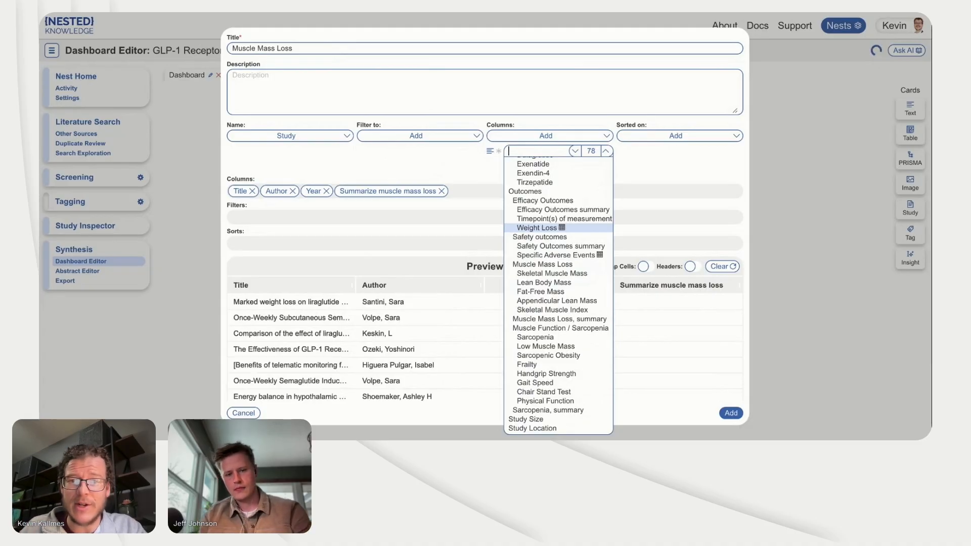
{"action": "left_click", "coordinate": [546, 246]}
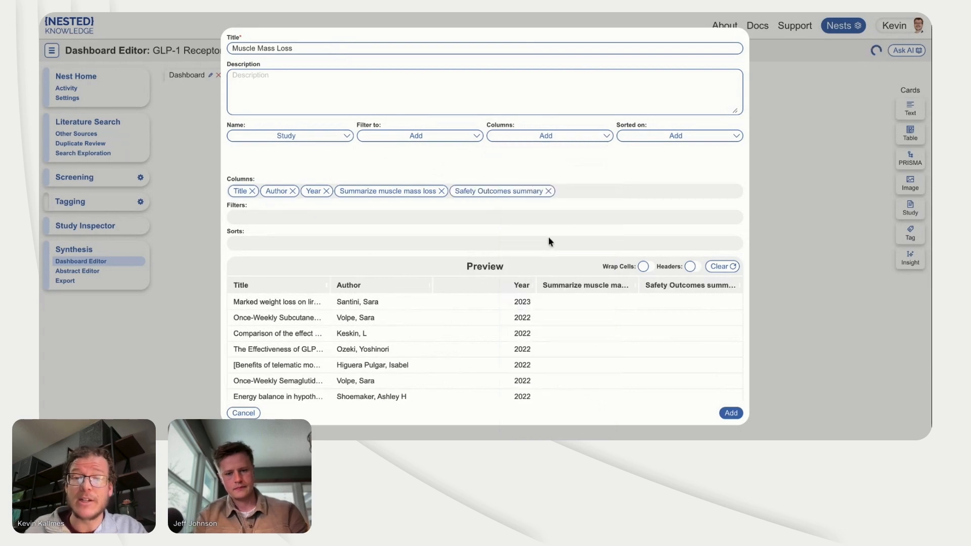
Step: Add the "Sarcopenia - quantitative" tag as a column of the table card
{"action": "left_click", "coordinate": [548, 136]}
{"action": "left_click", "coordinate": [528, 160]}
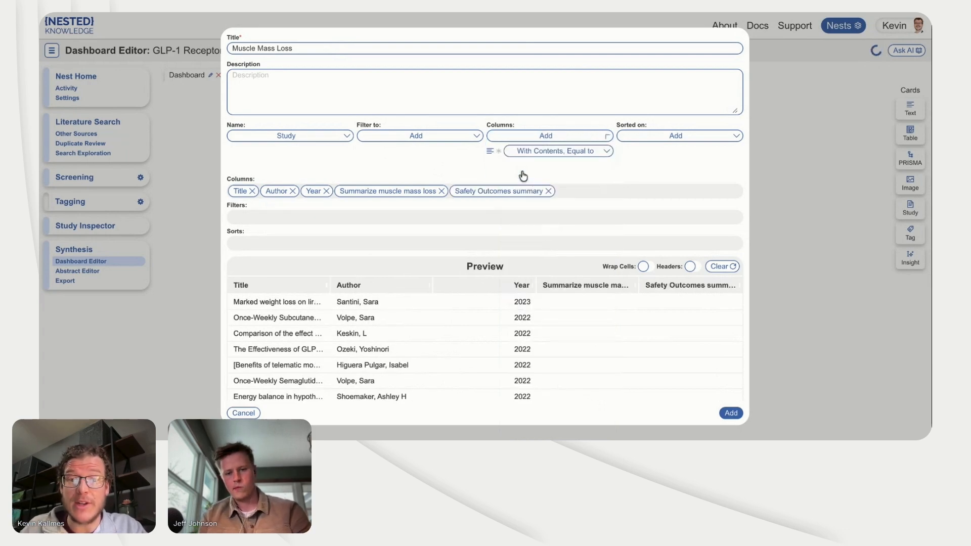
{"action": "left_click", "coordinate": [542, 150]}
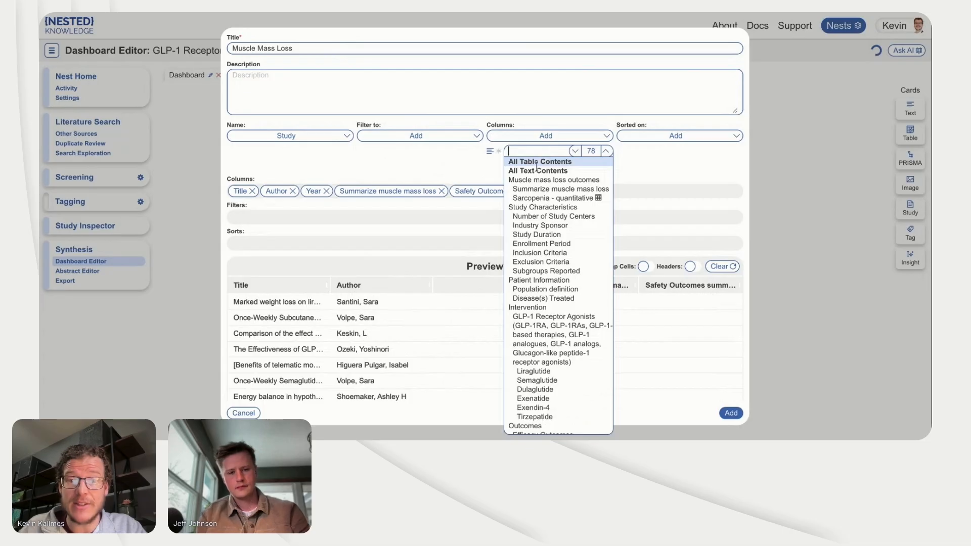
{"action": "left_click", "coordinate": [562, 199]}
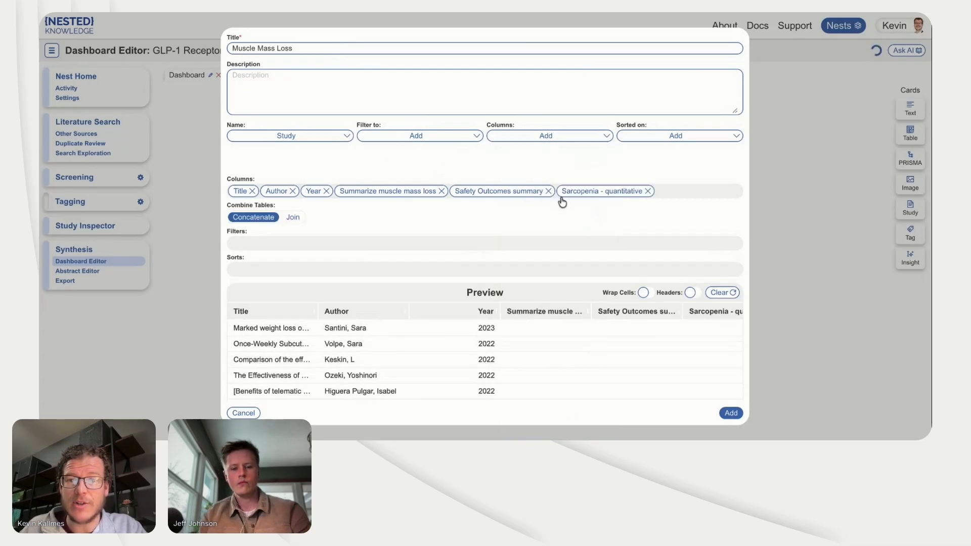
Step: Add the "GLP-1 Receptor Agonists" tag as a column of the table card, matching tags at or below it
{"action": "left_click", "coordinate": [551, 137]}
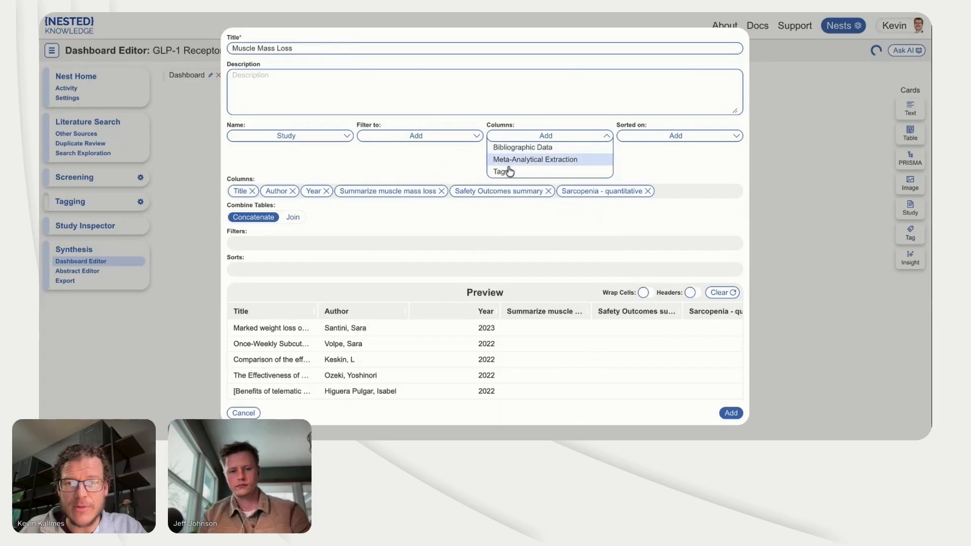
{"action": "left_click", "coordinate": [514, 175]}
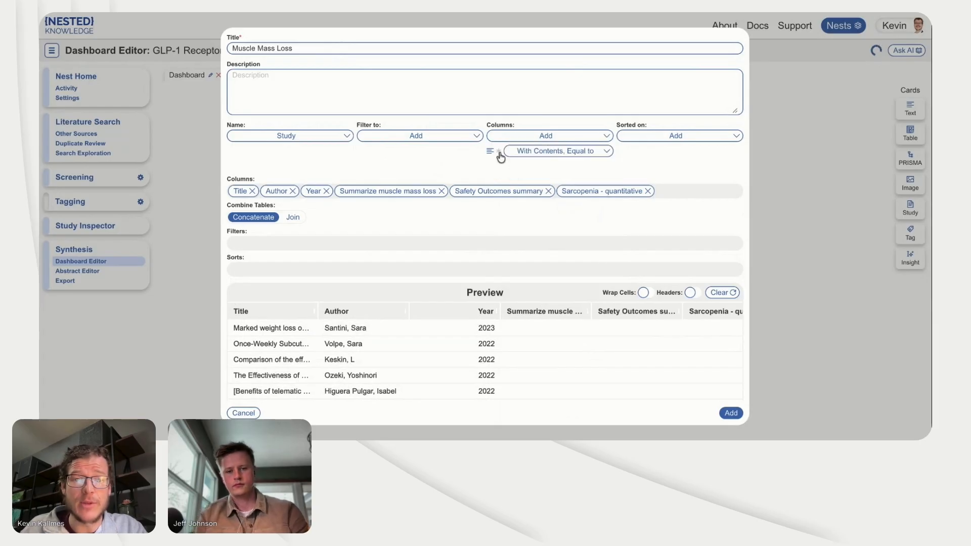
{"action": "left_click", "coordinate": [499, 152]}
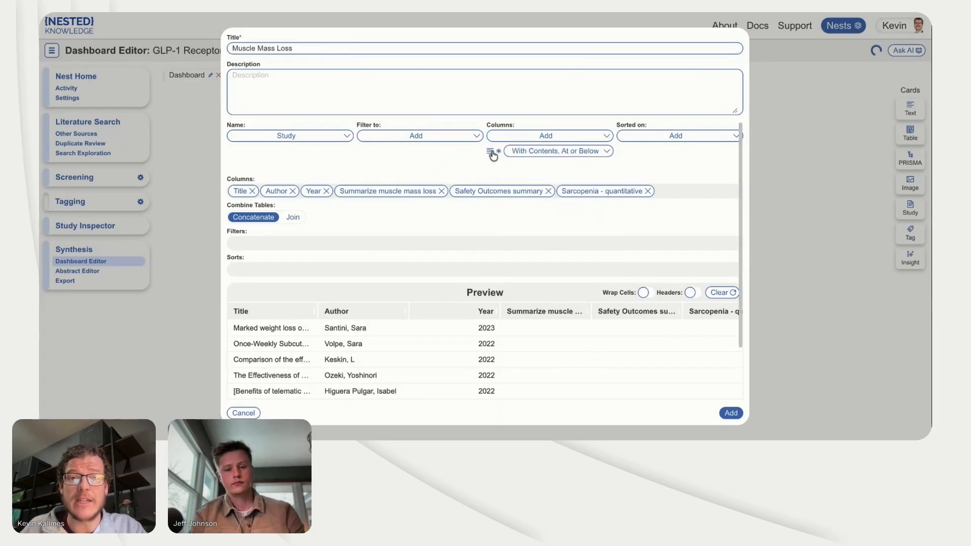
{"action": "left_click", "coordinate": [517, 153]}
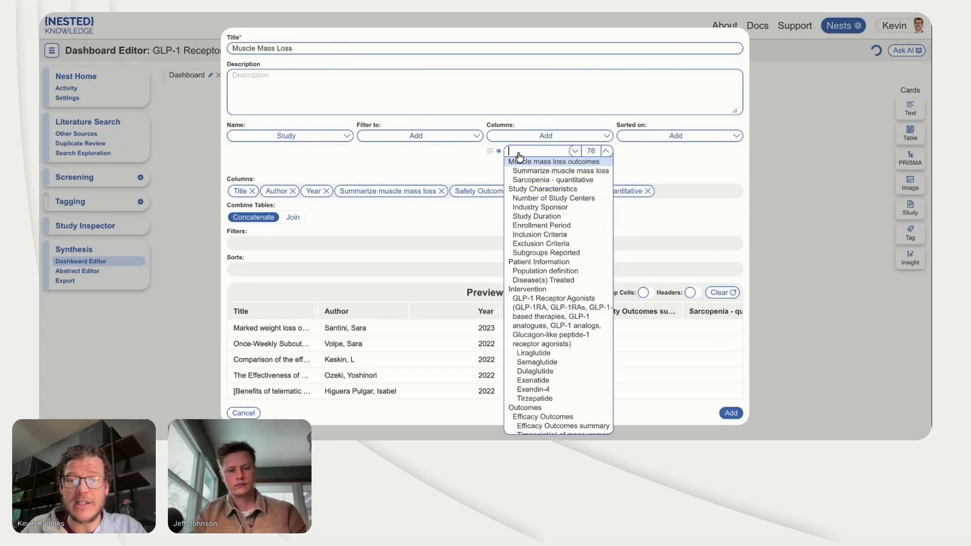
{"action": "left_click", "coordinate": [535, 303]}
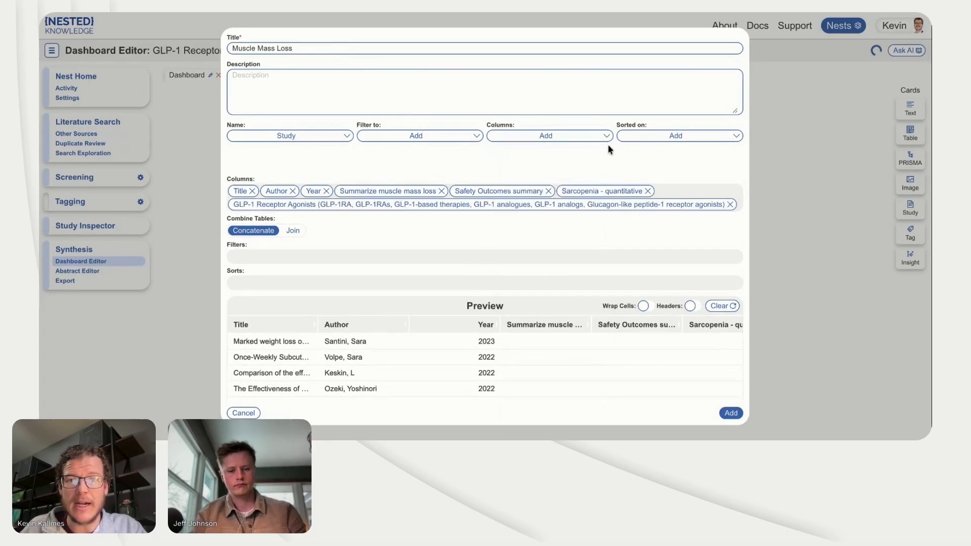
Step: Place the Muscle Mass Loss table card on the dashboard and stretch it to the full dashboard width
{"action": "left_click", "coordinate": [726, 413]}
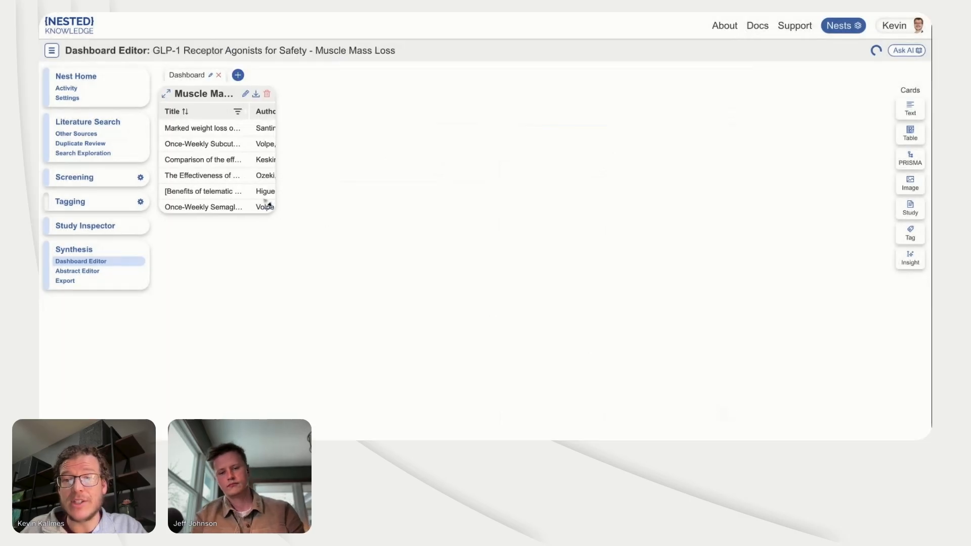
{"action": "left_click_drag", "start_coordinate": [273, 210], "coordinate": [909, 281]}
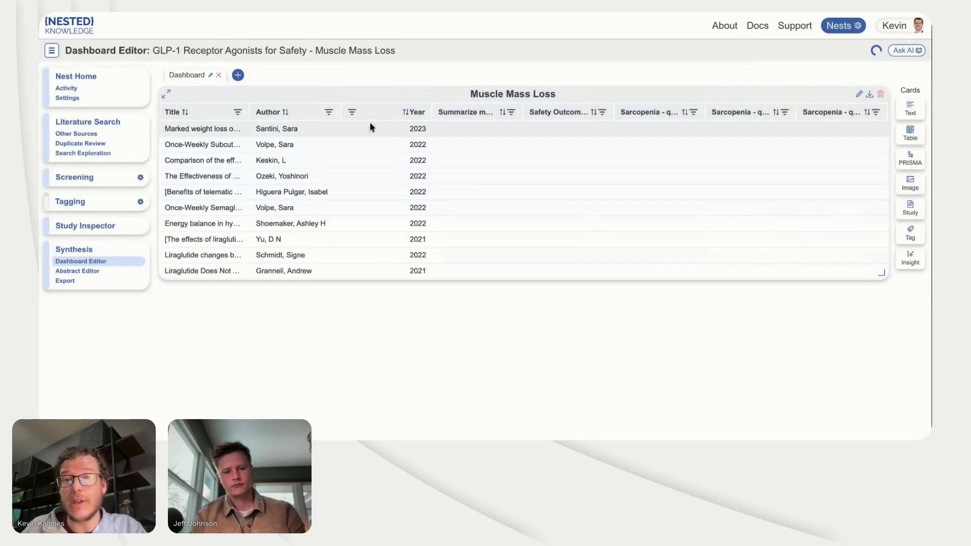
Step: Open the "Marked weight loss on liraglutide 3.0 mg" study from the table and review its muscle mass loss and quantitative sarcopenia answers
{"action": "left_click", "coordinate": [369, 123]}
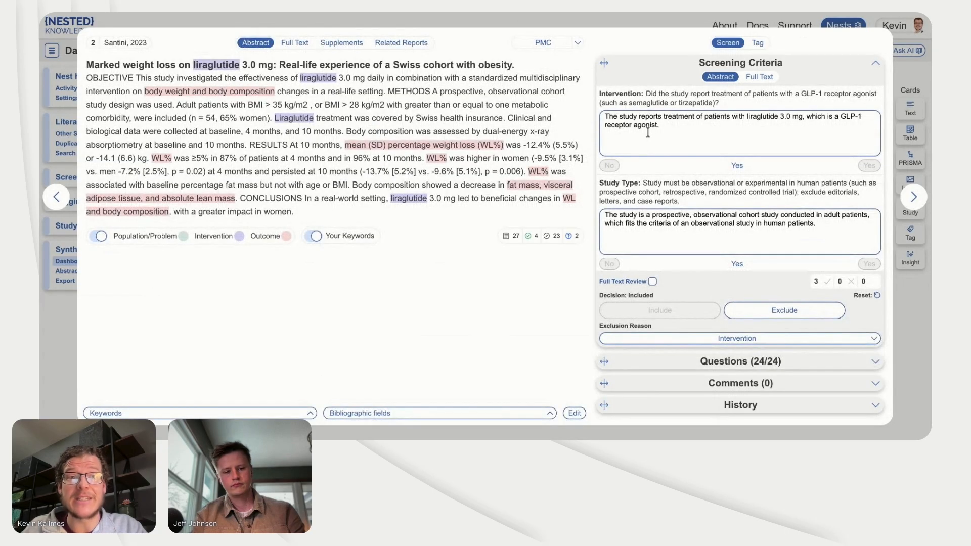
{"action": "left_click", "coordinate": [758, 44]}
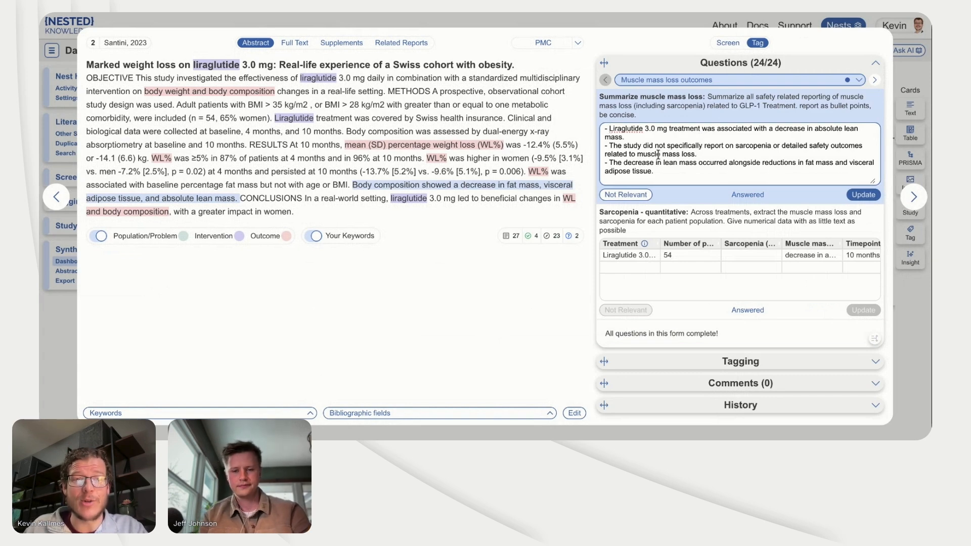
{"action": "left_click", "coordinate": [675, 252]}
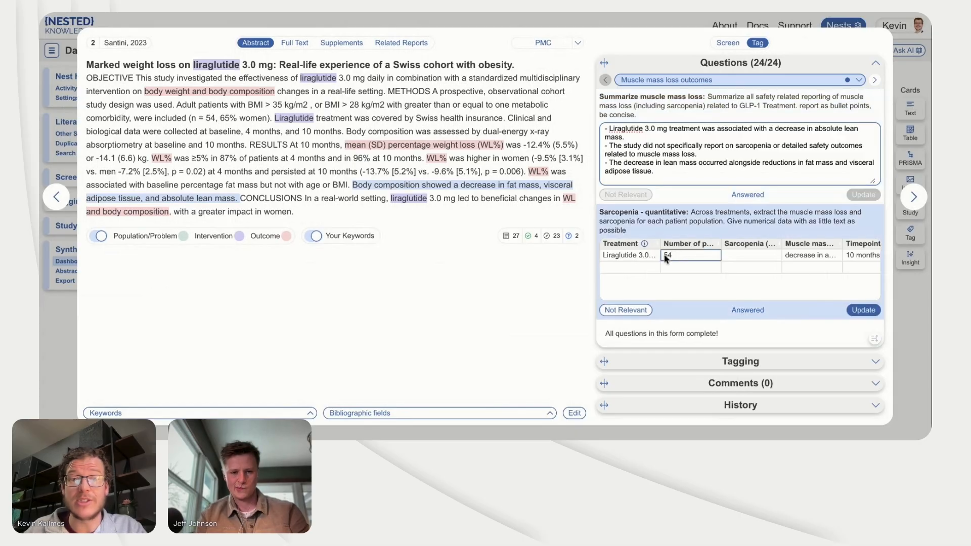
{"action": "left_click", "coordinate": [649, 257]}
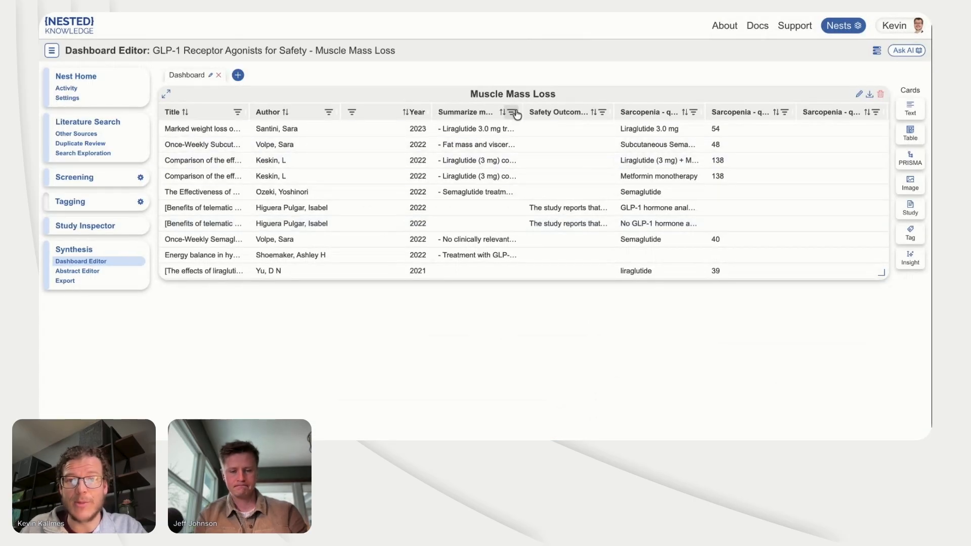
Step: Widen the muscle mass loss summary column and look through the extracted rows of the Muscle Mass Loss table
{"action": "left_click_drag", "start_coordinate": [521, 112], "coordinate": [558, 144]}
{"action": "scroll", "coordinate": [706, 195], "scroll_direction": "down", "scroll_amount": 3}
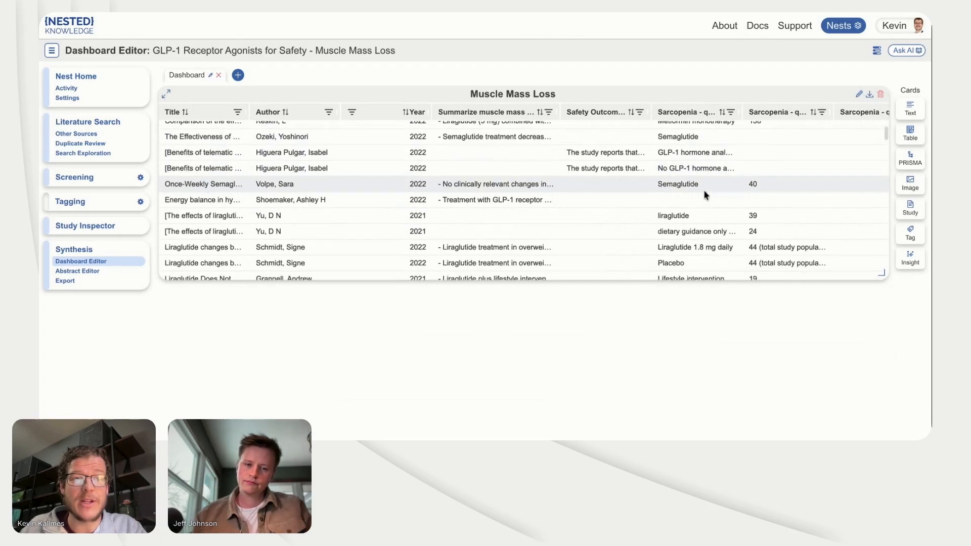
{"action": "scroll", "coordinate": [706, 194], "scroll_direction": "down", "scroll_amount": 9}
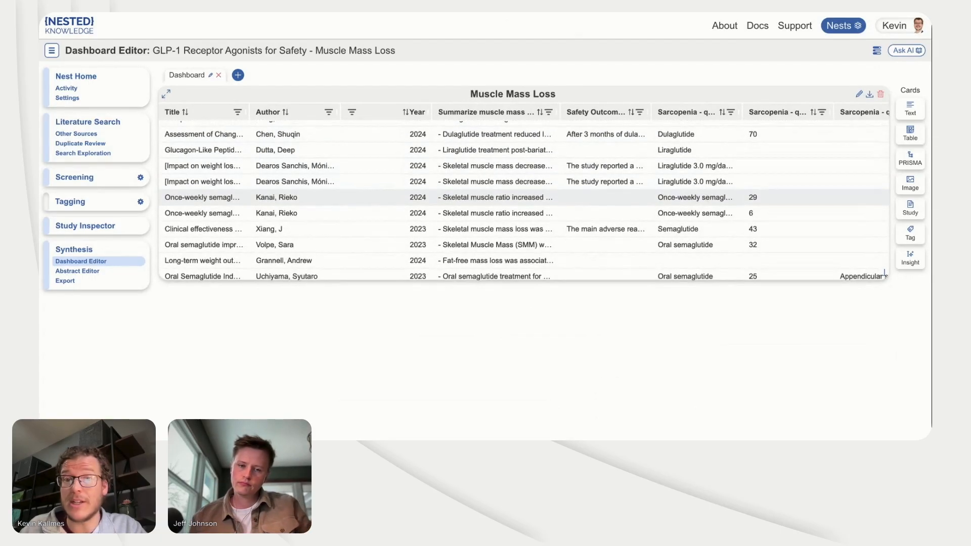
{"action": "scroll", "coordinate": [706, 195], "scroll_direction": "down", "scroll_amount": 8}
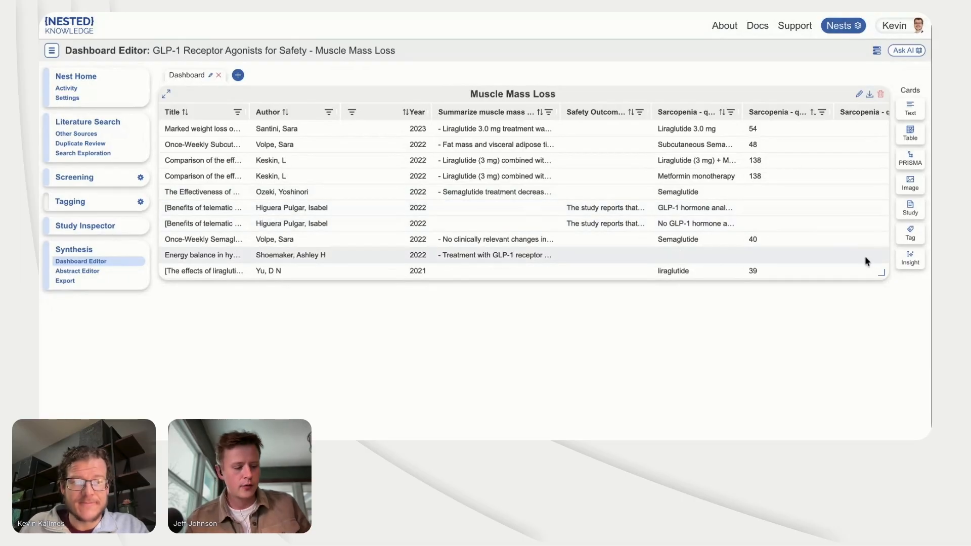
Step: Generate Smart Insights for the nest with automatic tag selection
{"action": "left_click", "coordinate": [903, 264]}
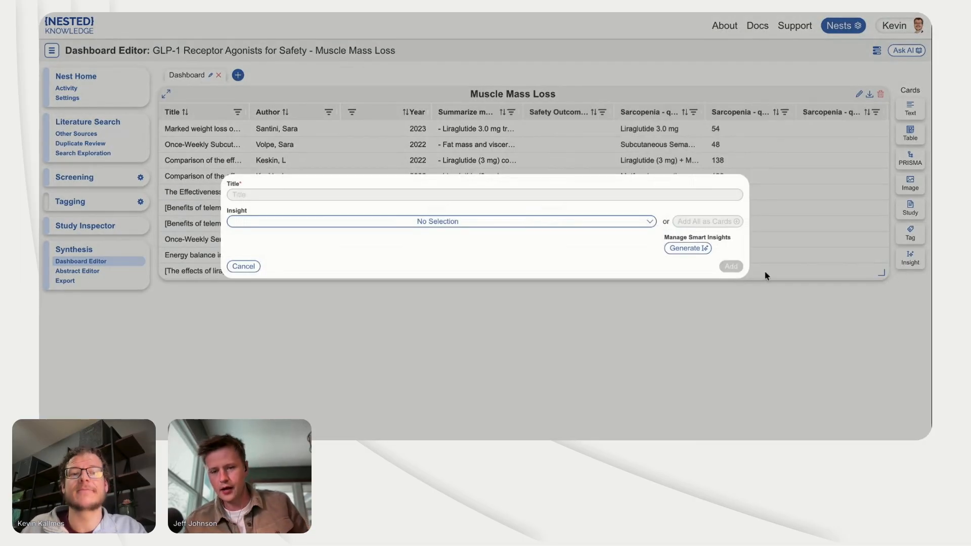
{"action": "left_click", "coordinate": [695, 254]}
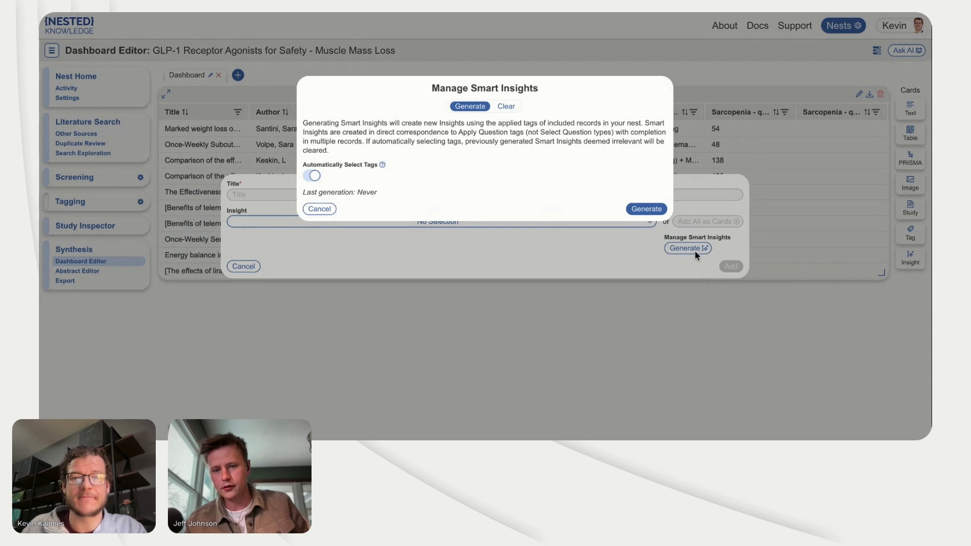
{"action": "left_click", "coordinate": [646, 207]}
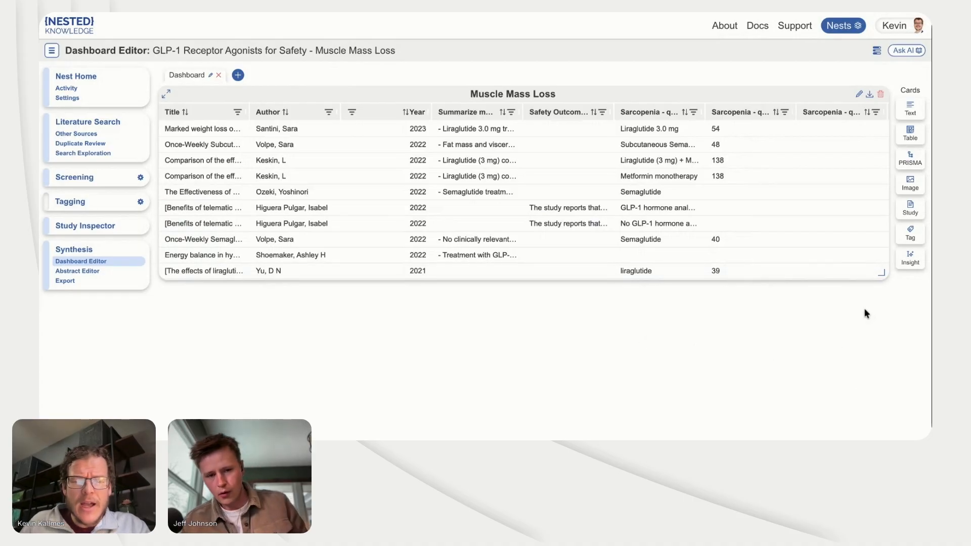
Step: Add a PRISMA card titled "PRISMA Diagram" to the dashboard using the 2020 standard
{"action": "left_click", "coordinate": [912, 166]}
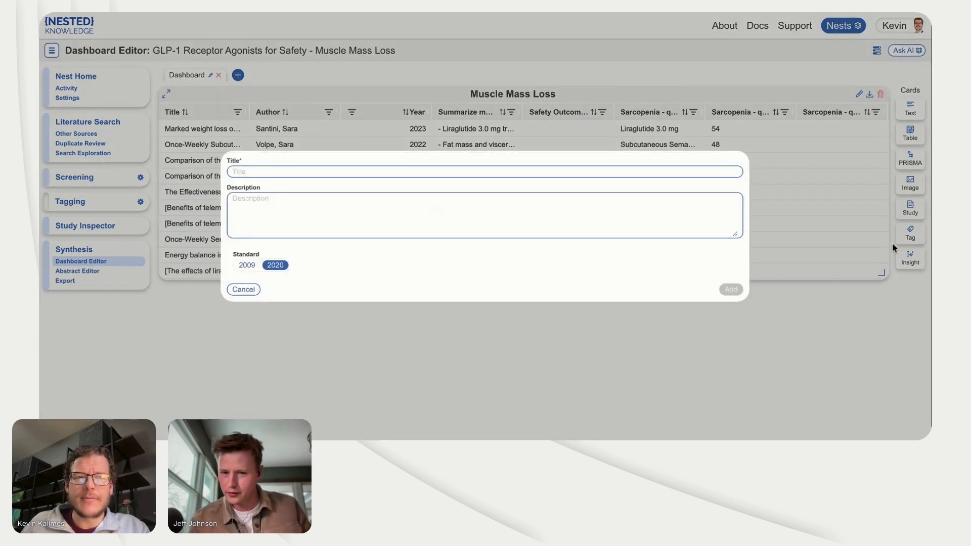
{"action": "type", "text": "PRISMA"}
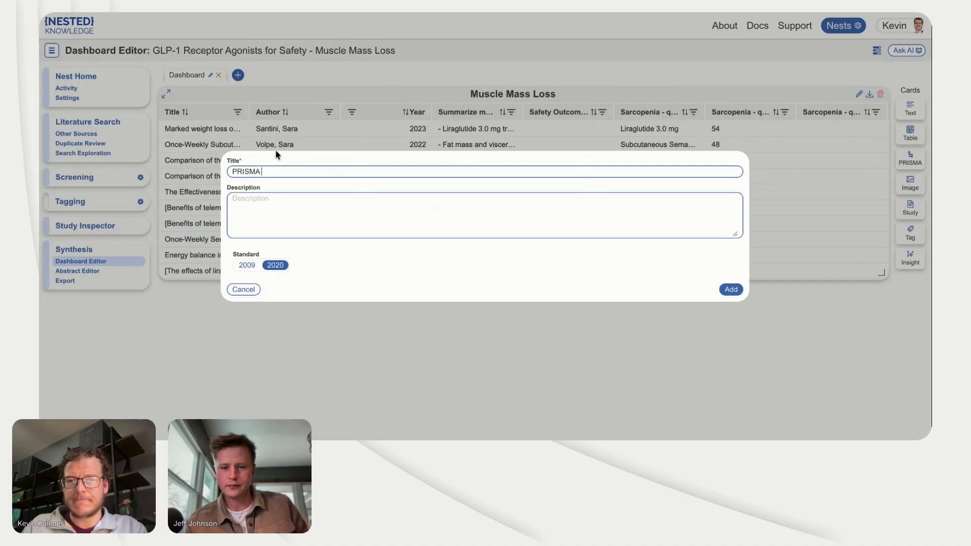
{"action": "type", "text": " Diagram"}
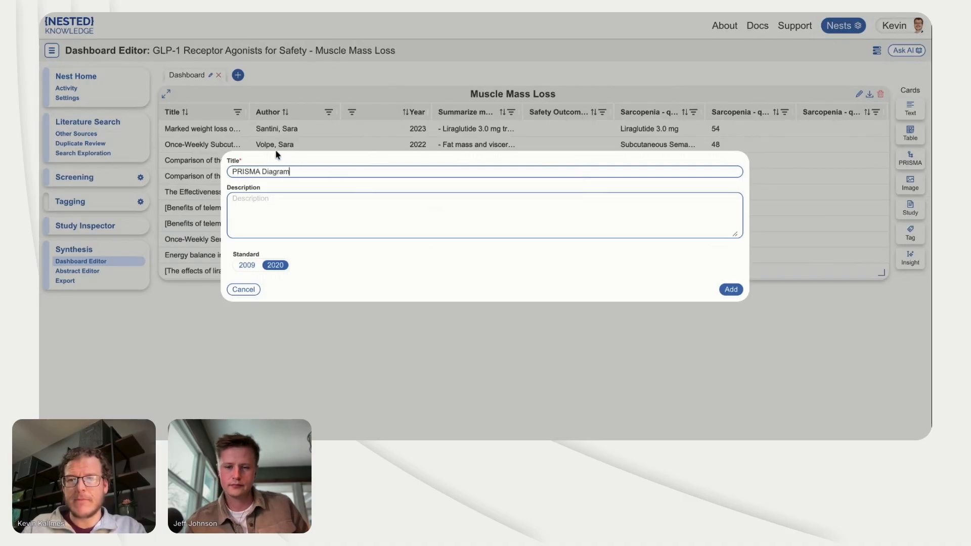
{"action": "left_click", "coordinate": [731, 289]}
Step: Enlarge the PRISMA Diagram card below the table and inspect the flow diagram in its expanded view
{"action": "left_click_drag", "start_coordinate": [269, 406], "coordinate": [438, 414]}
{"action": "left_click", "coordinate": [167, 295]}
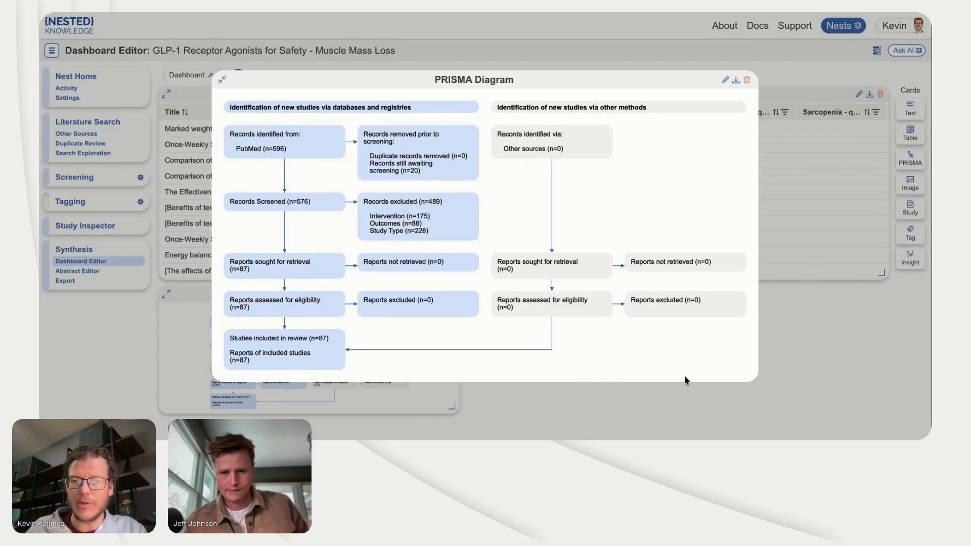
{"action": "left_click", "coordinate": [779, 379]}
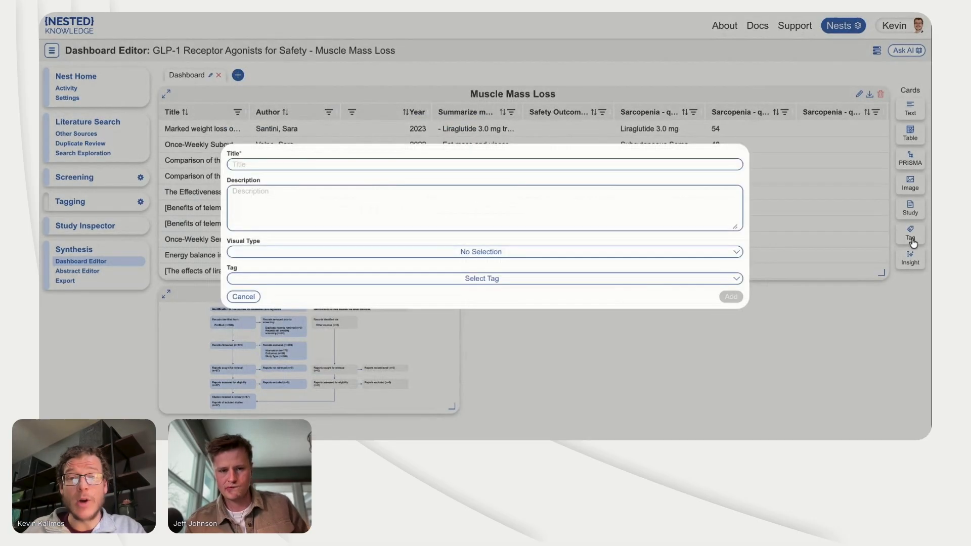
Step: Add a tag card titled "Study Location" that shows the Study Location tag as a choropleth
{"action": "left_click", "coordinate": [910, 234]}
{"action": "type", "text": "Stu"}
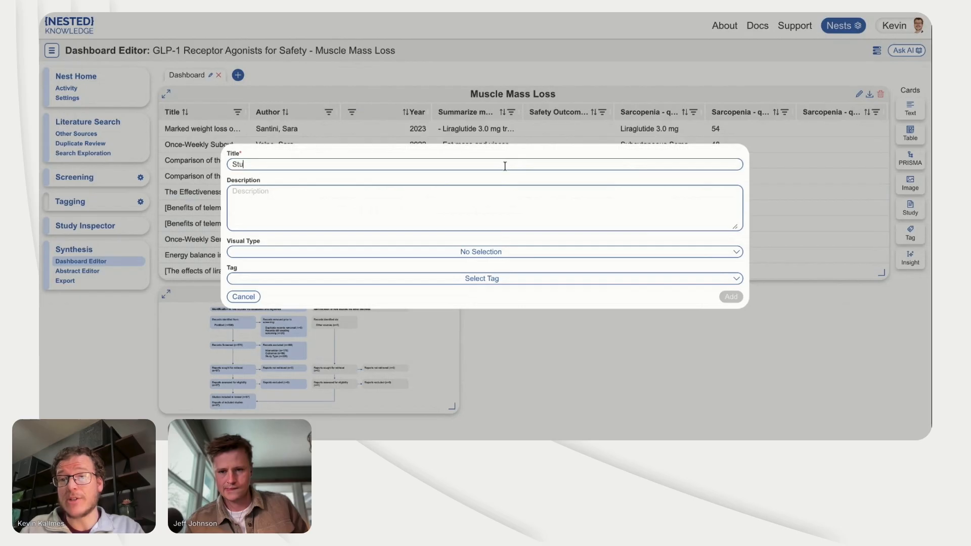
{"action": "type", "text": "dy Docation"}
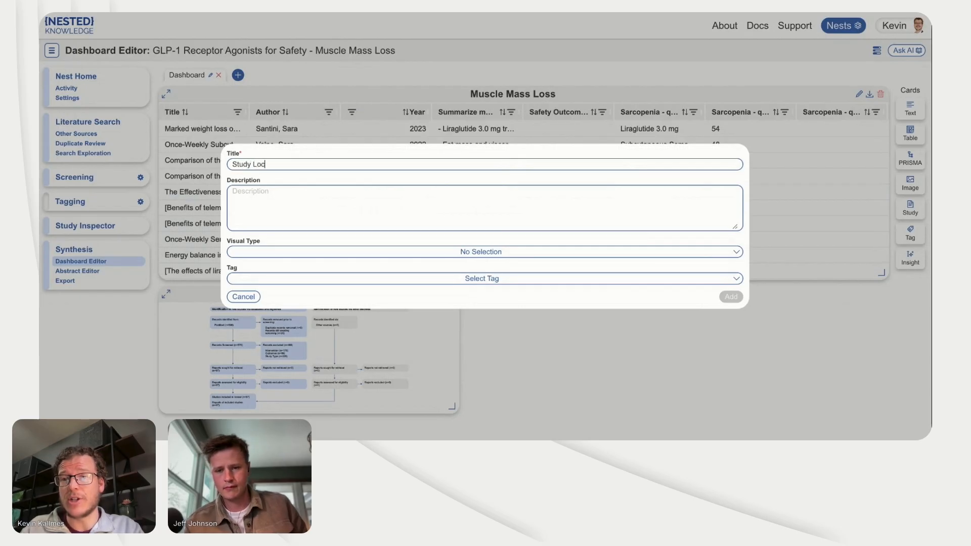
{"action": "left_click", "coordinate": [476, 259]}
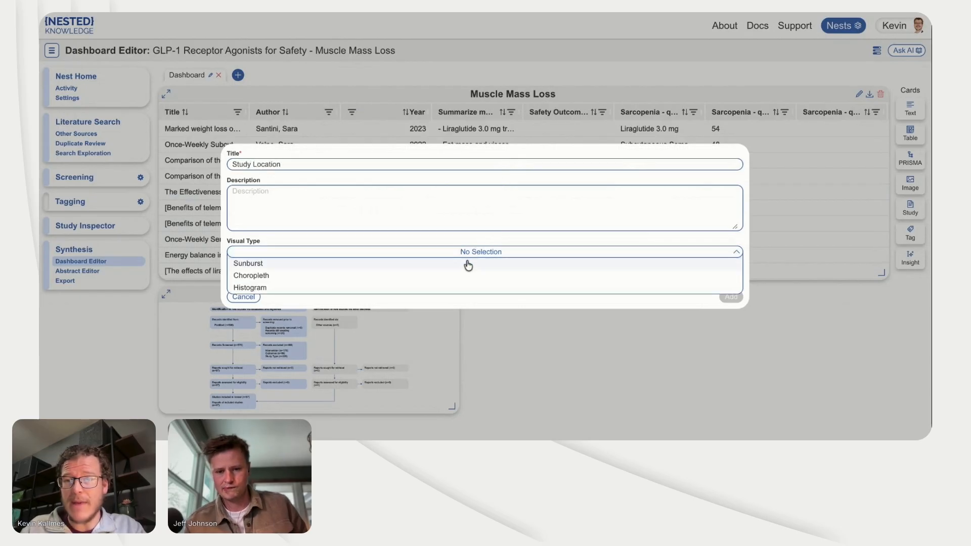
{"action": "left_click", "coordinate": [449, 278]}
{"action": "left_click", "coordinate": [442, 279]}
{"action": "type", "text": "study loc"}
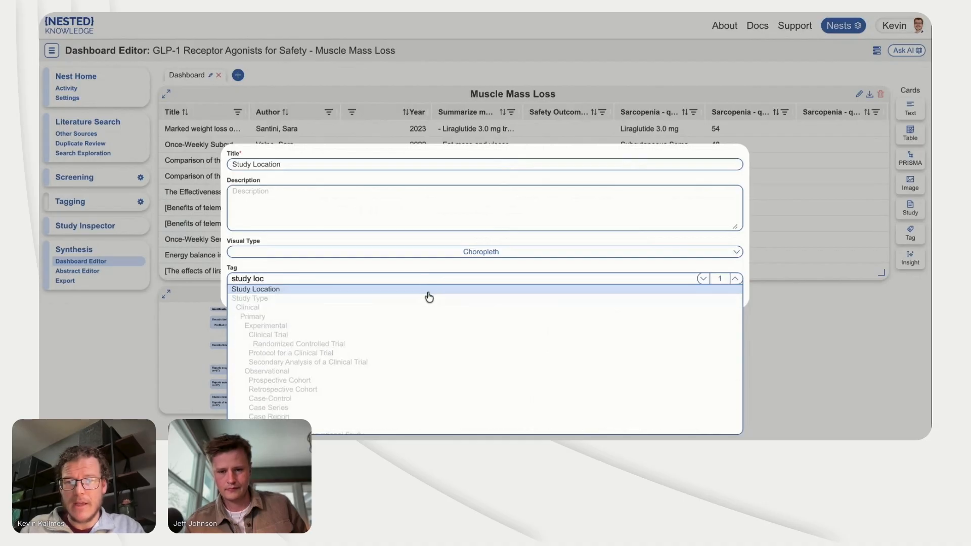
{"action": "left_click", "coordinate": [437, 290]}
{"action": "left_click", "coordinate": [729, 298]}
Step: Resize the PRISMA Diagram card taller and the Study Location card wider so both share the row at equal height
{"action": "scroll", "coordinate": [723, 365], "scroll_direction": "down", "scroll_amount": 2}
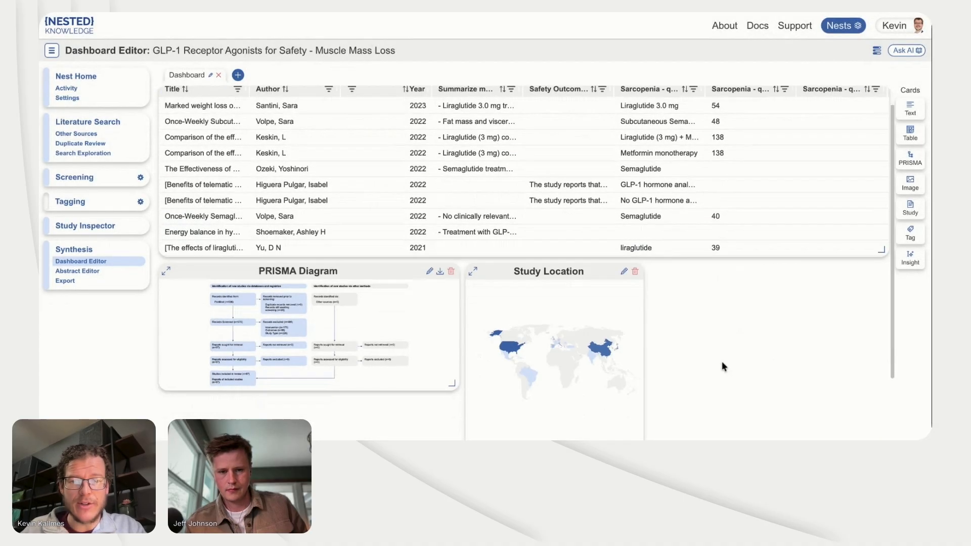
{"action": "left_click_drag", "start_coordinate": [456, 306], "coordinate": [435, 374]}
{"action": "left_click_drag", "start_coordinate": [636, 372], "coordinate": [696, 371]}
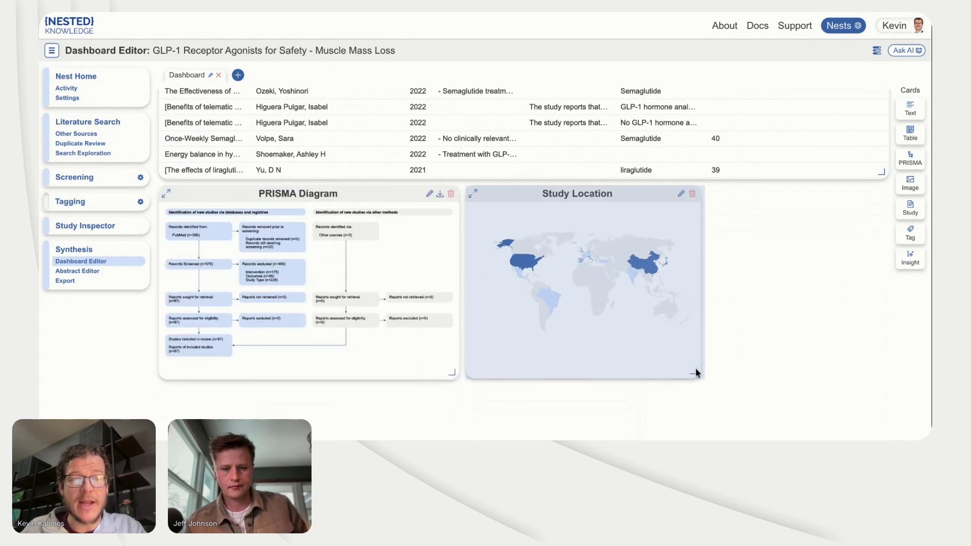
Step: Add a tag card titled "Study Type" showing the Study Type tag as a sunburst, and open its expanded view
{"action": "left_click", "coordinate": [911, 230]}
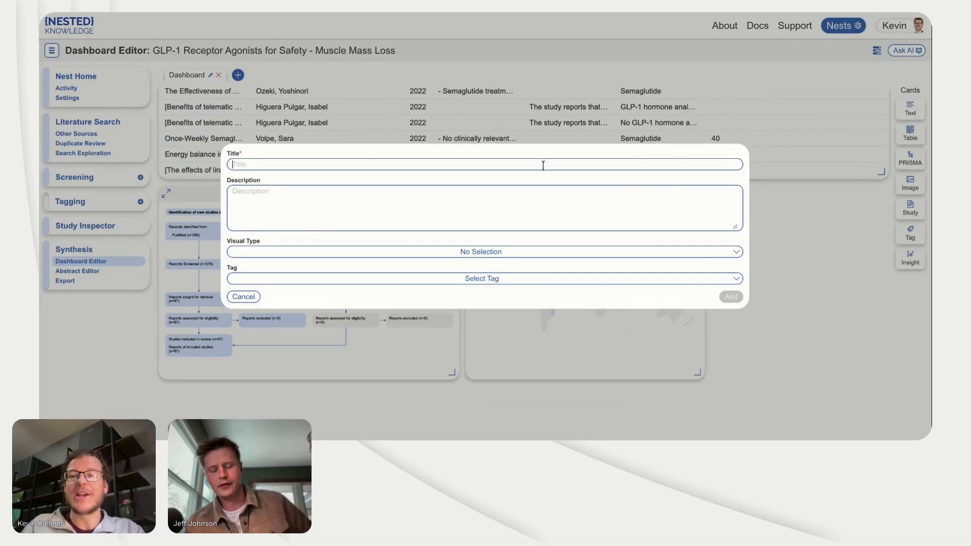
{"action": "left_click", "coordinate": [499, 280]}
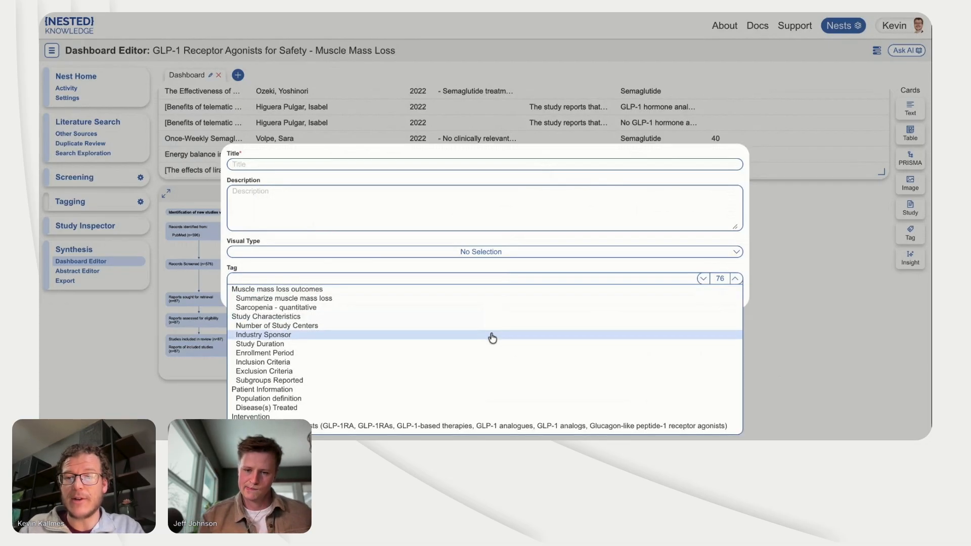
{"action": "type", "text": "study typ"}
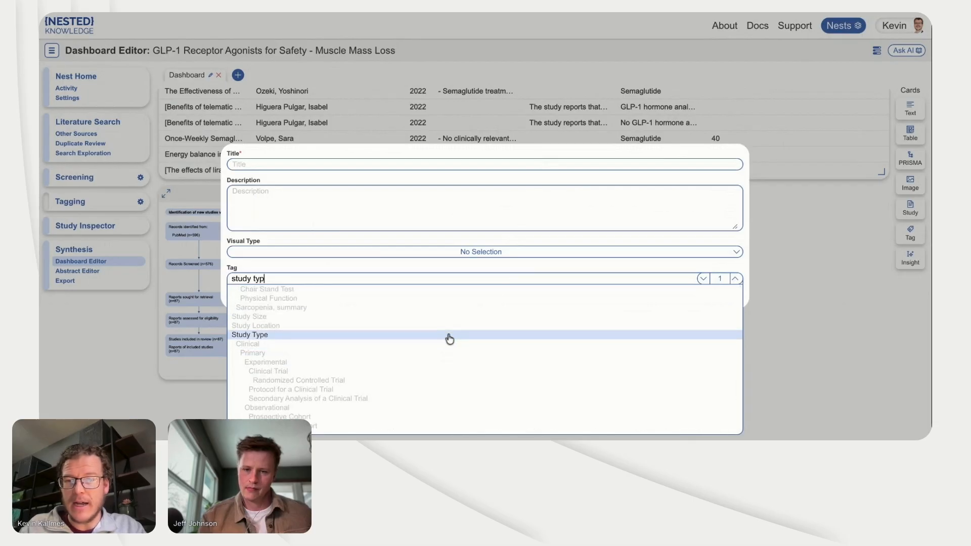
{"action": "left_click", "coordinate": [449, 339]}
{"action": "left_click", "coordinate": [298, 164]}
{"action": "type", "text": "Study Type"}
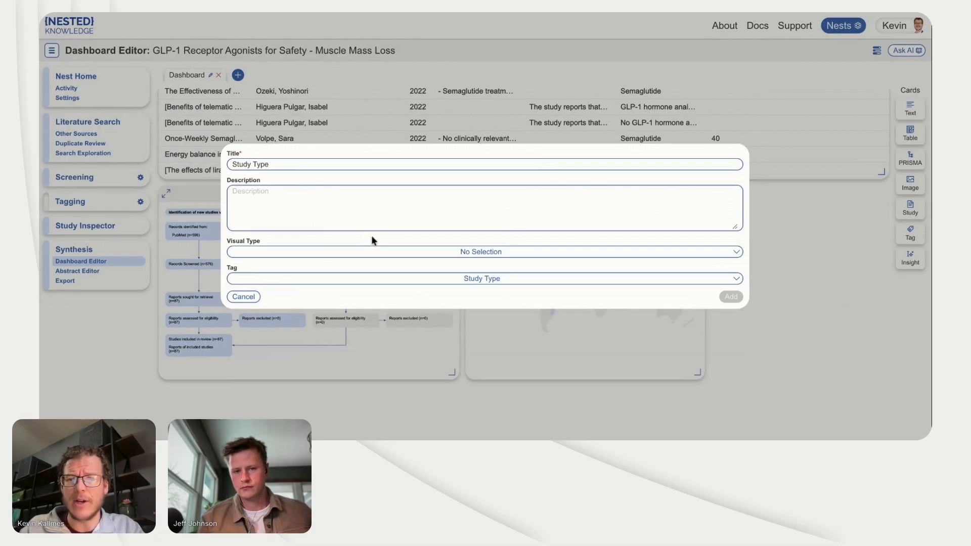
{"action": "left_click", "coordinate": [371, 251]}
{"action": "left_click", "coordinate": [334, 262]}
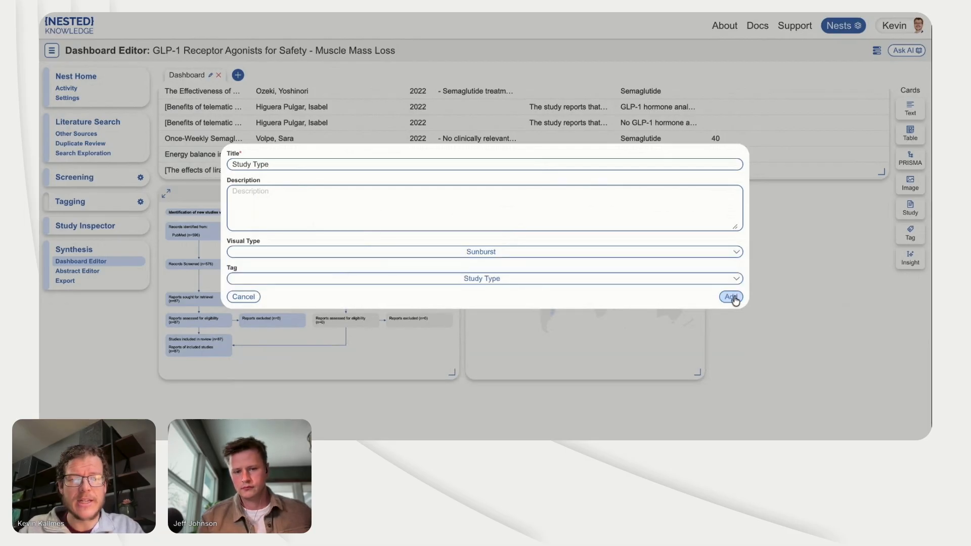
{"action": "left_click", "coordinate": [737, 299]}
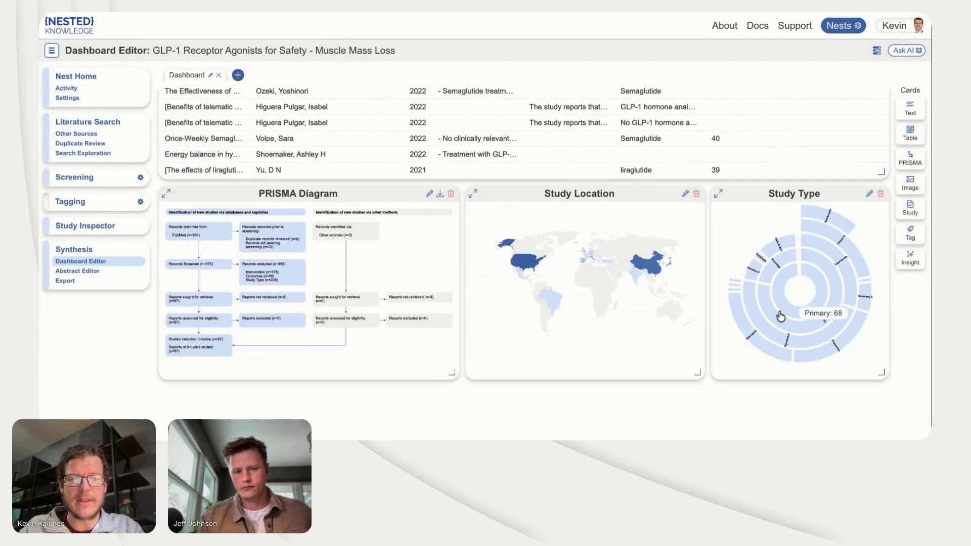
{"action": "left_click", "coordinate": [719, 194]}
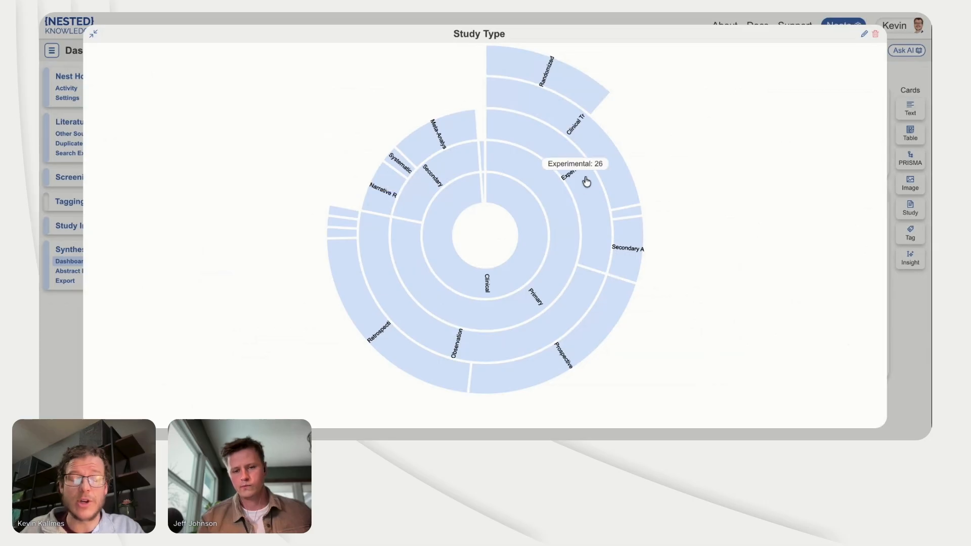
Step: Close the expanded Study Type sunburst and look over the dashboard's table and card layout
{"action": "left_click", "coordinate": [898, 310]}
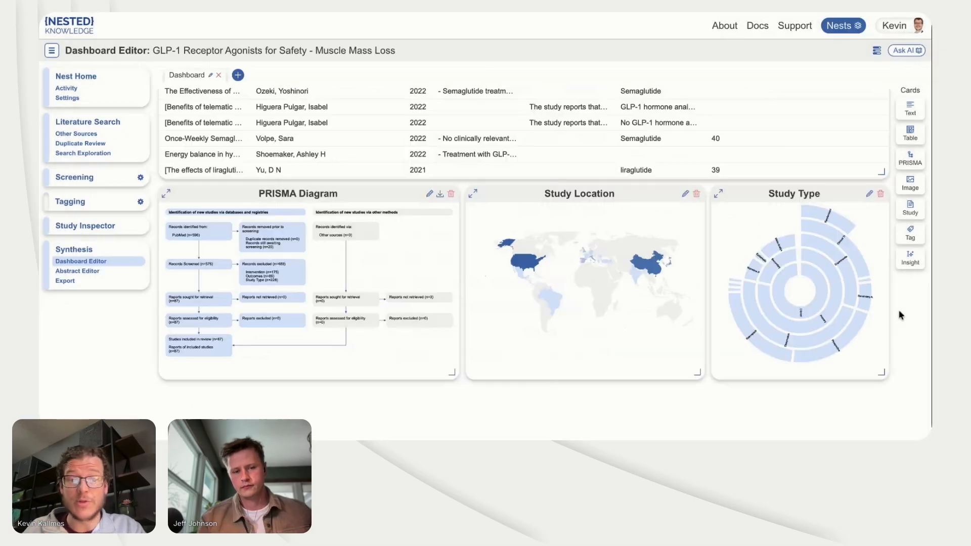
{"action": "scroll", "coordinate": [802, 311], "scroll_direction": "up", "scroll_amount": 2}
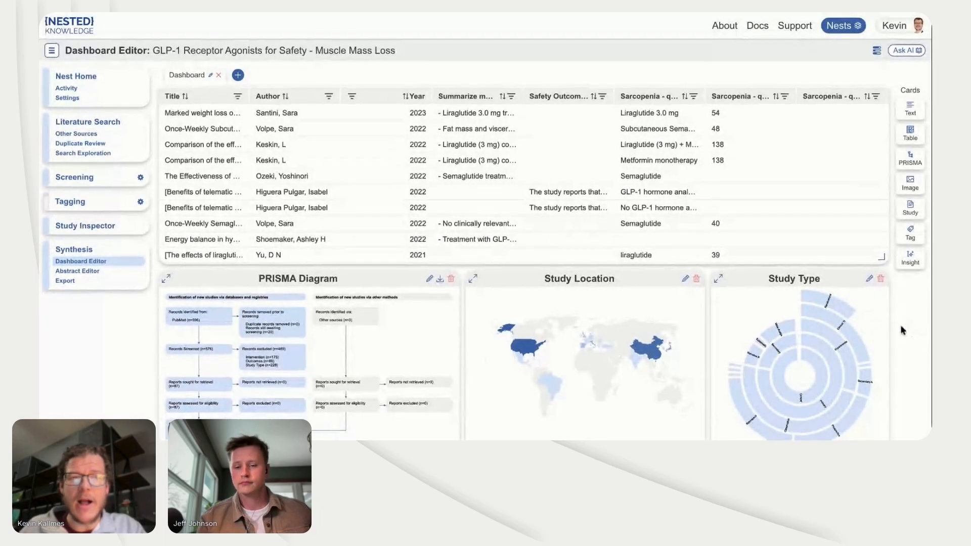
{"action": "scroll", "coordinate": [891, 326], "scroll_direction": "down", "scroll_amount": 1}
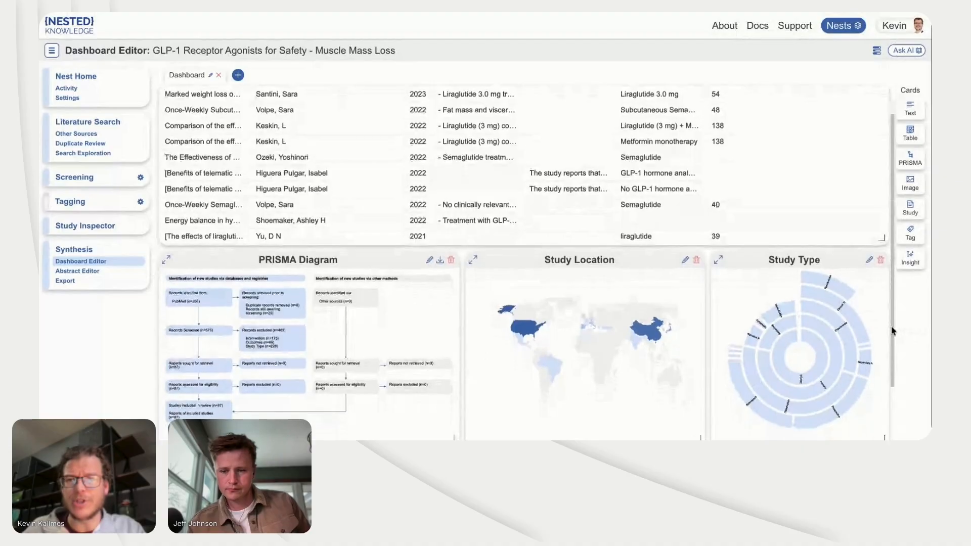
{"action": "scroll", "coordinate": [891, 325], "scroll_direction": "down", "scroll_amount": 3}
Step: Start a new table card titled "Study Details" and browse the bibliographic attributes offered as columns
{"action": "left_click", "coordinate": [911, 133]}
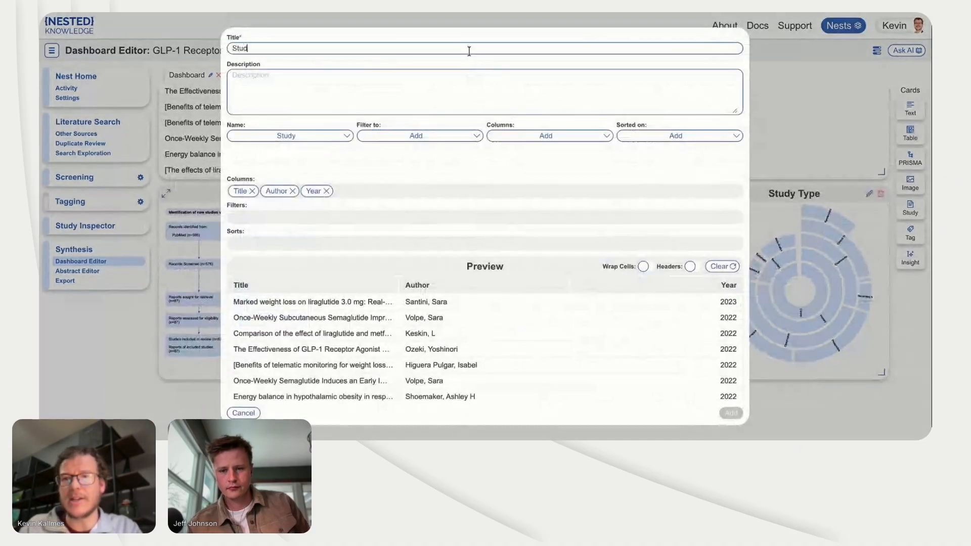
{"action": "type", "text": "Study Details"}
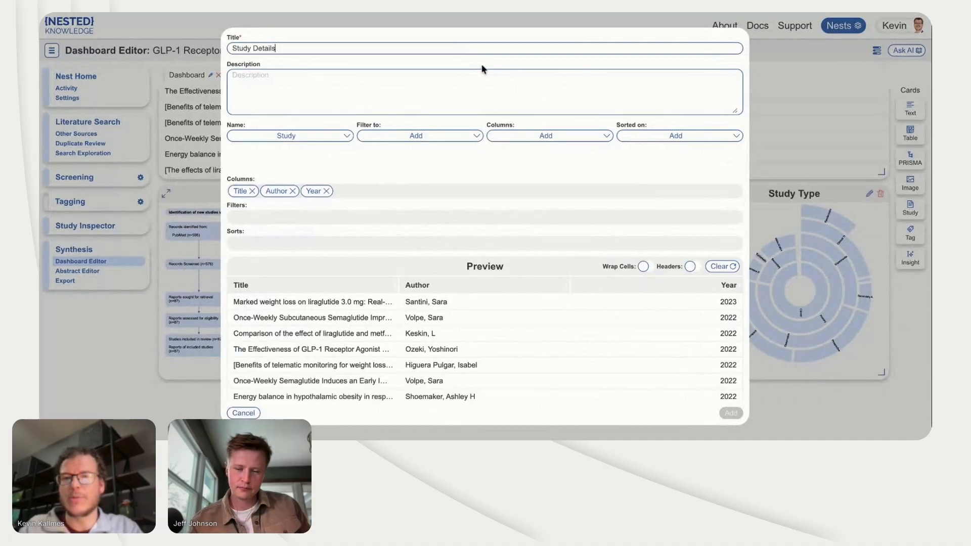
{"action": "left_click", "coordinate": [517, 136]}
{"action": "left_click", "coordinate": [518, 147]}
{"action": "left_click", "coordinate": [518, 148]}
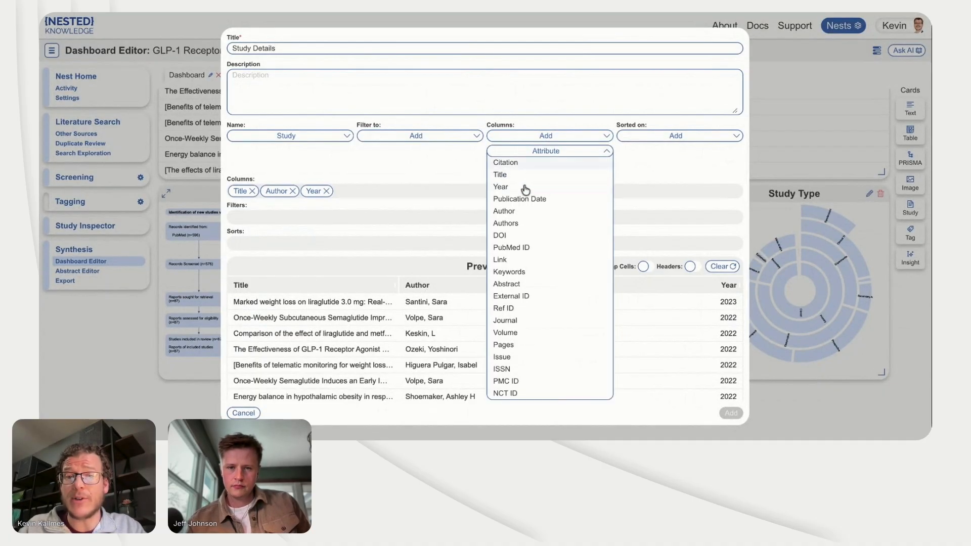
{"action": "left_click", "coordinate": [469, 175]}
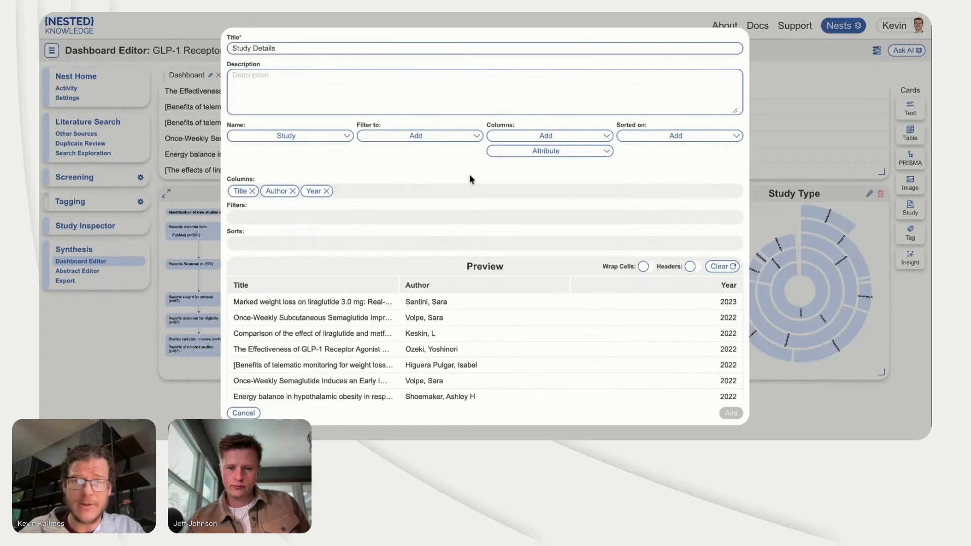
{"action": "left_click", "coordinate": [520, 151]}
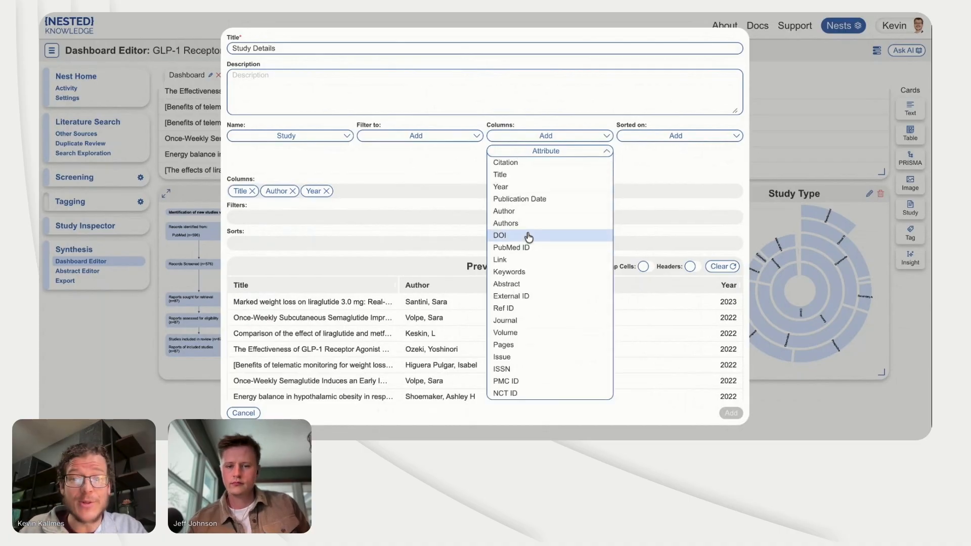
{"action": "left_click", "coordinate": [459, 189]}
{"action": "left_click", "coordinate": [526, 151]}
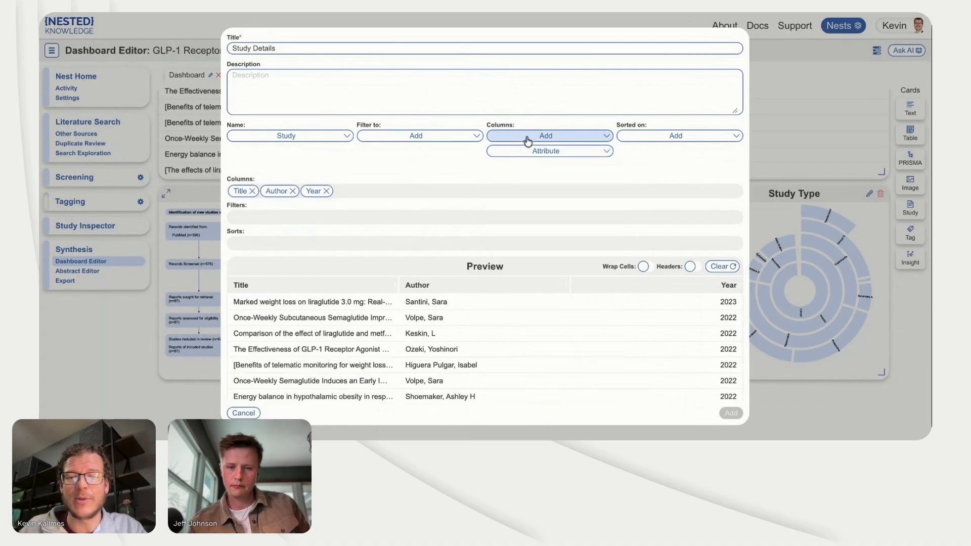
Step: Add the contents of the Study Size tag as a column of the Study Details table
{"action": "left_click", "coordinate": [520, 174]}
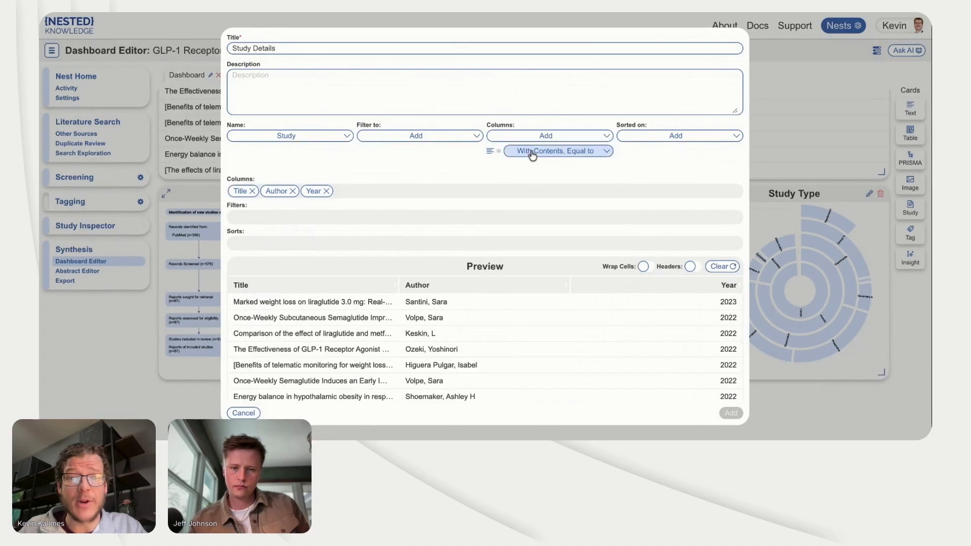
{"action": "left_click", "coordinate": [534, 152]}
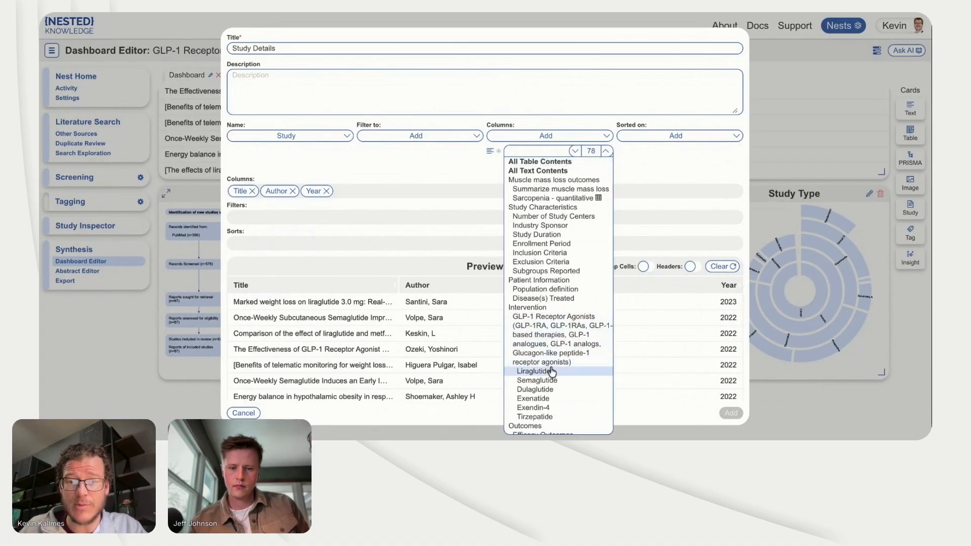
{"action": "scroll", "coordinate": [551, 372], "scroll_direction": "down", "scroll_amount": 10}
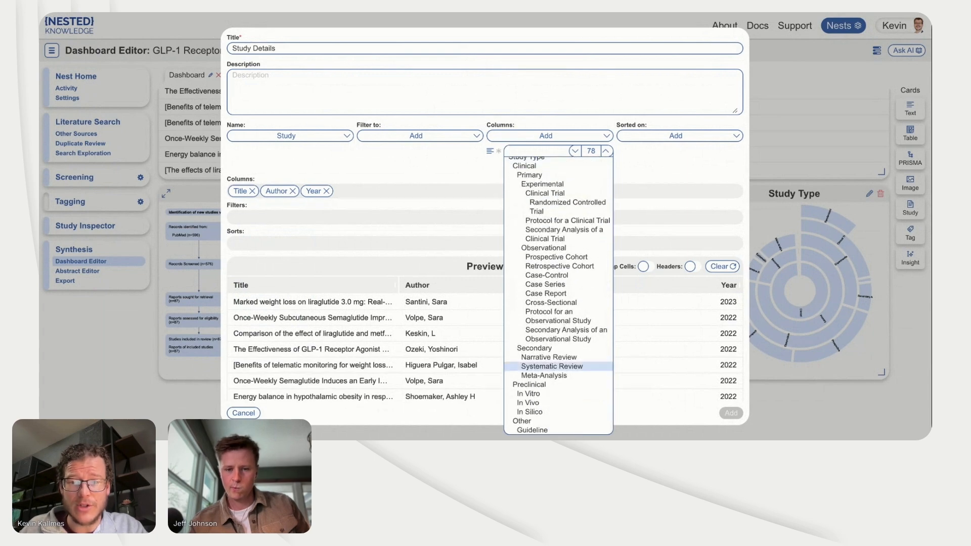
{"action": "scroll", "coordinate": [551, 384], "scroll_direction": "up", "scroll_amount": 5}
{"action": "left_click", "coordinate": [529, 215]}
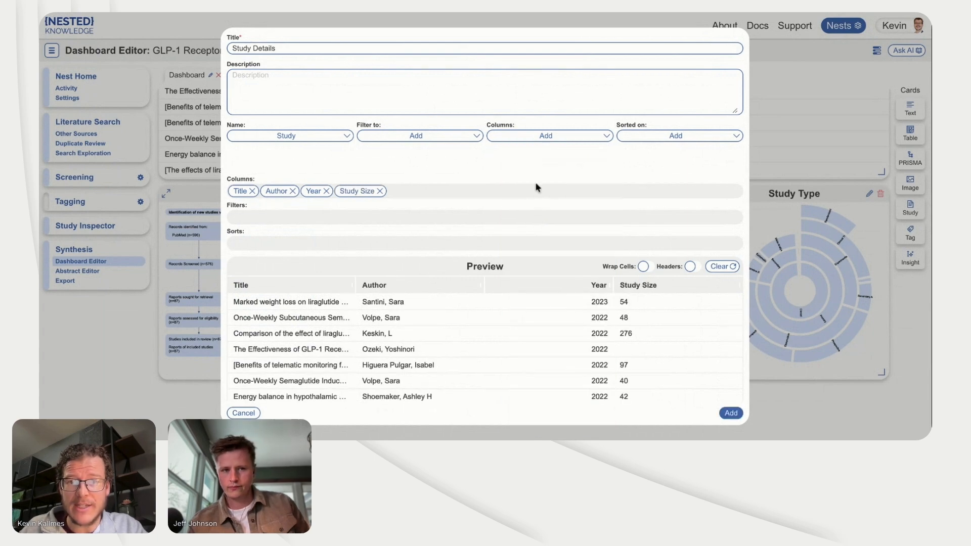
Step: Add the contents of the Study Location tag as another column of the Study Details table
{"action": "left_click", "coordinate": [529, 135]}
{"action": "left_click", "coordinate": [520, 170]}
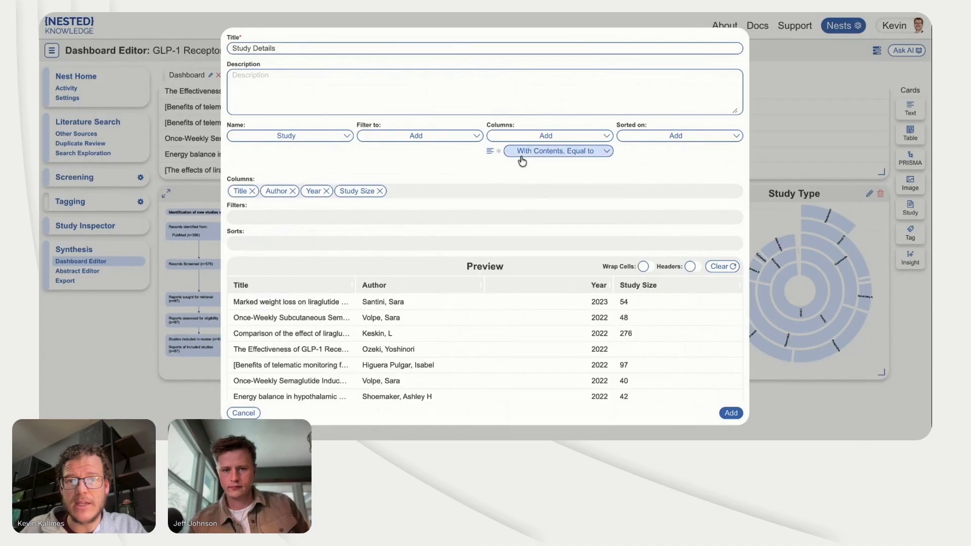
{"action": "left_click", "coordinate": [521, 151]}
{"action": "scroll", "coordinate": [564, 298], "scroll_direction": "down", "scroll_amount": 10}
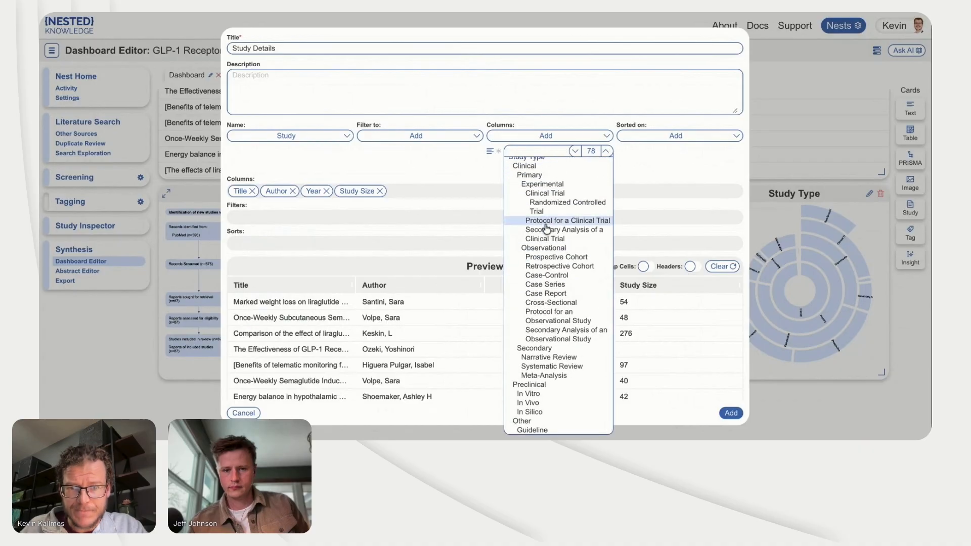
{"action": "left_click", "coordinate": [531, 215]}
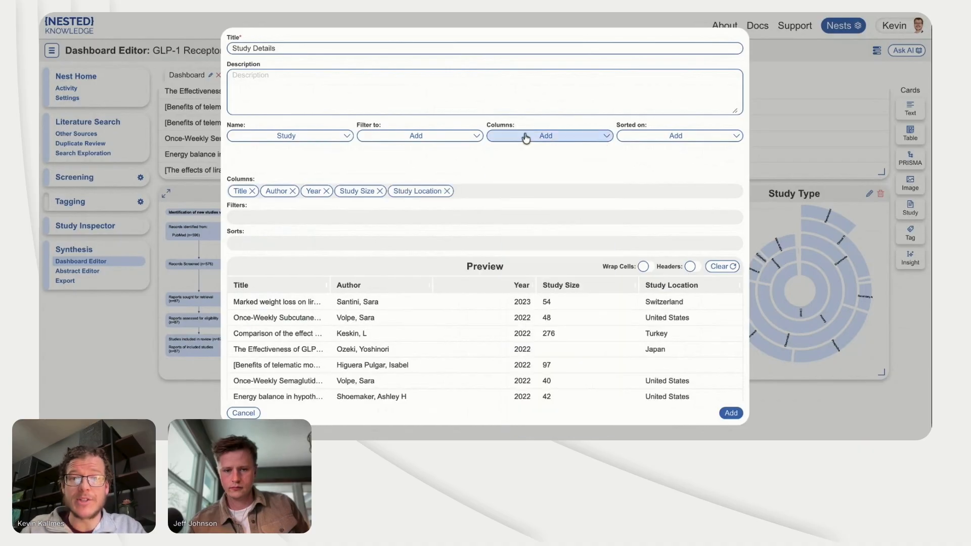
Step: Switch the tag column type from contents to applied tags and add Efficacy Outcomes as a column
{"action": "left_click", "coordinate": [520, 135]}
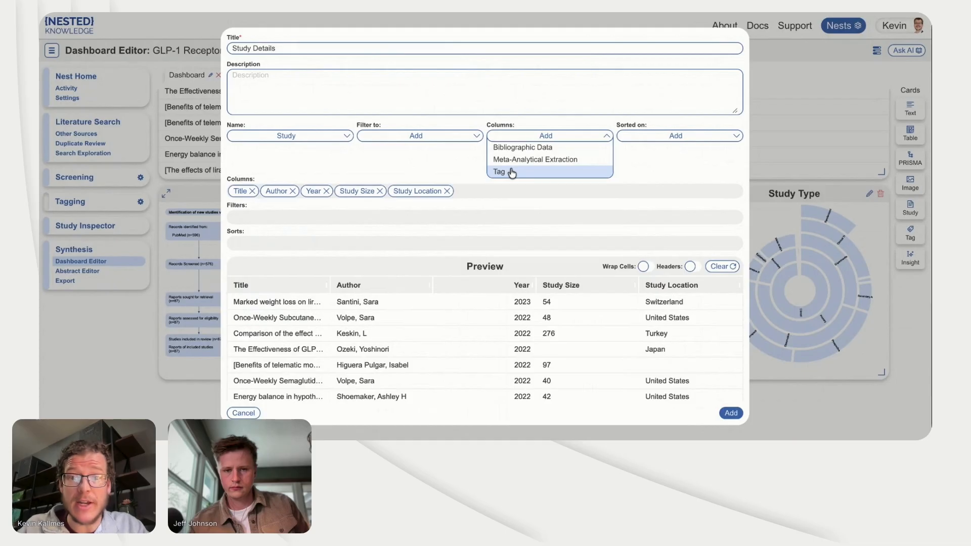
{"action": "left_click", "coordinate": [499, 171]}
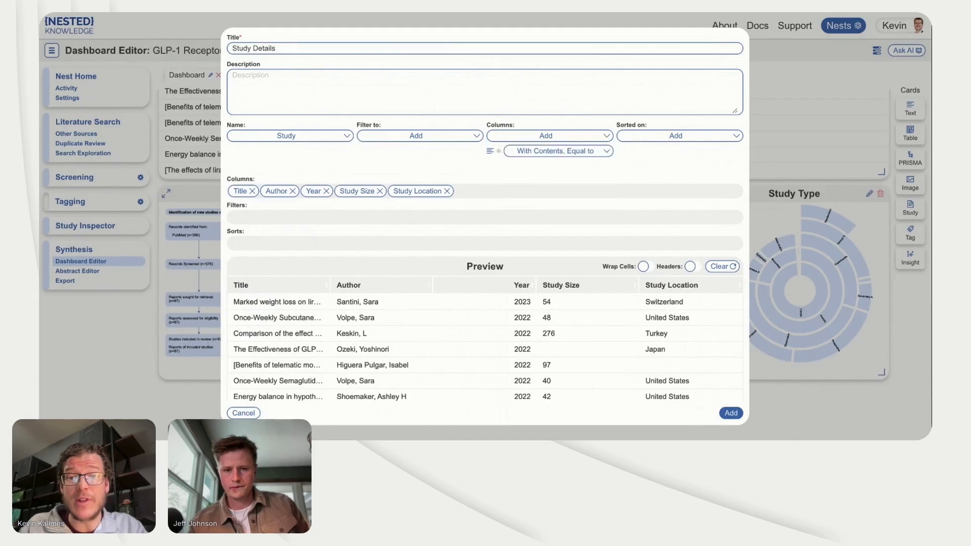
{"action": "left_click", "coordinate": [509, 154]}
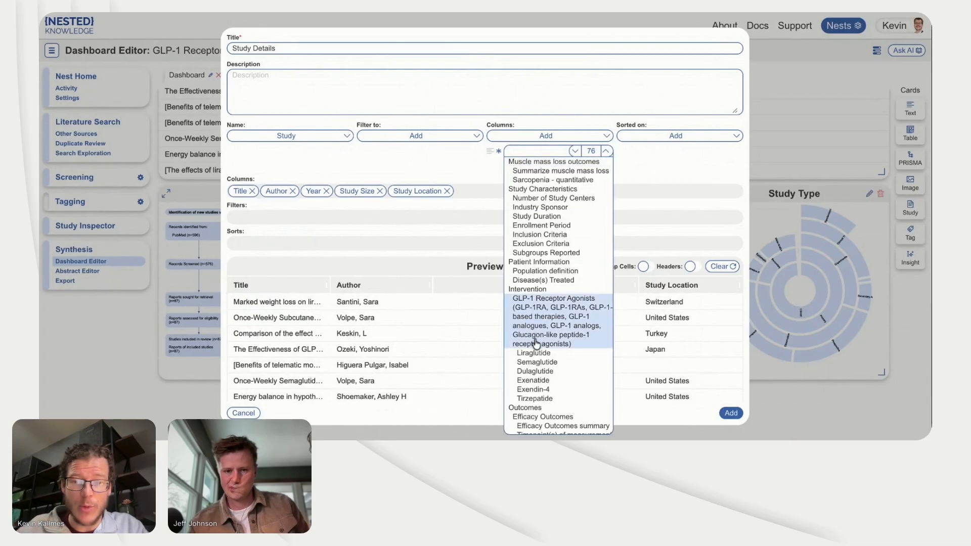
{"action": "scroll", "coordinate": [534, 334], "scroll_direction": "down", "scroll_amount": 2}
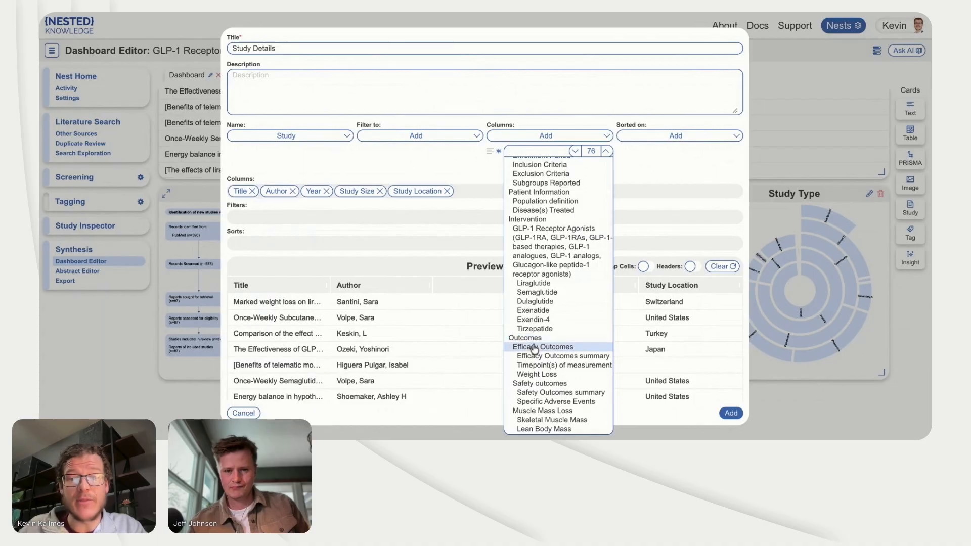
{"action": "left_click", "coordinate": [532, 348]}
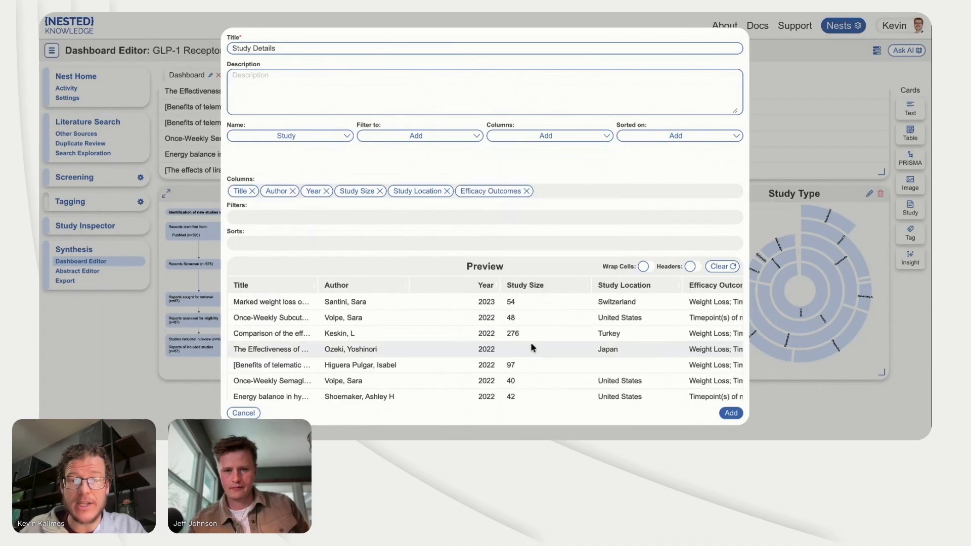
Step: Add the Safety outcomes tag as a column after Efficacy Outcomes in the Study Details table
{"action": "left_click", "coordinate": [533, 137]}
{"action": "left_click", "coordinate": [520, 173]}
{"action": "left_click", "coordinate": [526, 151]}
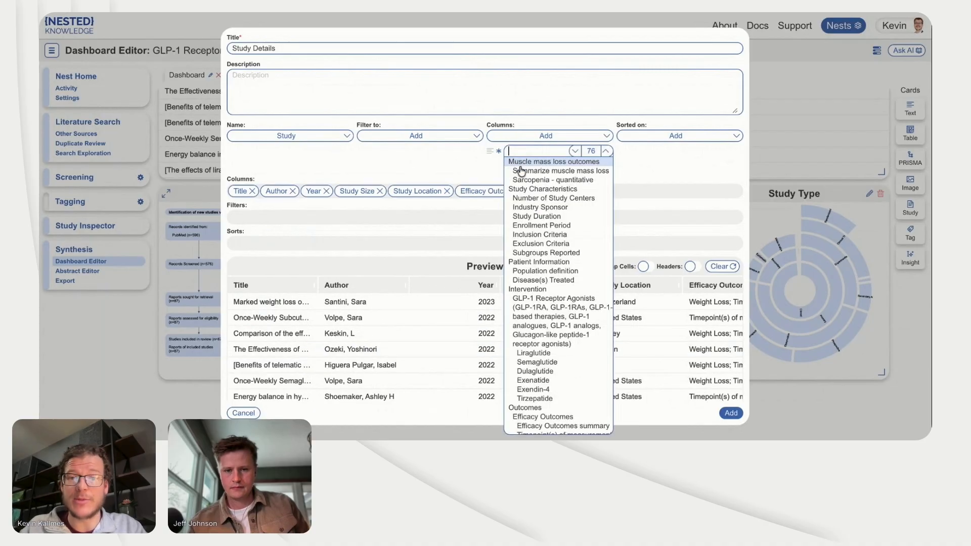
{"action": "scroll", "coordinate": [555, 302], "scroll_direction": "down", "scroll_amount": 5}
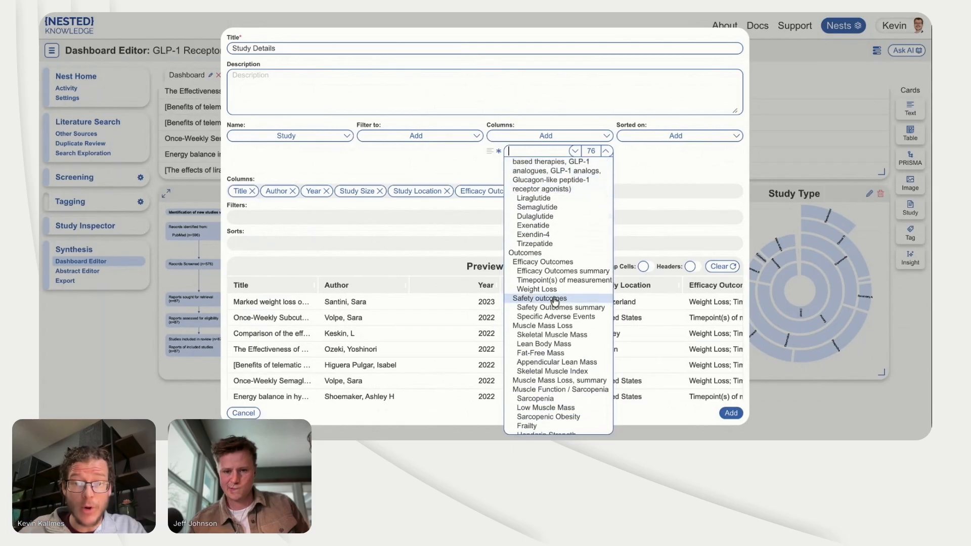
{"action": "left_click", "coordinate": [551, 298]}
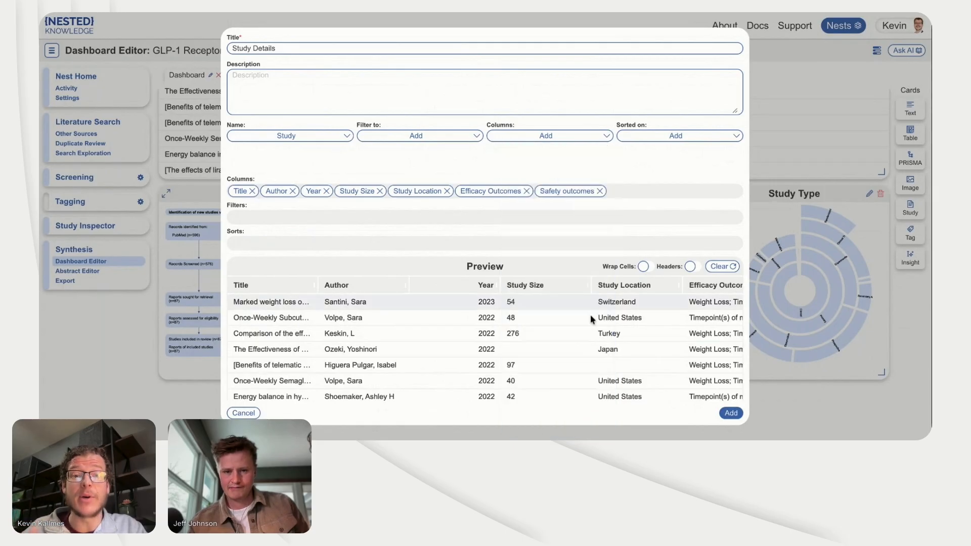
Step: Place the Study Details table on the dashboard and enlarge it to the full dashboard width below the other cards
{"action": "left_click", "coordinate": [731, 413]}
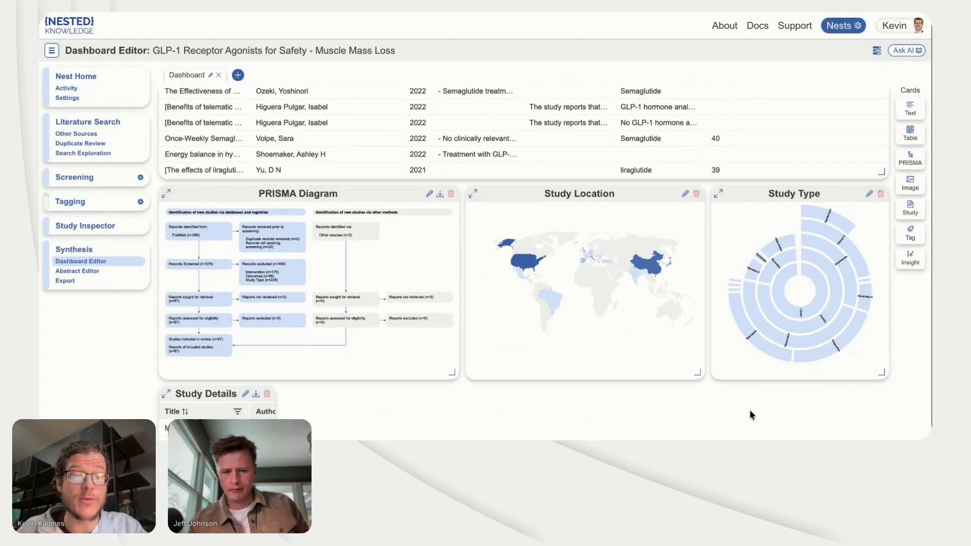
{"action": "scroll", "coordinate": [756, 409], "scroll_direction": "down", "scroll_amount": 3}
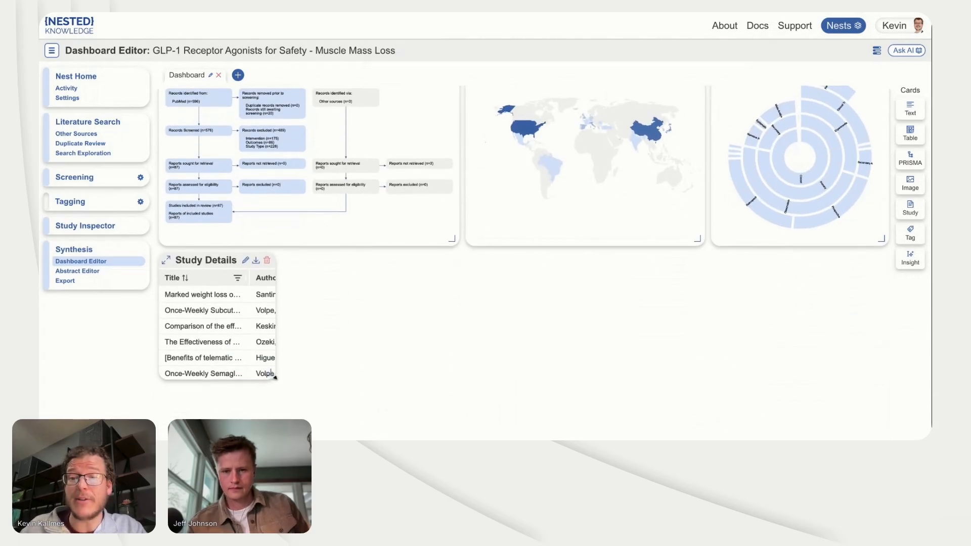
{"action": "mouse_move", "coordinate": [273, 378]}
{"action": "left_mouse_down"}
{"action": "mouse_move", "coordinate": [876, 420]}
{"action": "mouse_move", "coordinate": [888, 435]}
{"action": "left_mouse_up"}
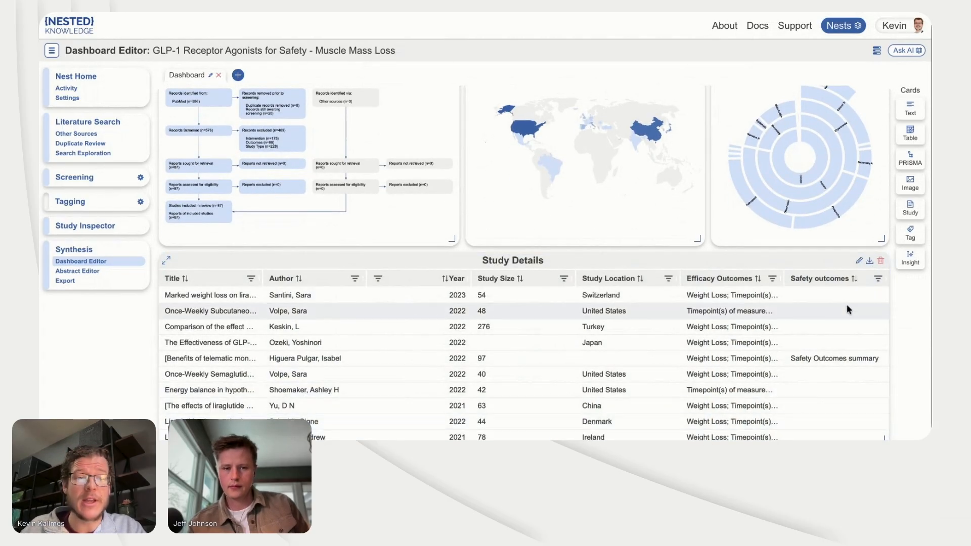
Step: Turn on Wrap Cells for the Study Details table, save the card and review its rows
{"action": "left_click", "coordinate": [859, 261]}
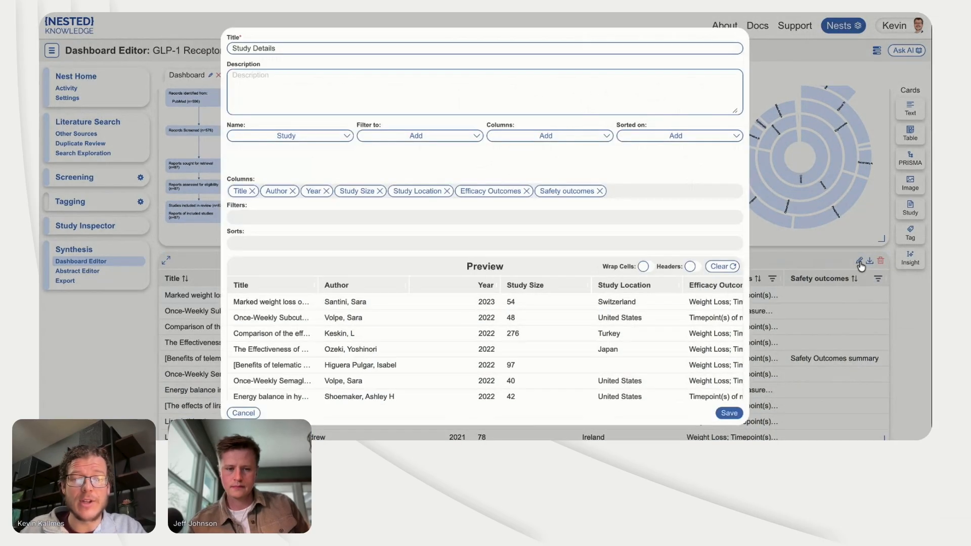
{"action": "left_click", "coordinate": [645, 267]}
{"action": "left_click", "coordinate": [726, 414]}
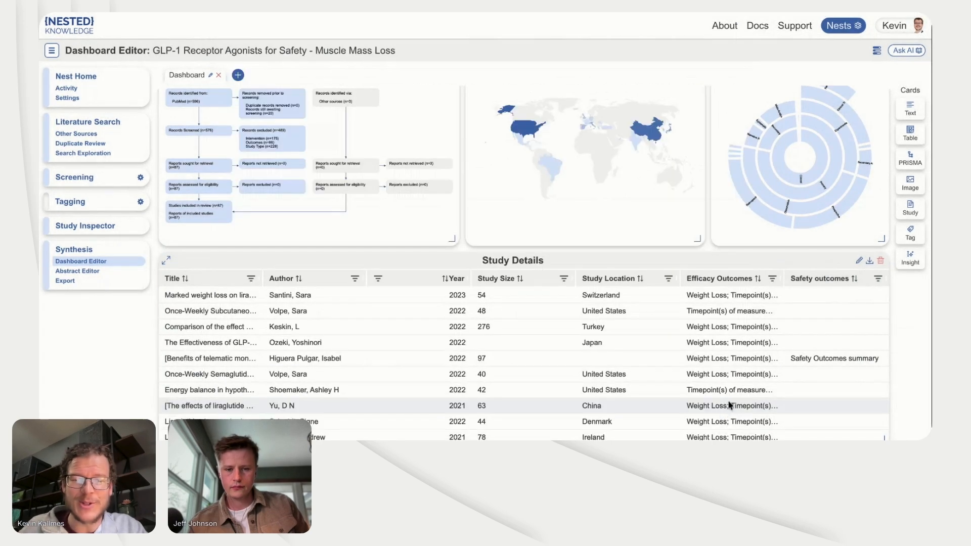
{"action": "scroll", "coordinate": [749, 369], "scroll_direction": "down", "scroll_amount": 3}
{"action": "scroll", "coordinate": [748, 369], "scroll_direction": "up", "scroll_amount": 2}
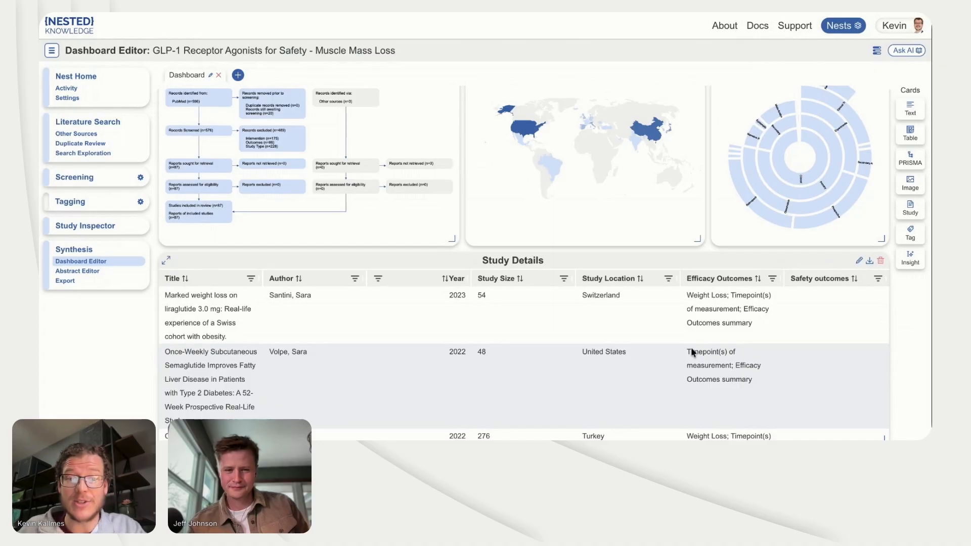
{"action": "scroll", "coordinate": [524, 362], "scroll_direction": "down", "scroll_amount": 5}
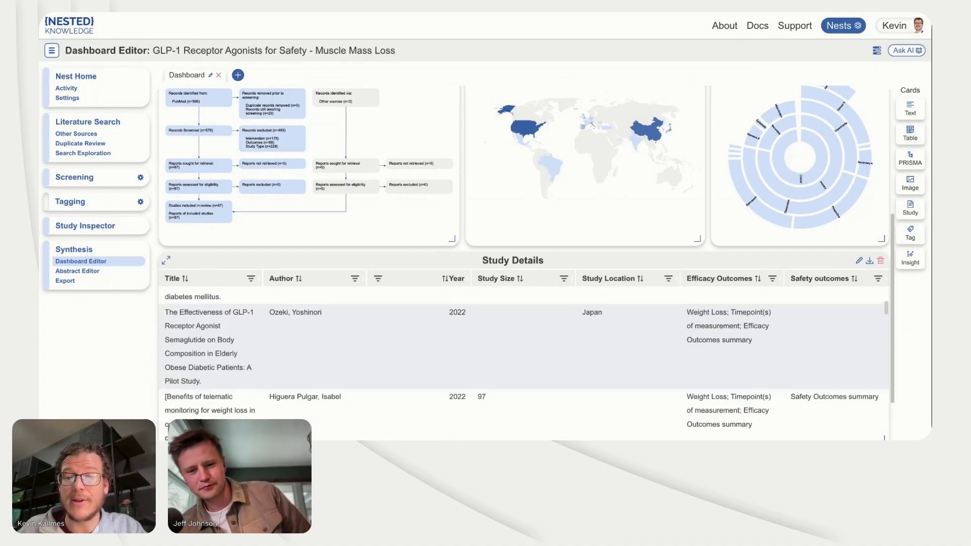
{"action": "scroll", "coordinate": [523, 362], "scroll_direction": "up", "scroll_amount": 5}
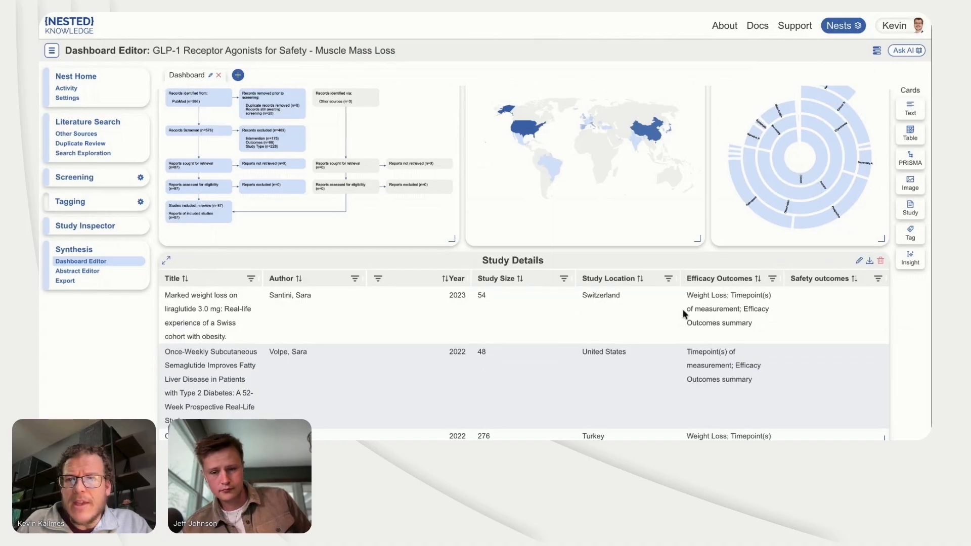
Step: Open the nest's Synthesis view, show its full PRISMA diagram and briefly check the searches behind it
{"action": "left_click", "coordinate": [78, 250]}
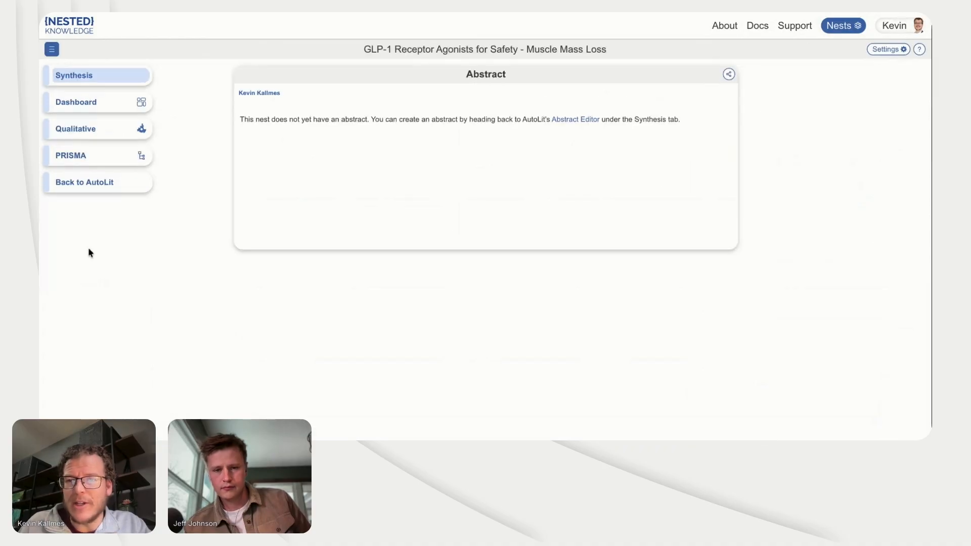
{"action": "left_click", "coordinate": [118, 151]}
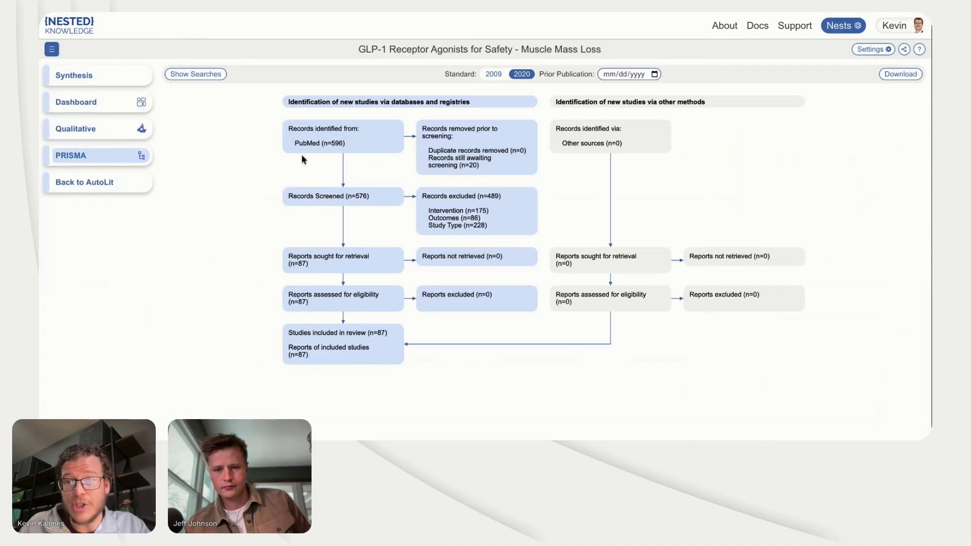
{"action": "left_click", "coordinate": [197, 75]}
{"action": "left_click", "coordinate": [206, 187]}
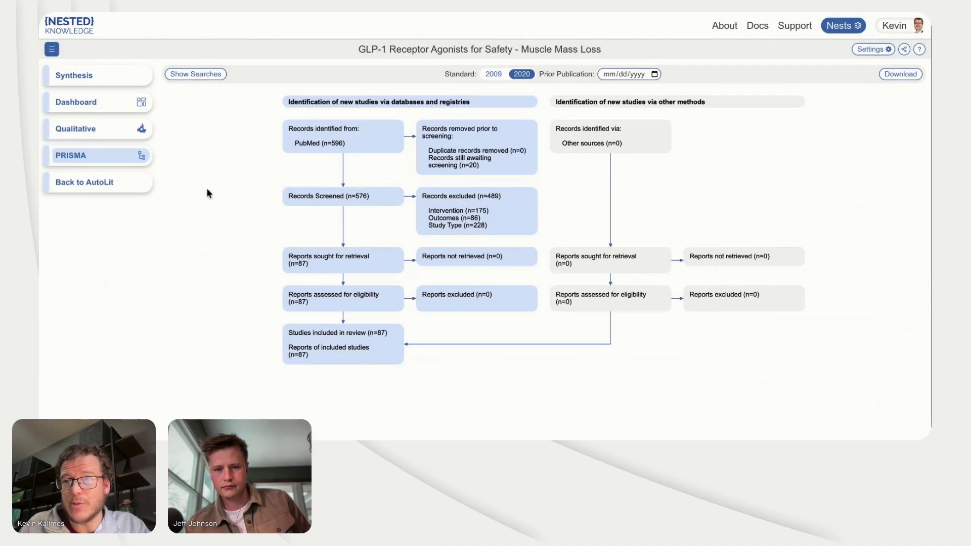
Step: Open the Synthesis dashboard and look over its Muscle Mass Loss table, PRISMA diagram, map and sunburst cards
{"action": "left_click", "coordinate": [127, 111]}
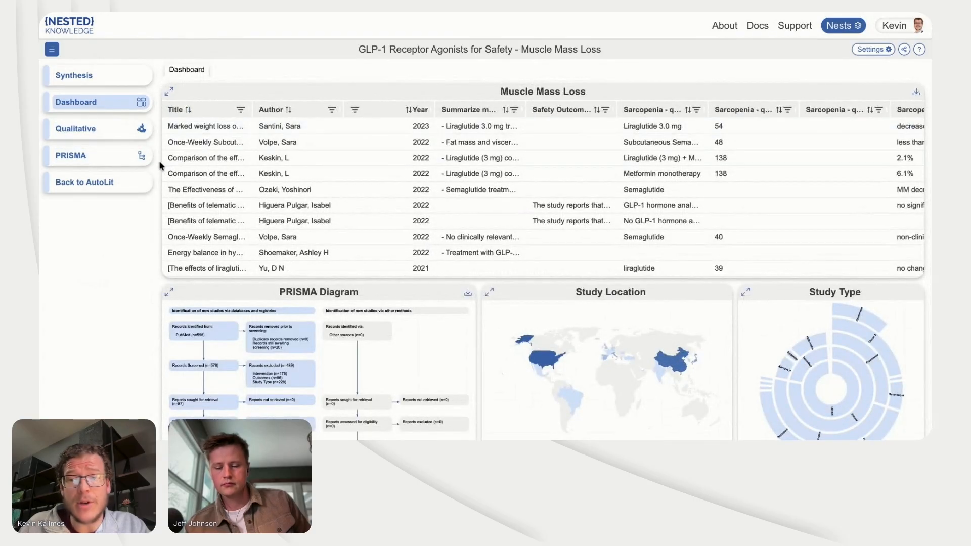
{"action": "scroll", "coordinate": [159, 159], "scroll_direction": "down", "scroll_amount": 3}
{"action": "scroll", "coordinate": [159, 160], "scroll_direction": "up", "scroll_amount": 2}
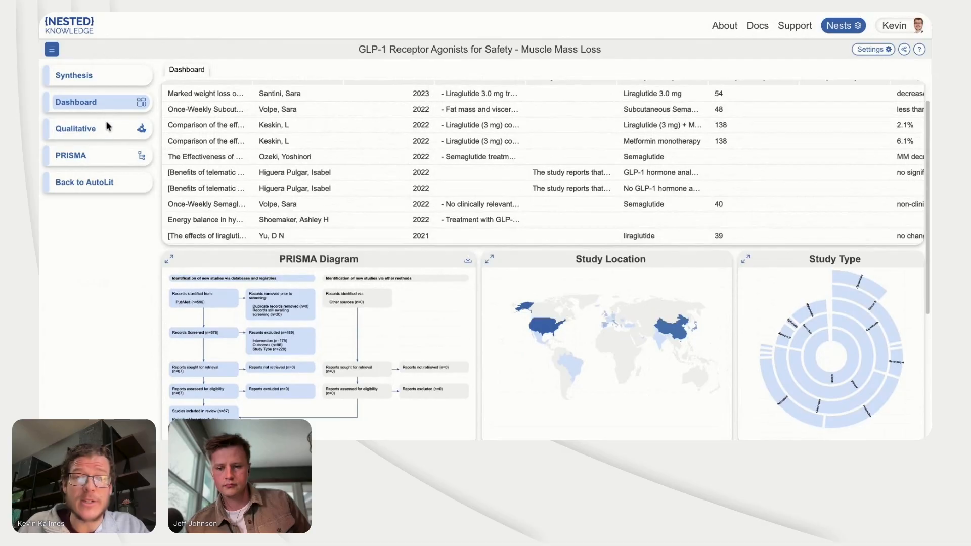
Step: In the Qualitative synthesis sunburst, zoom in on GLP-1 Receptor Agonists and filter the studies by the Semaglutide tag
{"action": "left_click", "coordinate": [106, 129]}
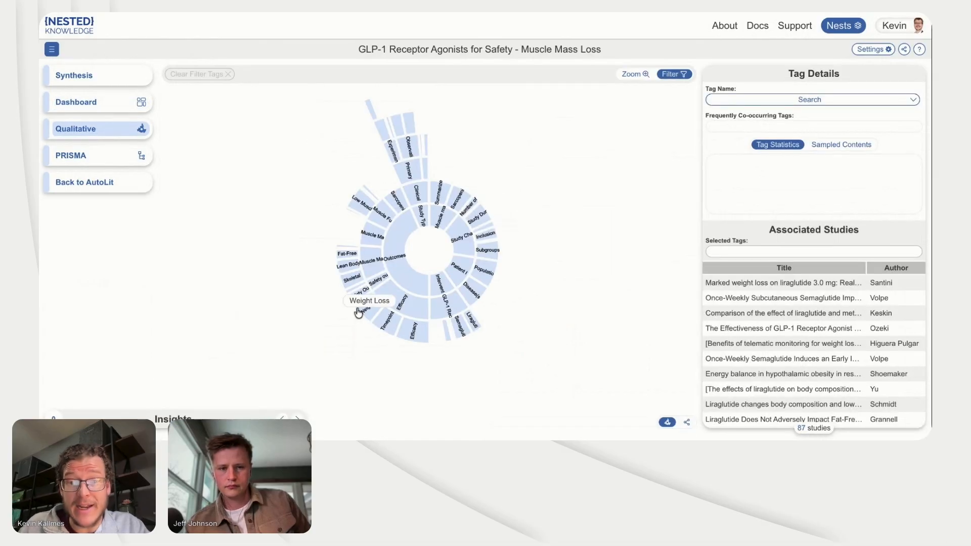
{"action": "left_click", "coordinate": [633, 75]}
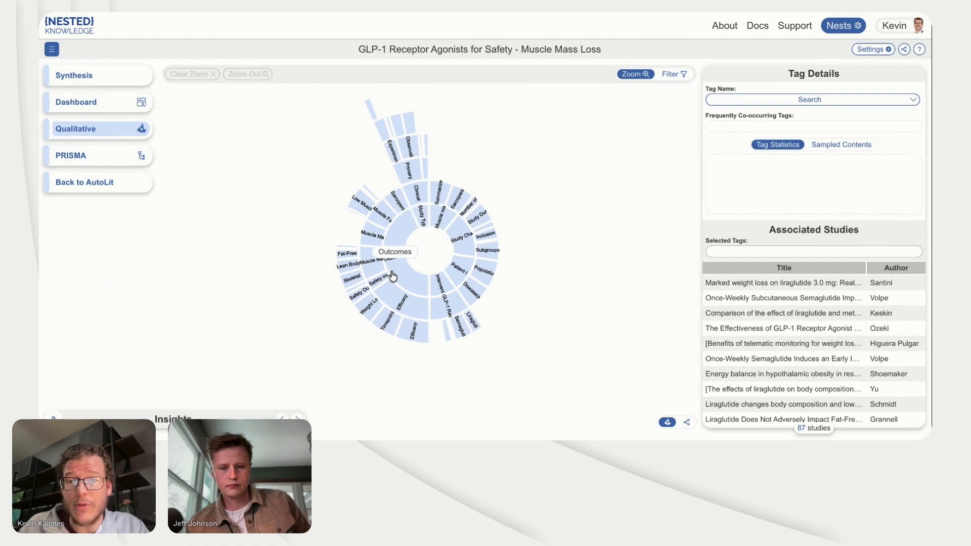
{"action": "left_click", "coordinate": [449, 308]}
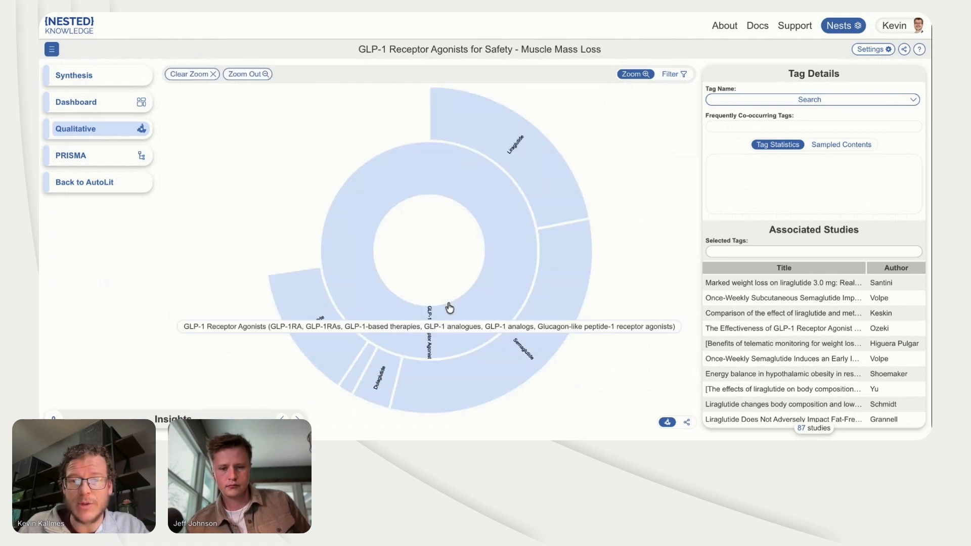
{"action": "left_click", "coordinate": [673, 74]}
{"action": "left_click", "coordinate": [532, 326]}
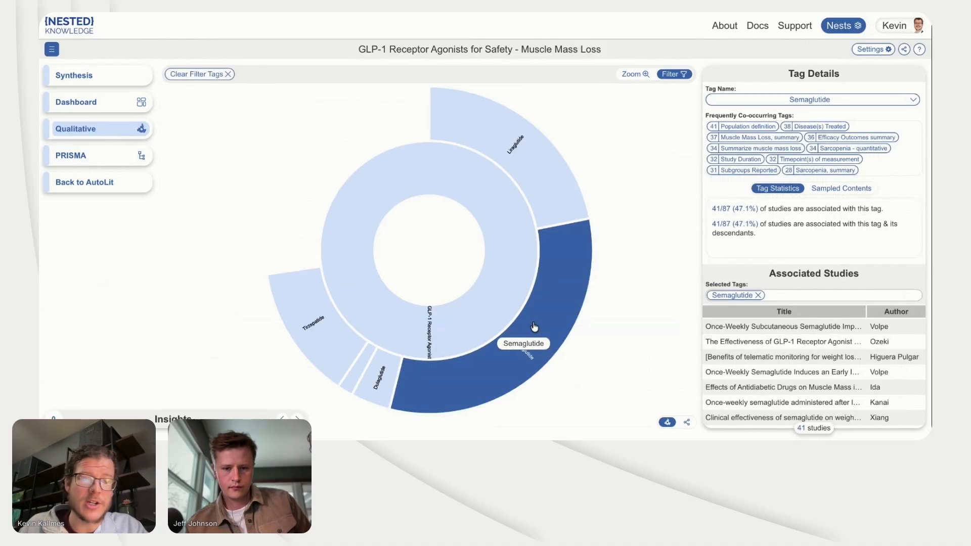
Step: Inspect the Sarcopenia, summary and Semaglutide tag contents of the semaglutide study in elderly obese diabetic patients, and close the study
{"action": "left_click", "coordinate": [740, 349]}
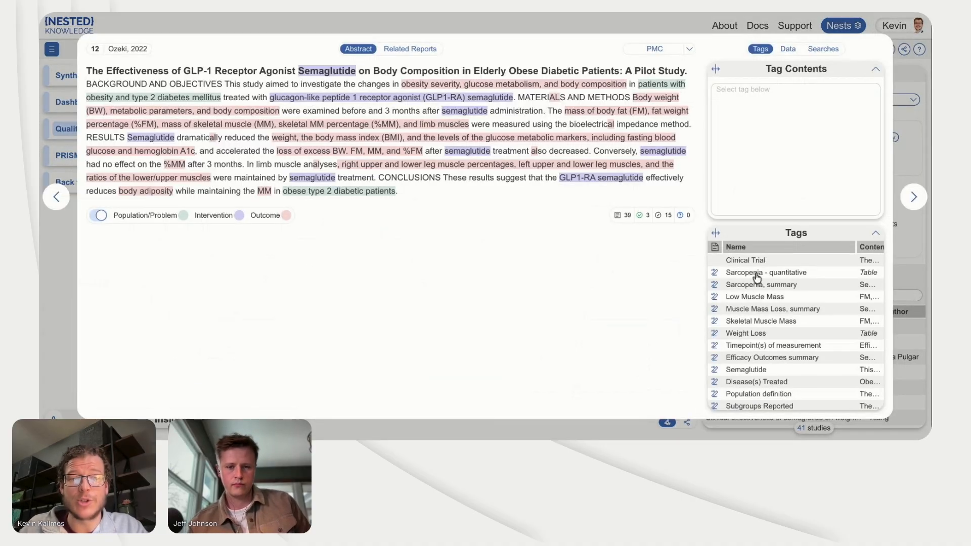
{"action": "left_click", "coordinate": [755, 273]}
{"action": "left_click", "coordinate": [757, 275]}
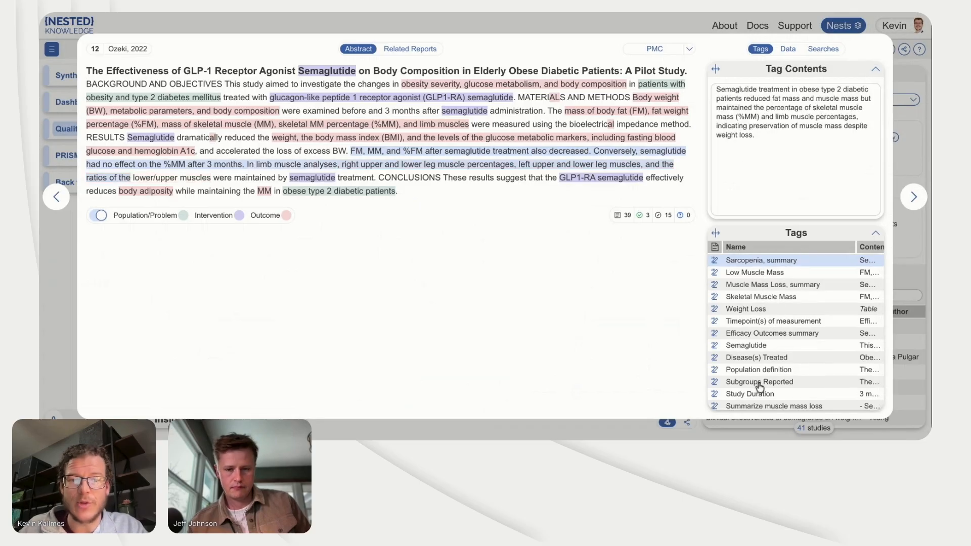
{"action": "scroll", "coordinate": [758, 389], "scroll_direction": "down", "scroll_amount": 1}
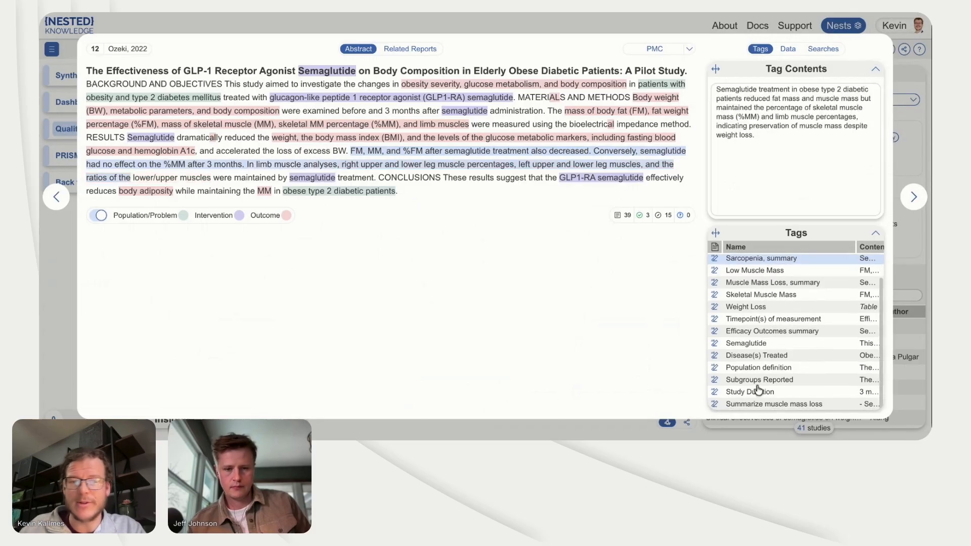
{"action": "left_click", "coordinate": [757, 344]}
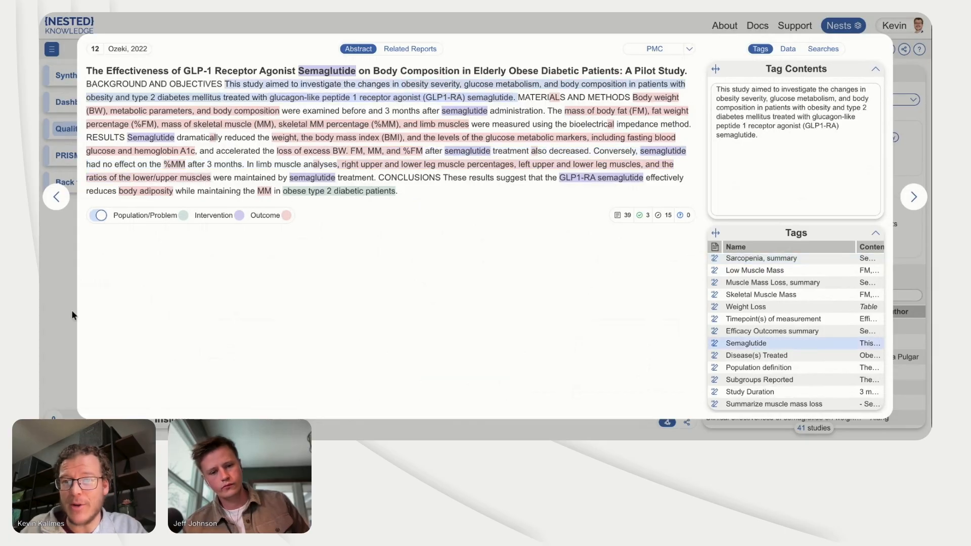
{"action": "left_click", "coordinate": [59, 301]}
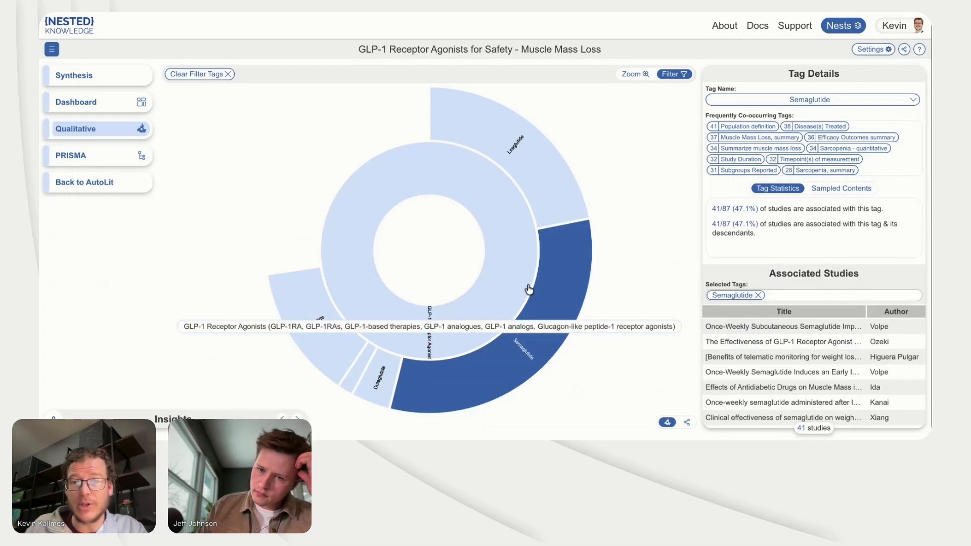
Step: Check the nest's link and QR code sharing options and close them without sharing
{"action": "left_click", "coordinate": [904, 49]}
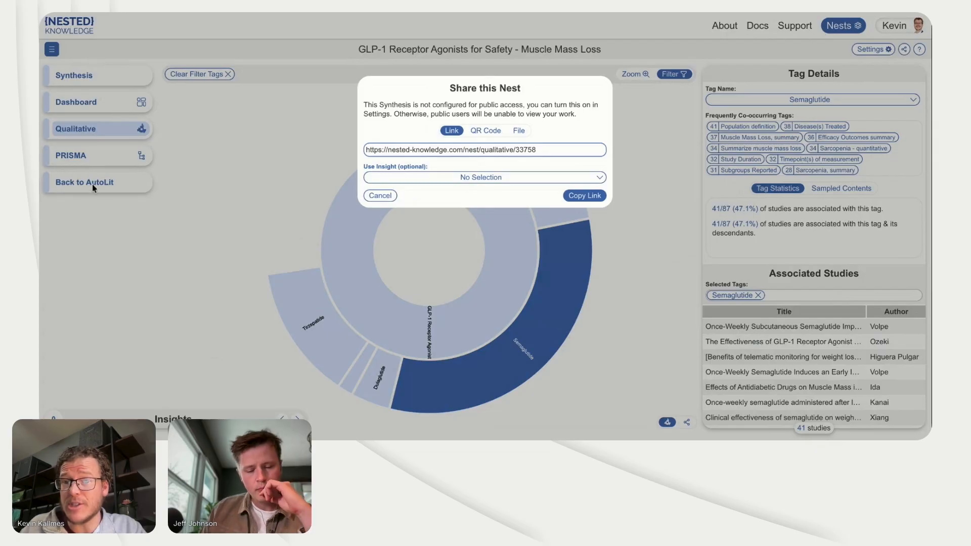
{"action": "left_click", "coordinate": [495, 134]}
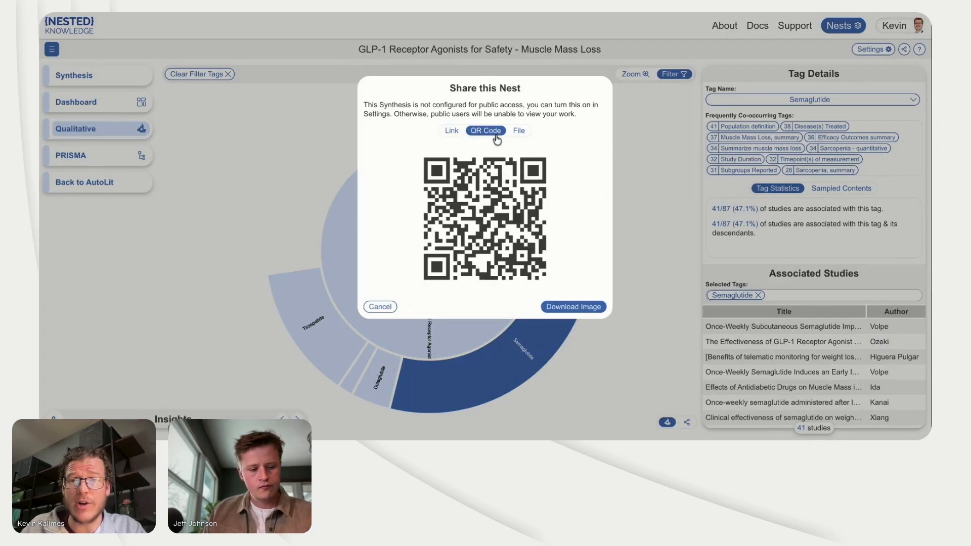
{"action": "left_click", "coordinate": [271, 154]}
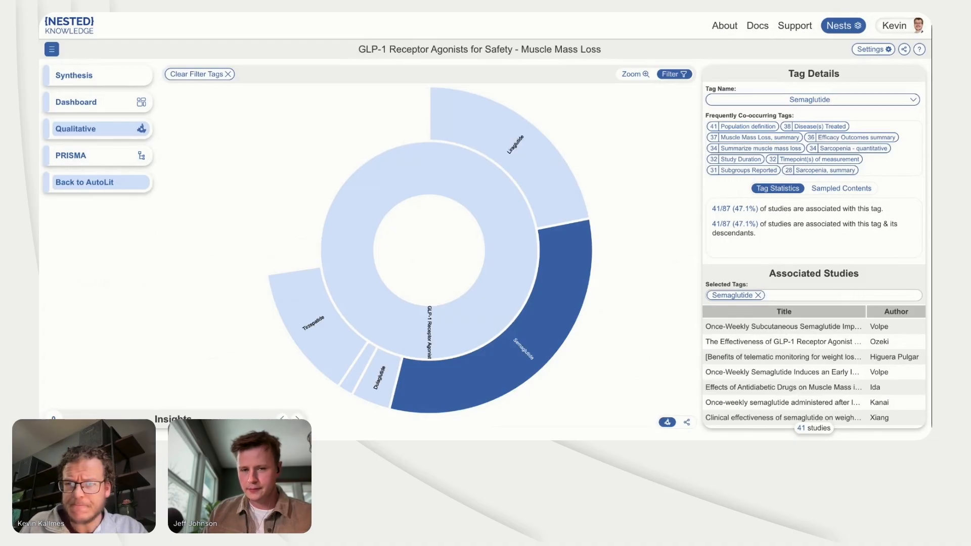
Step: Return to AutoLit and check the progress of the nest's background jobs
{"action": "left_click", "coordinate": [101, 182]}
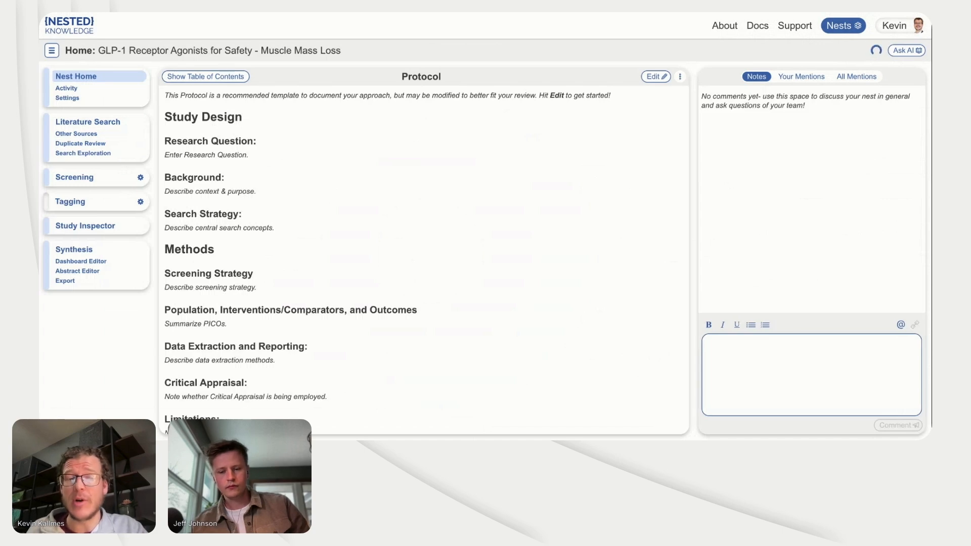
{"action": "left_click", "coordinate": [876, 50]}
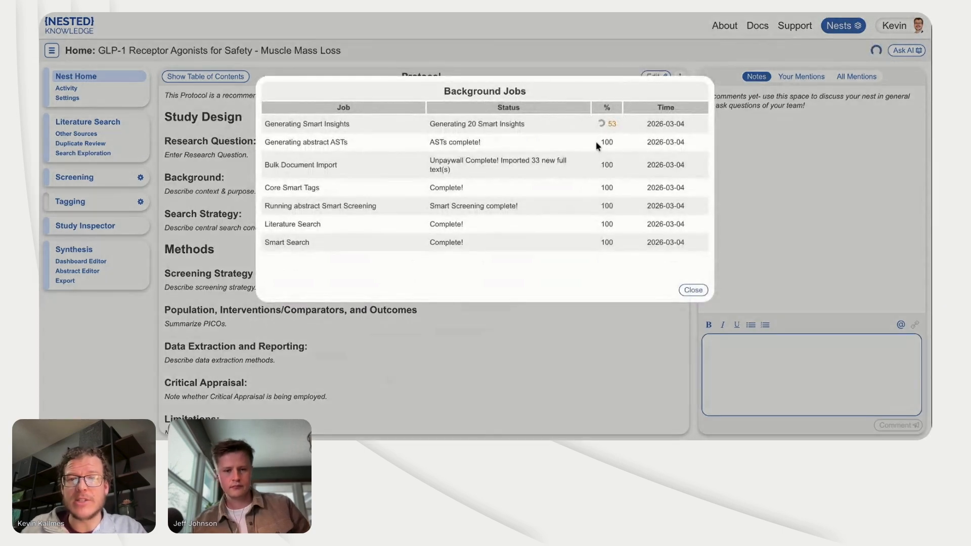
{"action": "left_click", "coordinate": [516, 51]}
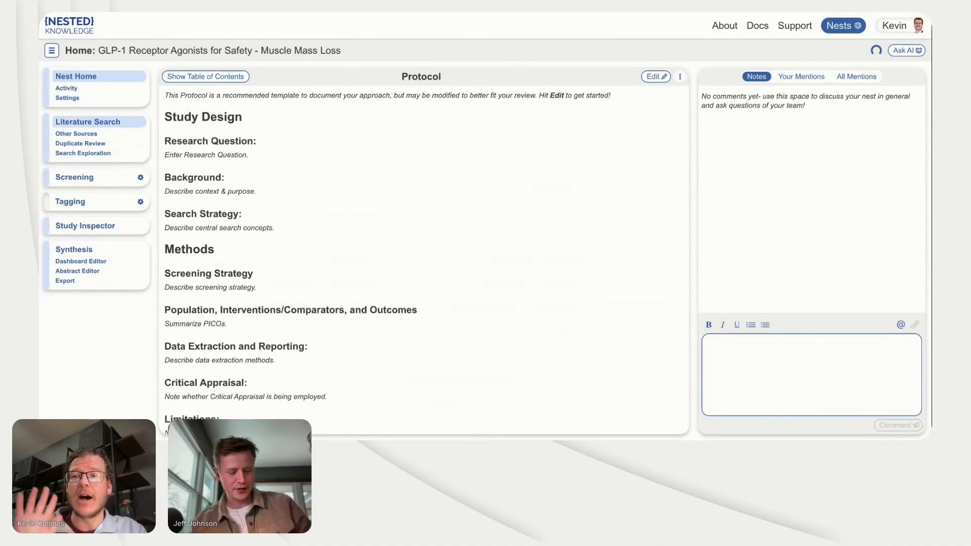
Step: Open Query One from the recent Smart Search as a new literature search, read through its terms and leave without adding it
{"action": "left_click", "coordinate": [87, 122]}
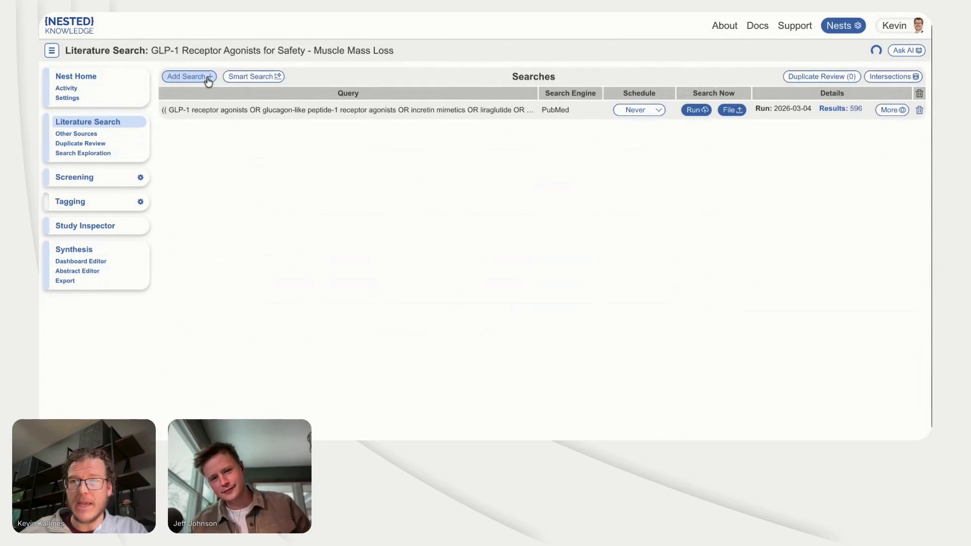
{"action": "left_click", "coordinate": [234, 77]}
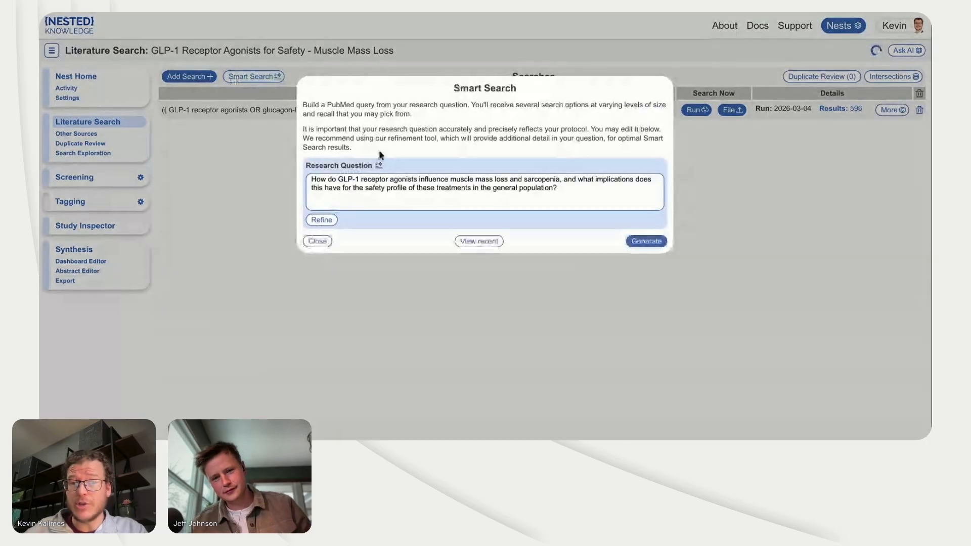
{"action": "left_click", "coordinate": [463, 241]}
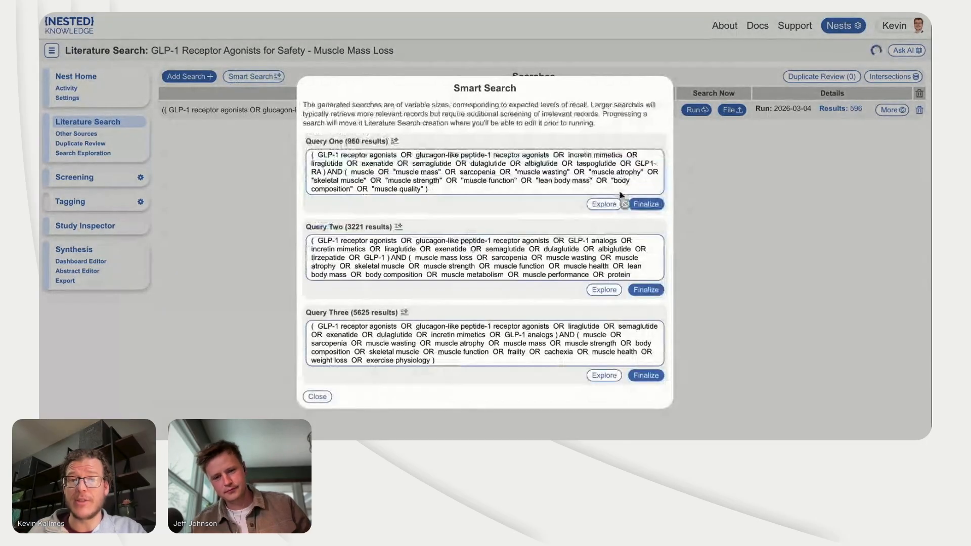
{"action": "left_click", "coordinate": [645, 204]}
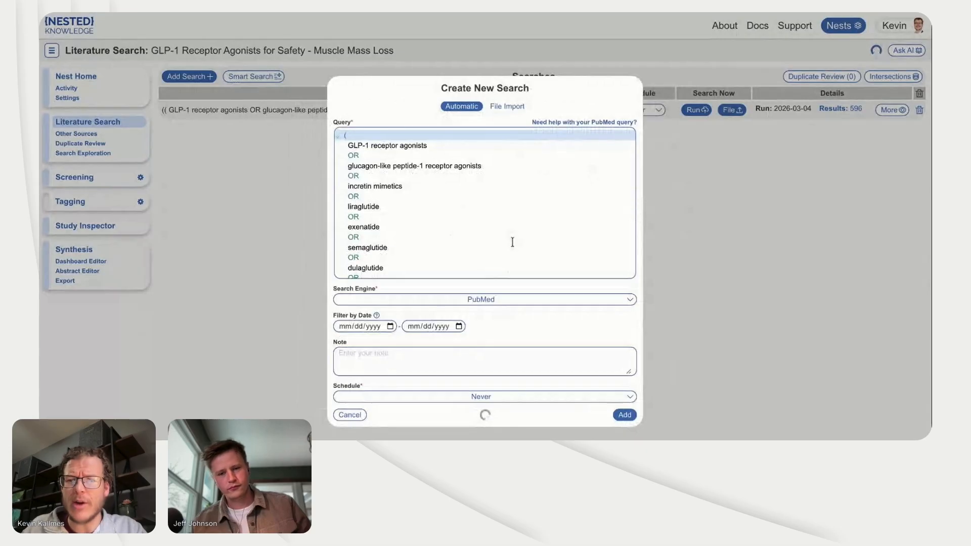
{"action": "scroll", "coordinate": [511, 241], "scroll_direction": "down", "scroll_amount": 10}
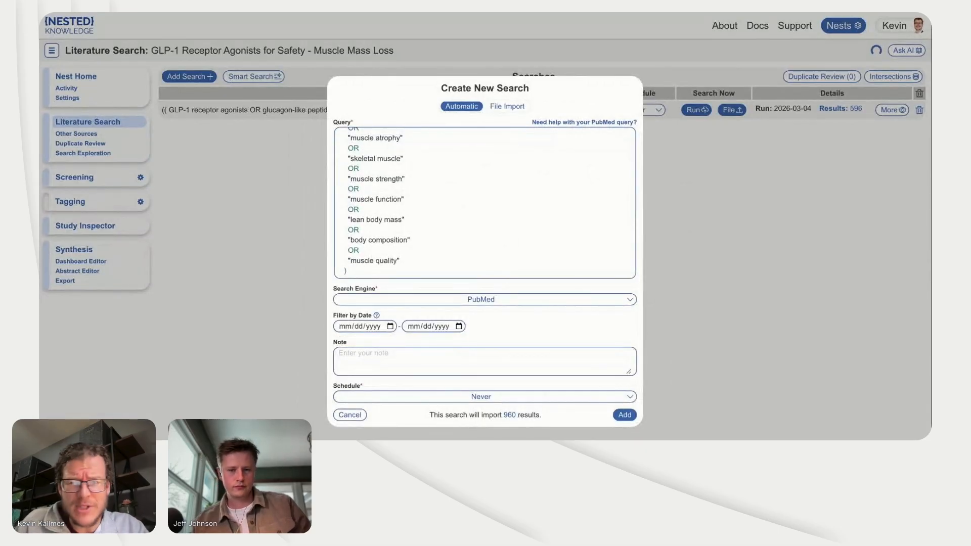
{"action": "left_click", "coordinate": [299, 188]}
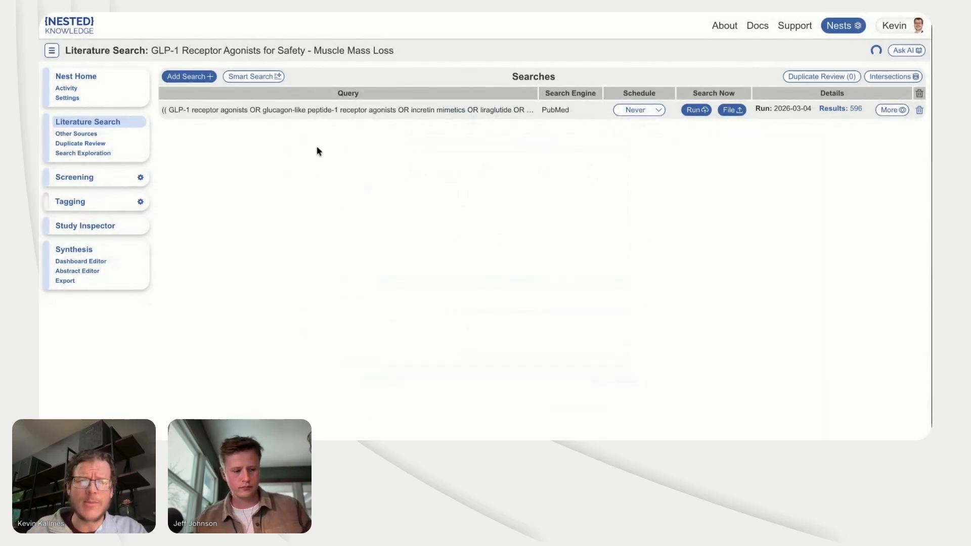
Step: Review the screening criteria and Smart Screener options without generating anything, including a brief look at the Screening page
{"action": "left_click", "coordinate": [142, 179]}
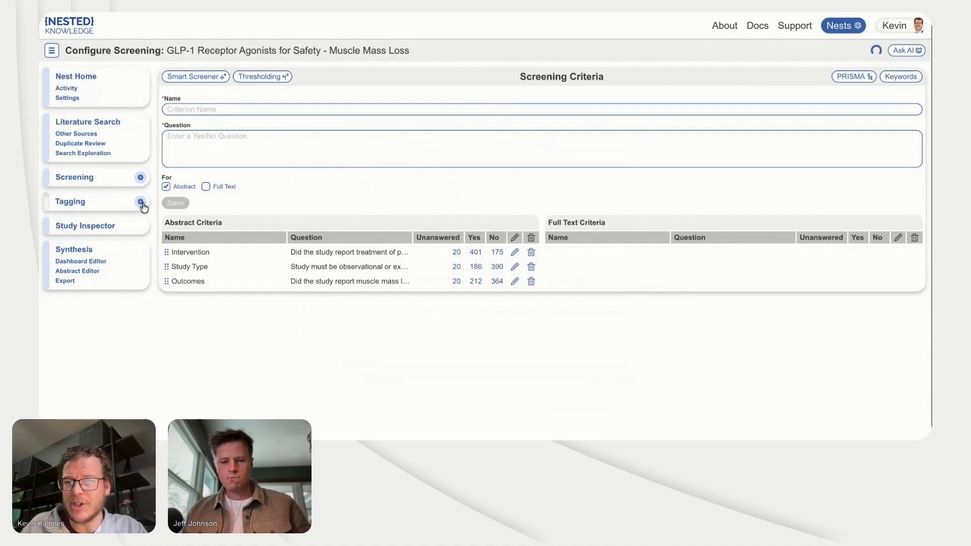
{"action": "left_click", "coordinate": [213, 77]}
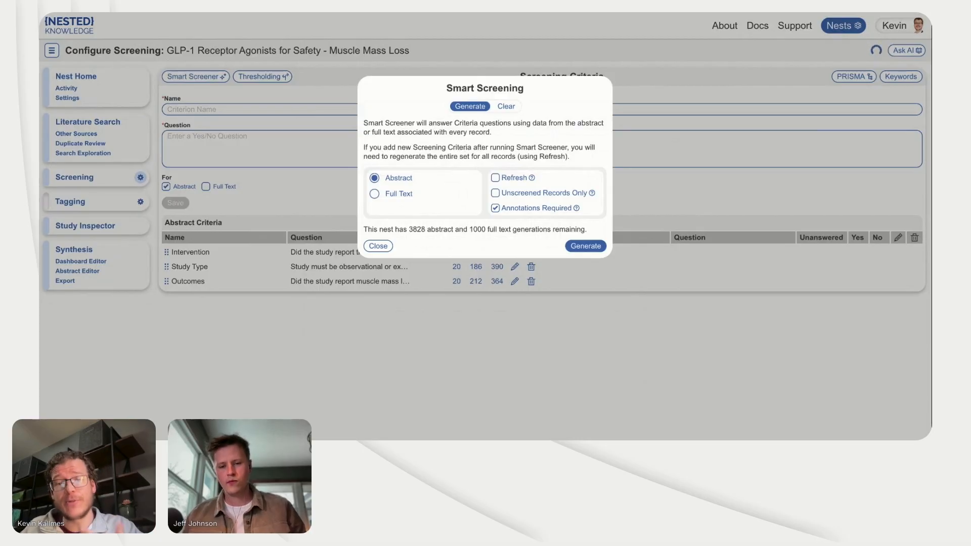
{"action": "left_click", "coordinate": [496, 207]}
{"action": "left_click", "coordinate": [240, 202]}
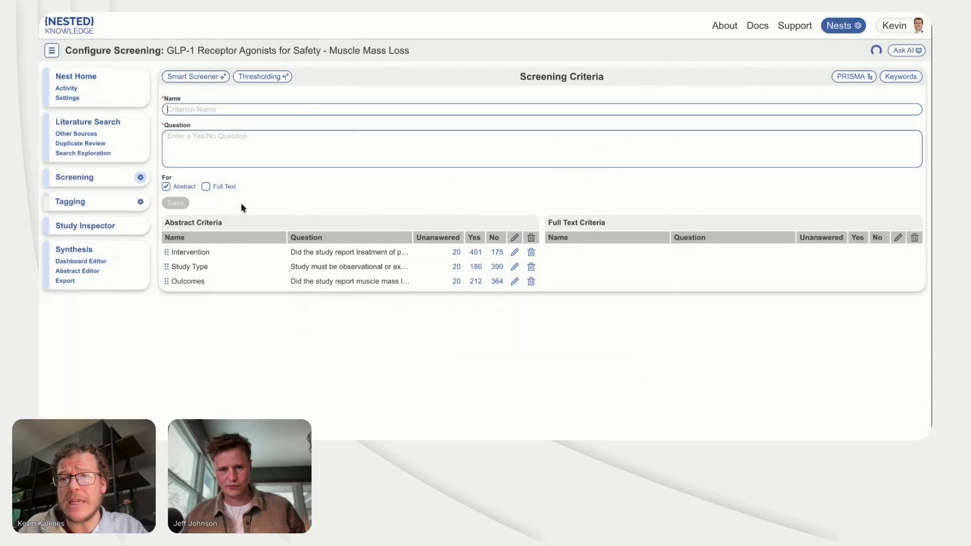
{"action": "left_click", "coordinate": [106, 182]}
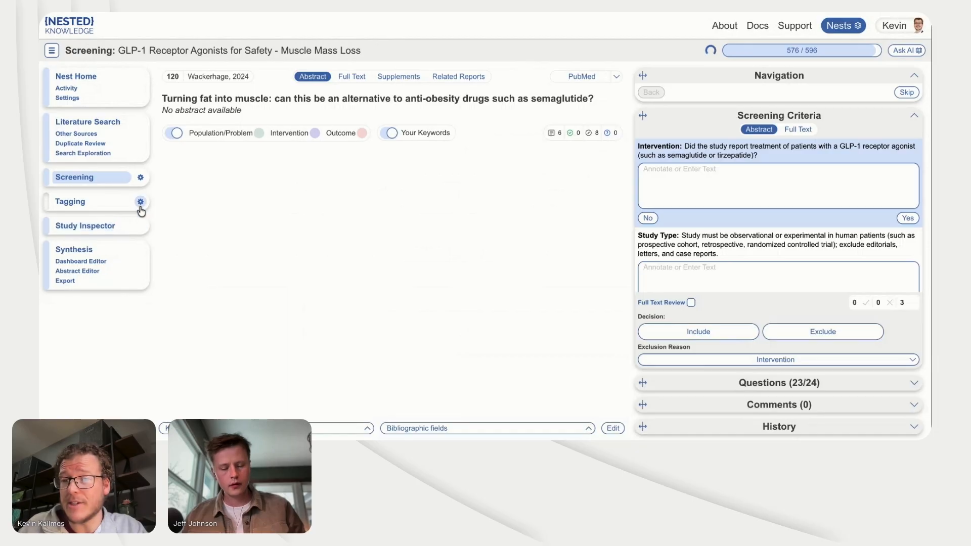
{"action": "left_click", "coordinate": [141, 178]}
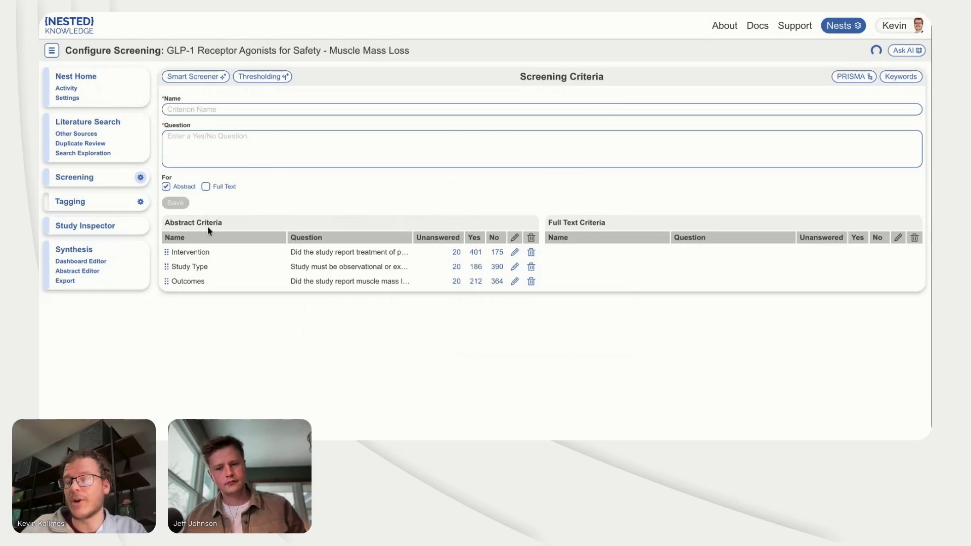
Step: Review the question configuration of the Summarize muscle mass loss and Sarcopenia - quantitative tags in the tagging hierarchy
{"action": "left_click", "coordinate": [140, 202]}
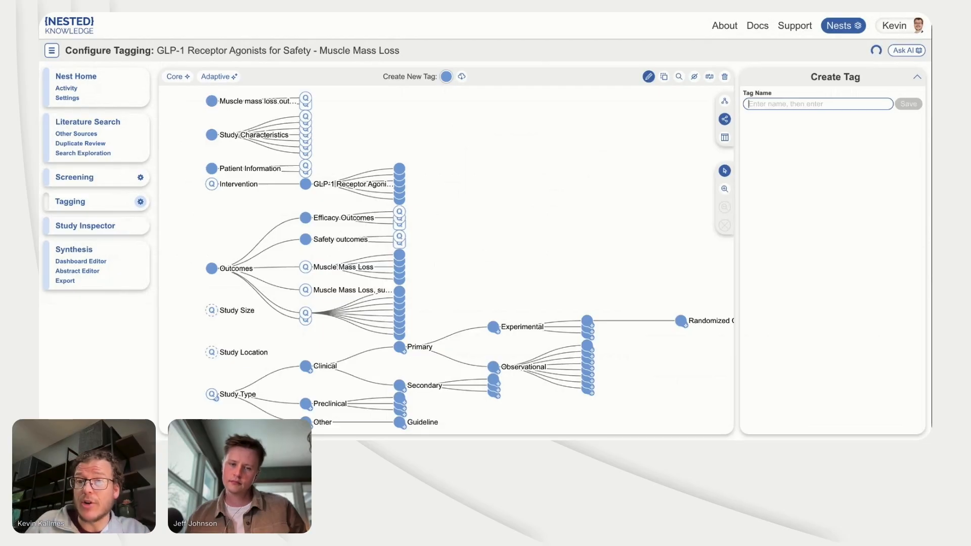
{"action": "left_click", "coordinate": [305, 101]}
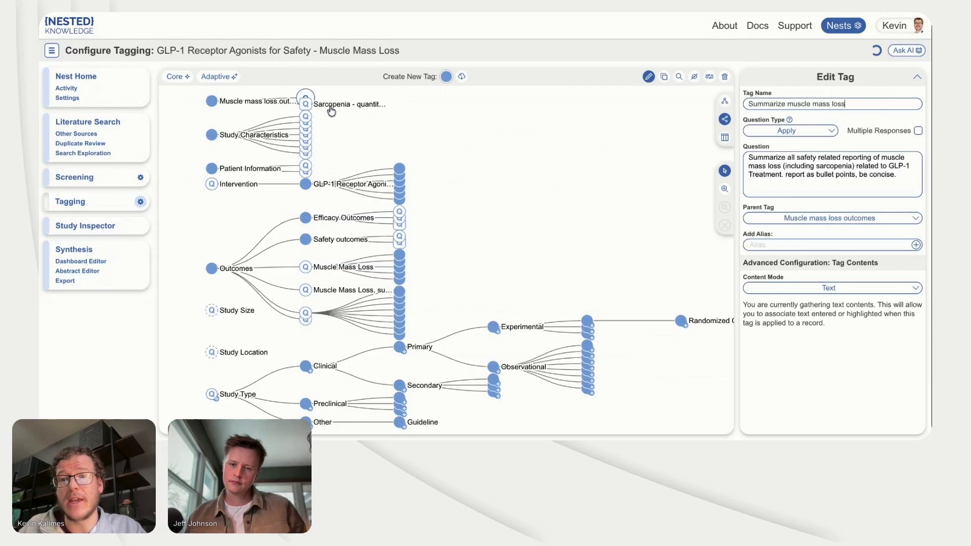
{"action": "triple_click", "coordinate": [810, 166]}
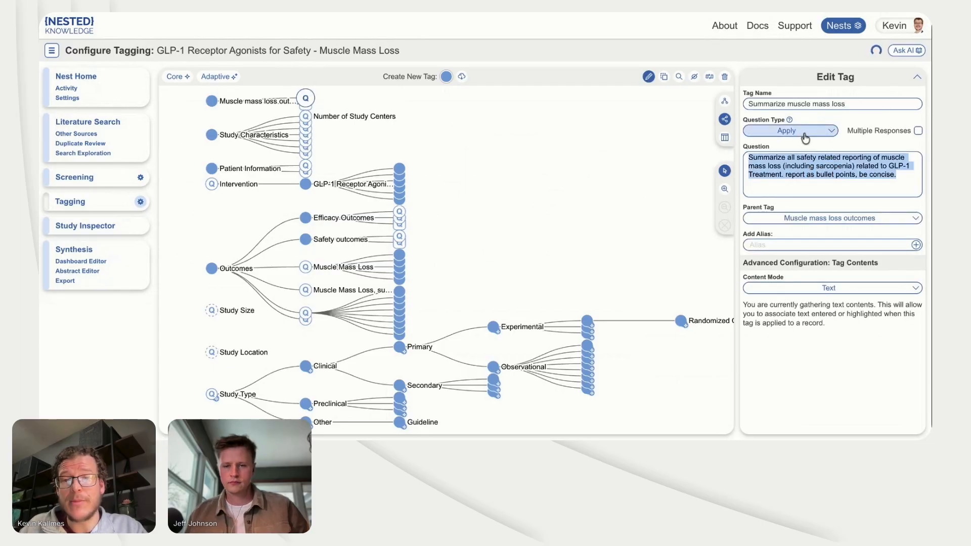
{"action": "left_click", "coordinate": [313, 110]}
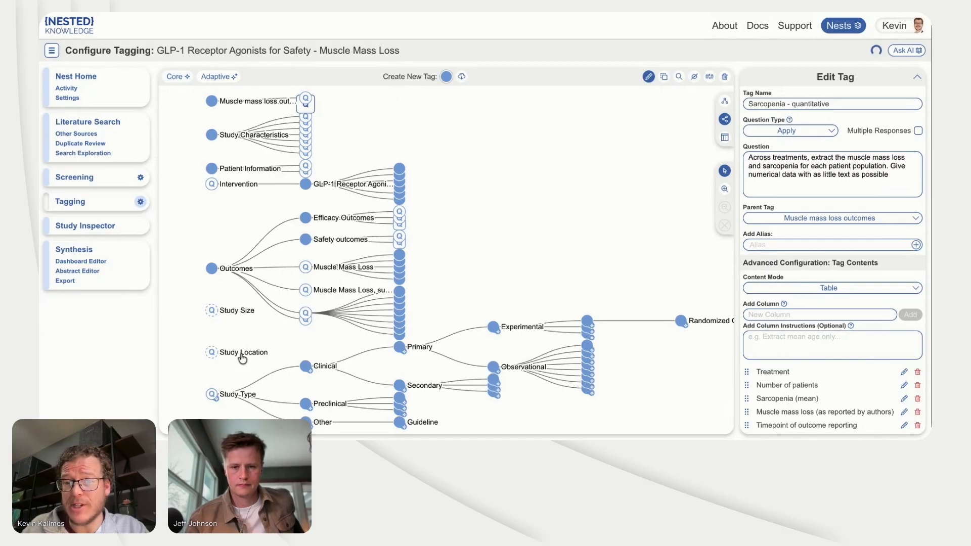
Step: Check the Adaptive Smart Tags generation options without running them, and open the Tagging page to view a study's extracted answers
{"action": "left_click", "coordinate": [219, 77]}
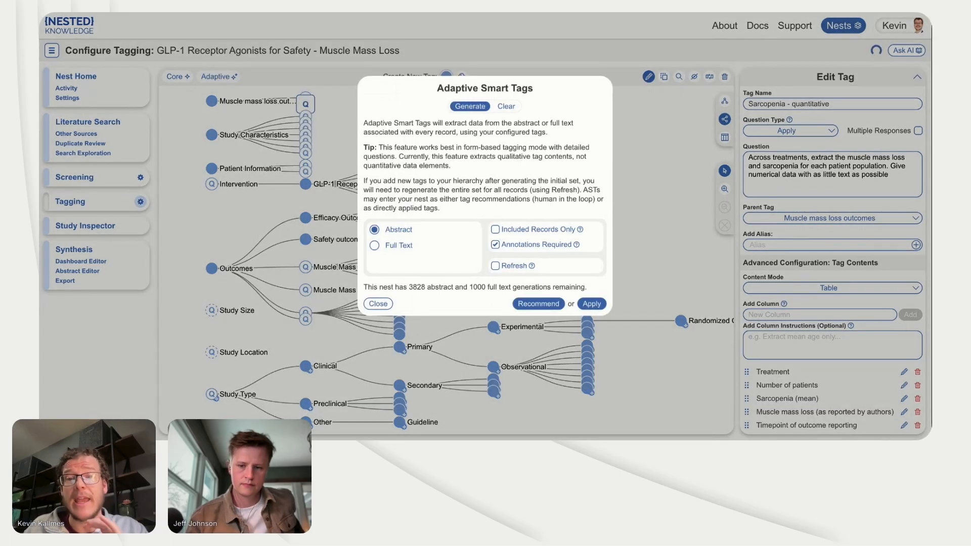
{"action": "left_click", "coordinate": [168, 146]}
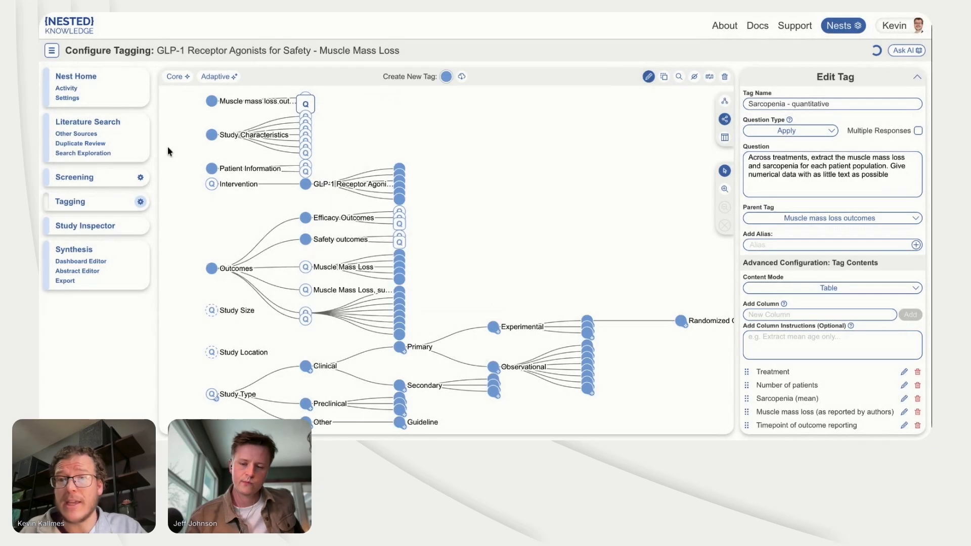
{"action": "left_click", "coordinate": [82, 202]}
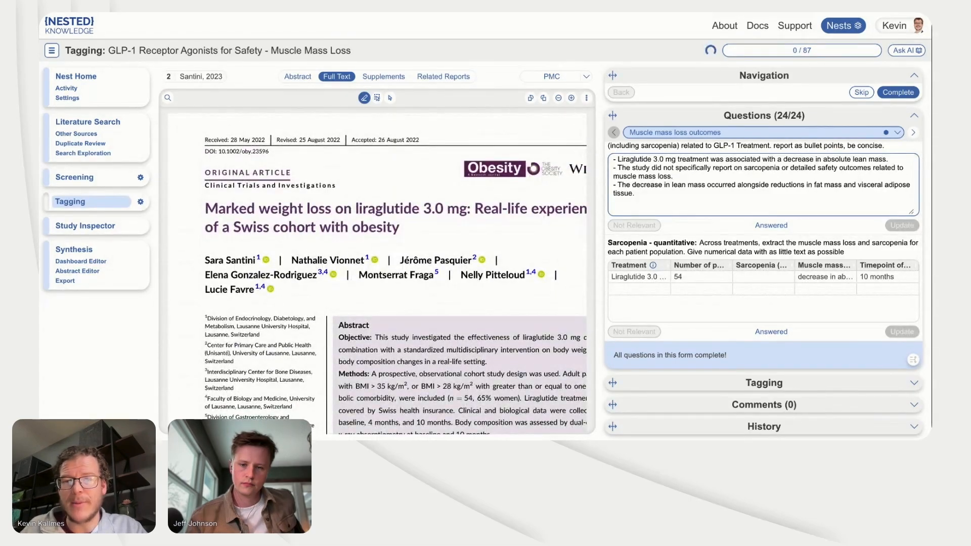
Step: Check the abstract passages behind the Summarize muscle mass loss and Subgroups Reported answers of the study
{"action": "scroll", "coordinate": [343, 258], "scroll_direction": "down", "scroll_amount": 3}
{"action": "left_click", "coordinate": [739, 196]}
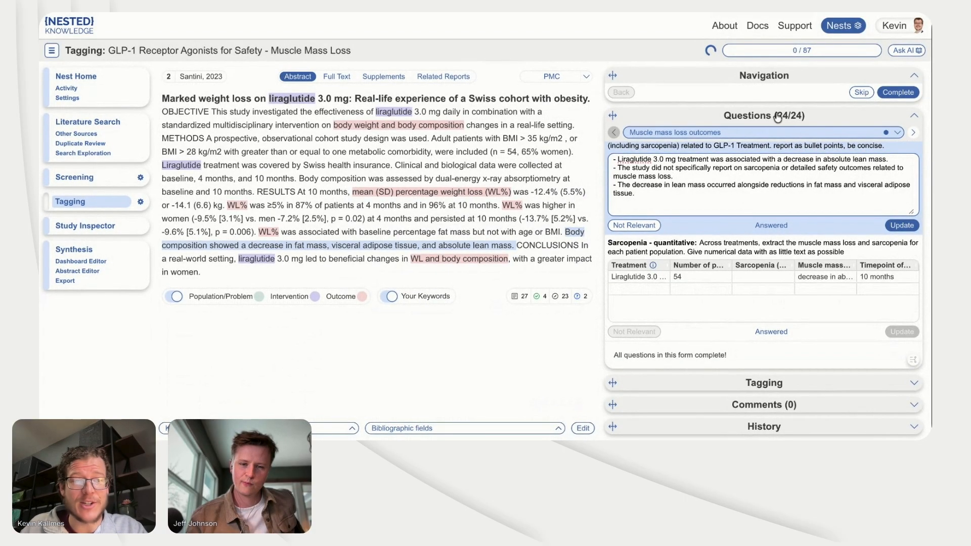
{"action": "left_click", "coordinate": [913, 133]}
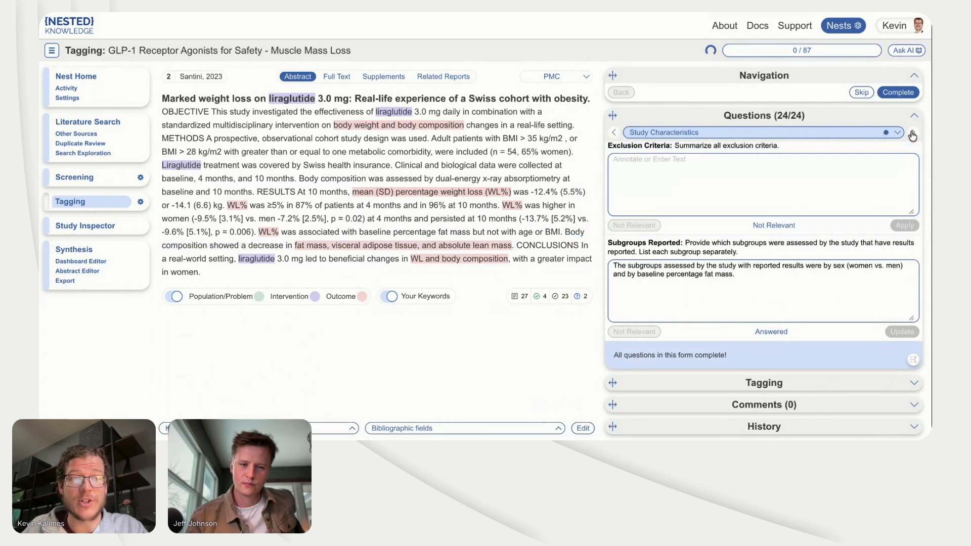
{"action": "left_click", "coordinate": [767, 288]}
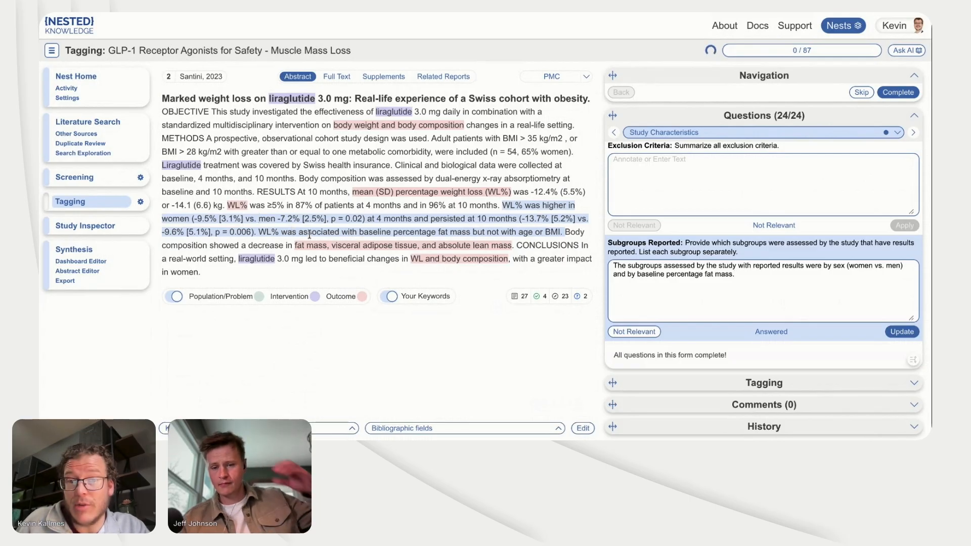
Step: Open the study's full text for the Subgroups Reported answer and look through its first pages
{"action": "left_click", "coordinate": [335, 78]}
{"action": "scroll", "coordinate": [380, 246], "scroll_direction": "down", "scroll_amount": 4}
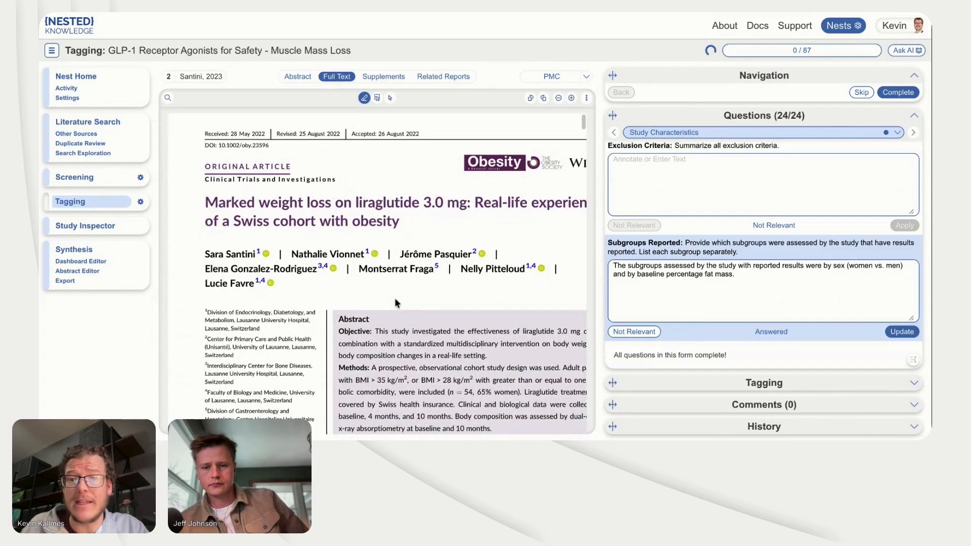
{"action": "scroll", "coordinate": [239, 246], "scroll_direction": "down", "scroll_amount": 10}
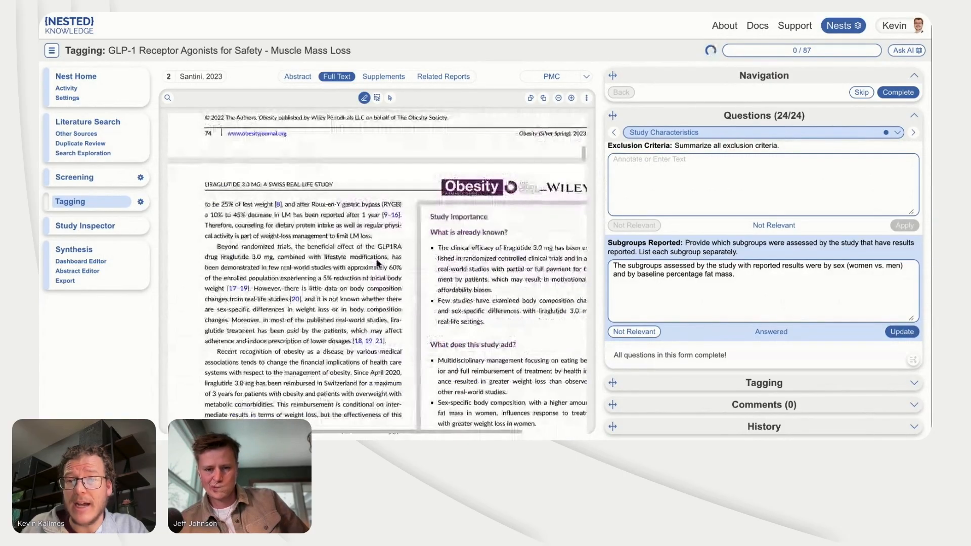
{"action": "left_click_drag", "start_coordinate": [217, 246], "coordinate": [223, 288]}
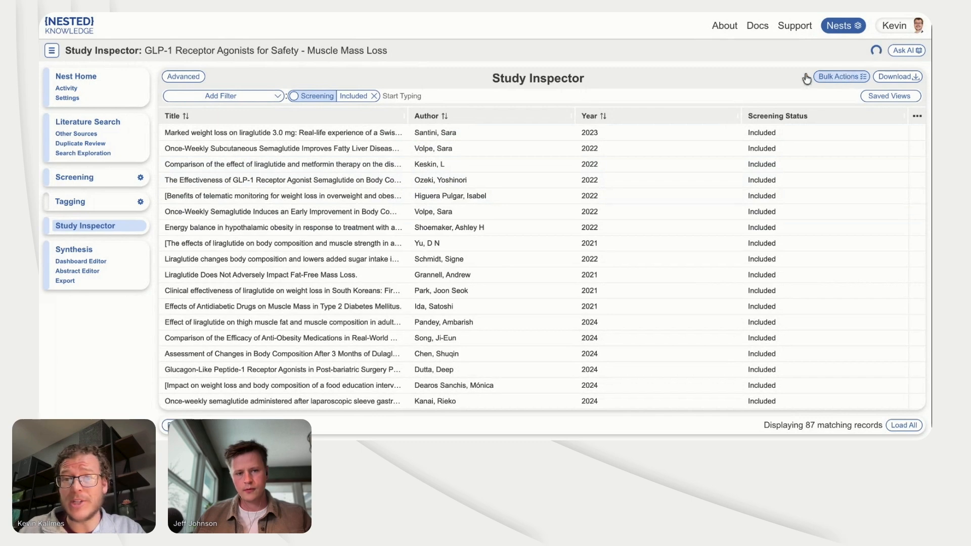
Step: Filter the included studies in Study Inspector to those tagged with Semaglutide and Muscle Mass Loss
{"action": "left_click", "coordinate": [407, 95]}
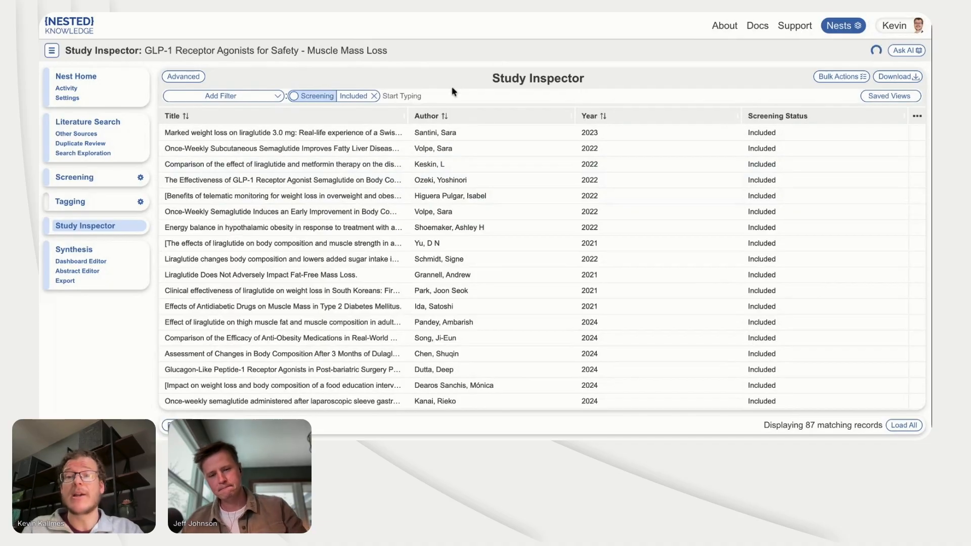
{"action": "type", "text": "sem"}
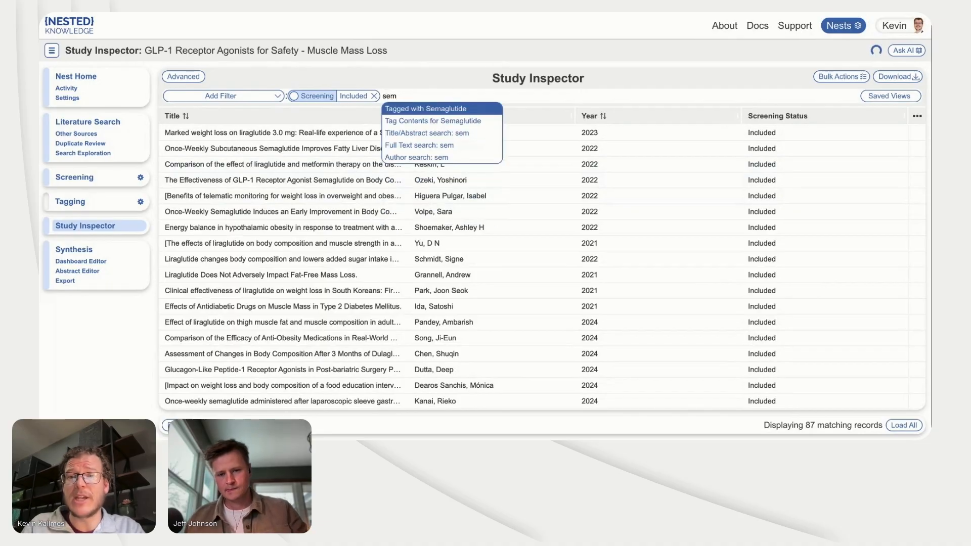
{"action": "left_click", "coordinate": [457, 108]}
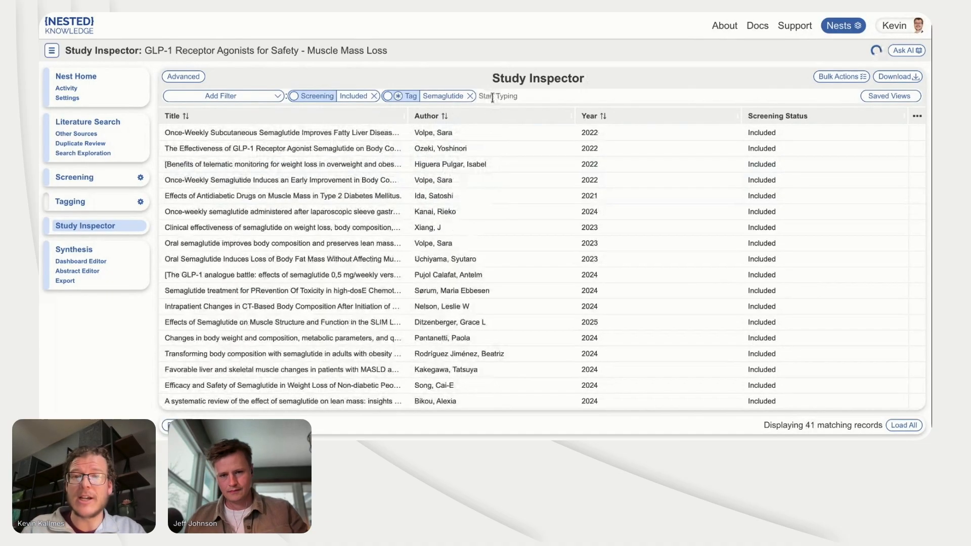
{"action": "type", "text": "mus"}
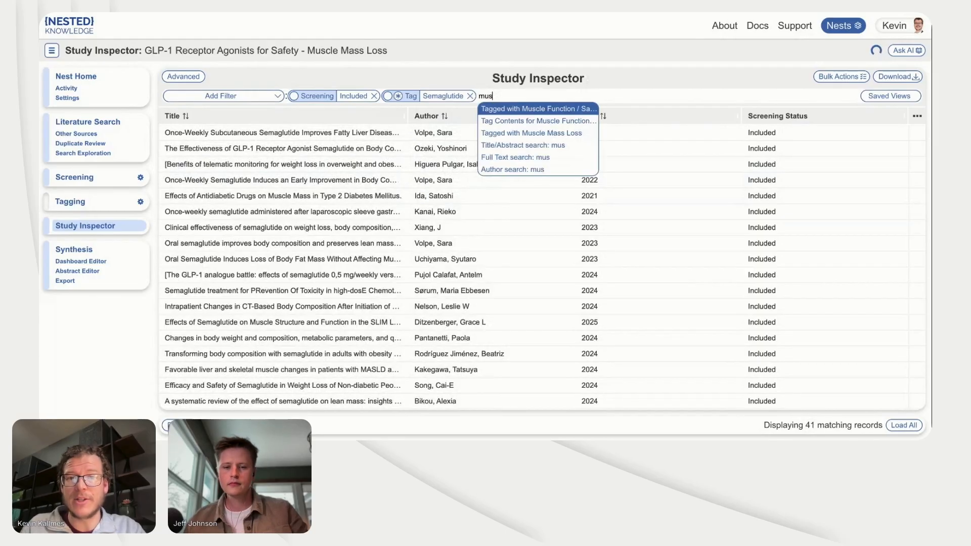
{"action": "left_click", "coordinate": [503, 133]}
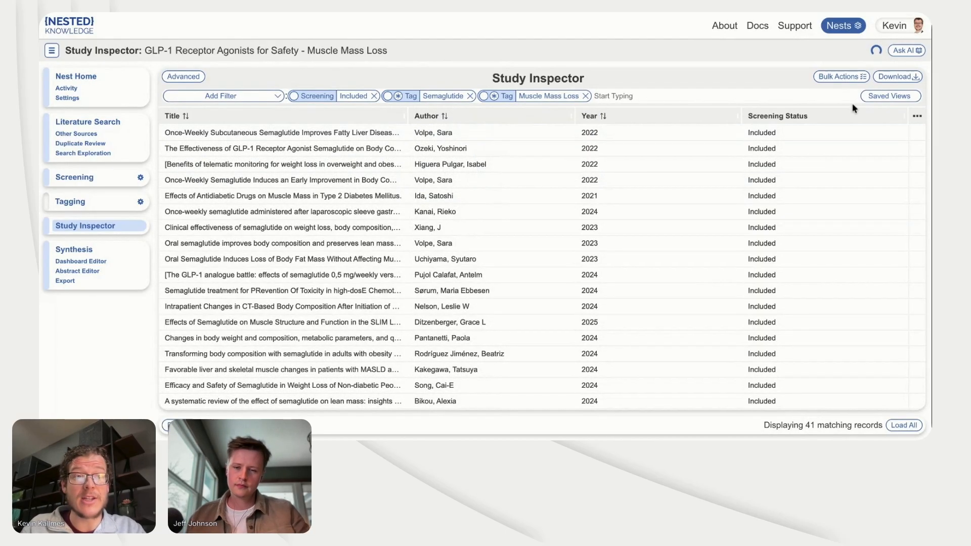
Step: Check the download options without downloading, and view the Sarcopenia - quantitative source text for the first filtered study
{"action": "left_click", "coordinate": [895, 77]}
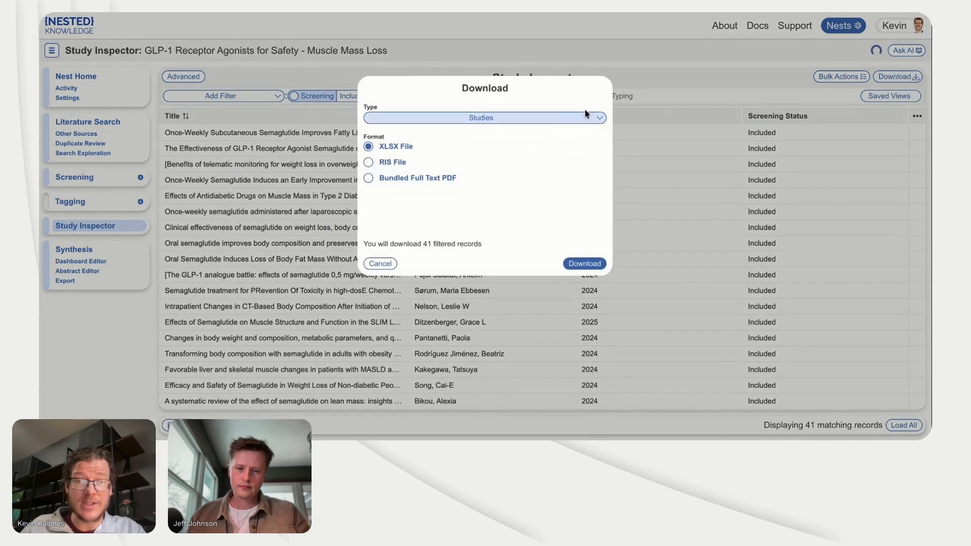
{"action": "left_click", "coordinate": [675, 74]}
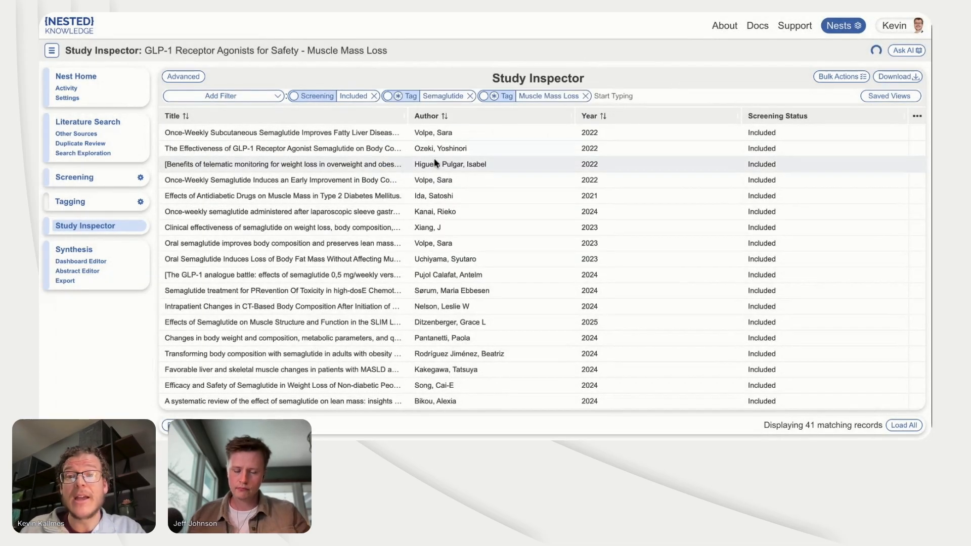
{"action": "left_click", "coordinate": [453, 141]}
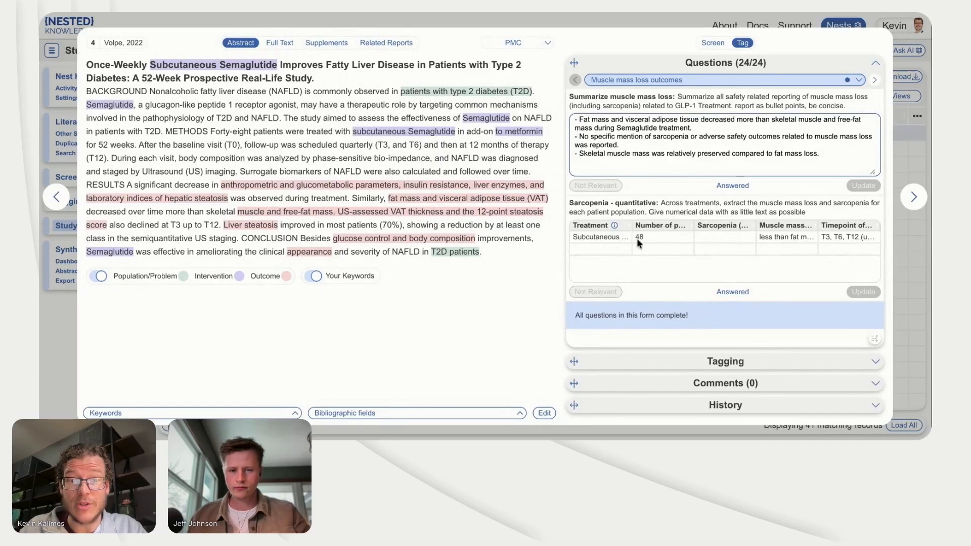
{"action": "left_click", "coordinate": [620, 235]}
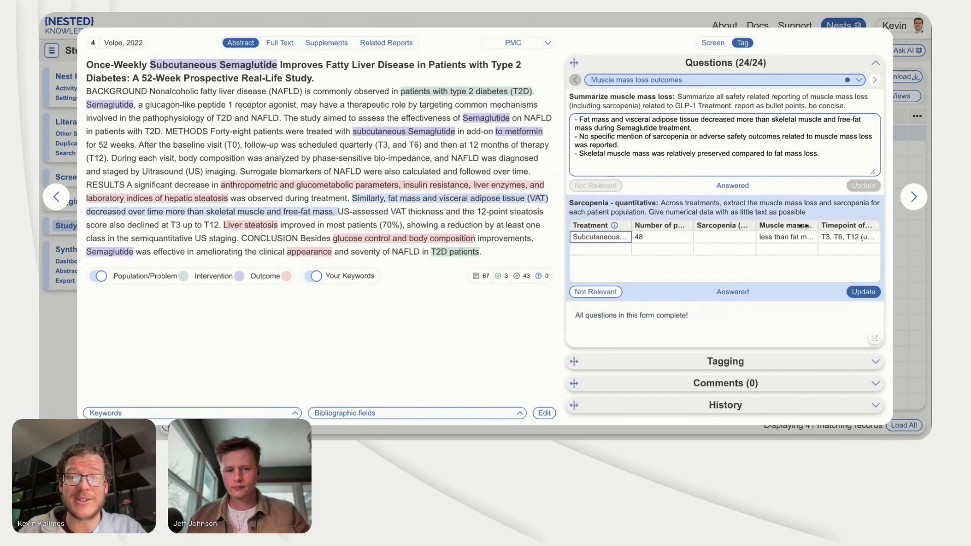
{"action": "left_click", "coordinate": [901, 235]}
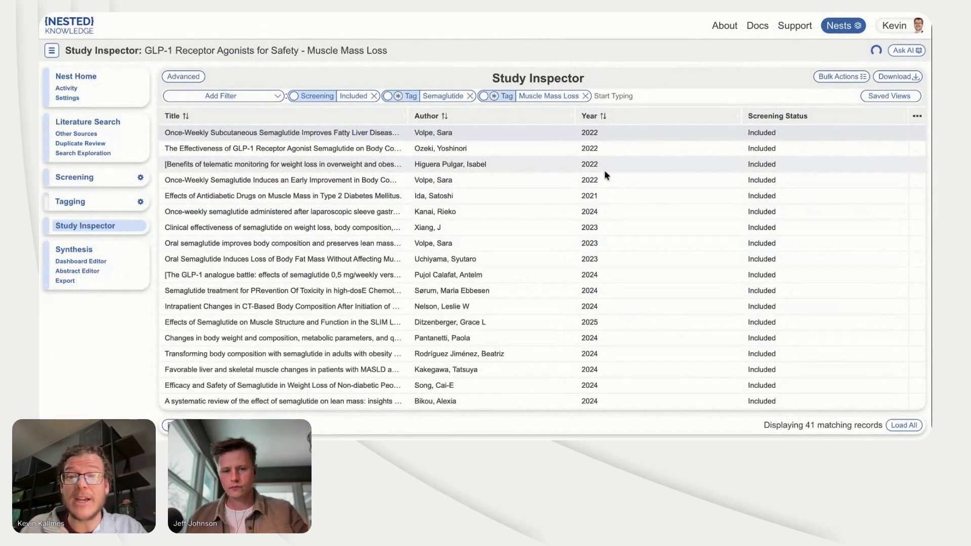
Step: Review the bulk actions available for the filtered records without applying any
{"action": "left_click", "coordinate": [839, 77]}
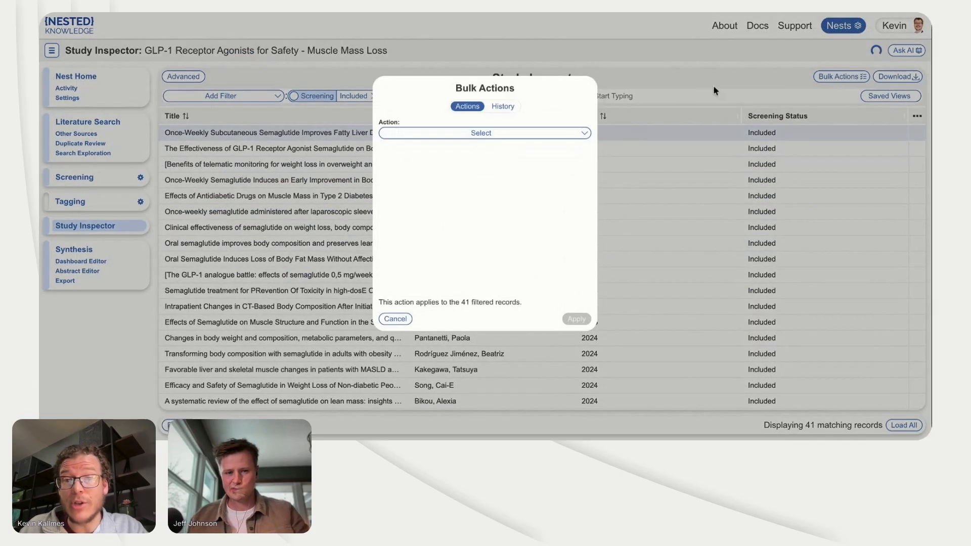
{"action": "left_click", "coordinate": [529, 135]}
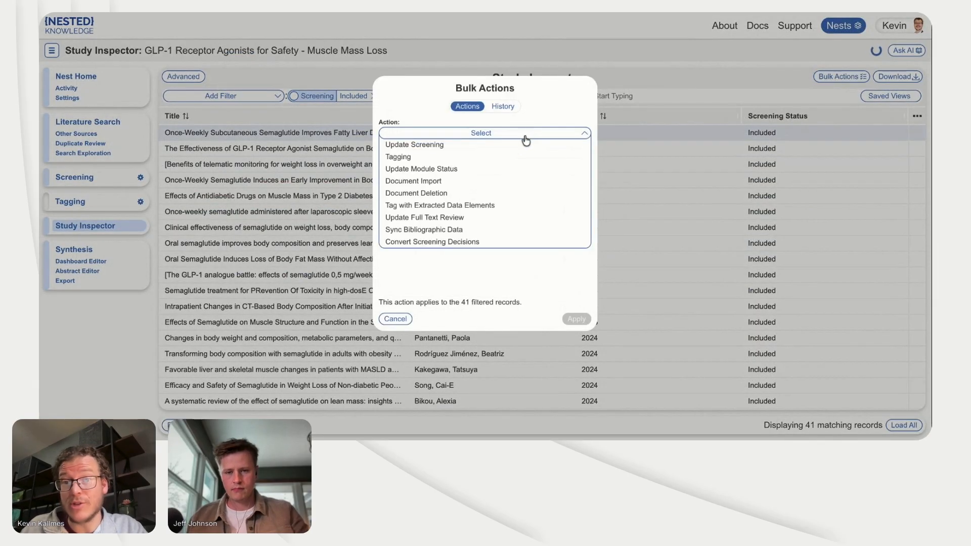
{"action": "left_click", "coordinate": [320, 149]}
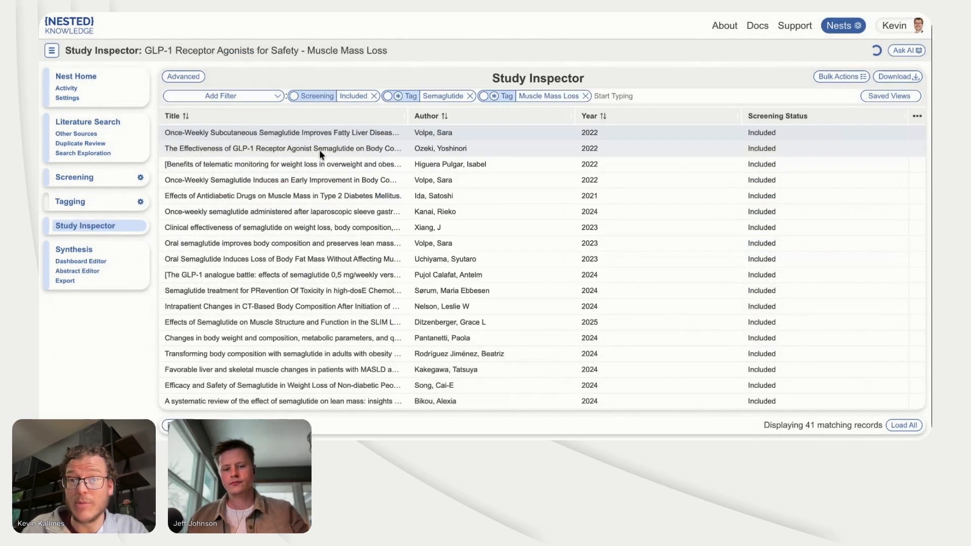
Step: Add a Tirzepatide tag filter in the advanced view and group it with Semaglutide so either tag matches alongside Muscle Mass Loss
{"action": "left_click", "coordinate": [197, 81]}
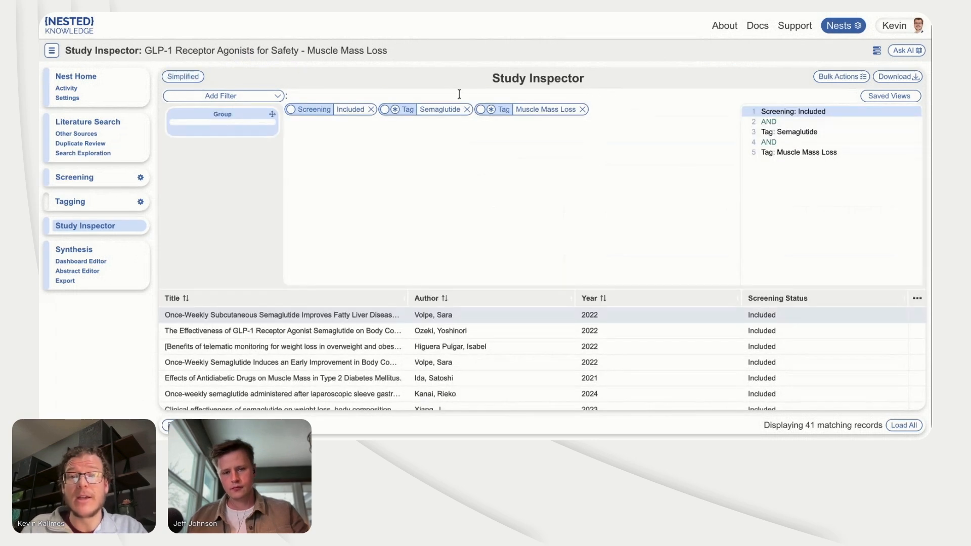
{"action": "type", "text": "tir"}
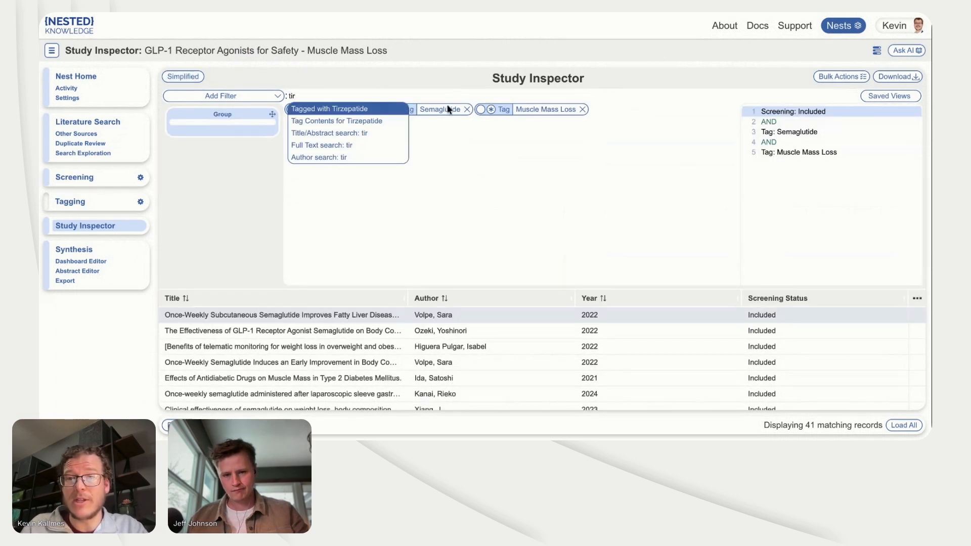
{"action": "left_click", "coordinate": [366, 111]}
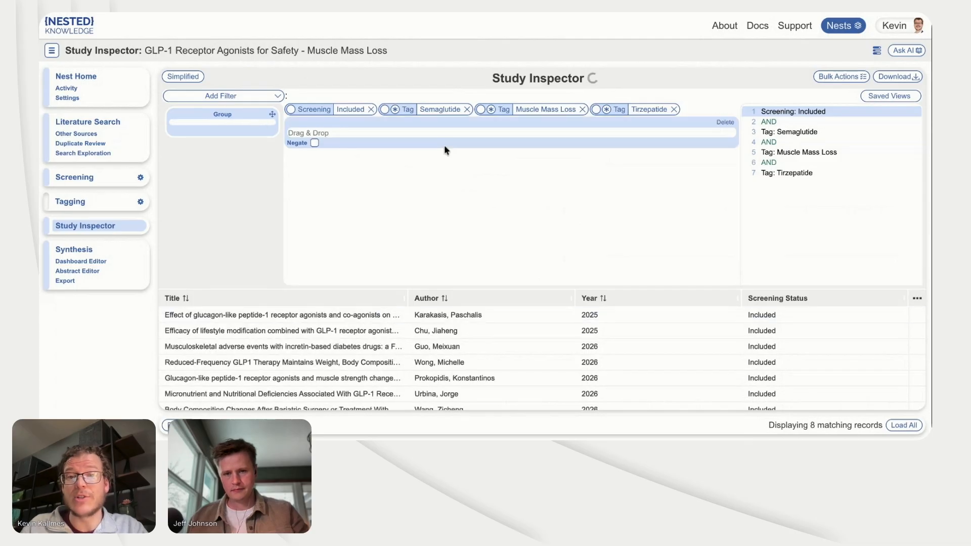
{"action": "left_click_drag", "start_coordinate": [254, 123], "coordinate": [455, 133]}
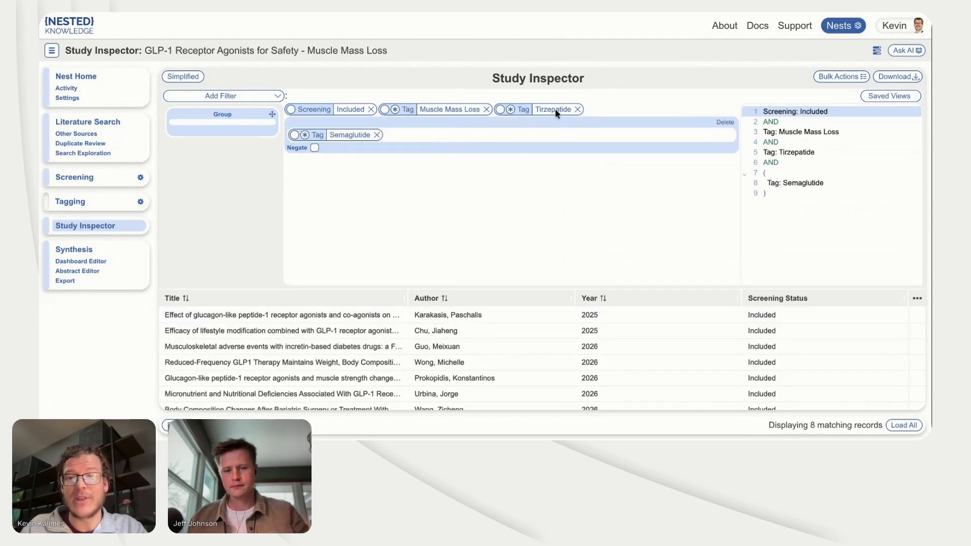
{"action": "left_click_drag", "start_coordinate": [555, 112], "coordinate": [555, 138]}
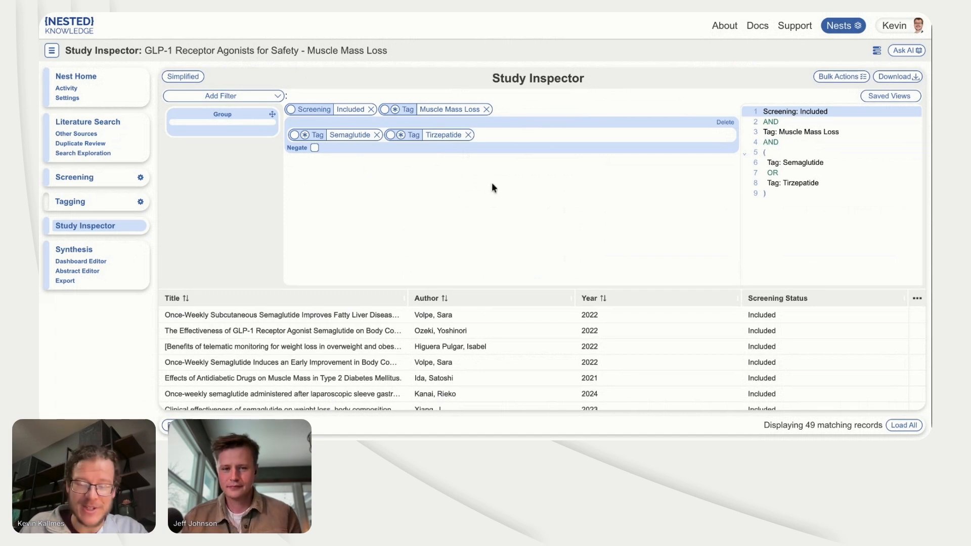
Step: Add the Sarcopenia - quantitative insight as a card in the Dashboard Editor
{"action": "left_click", "coordinate": [114, 268]}
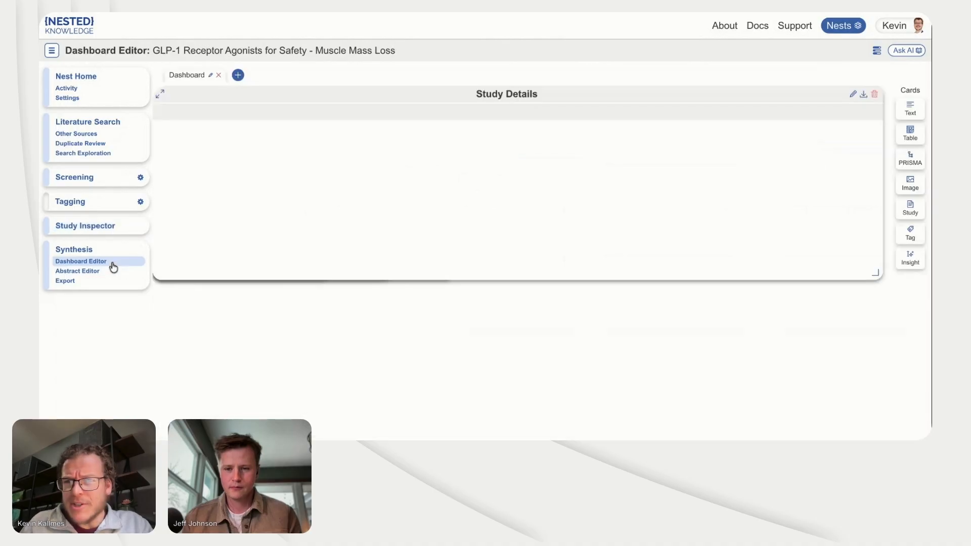
{"action": "left_click", "coordinate": [907, 257]}
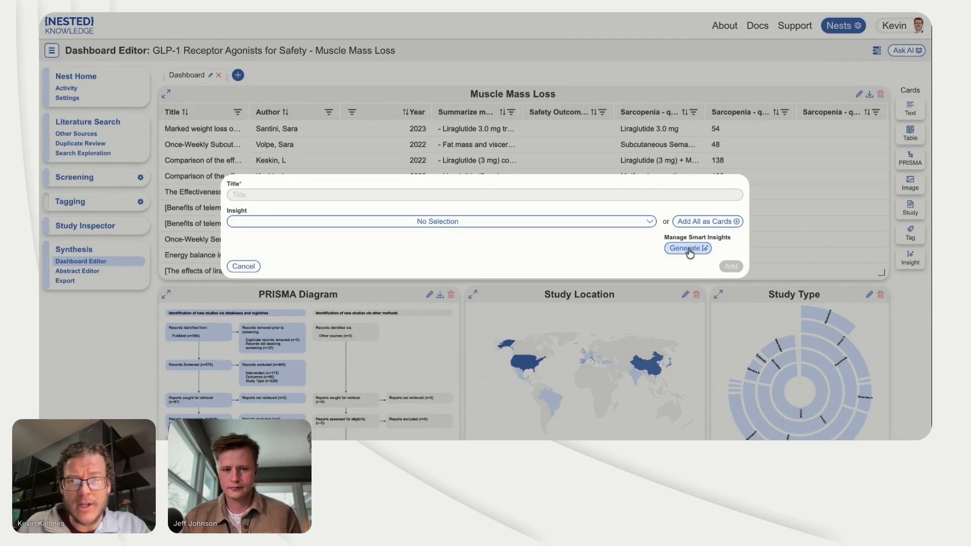
{"action": "left_click", "coordinate": [638, 224]}
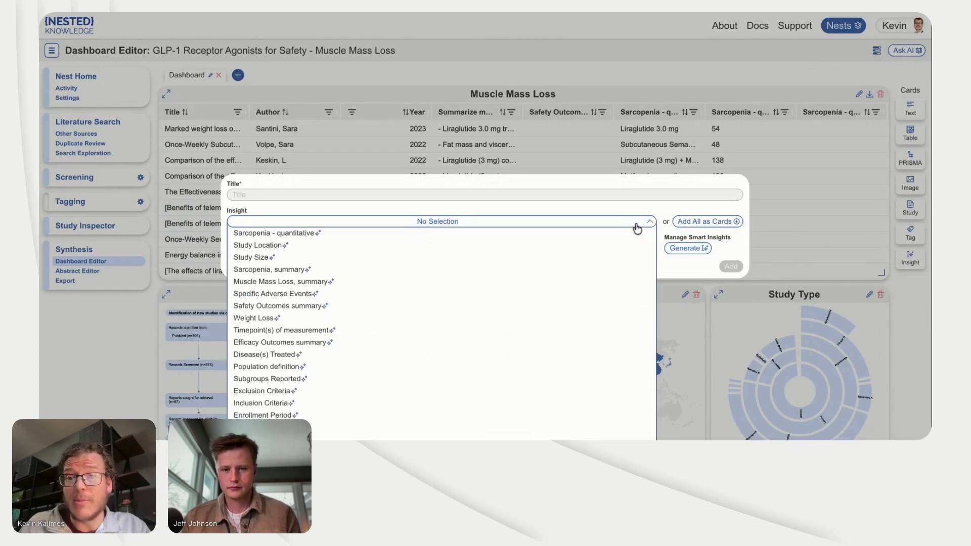
{"action": "left_click", "coordinate": [535, 238]}
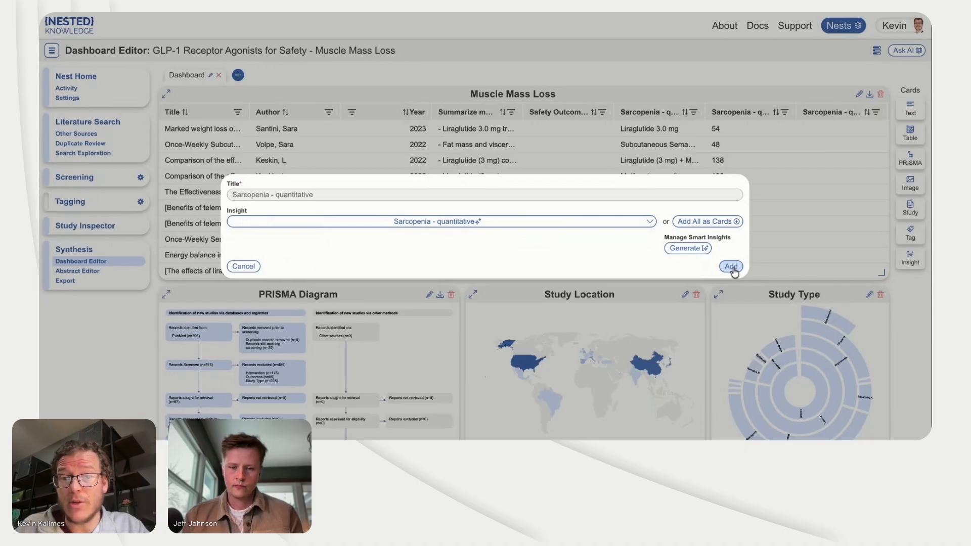
{"action": "left_click", "coordinate": [732, 267]}
Step: Add the Muscle Mass Loss, summary insight as another dashboard card
{"action": "scroll", "coordinate": [891, 326], "scroll_direction": "down", "scroll_amount": 1}
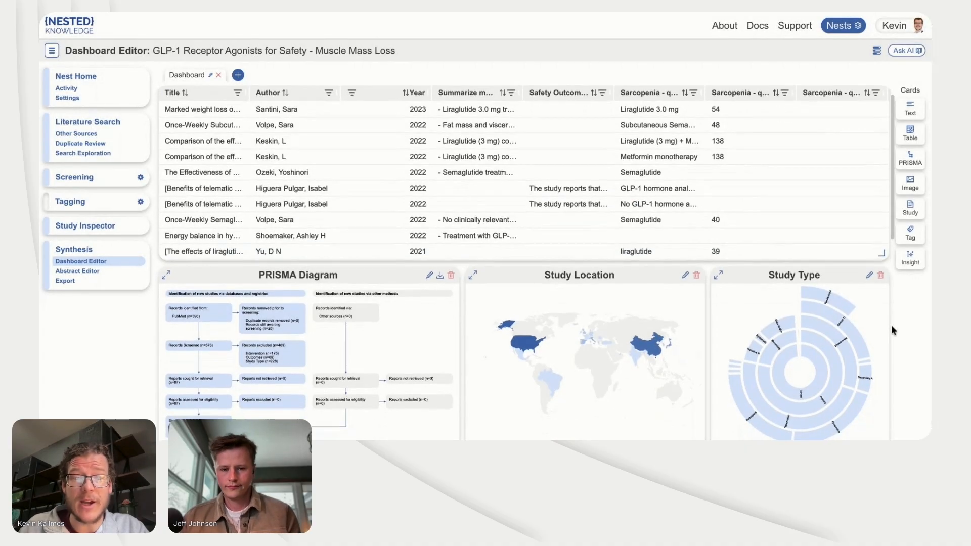
{"action": "left_click", "coordinate": [910, 259]}
{"action": "left_click", "coordinate": [595, 222]}
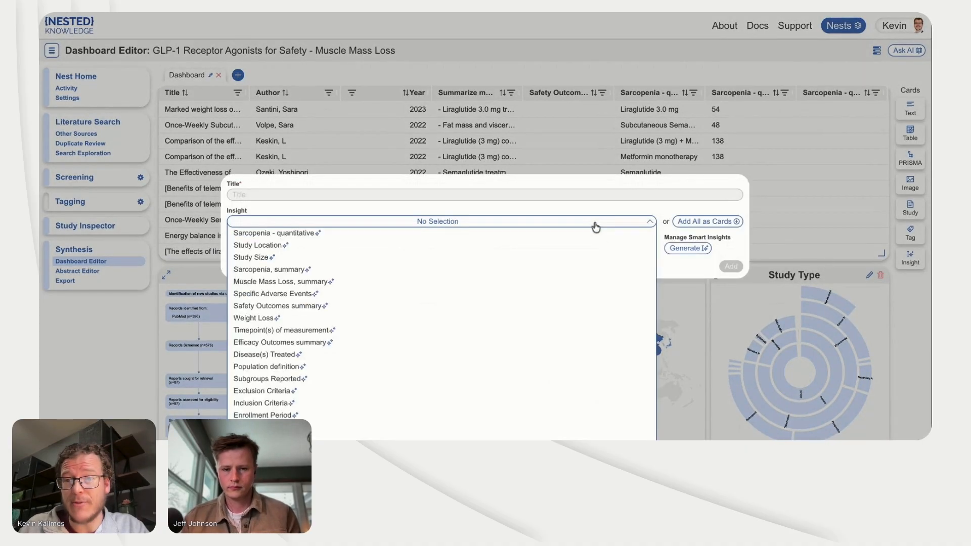
{"action": "left_click", "coordinate": [555, 282]}
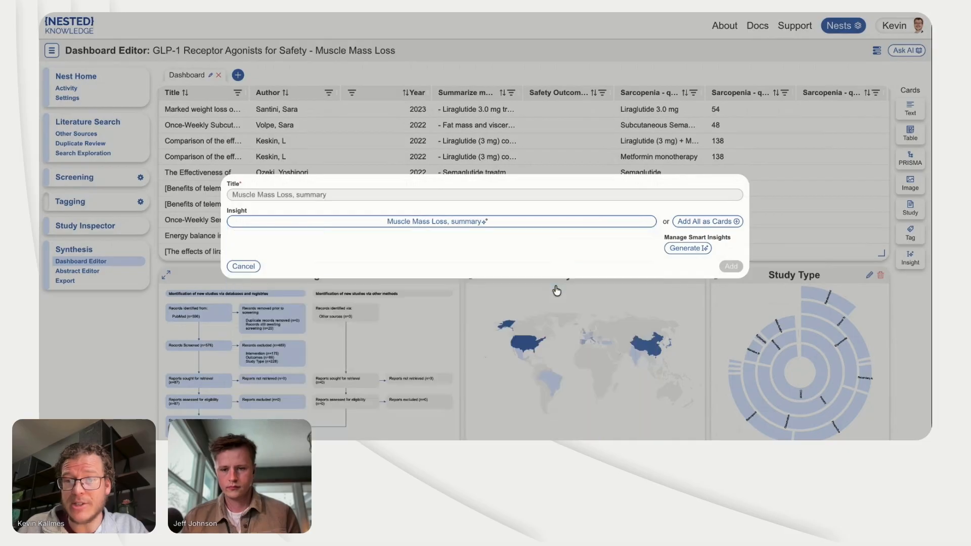
{"action": "left_click", "coordinate": [731, 266]}
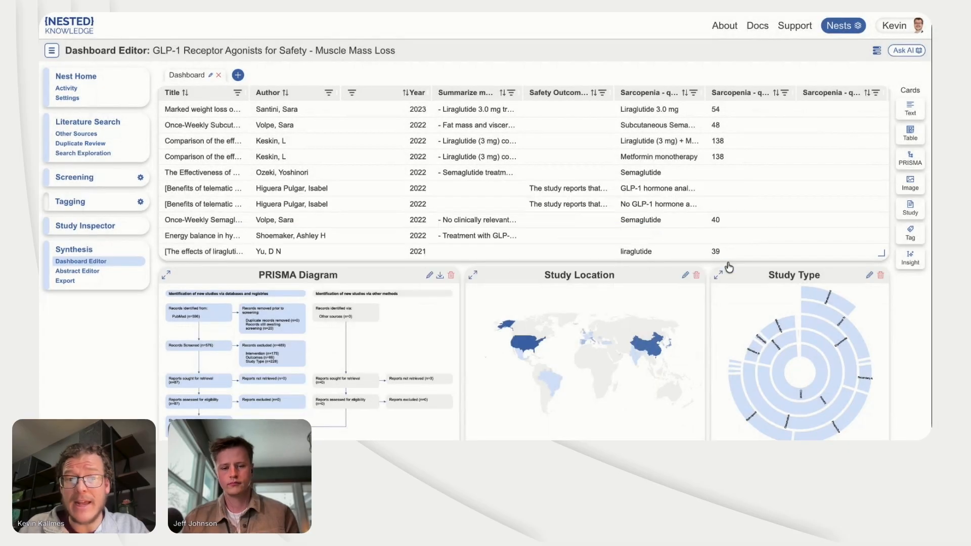
Step: Add the Safety Outcomes summary insight as a card in the Dashboard Editor
{"action": "left_click", "coordinate": [909, 258]}
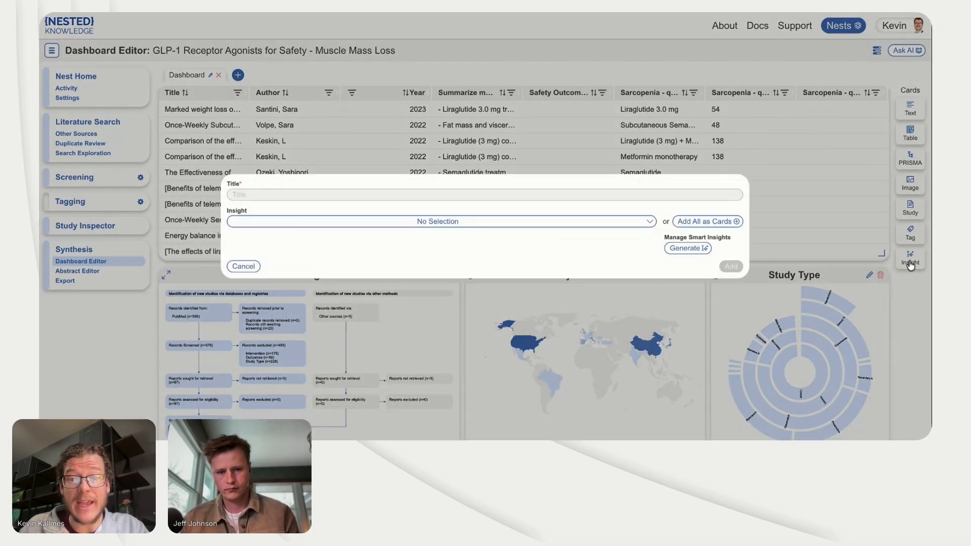
{"action": "left_click", "coordinate": [620, 226]}
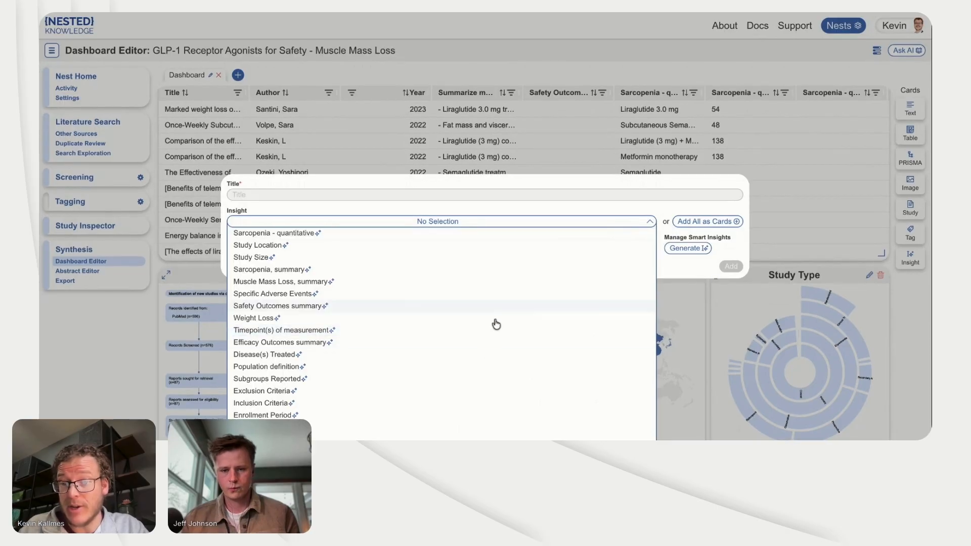
{"action": "left_click", "coordinate": [455, 307]}
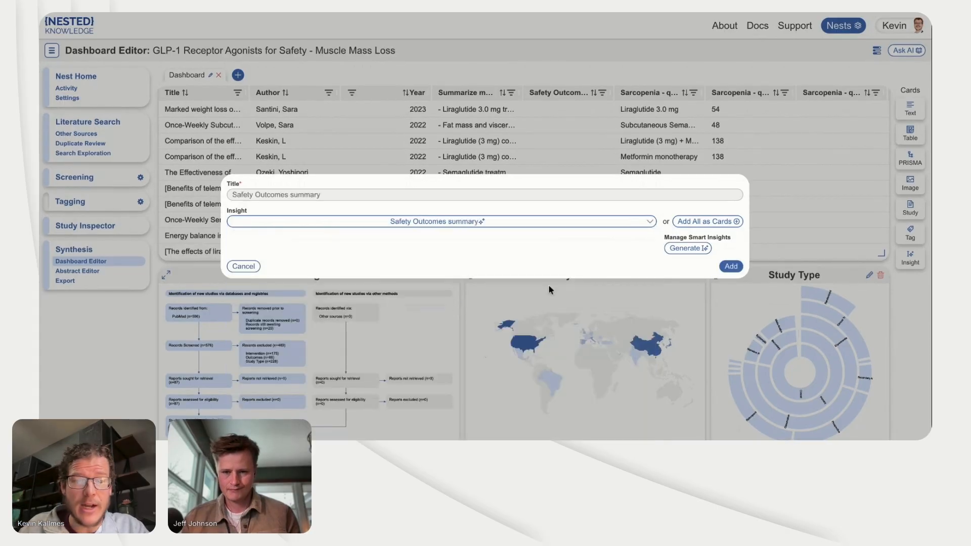
{"action": "left_click", "coordinate": [731, 266]}
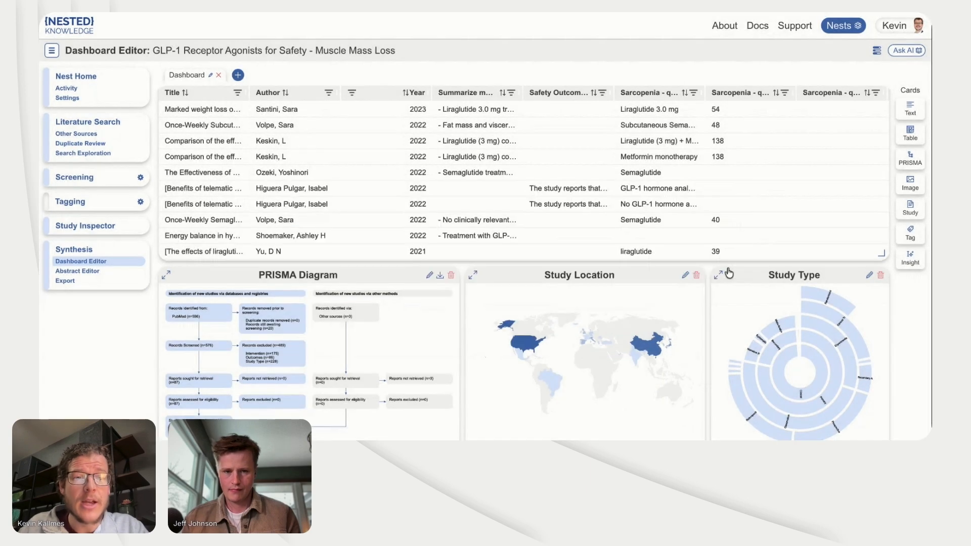
Step: Add the Disease(s) Treated insight as another dashboard card
{"action": "left_click", "coordinate": [911, 263]}
{"action": "left_click", "coordinate": [535, 222]}
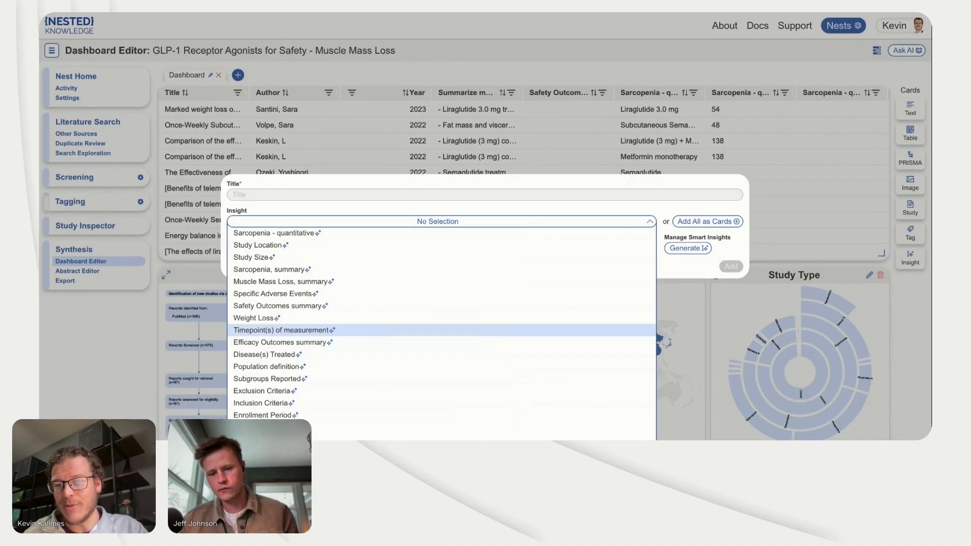
{"action": "left_click", "coordinate": [462, 354]}
{"action": "left_click", "coordinate": [730, 268]}
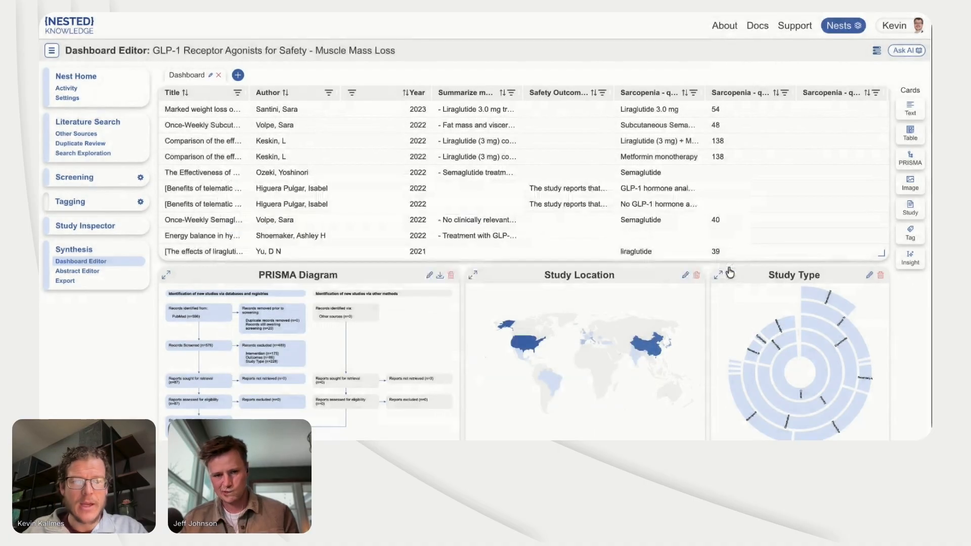
Step: Expand the Muscle Mass Loss, summary card and examine the study evidence listed under its first finding
{"action": "scroll", "coordinate": [712, 277], "scroll_direction": "down", "scroll_amount": 10}
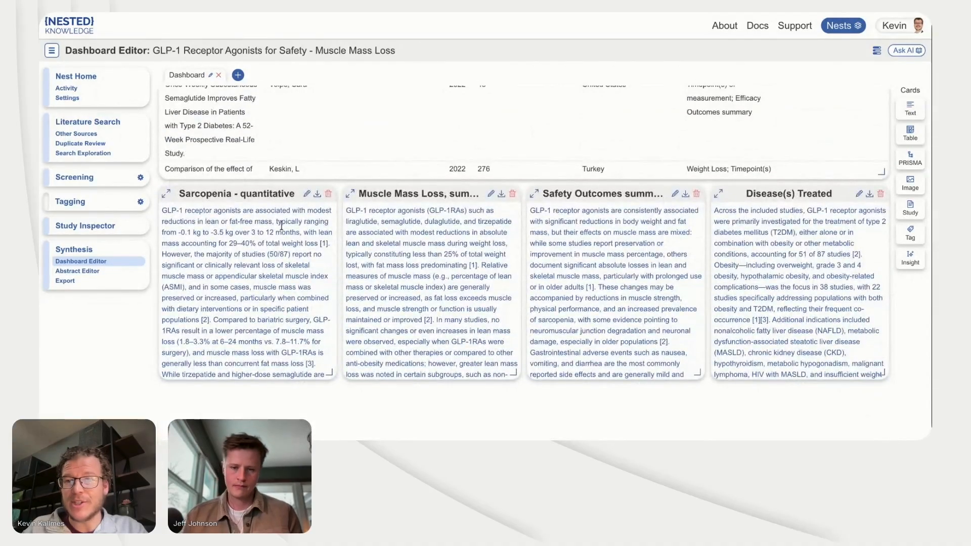
{"action": "left_click", "coordinate": [350, 193]}
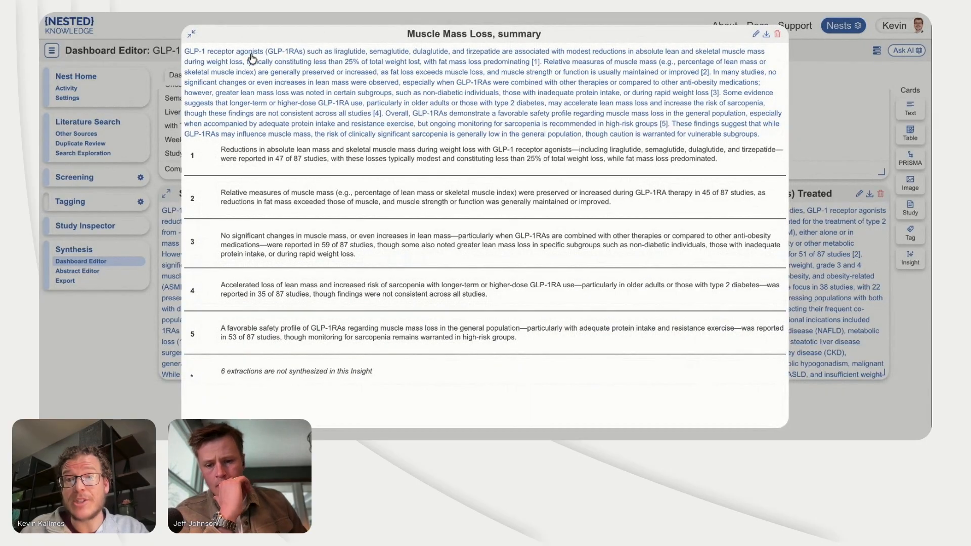
{"action": "left_click", "coordinate": [249, 157]}
{"action": "scroll", "coordinate": [401, 281], "scroll_direction": "down", "scroll_amount": 4}
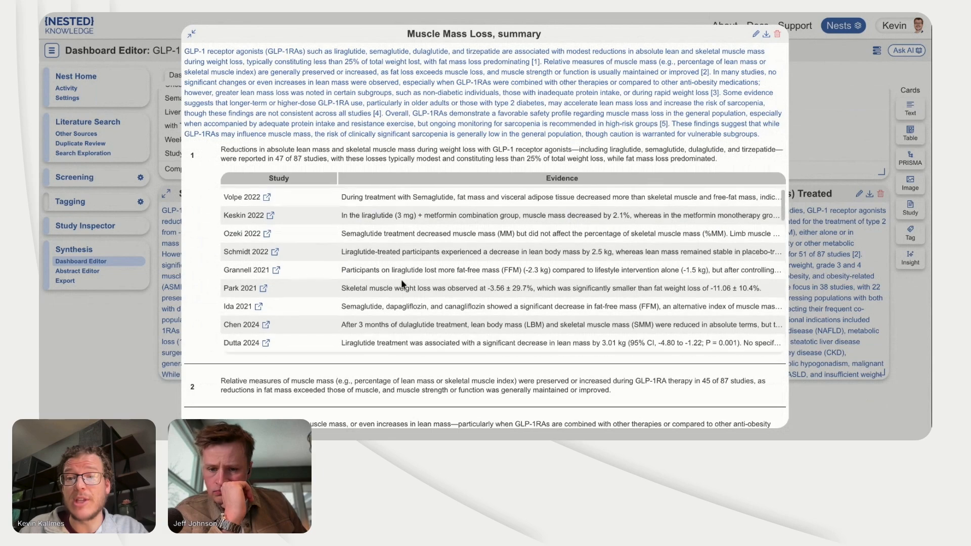
{"action": "scroll", "coordinate": [401, 279], "scroll_direction": "down", "scroll_amount": 3}
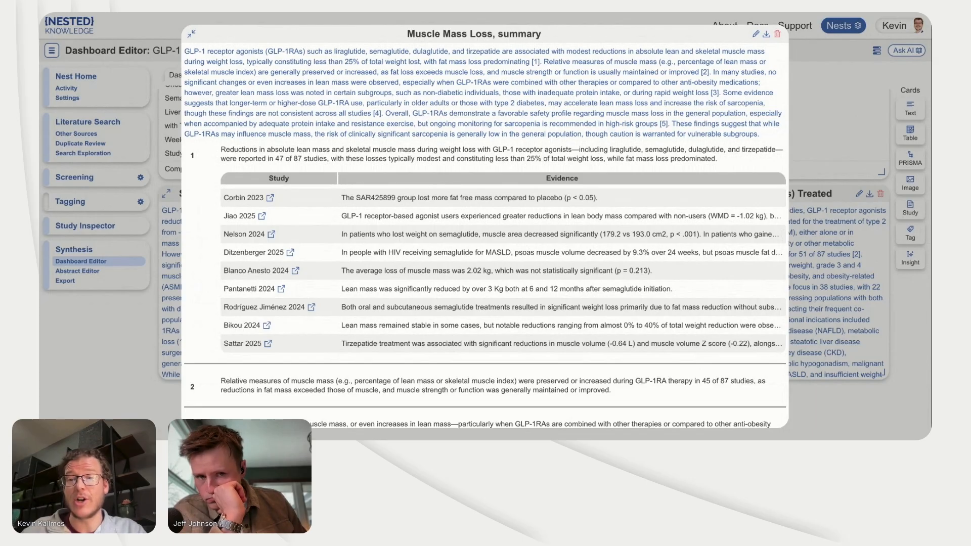
{"action": "scroll", "coordinate": [502, 270], "scroll_direction": "down", "scroll_amount": 3}
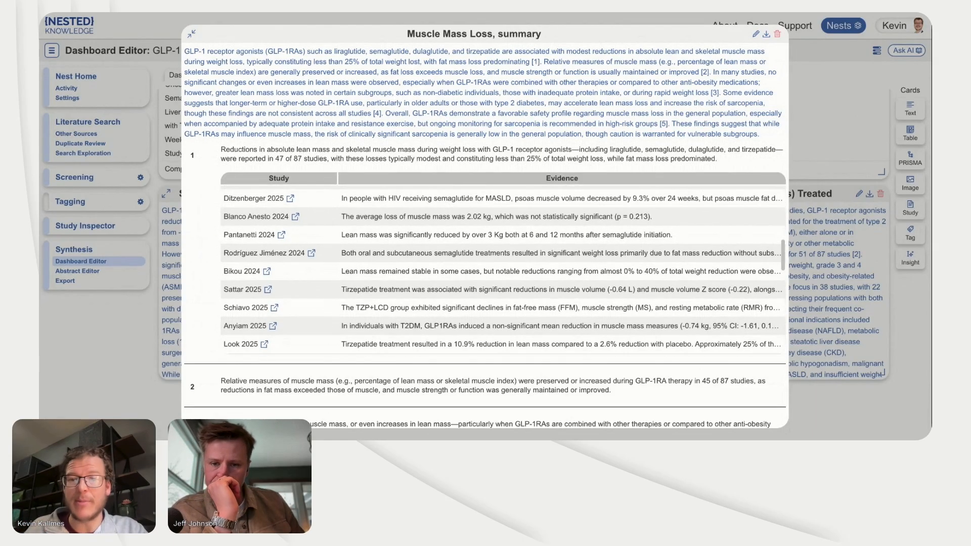
{"action": "scroll", "coordinate": [503, 270], "scroll_direction": "down", "scroll_amount": 5}
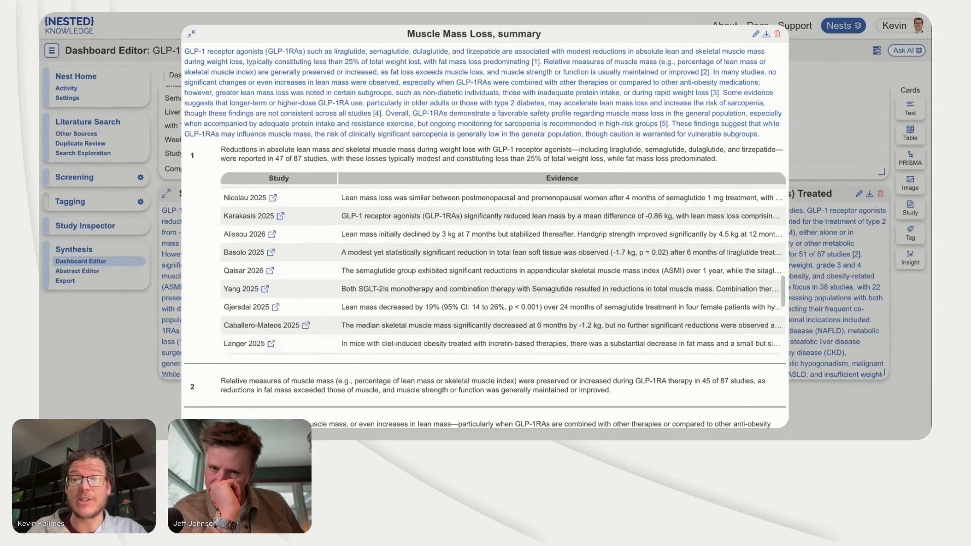
{"action": "scroll", "coordinate": [411, 207], "scroll_direction": "down", "scroll_amount": 5}
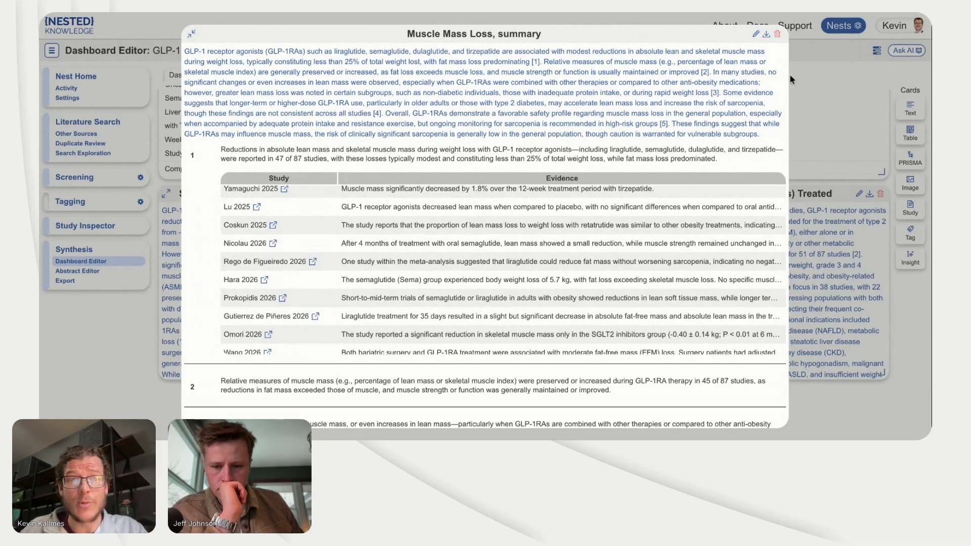
{"action": "scroll", "coordinate": [524, 264], "scroll_direction": "down", "scroll_amount": 2}
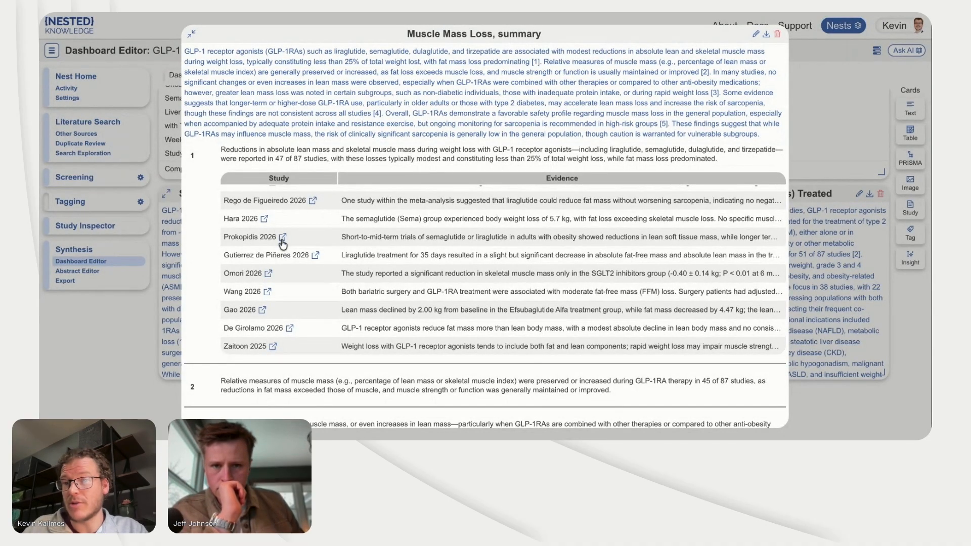
Step: Open the 2026 semaglutide study citing 5.7 kg body weight loss, view its Sarcopenia and Muscle Mass Loss summary tag contents, and close it
{"action": "left_click", "coordinate": [264, 219]}
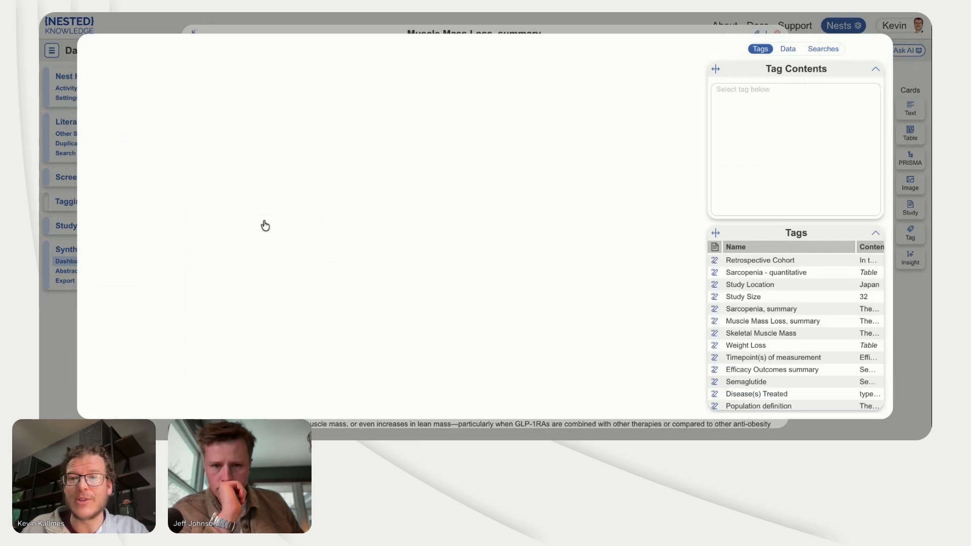
{"action": "left_click", "coordinate": [761, 309]}
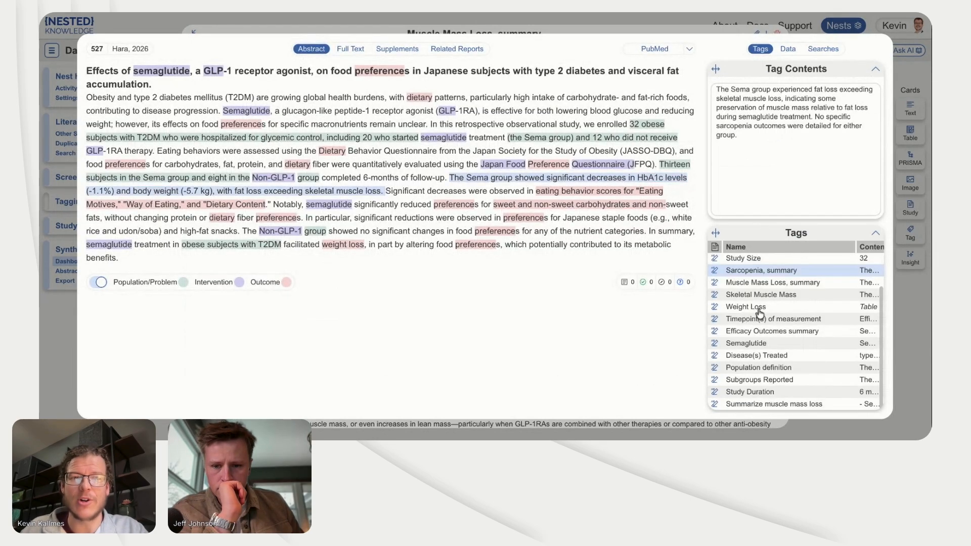
{"action": "left_click", "coordinate": [764, 284]}
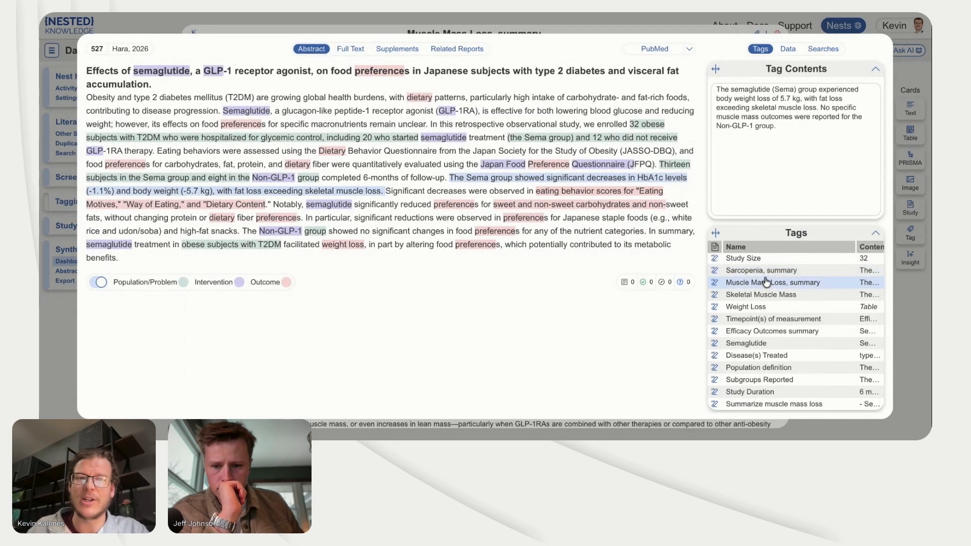
{"action": "left_click", "coordinate": [899, 306]}
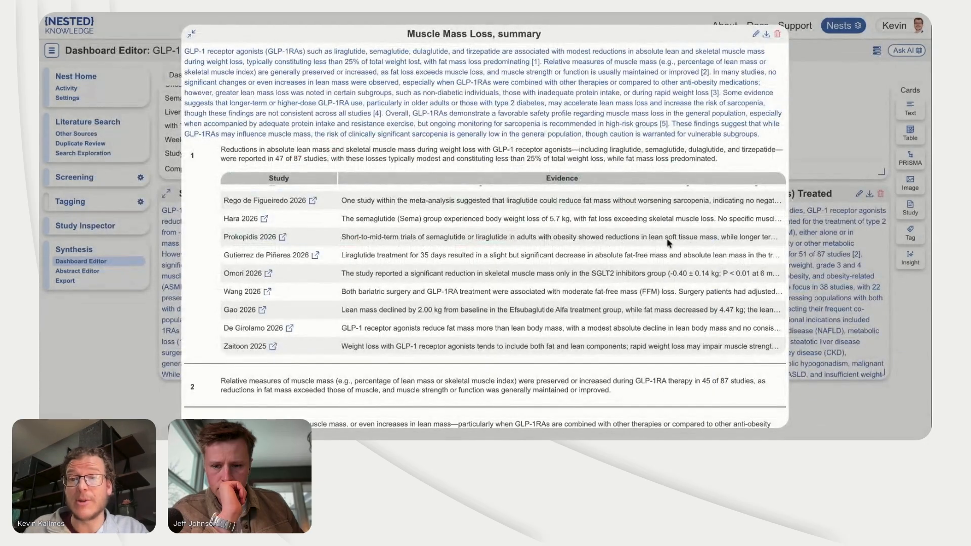
Step: Close the expanded Muscle Mass Loss insight and look over the dashboard's tables, diagrams and insight cards
{"action": "scroll", "coordinate": [608, 226], "scroll_direction": "up", "scroll_amount": 3}
{"action": "scroll", "coordinate": [608, 225], "scroll_direction": "up", "scroll_amount": 2}
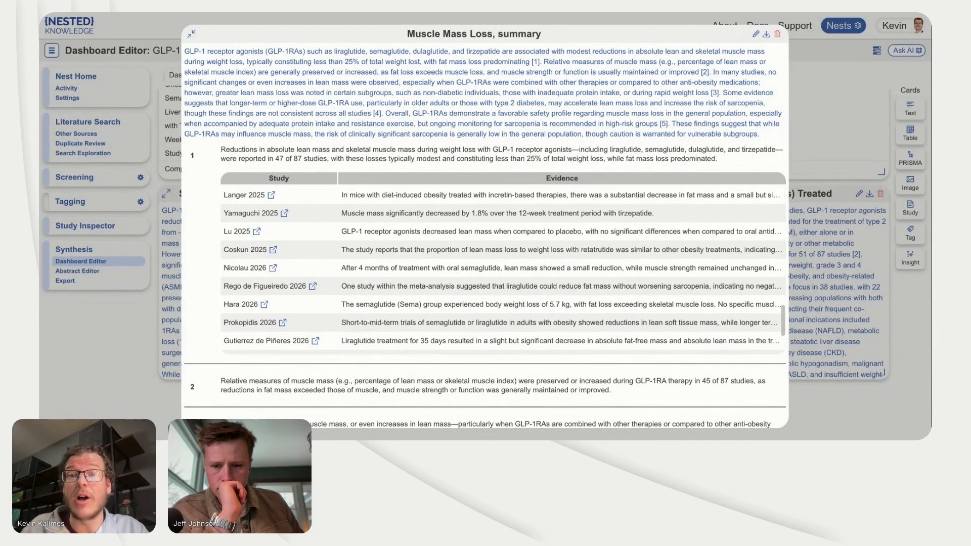
{"action": "left_click", "coordinate": [136, 330]}
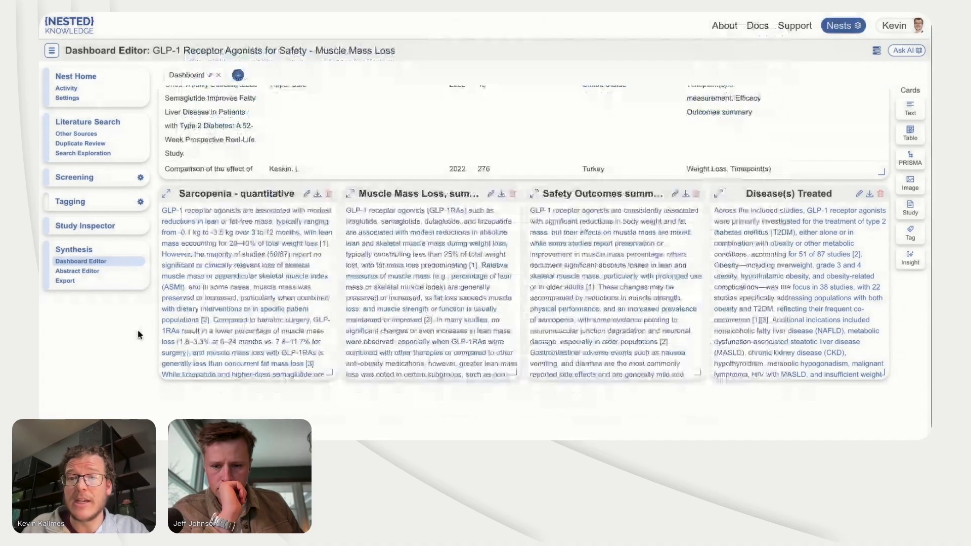
{"action": "scroll", "coordinate": [340, 220], "scroll_direction": "down", "scroll_amount": 5}
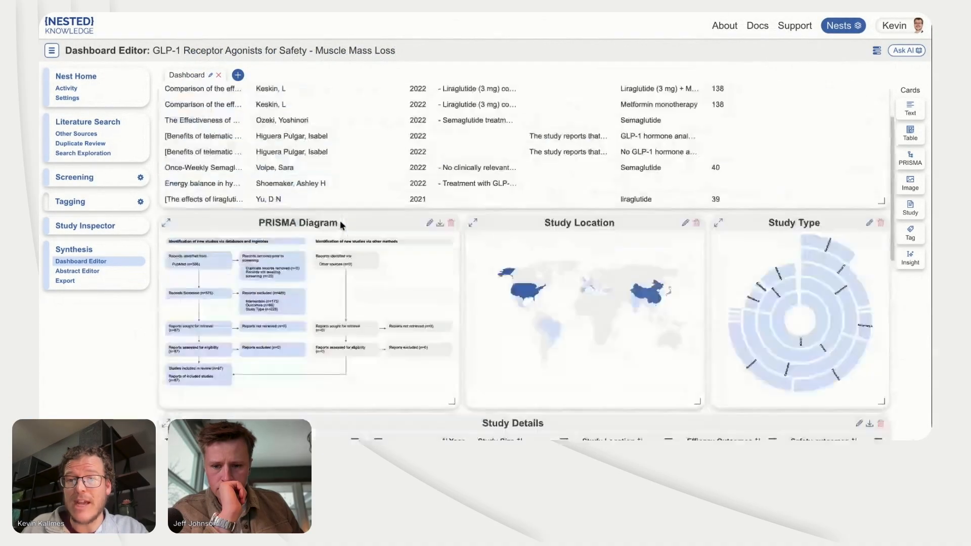
{"action": "scroll", "coordinate": [463, 312], "scroll_direction": "down", "scroll_amount": 5}
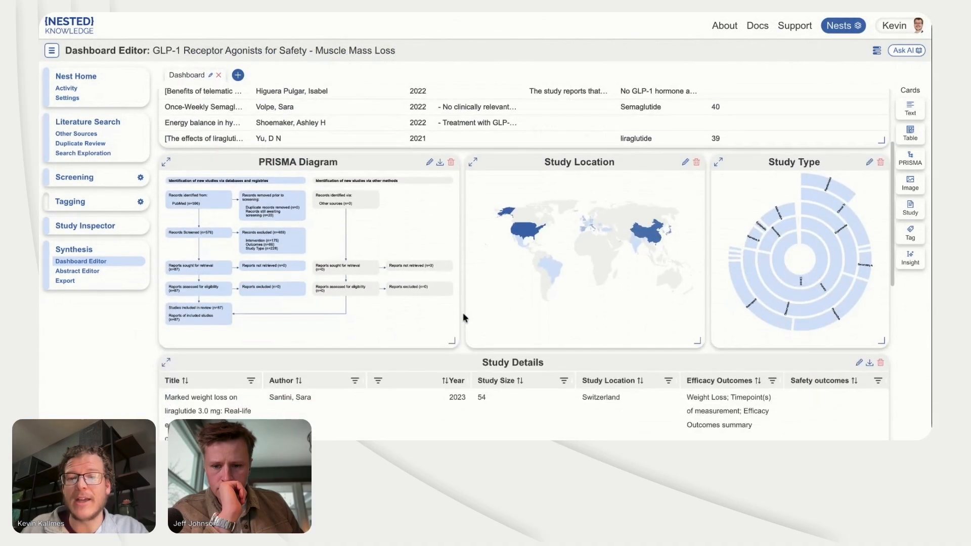
{"action": "scroll", "coordinate": [460, 245], "scroll_direction": "down", "scroll_amount": 6}
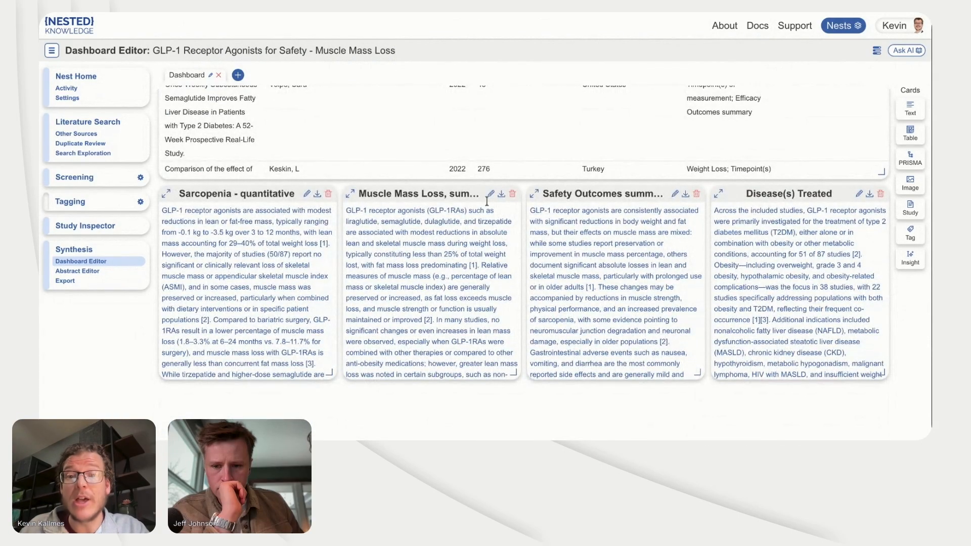
Step: Open the Dashboard in the nest's Synthesis view and check its sharing option
{"action": "left_click", "coordinate": [83, 251]}
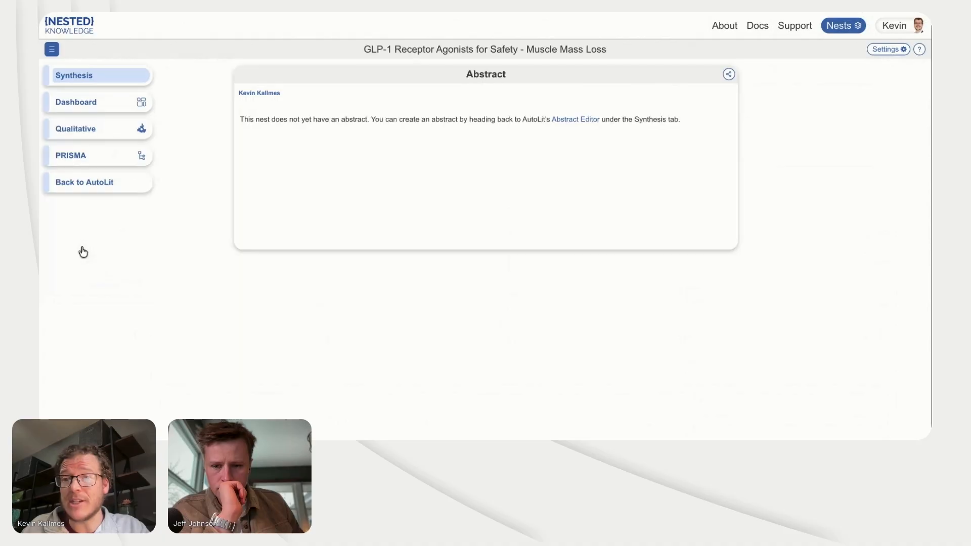
{"action": "left_click", "coordinate": [108, 103]}
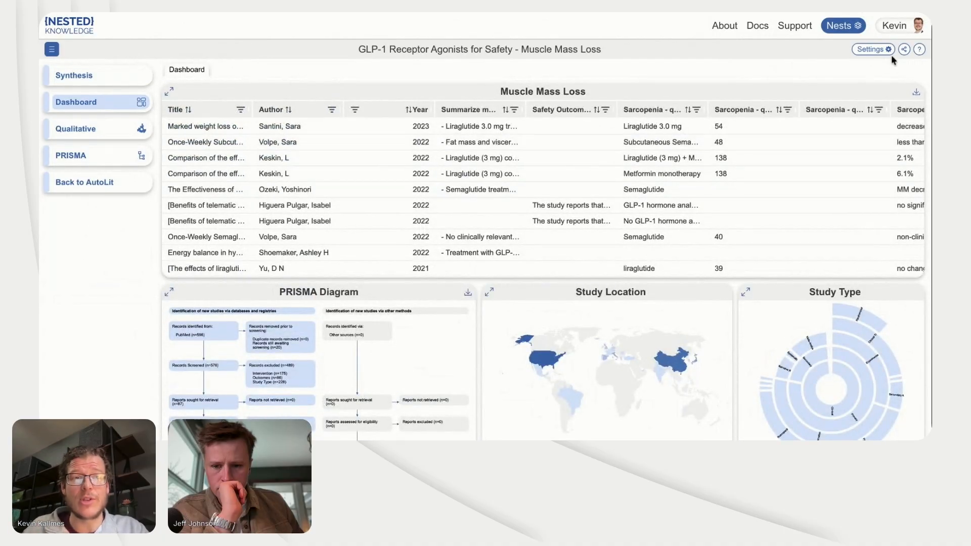
{"action": "left_click", "coordinate": [903, 49]}
{"action": "left_click", "coordinate": [805, 74]}
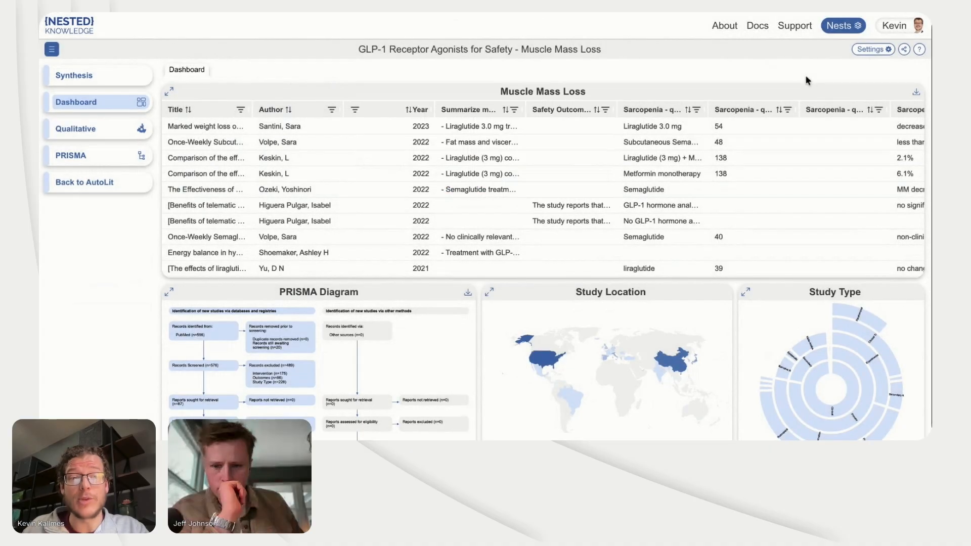
Step: Expand the Sarcopenia - quantitative card in the Synthesis dashboard, view the evidence behind its first finding, and close the card
{"action": "scroll", "coordinate": [733, 293], "scroll_direction": "down", "scroll_amount": 2}
{"action": "scroll", "coordinate": [734, 296], "scroll_direction": "down", "scroll_amount": 2}
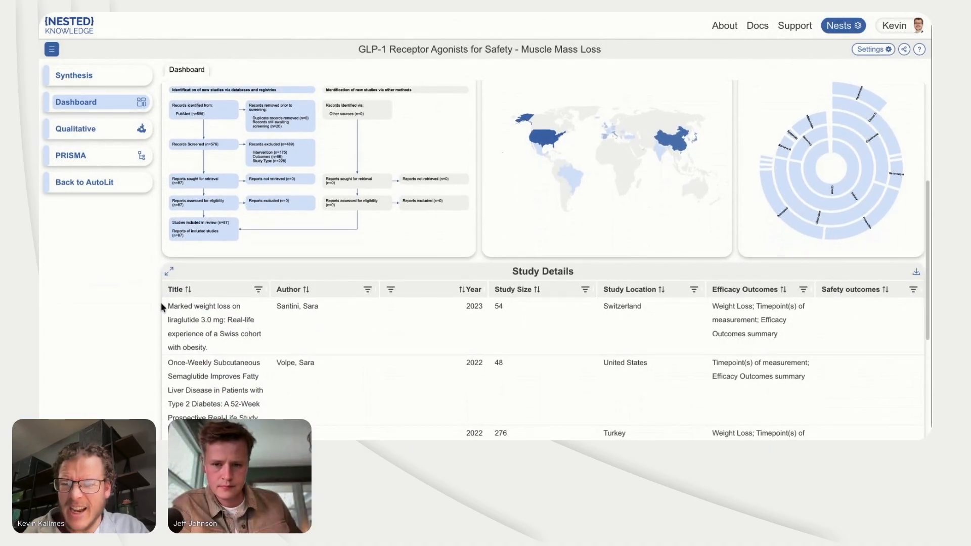
{"action": "scroll", "coordinate": [160, 303], "scroll_direction": "down", "scroll_amount": 3}
{"action": "scroll", "coordinate": [161, 303], "scroll_direction": "down", "scroll_amount": 1}
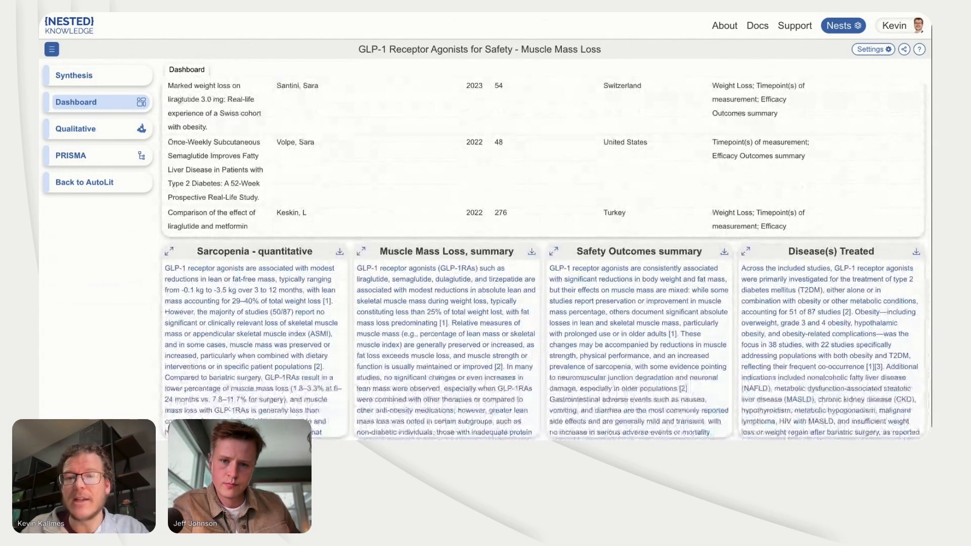
{"action": "left_click", "coordinate": [169, 250]}
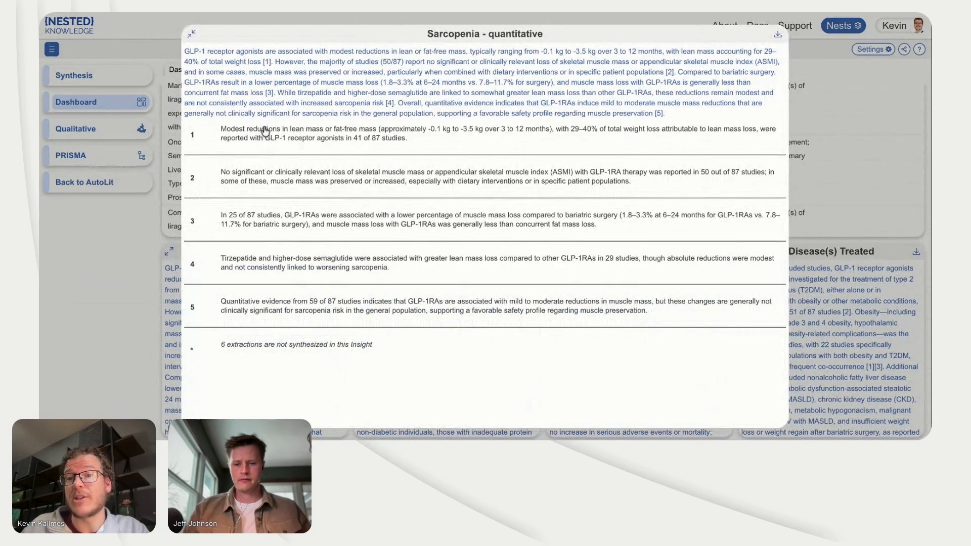
{"action": "left_click", "coordinate": [264, 132]}
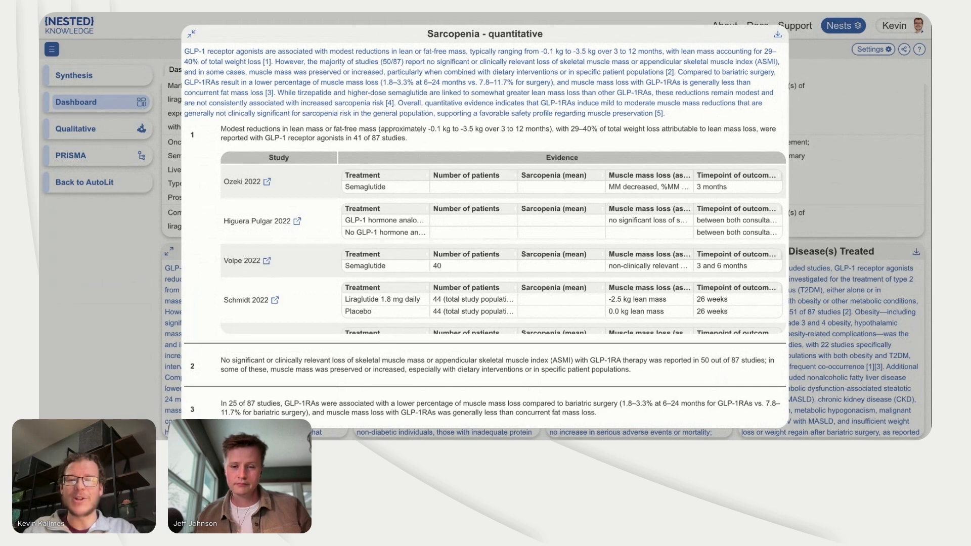
{"action": "left_click", "coordinate": [832, 238]}
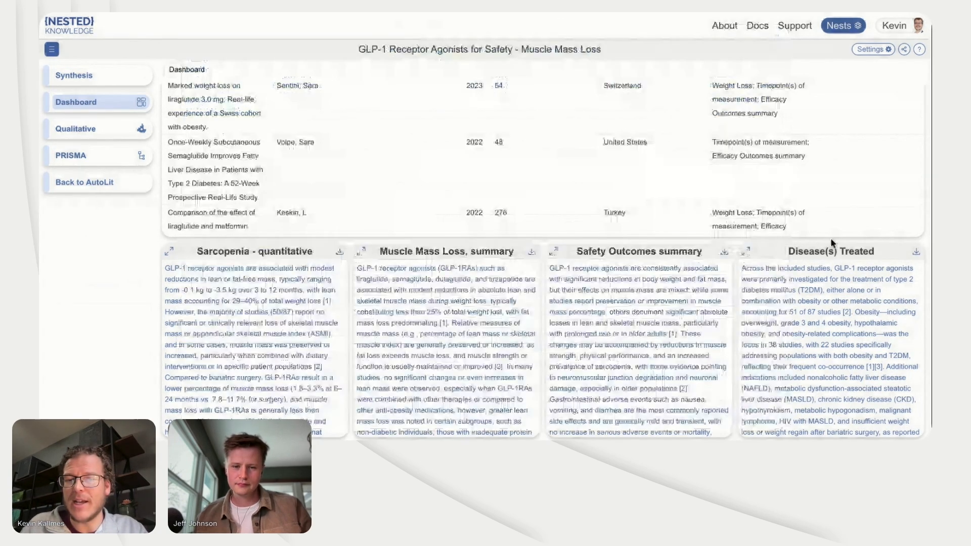
Step: Expand the Disease(s) Treated card, view the studies supporting its obesity finding, and close the card
{"action": "left_click", "coordinate": [745, 250]}
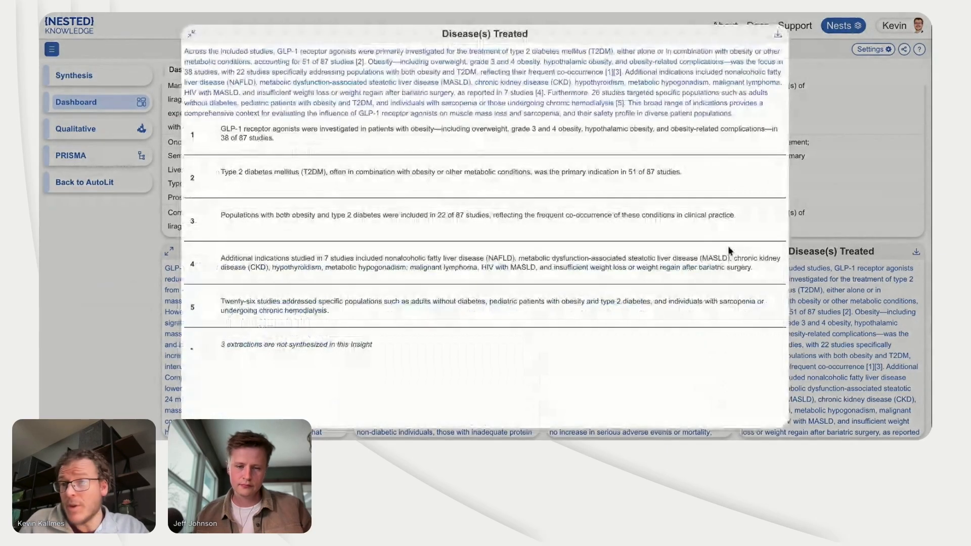
{"action": "left_click", "coordinate": [619, 148]}
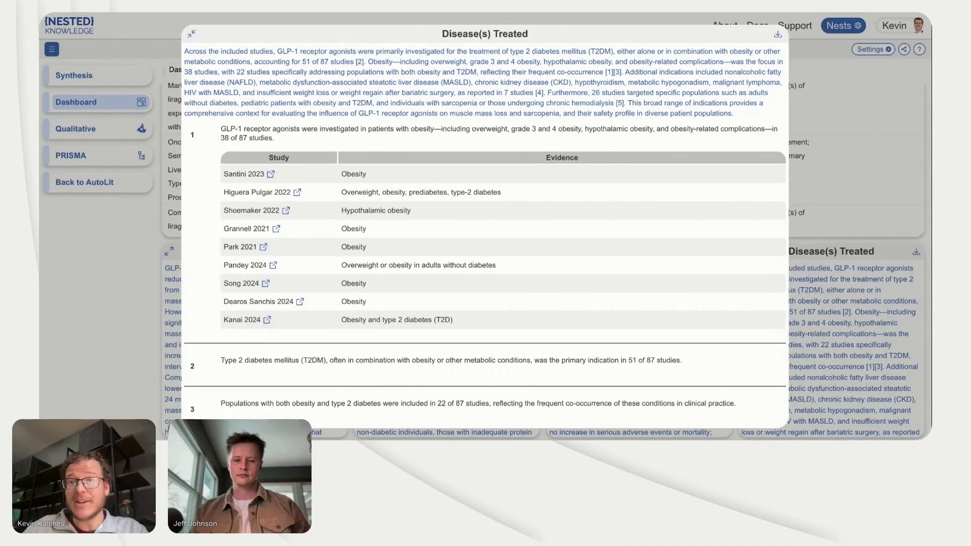
{"action": "left_click", "coordinate": [171, 230]}
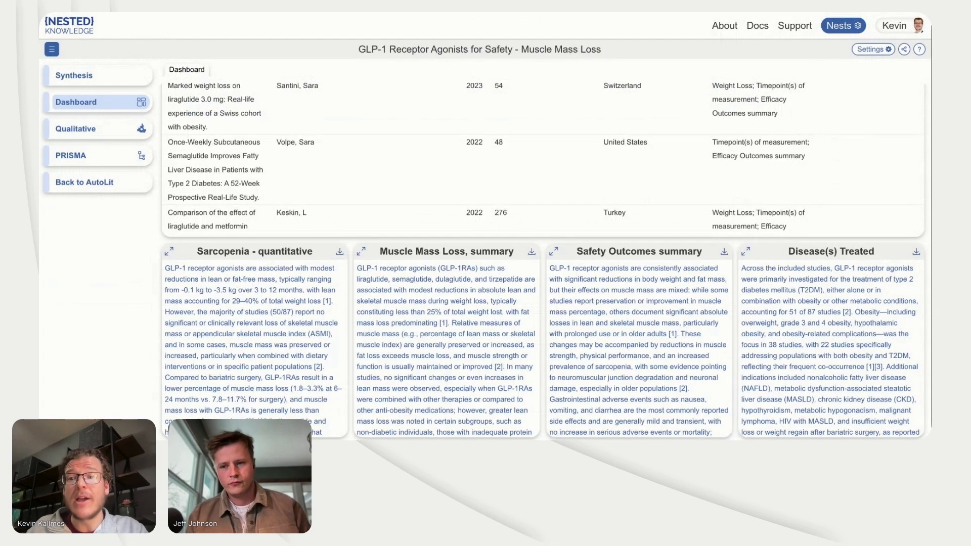